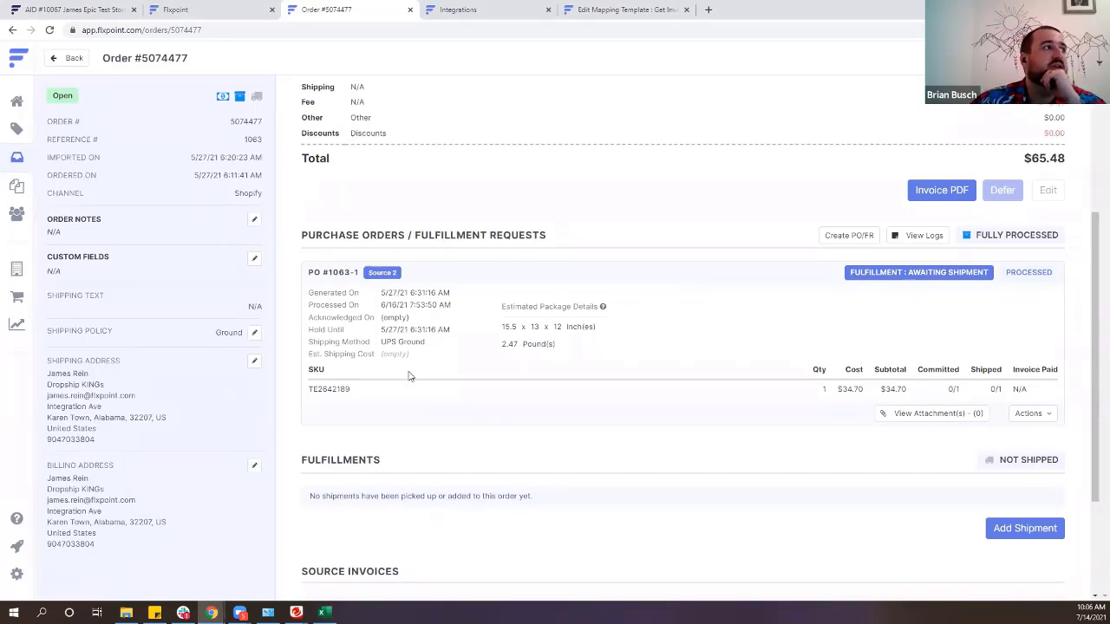
# Examine the order's line item estimated cost, channel invoice, fulfillment requests, source invoices and profit sections.
pyautogui.scroll(-2, 685, 355)
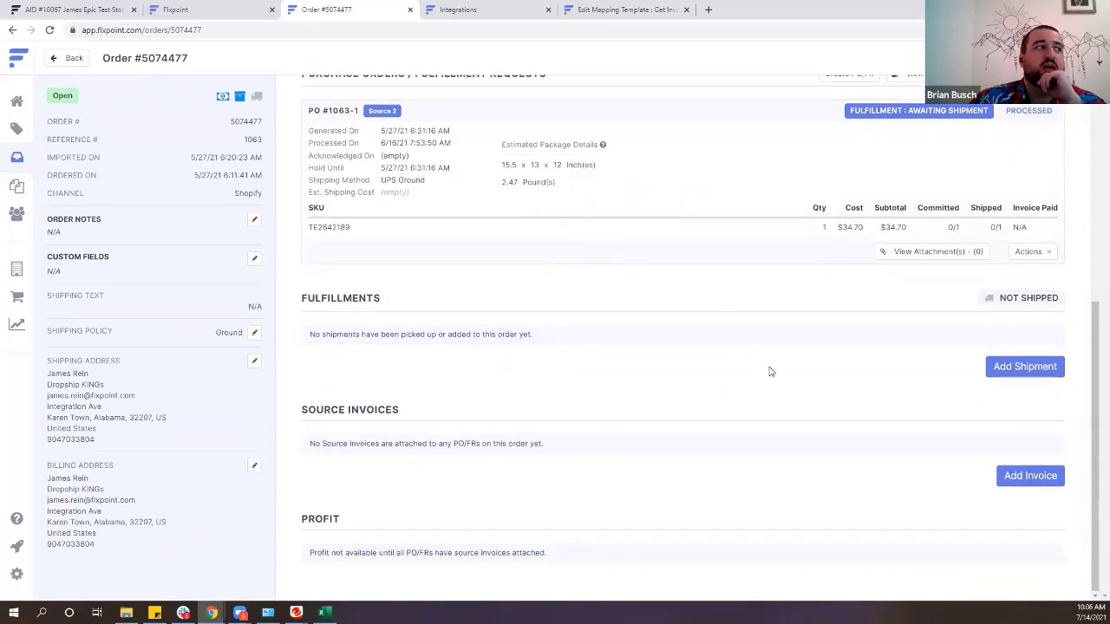
pyautogui.moveTo(300, 411); pyautogui.dragTo(439, 444)
pyautogui.click(617, 451)
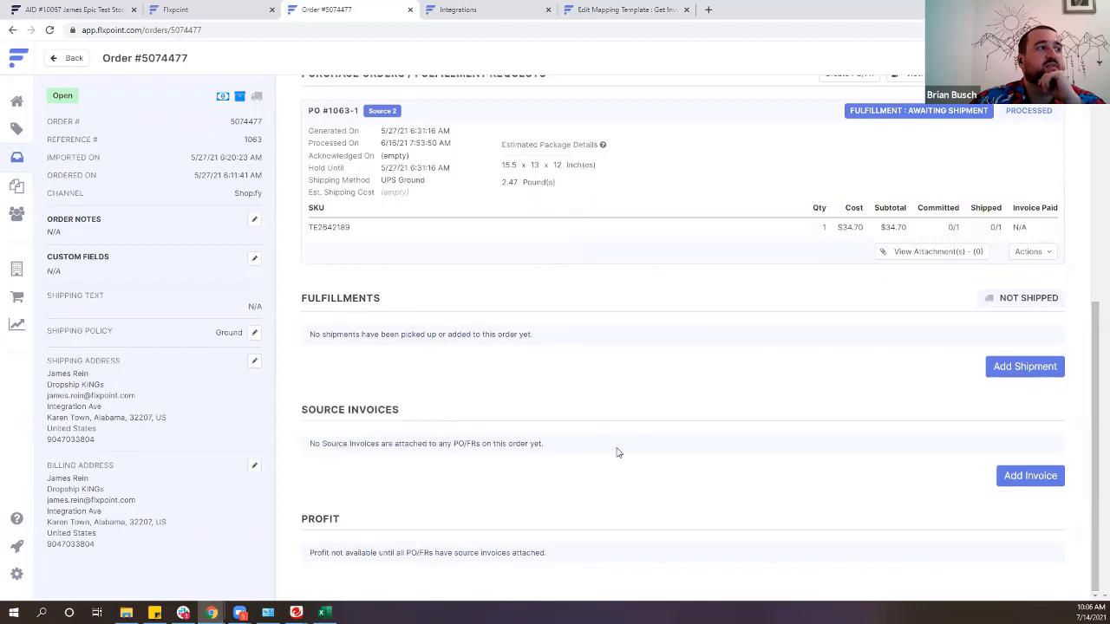
pyautogui.scroll(4, 501, 383)
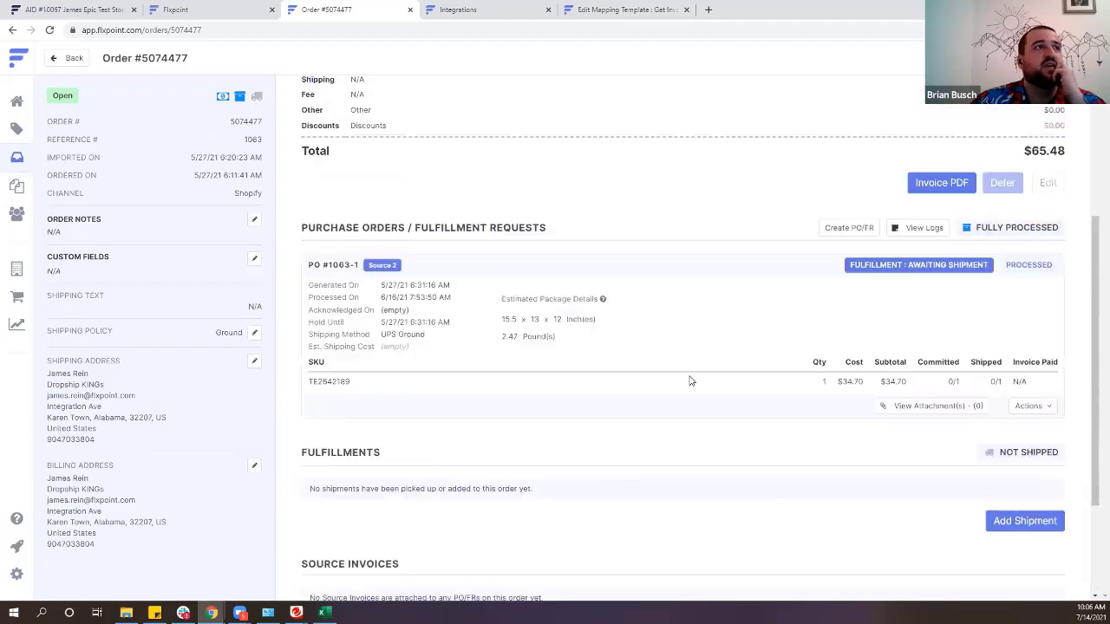
pyautogui.moveTo(896, 134); pyautogui.dragTo(936, 139)
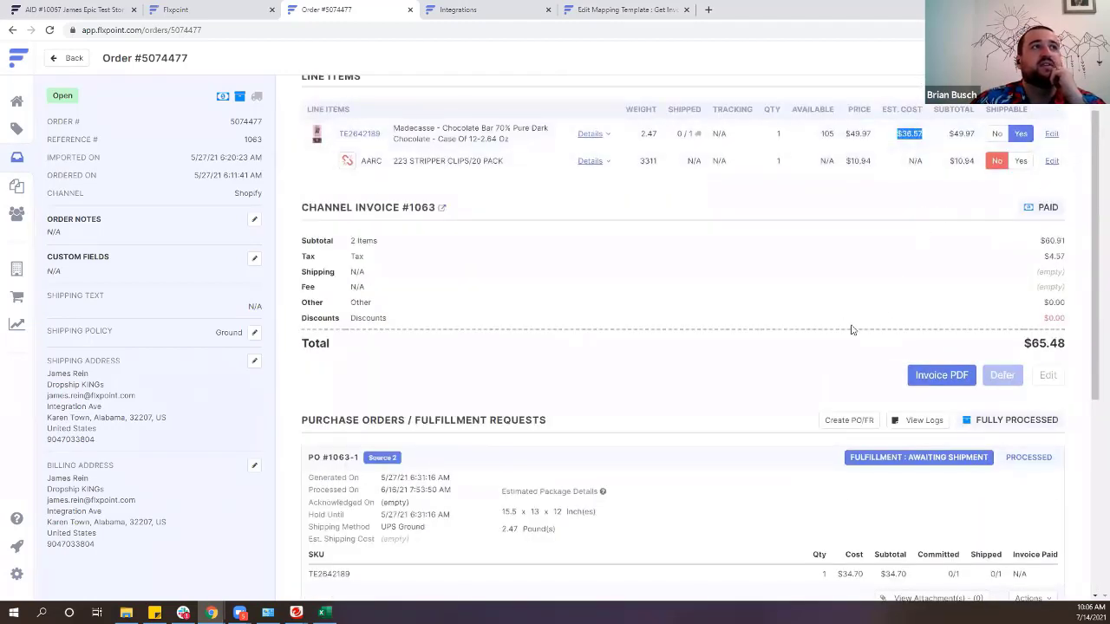
pyautogui.scroll(-4, 849, 326)
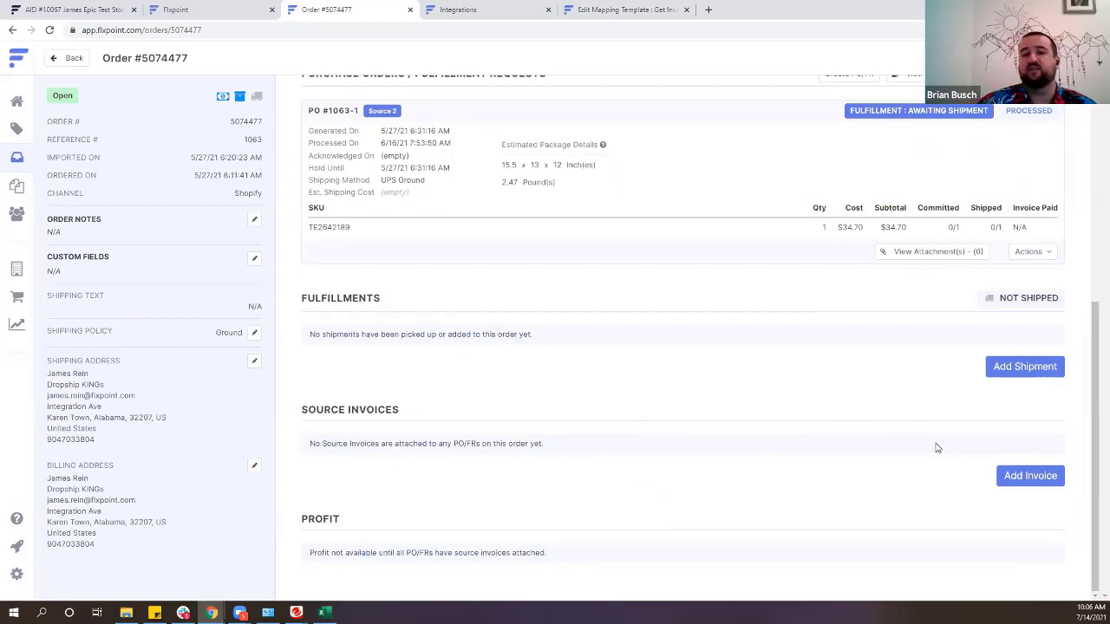
pyautogui.moveTo(391, 525); pyautogui.dragTo(308, 520)
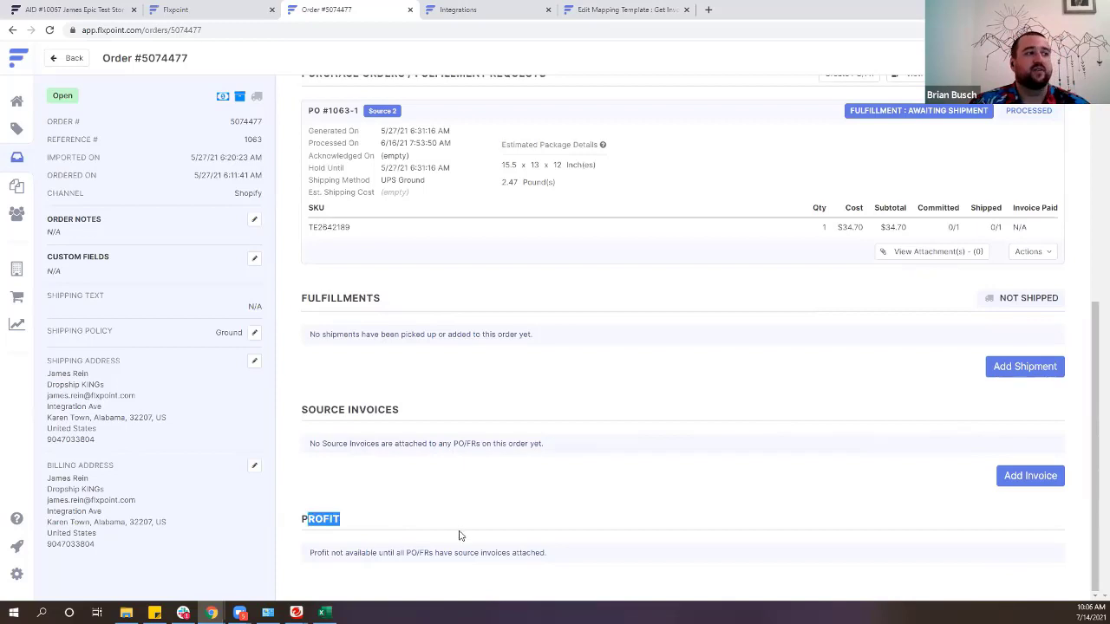
pyautogui.click(320, 522)
pyautogui.doubleClick(382, 517)
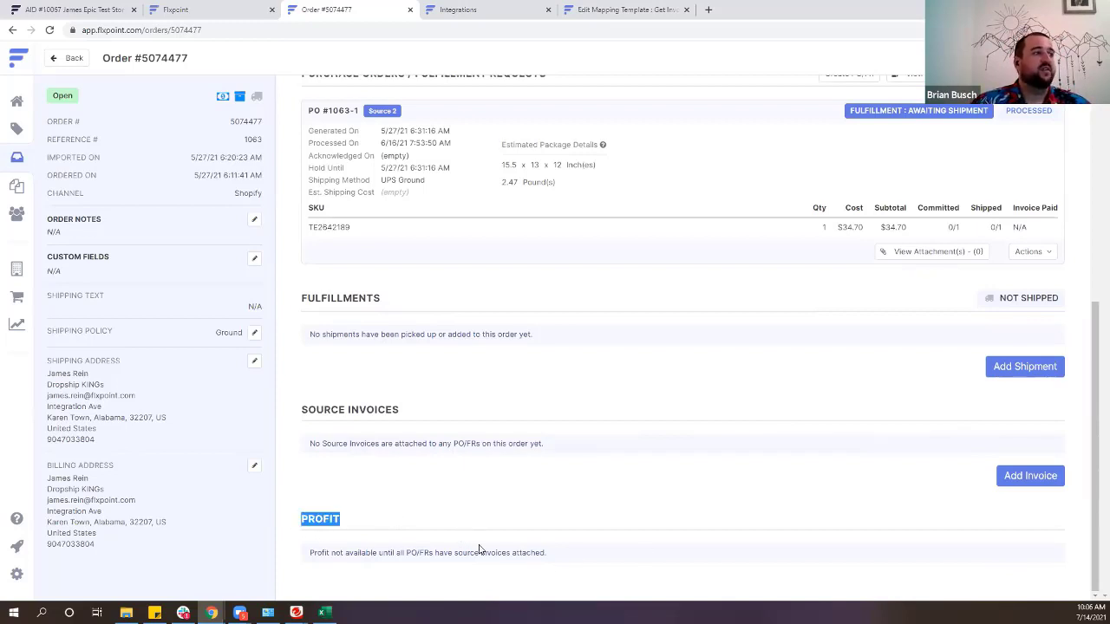
pyautogui.scroll(5, 767, 281)
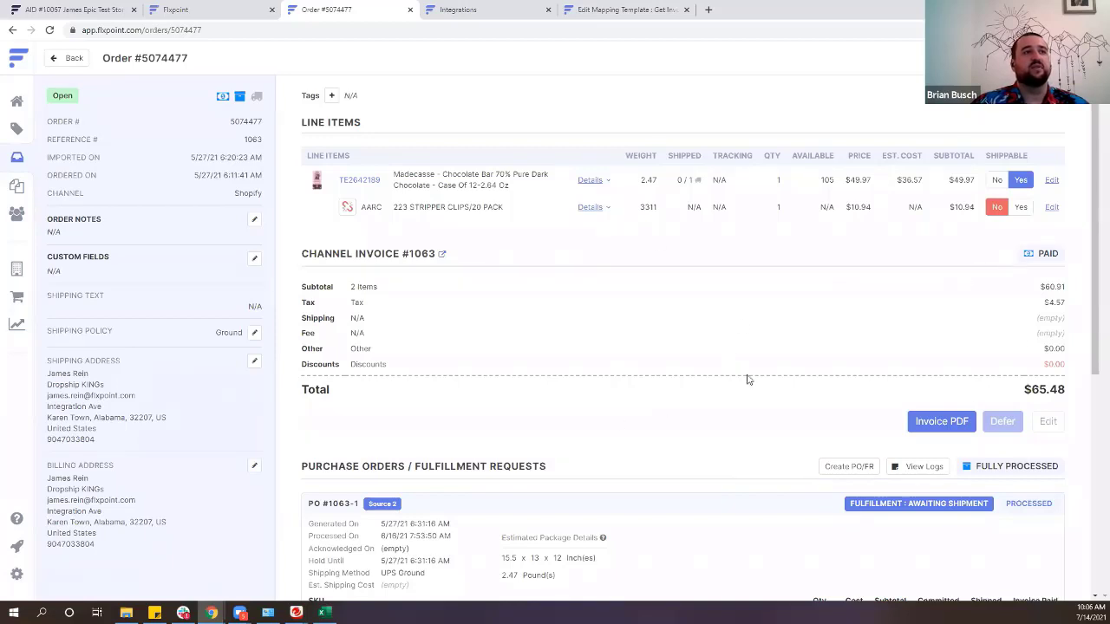
pyautogui.scroll(-5, 789, 289)
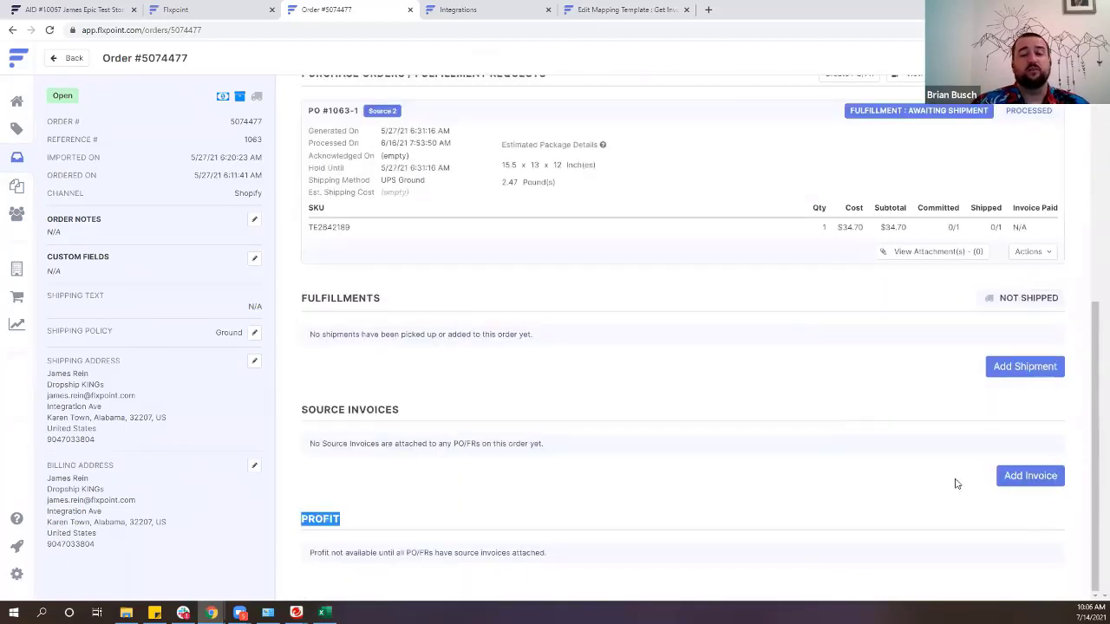
# Start a new source invoice with the status Paid and link it to the order's only PO/FR.
pyautogui.click(1030, 484)
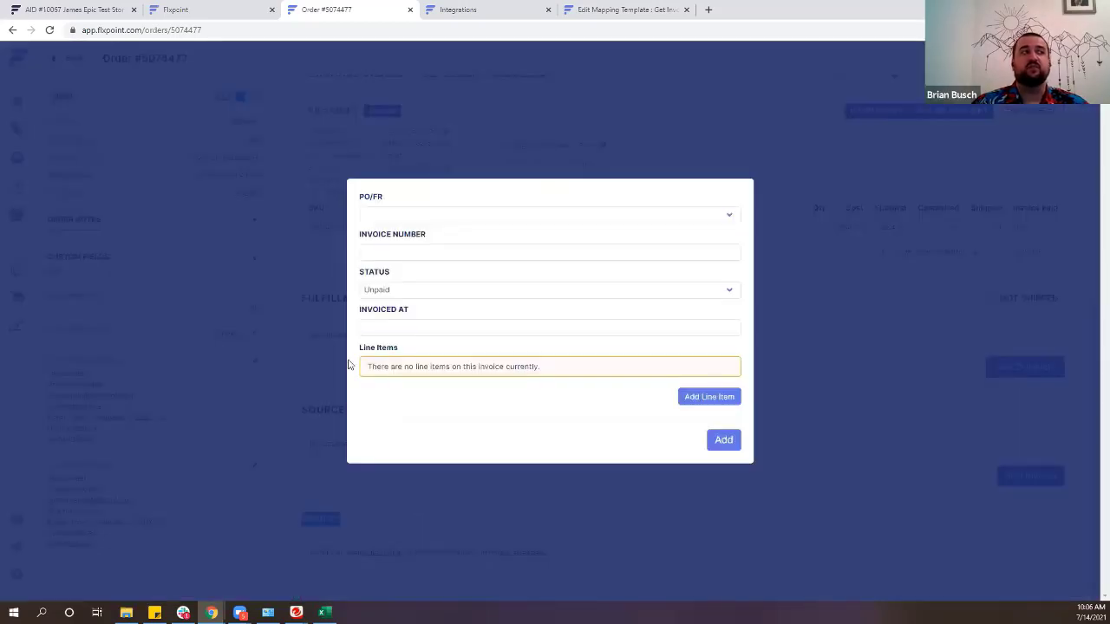
pyautogui.click(499, 290)
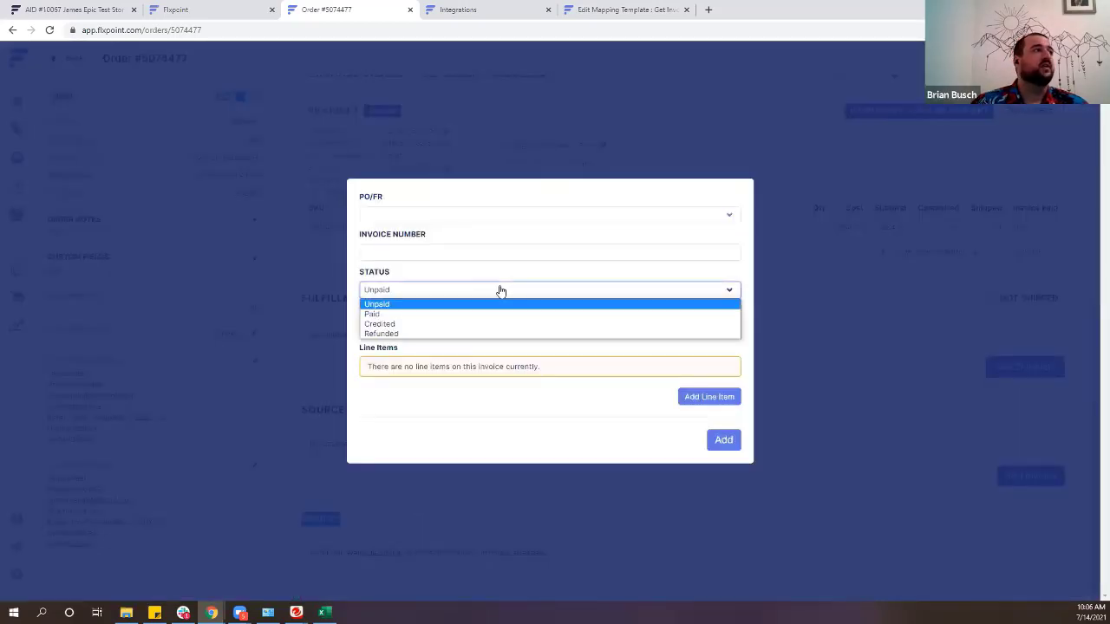
pyautogui.click(451, 314)
pyautogui.click(443, 250)
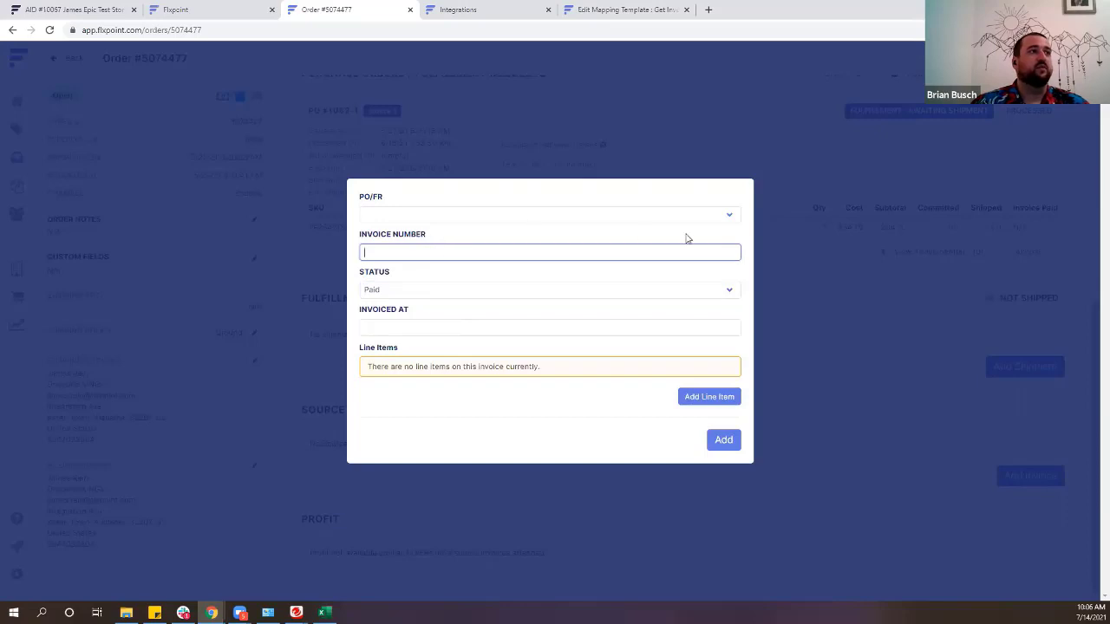
pyautogui.click(484, 219)
pyautogui.click(418, 228)
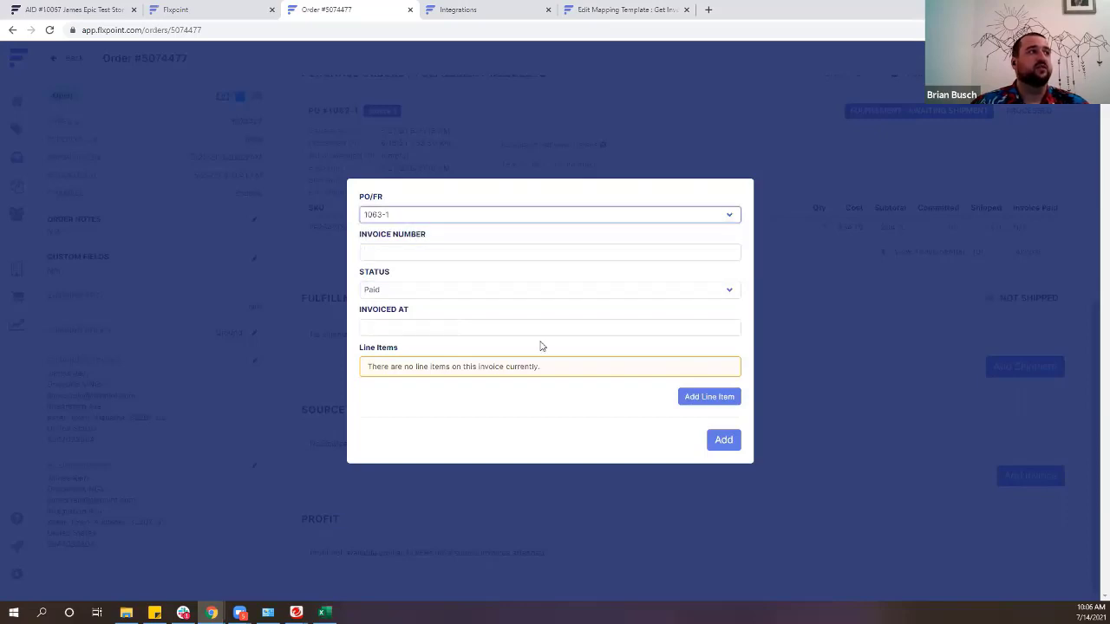
# Enter the PO number as the invoice number and set the invoiced date to July 14, 2021.
pyautogui.click(456, 253)
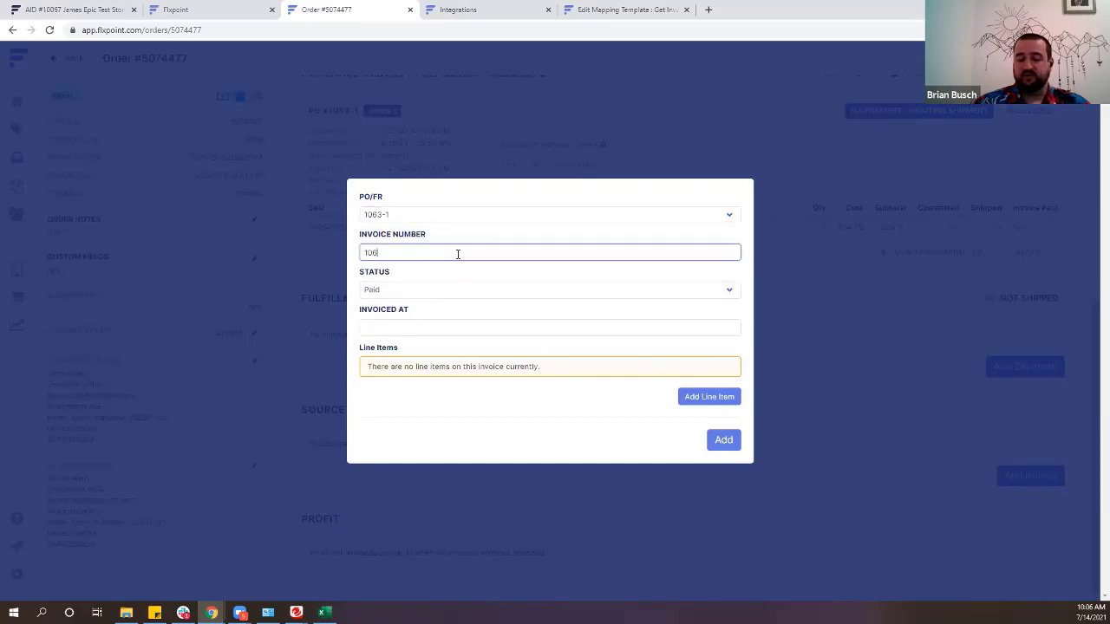
pyautogui.click(428, 326)
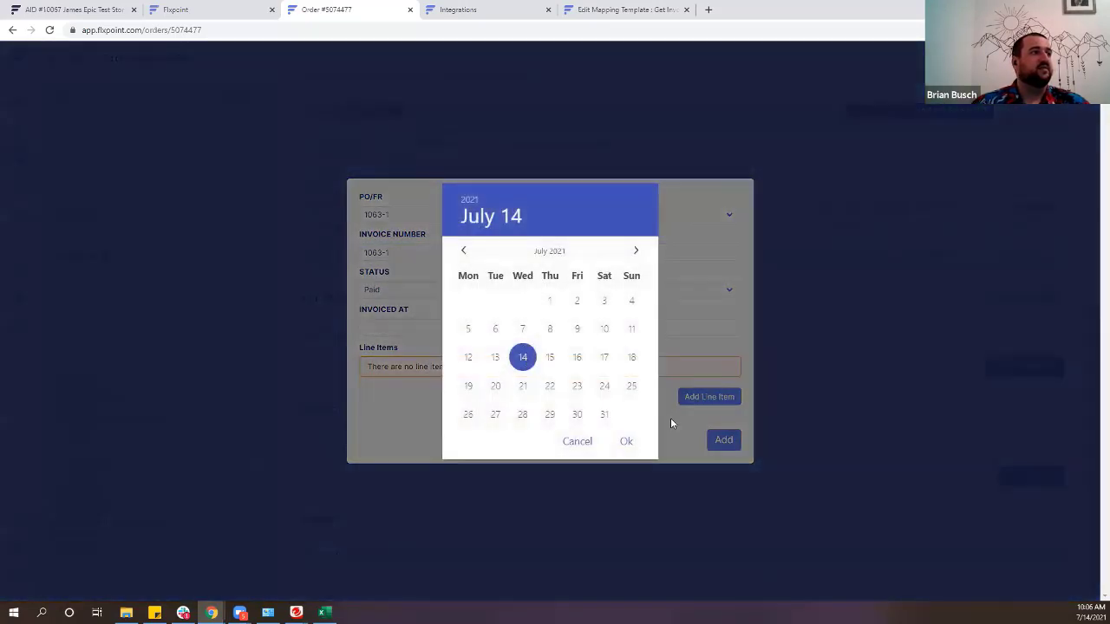
pyautogui.click(628, 443)
pyautogui.click(630, 445)
# Add four line items to the invoice with the types Product, Shipping, Fee and Tax.
pyautogui.click(711, 399)
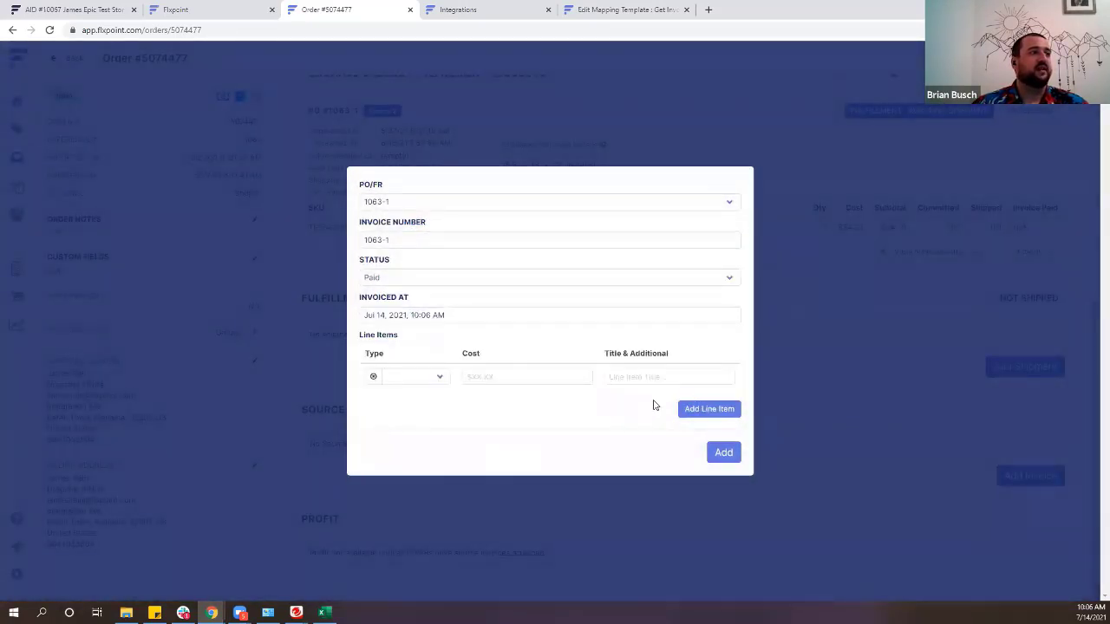
pyautogui.click(702, 421)
pyautogui.click(694, 423)
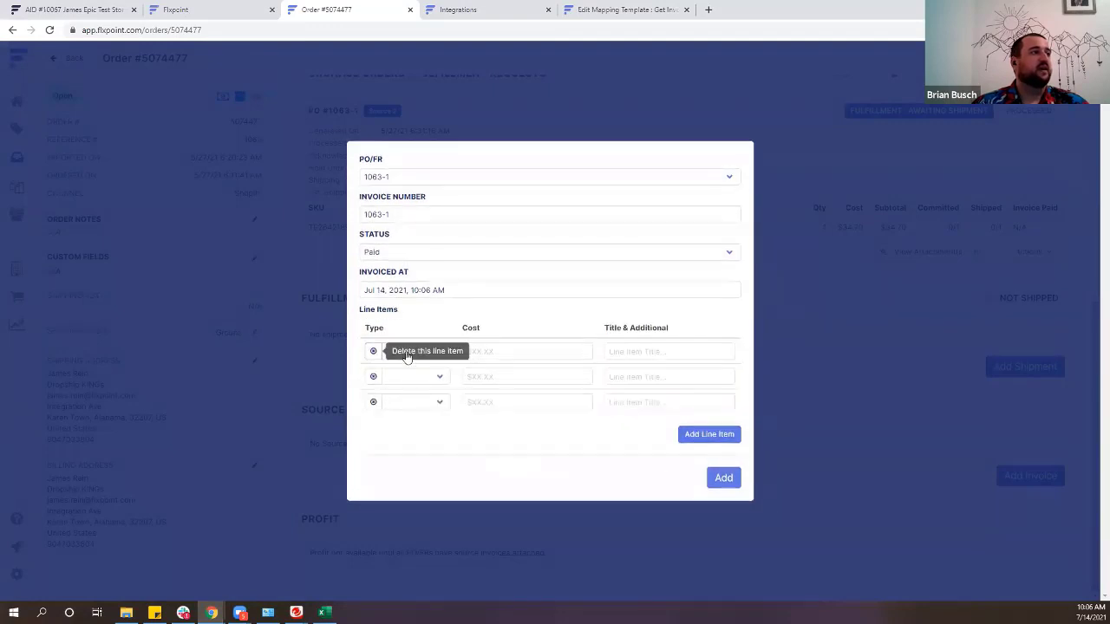
pyautogui.click(407, 350)
pyautogui.click(424, 368)
pyautogui.click(388, 409)
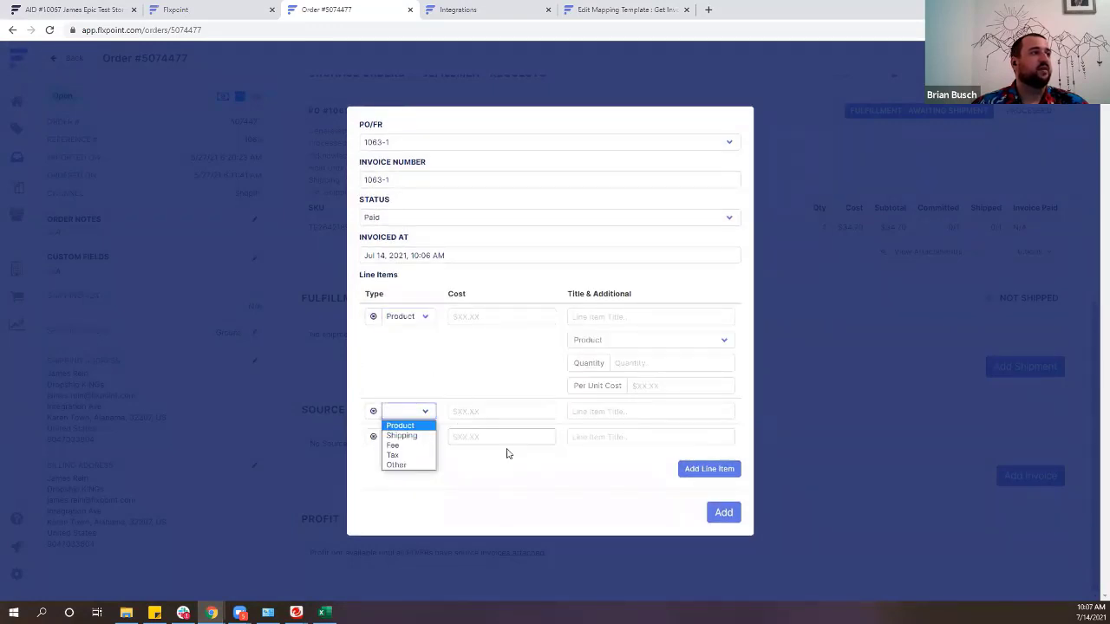
pyautogui.click(411, 434)
pyautogui.click(411, 436)
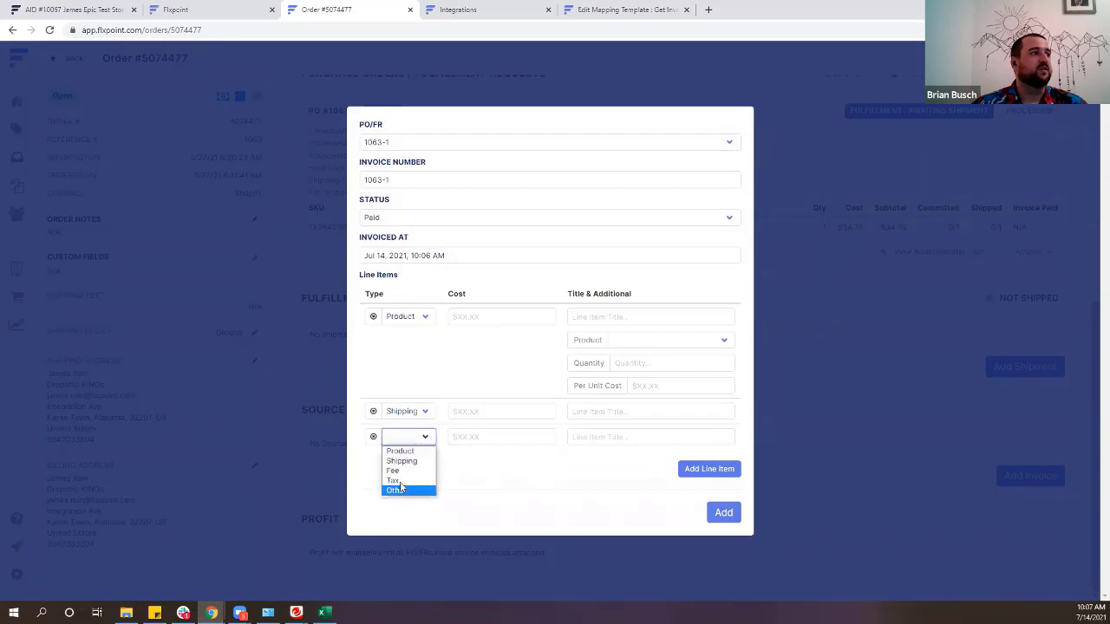
pyautogui.click(403, 474)
pyautogui.click(714, 473)
pyautogui.click(400, 448)
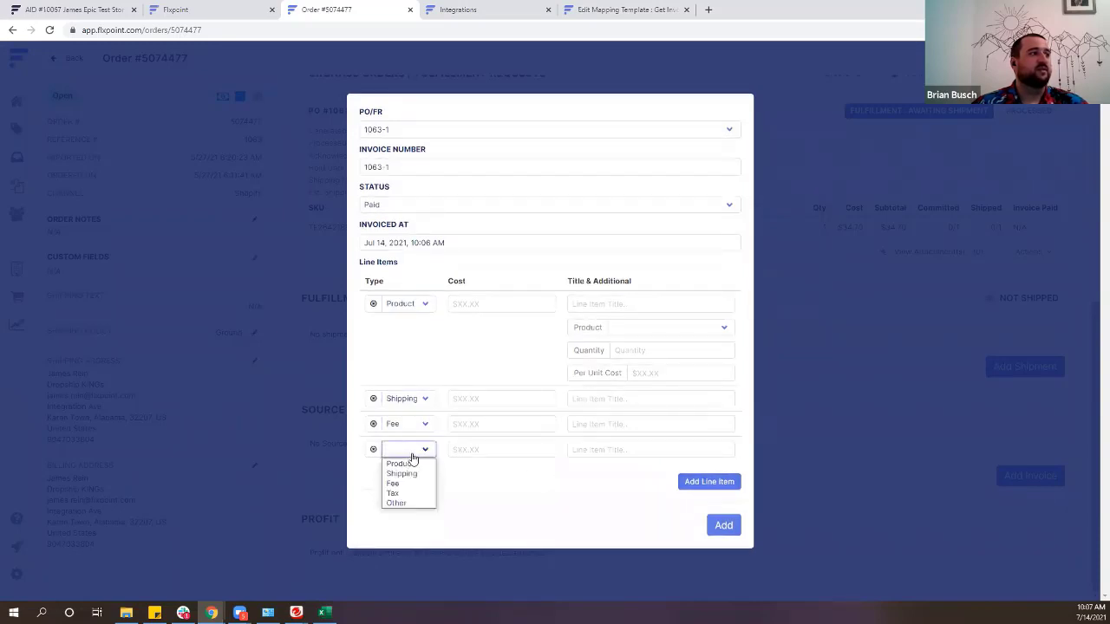
pyautogui.click(407, 494)
# Set the line item costs to 2.5 for Tax, 2.5 for Fee and 7.5 for Shipping.
pyautogui.click(495, 448)
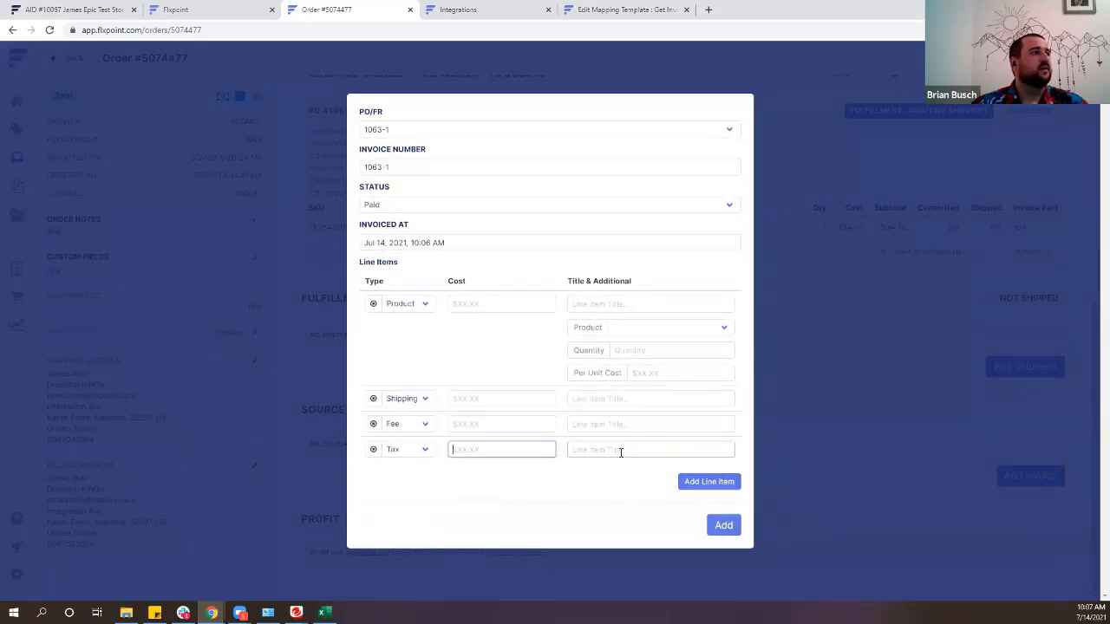
pyautogui.click(619, 450)
pyautogui.click(468, 445)
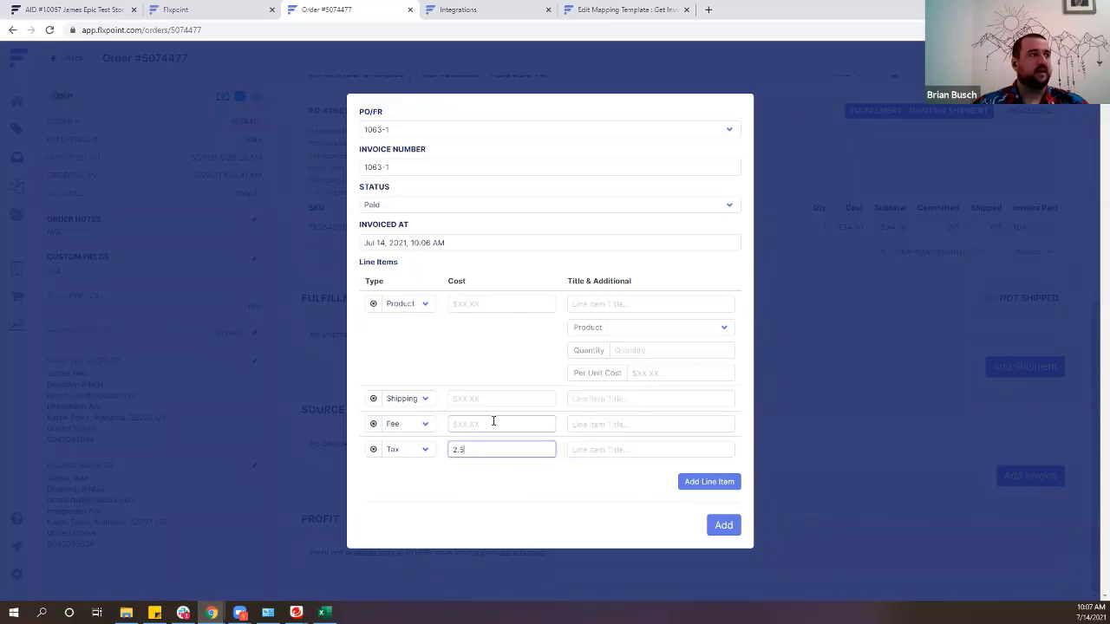
pyautogui.click(493, 421)
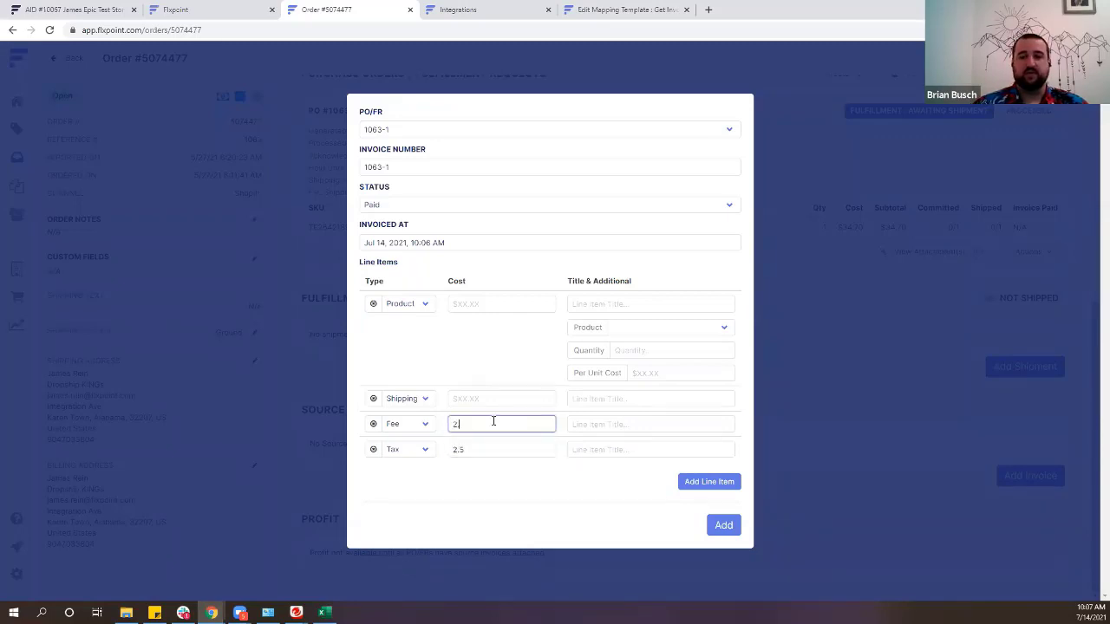
pyautogui.click(522, 399)
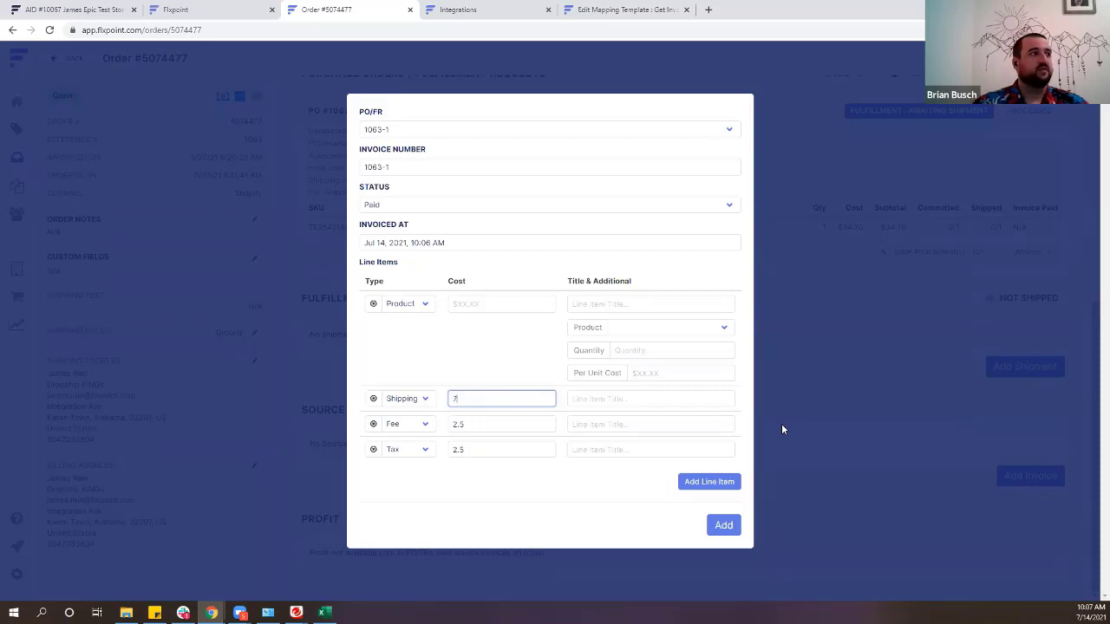
pyautogui.click(578, 396)
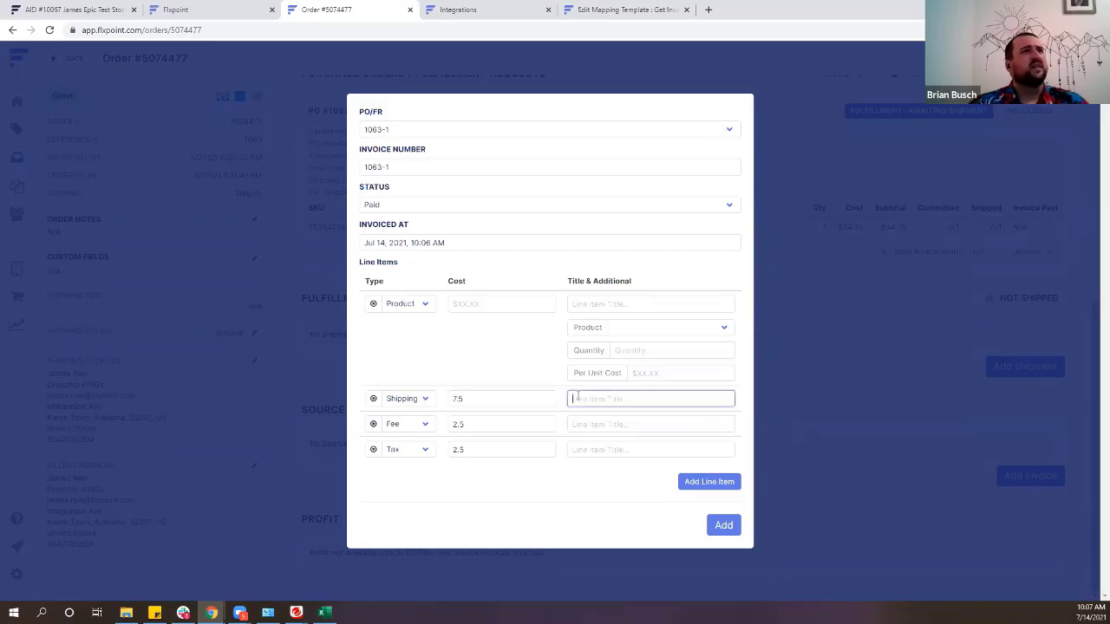
# Fill in the Product line item with a per unit cost of 34.70, quantity 1 and product TE2642189.
pyautogui.click(662, 373)
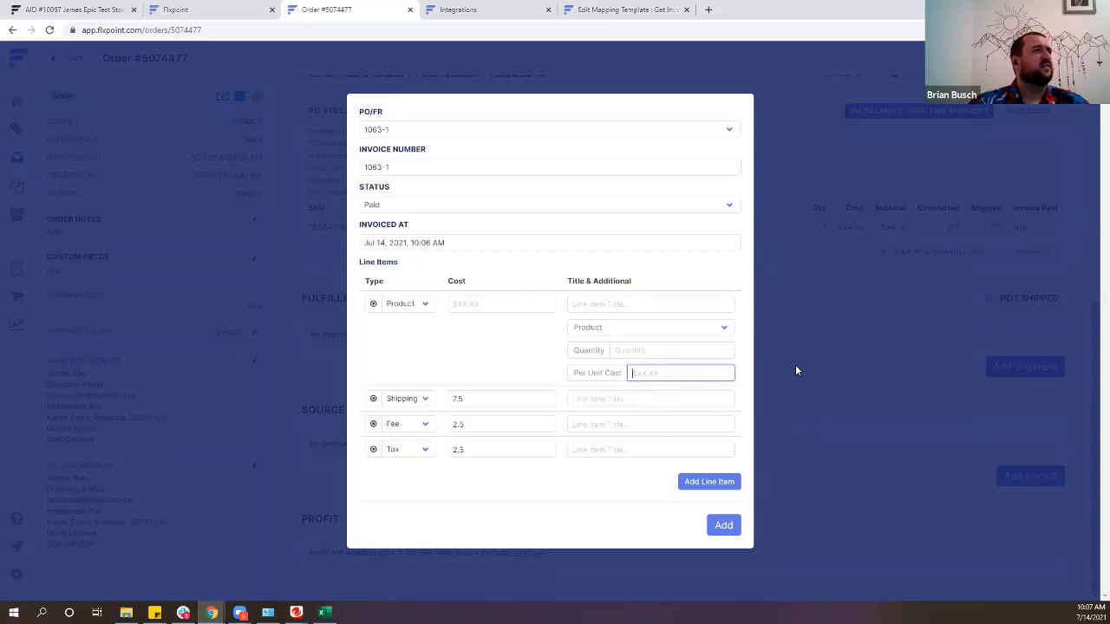
pyautogui.write('3')
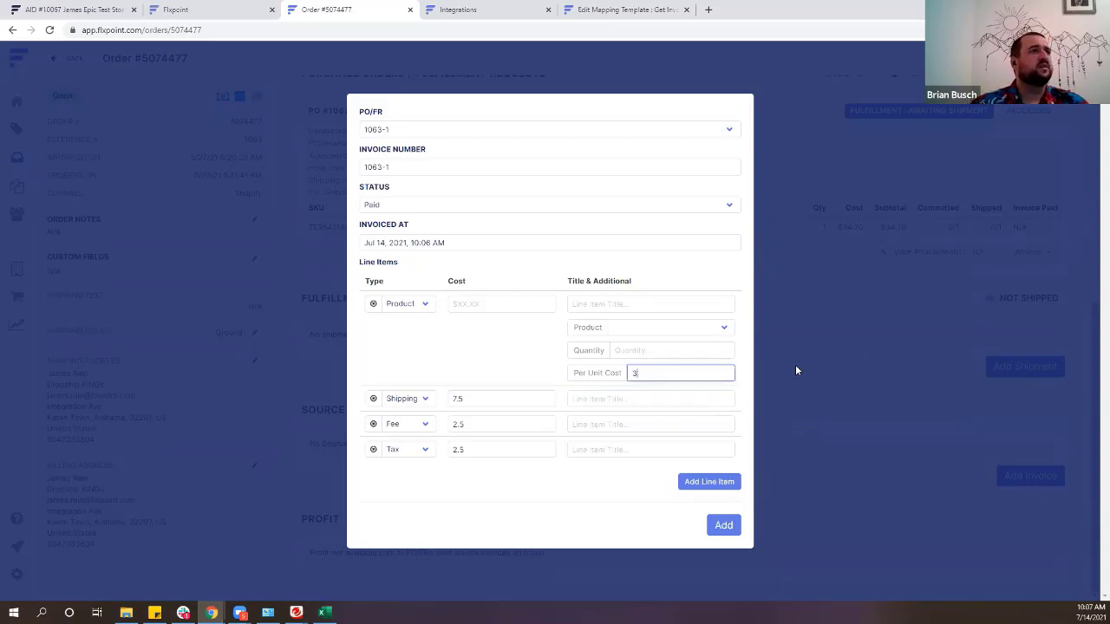
pyautogui.write('24.70')
pyautogui.hotkey('shift', 'Tab')
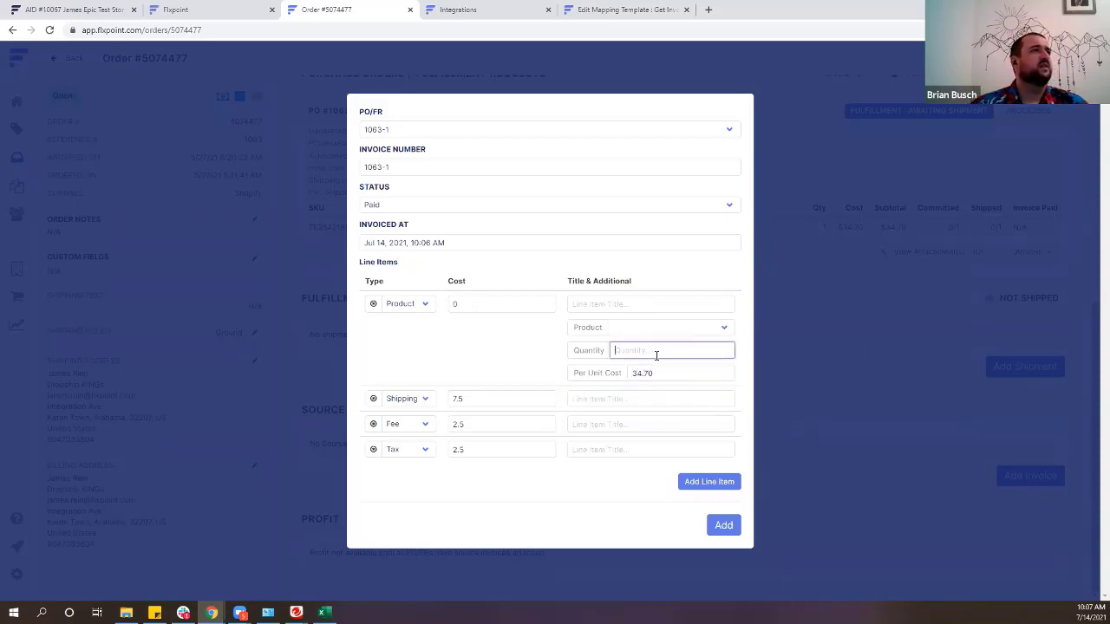
pyautogui.write('1')
pyautogui.click(651, 330)
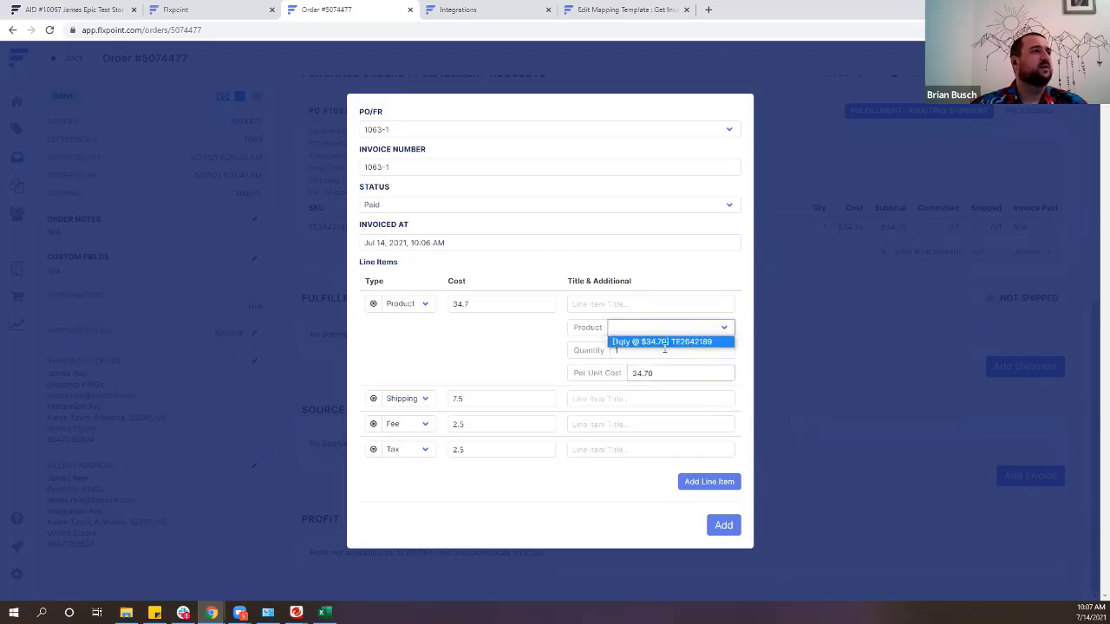
pyautogui.click(664, 340)
pyautogui.click(524, 336)
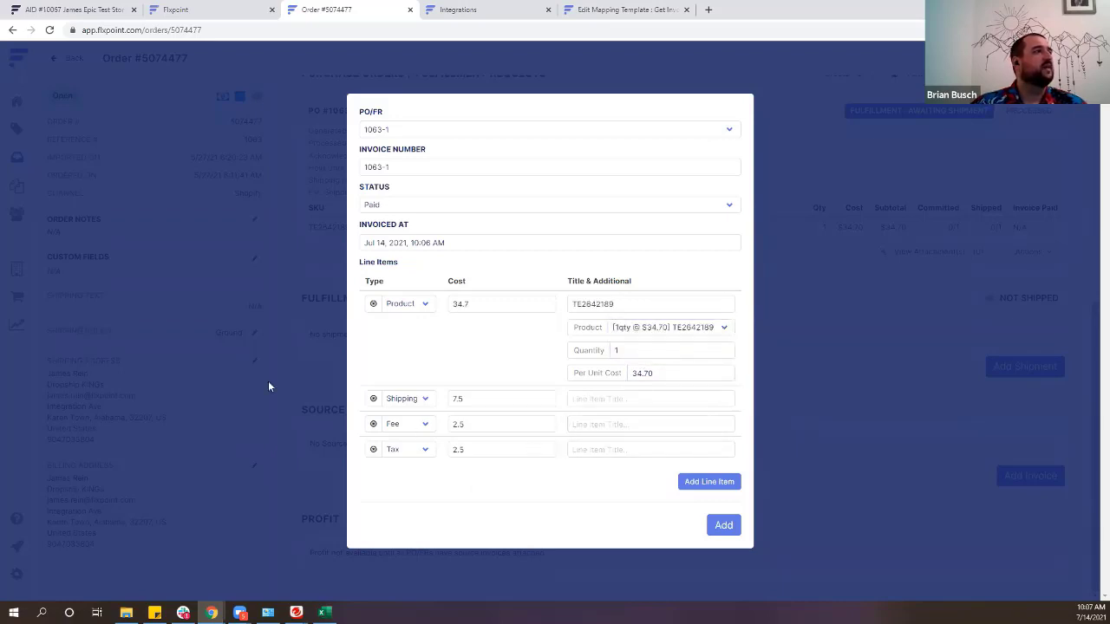
# Title the Shipping, Fee and Tax line items "Shipping", "Dropship Fee" and "Tax".
pyautogui.click(590, 401)
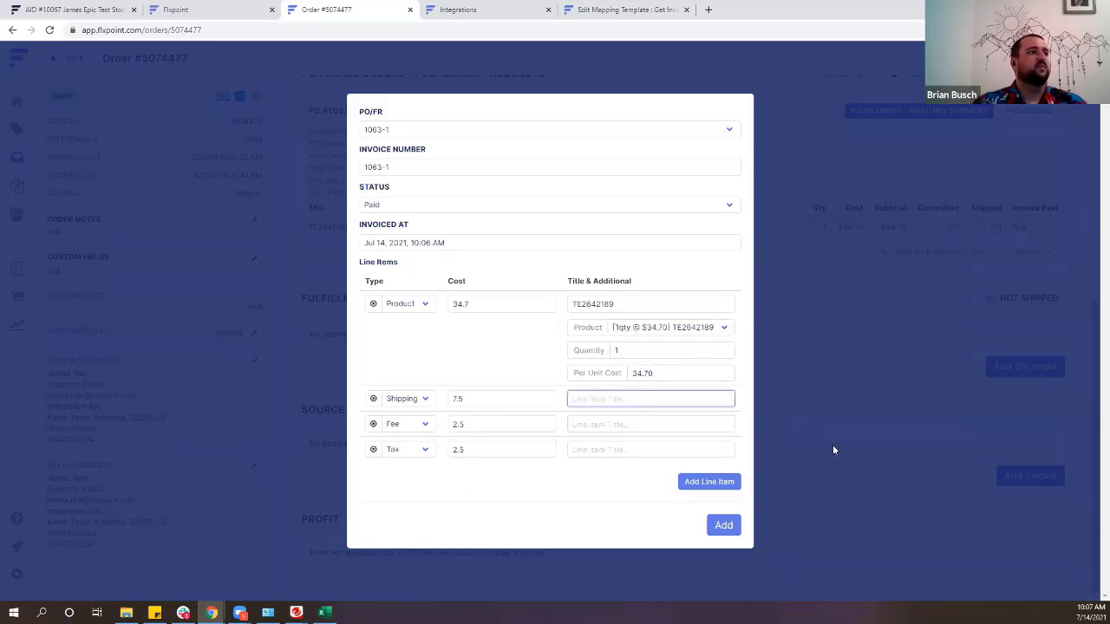
pyautogui.write('Shippin')
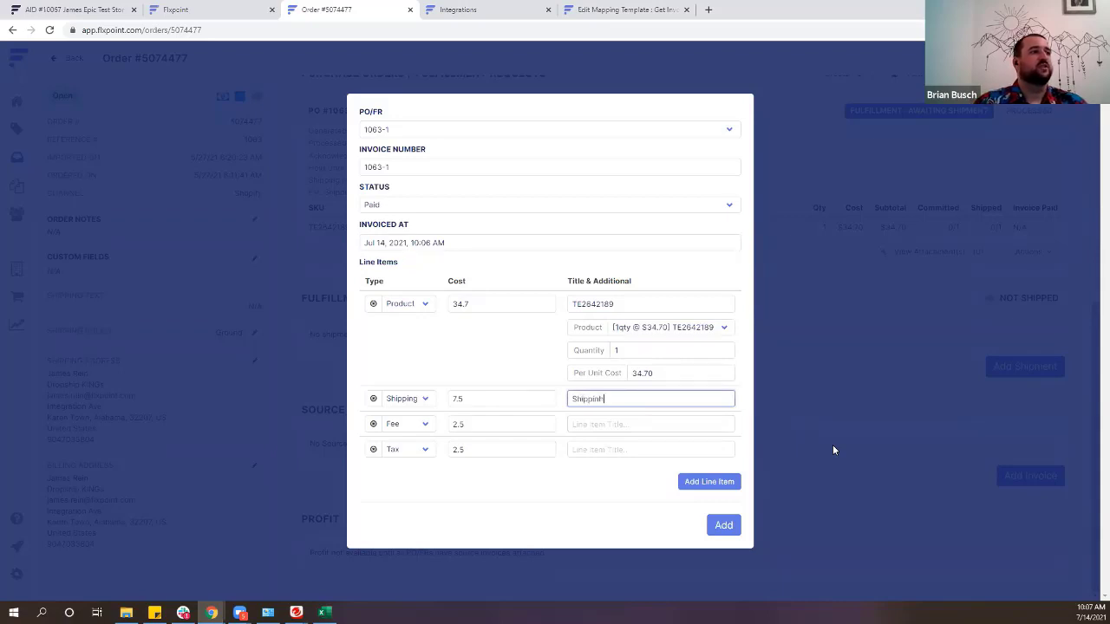
pyautogui.write('g')
pyautogui.press('Tab')
pyautogui.press('Tab')
pyautogui.press('Tab')
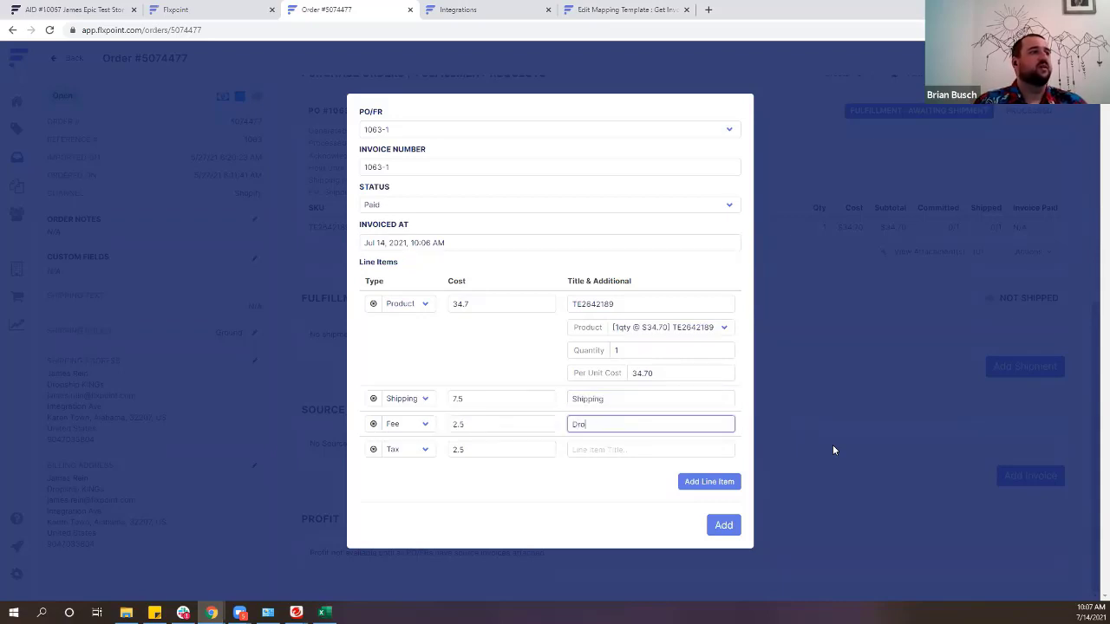
pyautogui.write('Dropship Fee')
pyautogui.press('Tab')
pyautogui.press('Tab')
pyautogui.press('Tab')
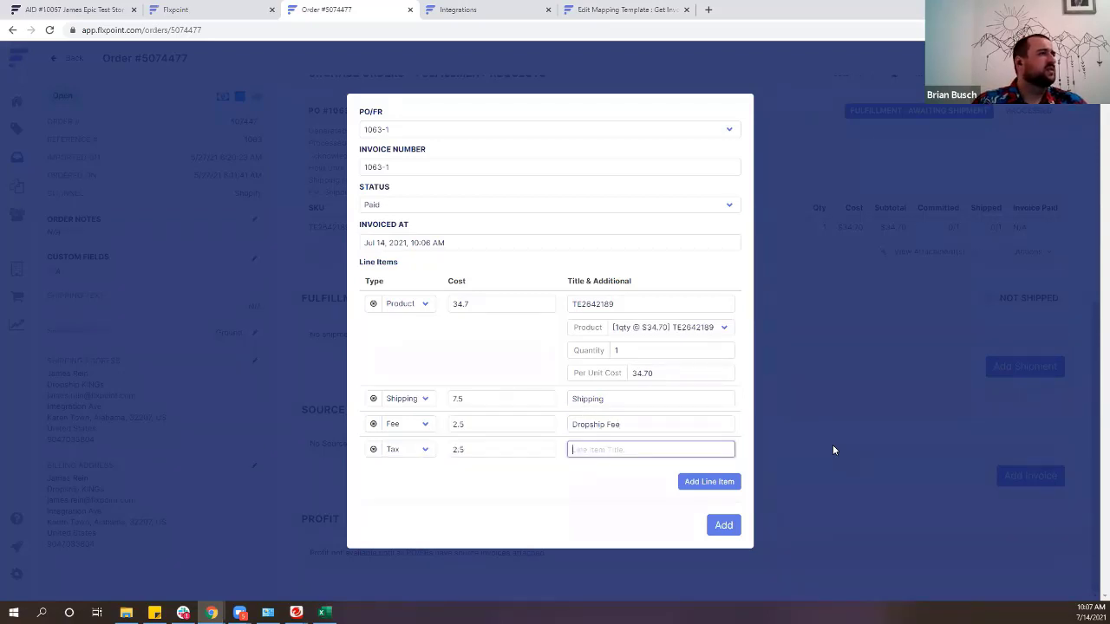
pyautogui.write('Tax')
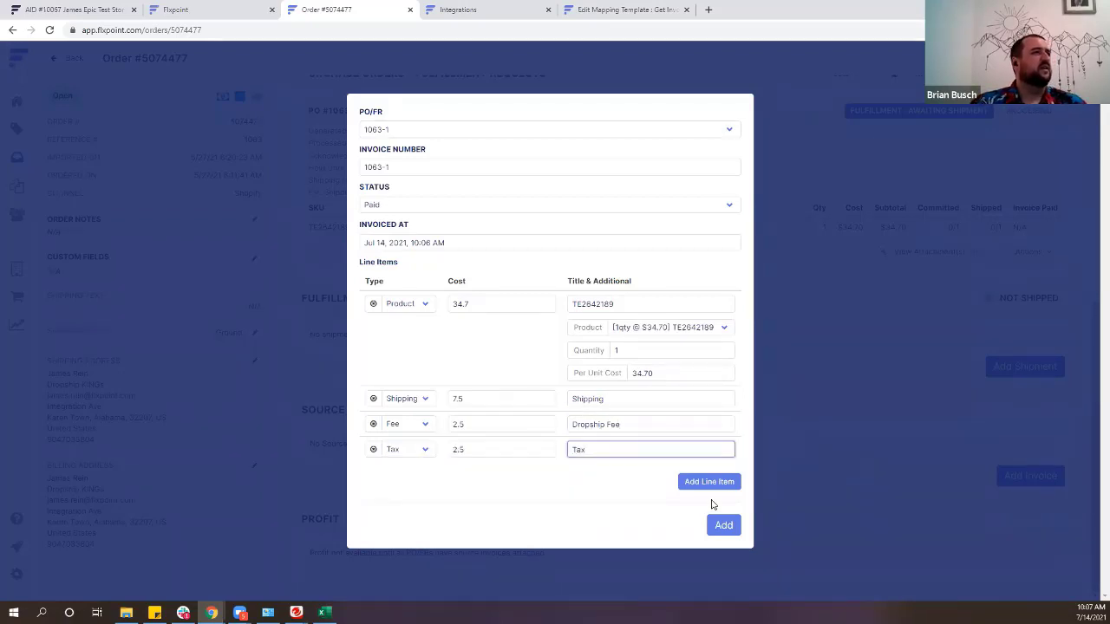
# Add the completed source invoice to the order and check the order's Source Invoices and Profit sections.
pyautogui.click(723, 526)
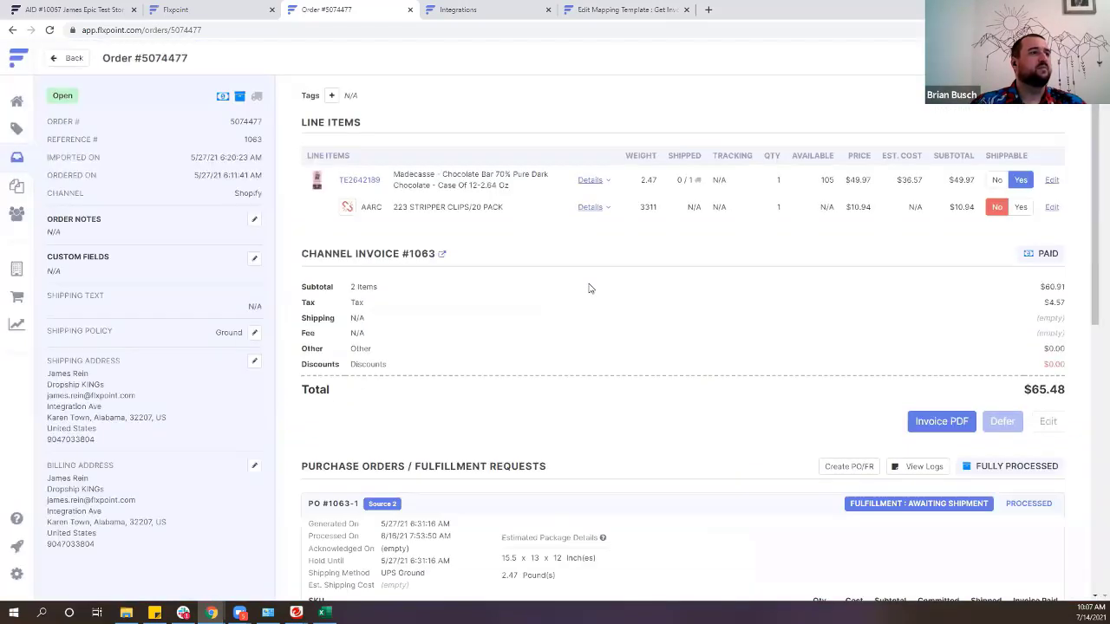
pyautogui.scroll(-6, 909, 301)
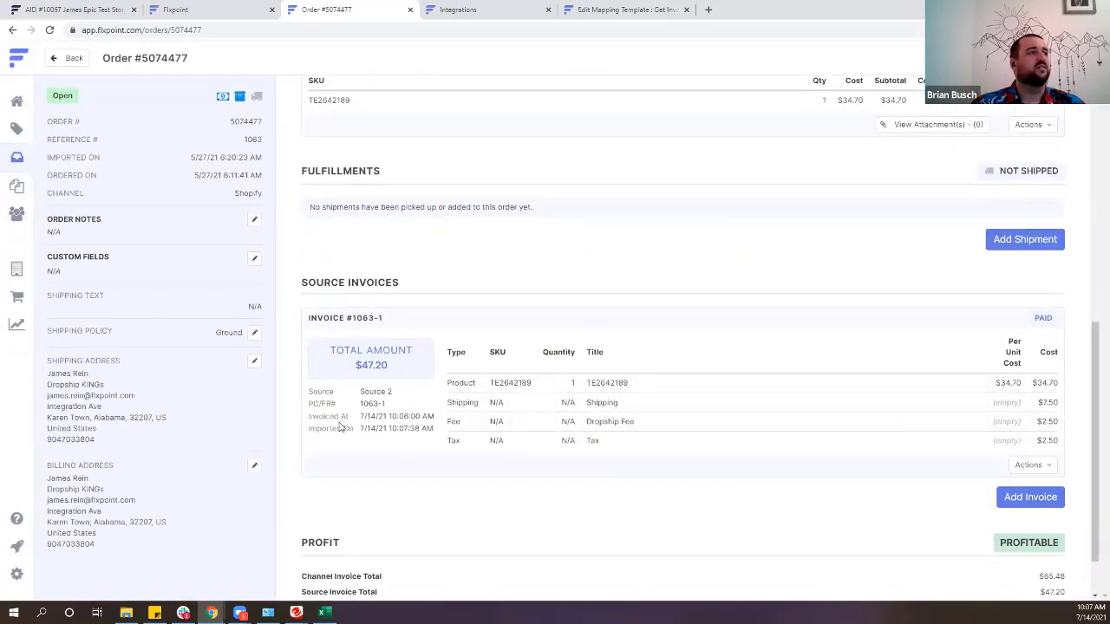
pyautogui.scroll(-2, 545, 342)
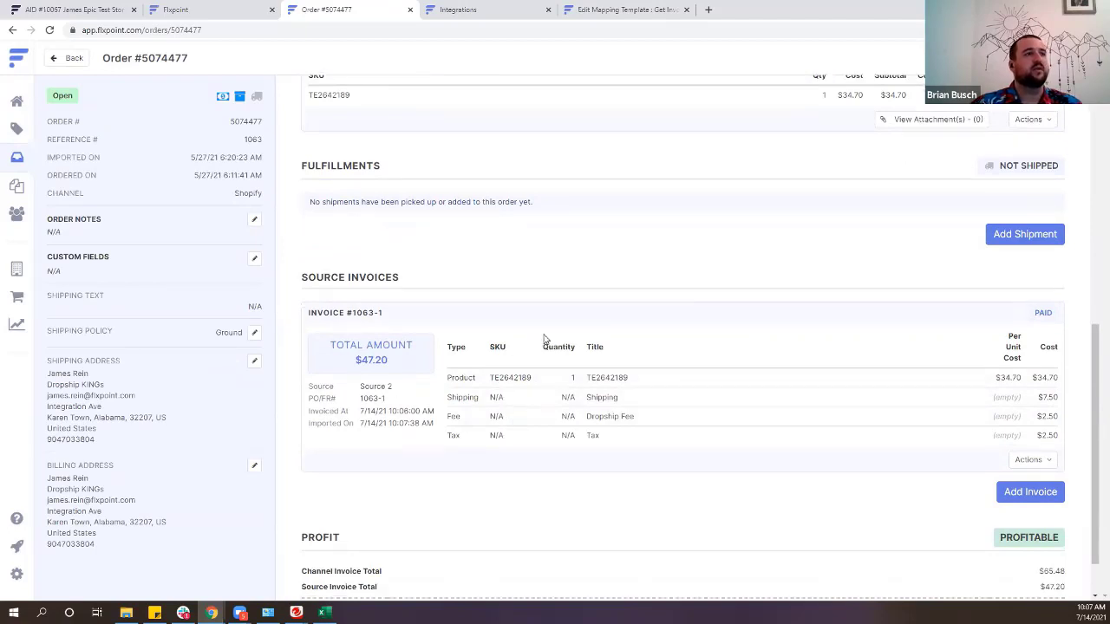
pyautogui.moveTo(1009, 479); pyautogui.dragTo(999, 482)
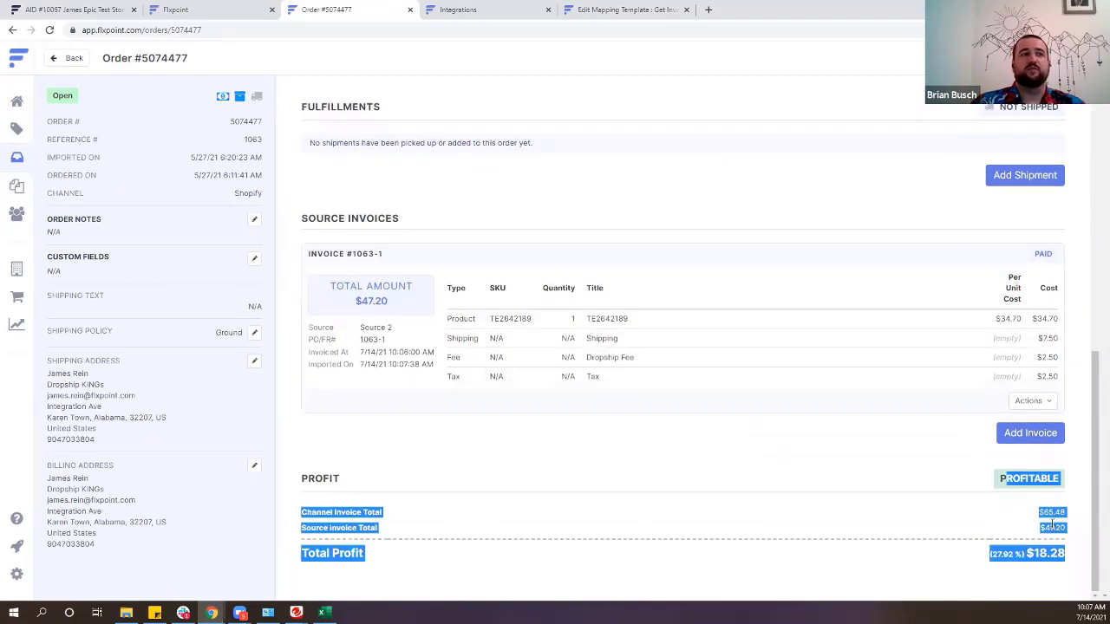
pyautogui.click(914, 516)
# Compare the order's line item subtotals and channel invoice total with the source invoice costs and the total profit.
pyautogui.scroll(10, 859, 438)
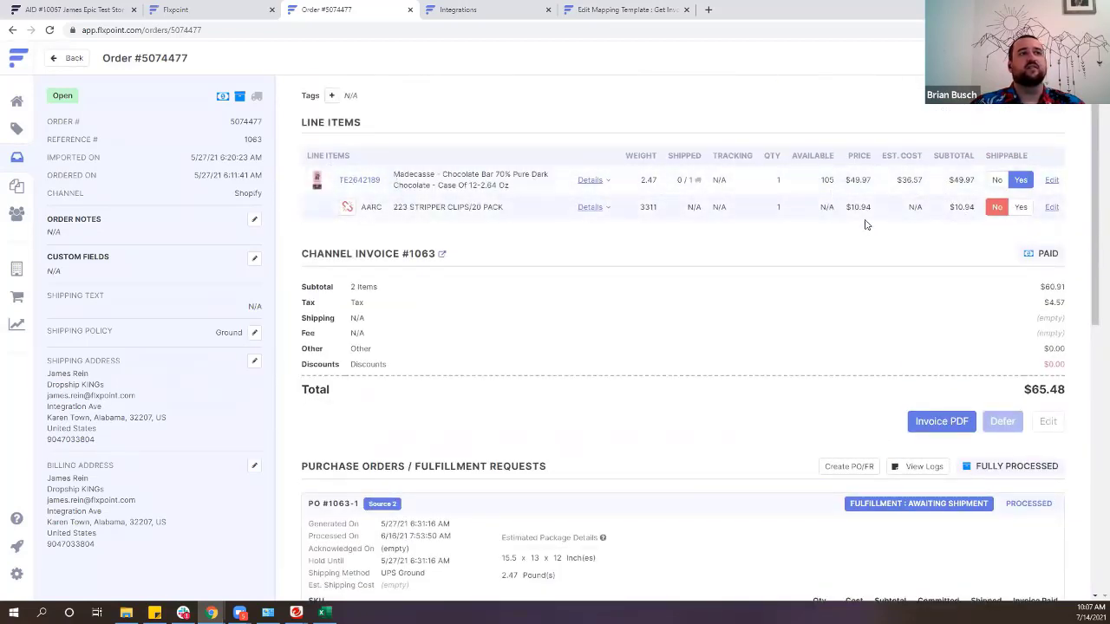
pyautogui.scroll(-2, 977, 285)
pyautogui.scroll(-10, 977, 286)
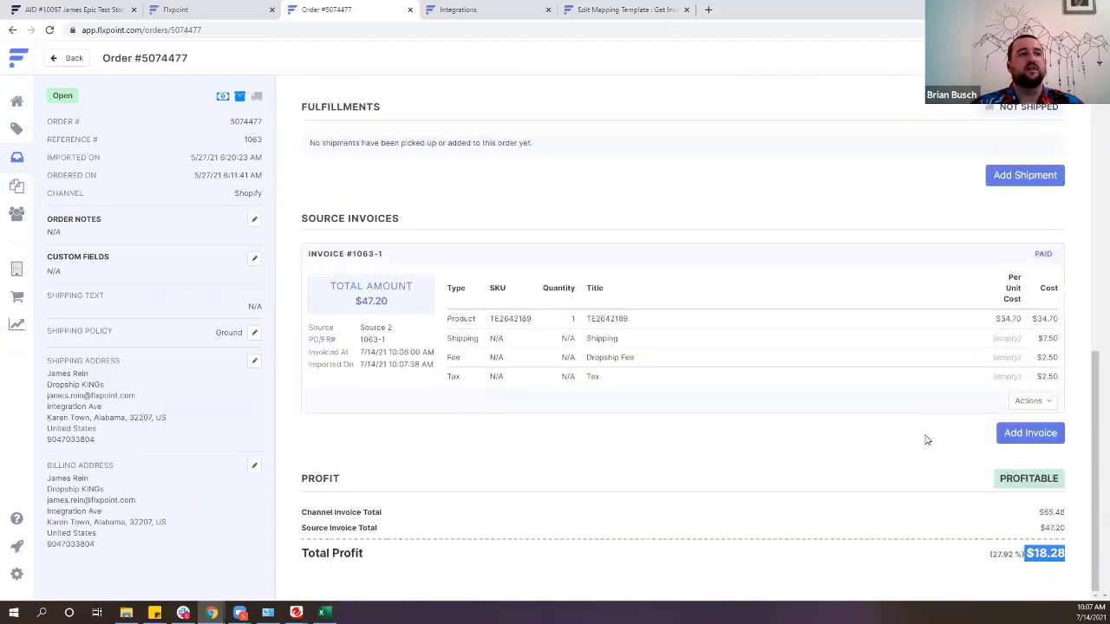
pyautogui.scroll(2, 729, 331)
pyautogui.scroll(6, 353, 211)
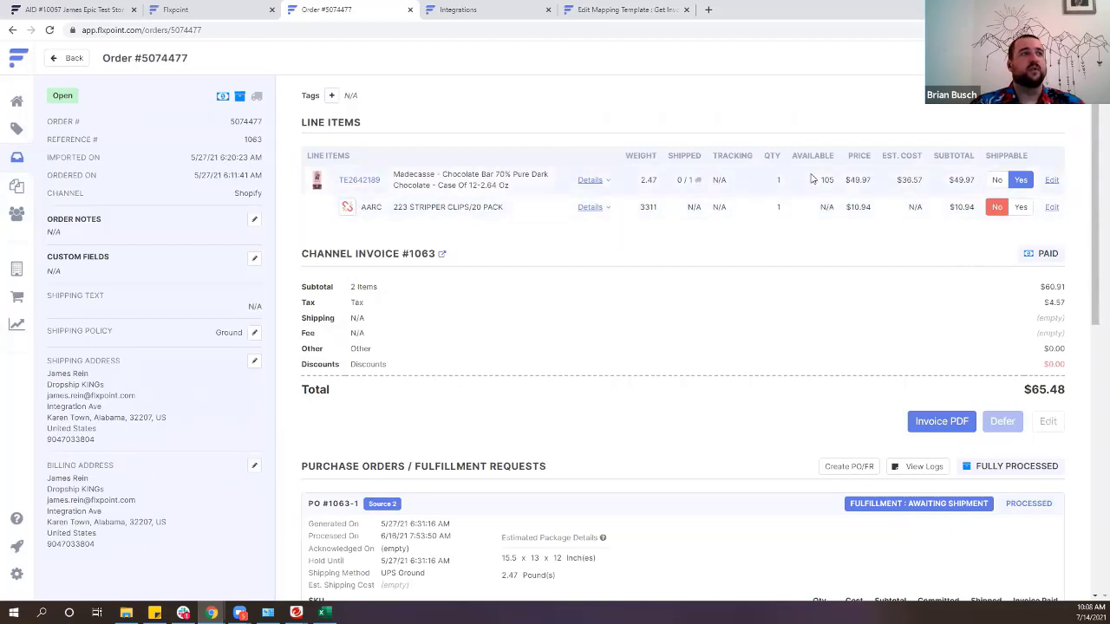
pyautogui.moveTo(945, 179); pyautogui.dragTo(973, 179)
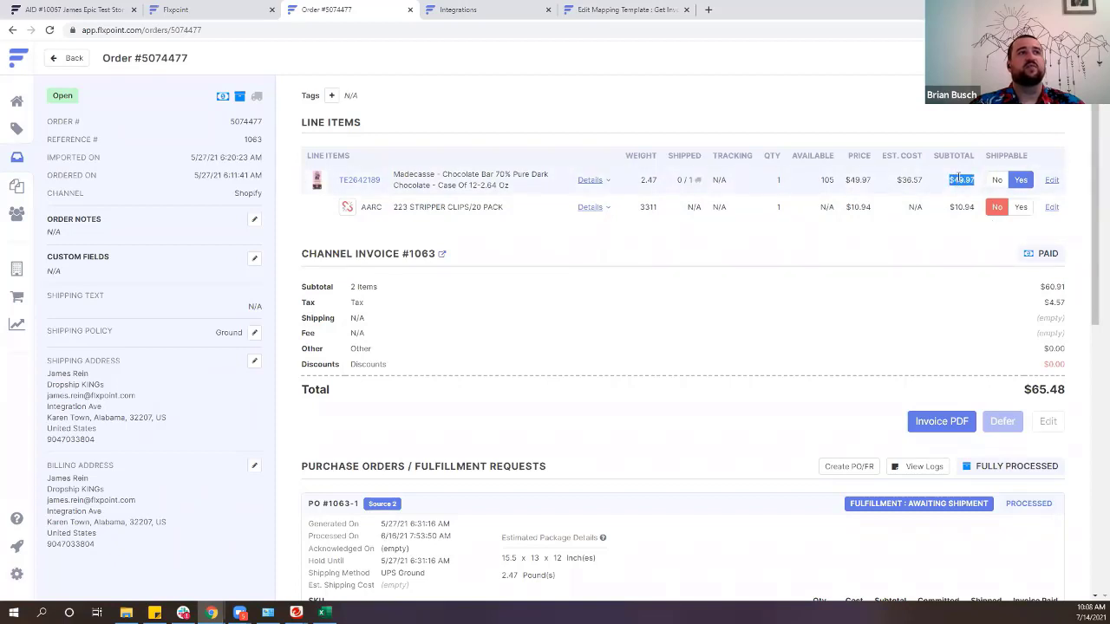
pyautogui.scroll(-8, 979, 195)
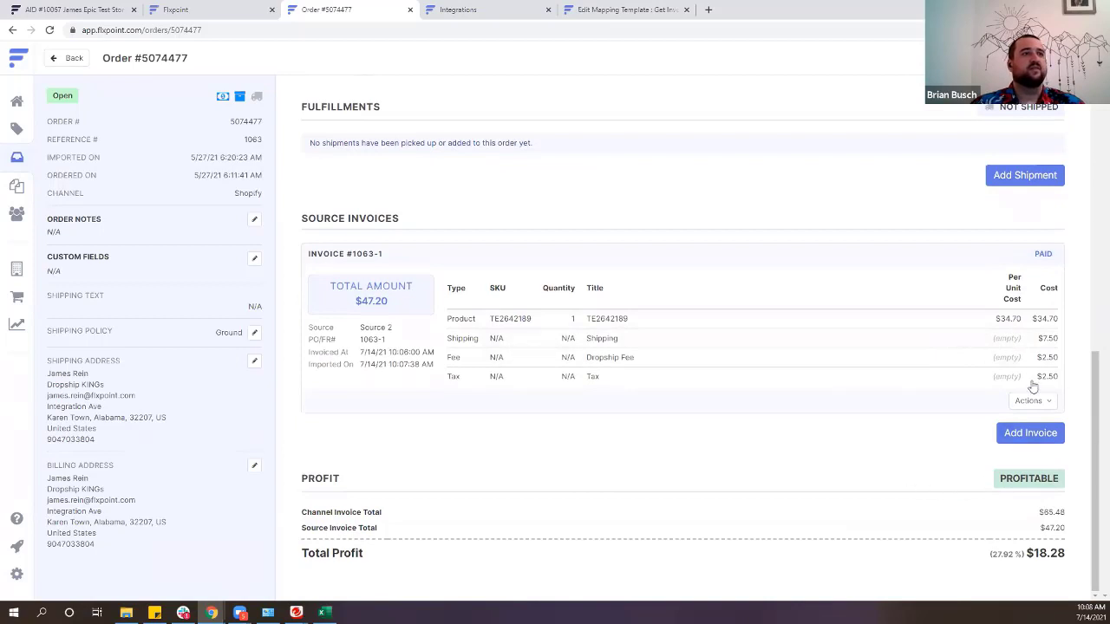
pyautogui.doubleClick(365, 309)
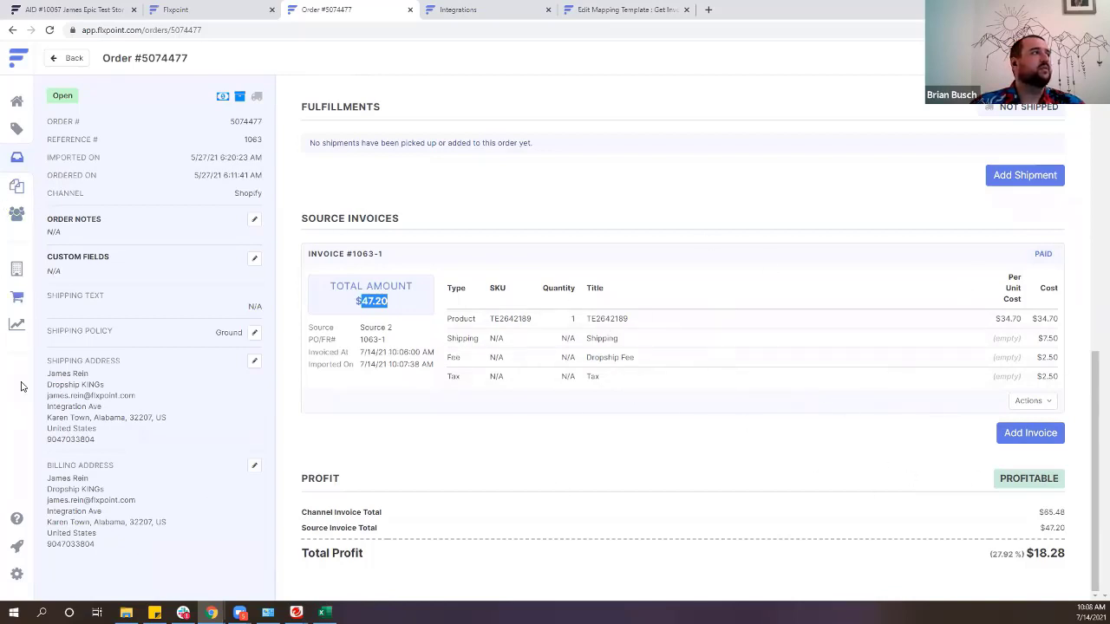
# Open the Product Performance Report and switch it from the sales view to the Profit Report.
pyautogui.click(19, 334)
pyautogui.click(604, 133)
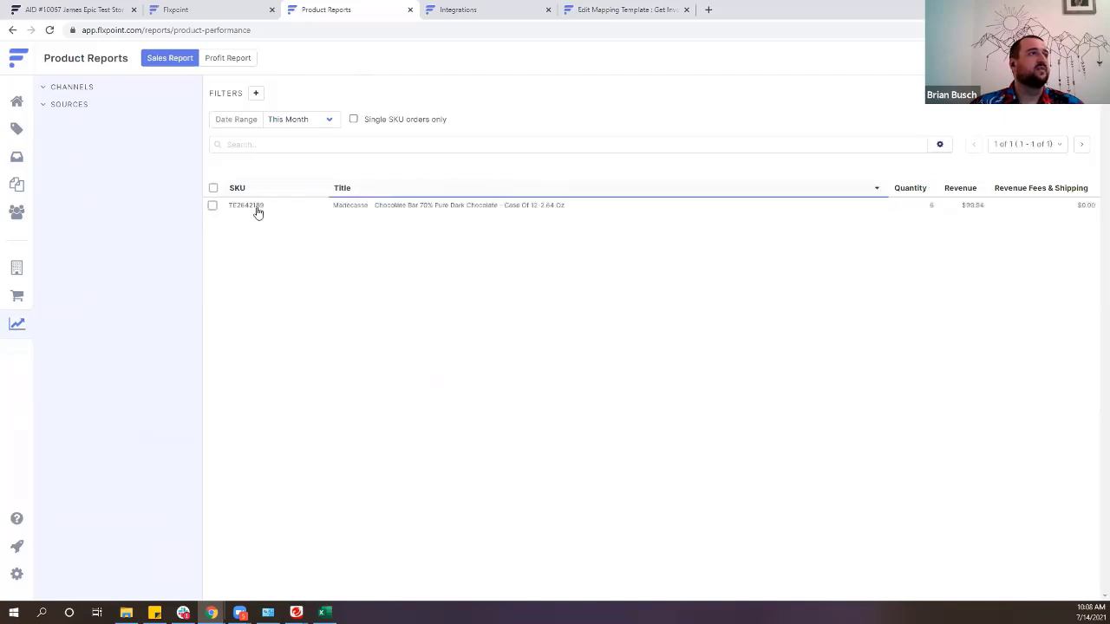
pyautogui.click(227, 58)
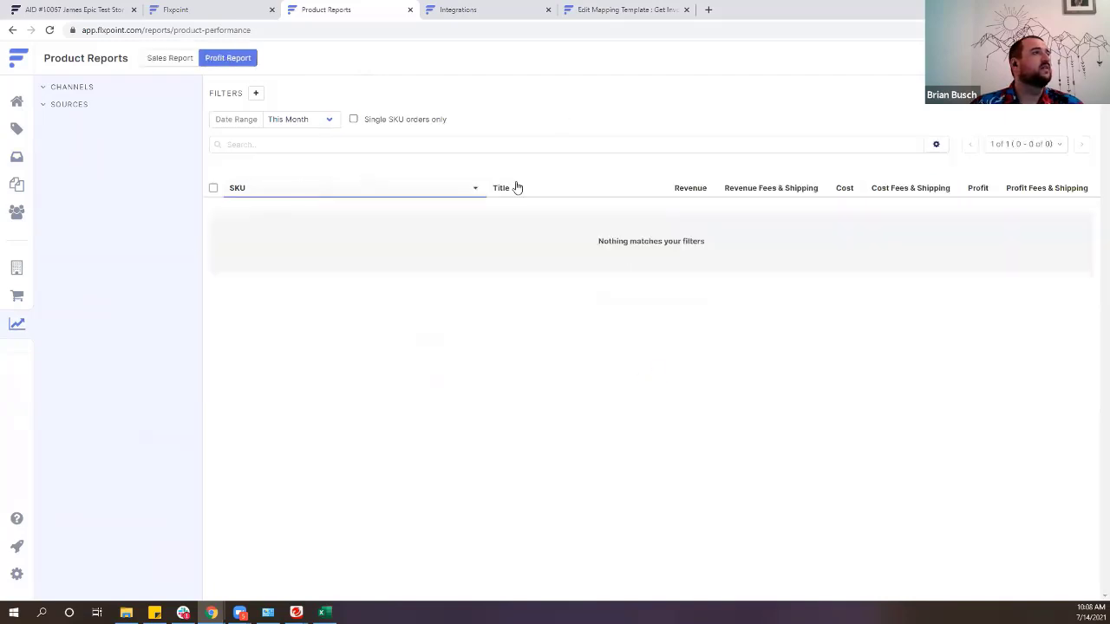
# Open the Order Profitability Report, view its Most/Least Profitable chart data and return to Total Profit.
pyautogui.click(19, 272)
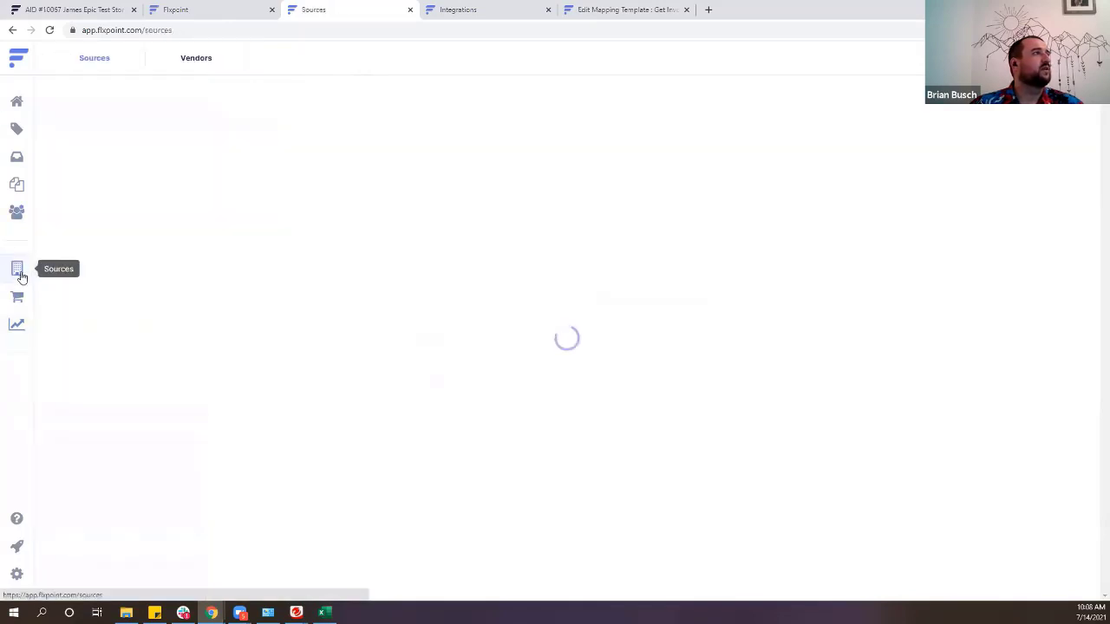
pyautogui.click(16, 297)
pyautogui.click(17, 325)
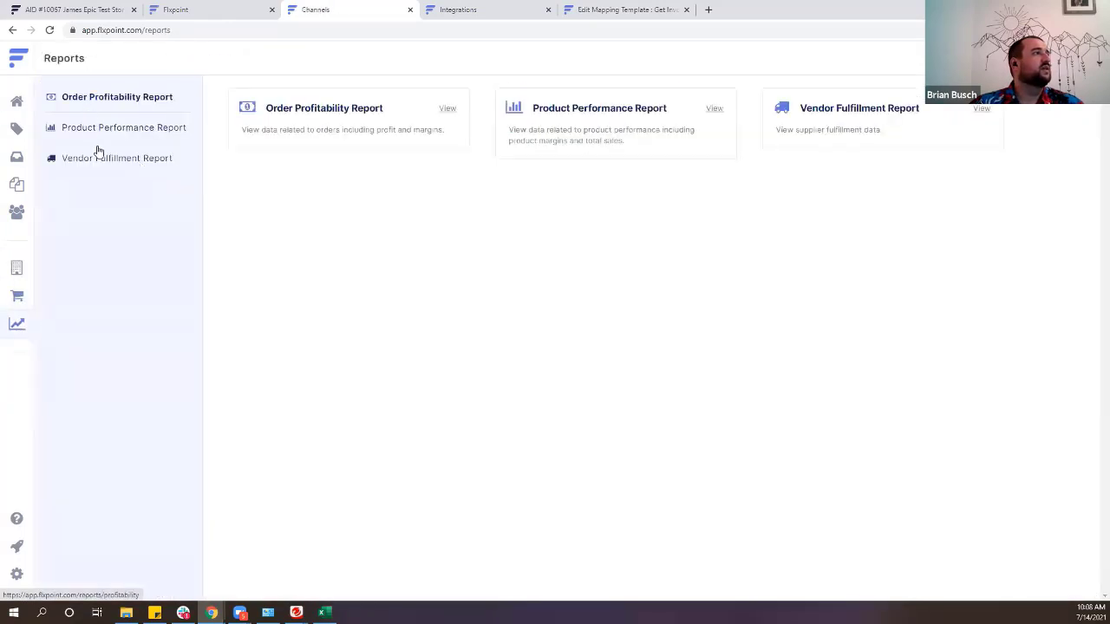
pyautogui.click(109, 97)
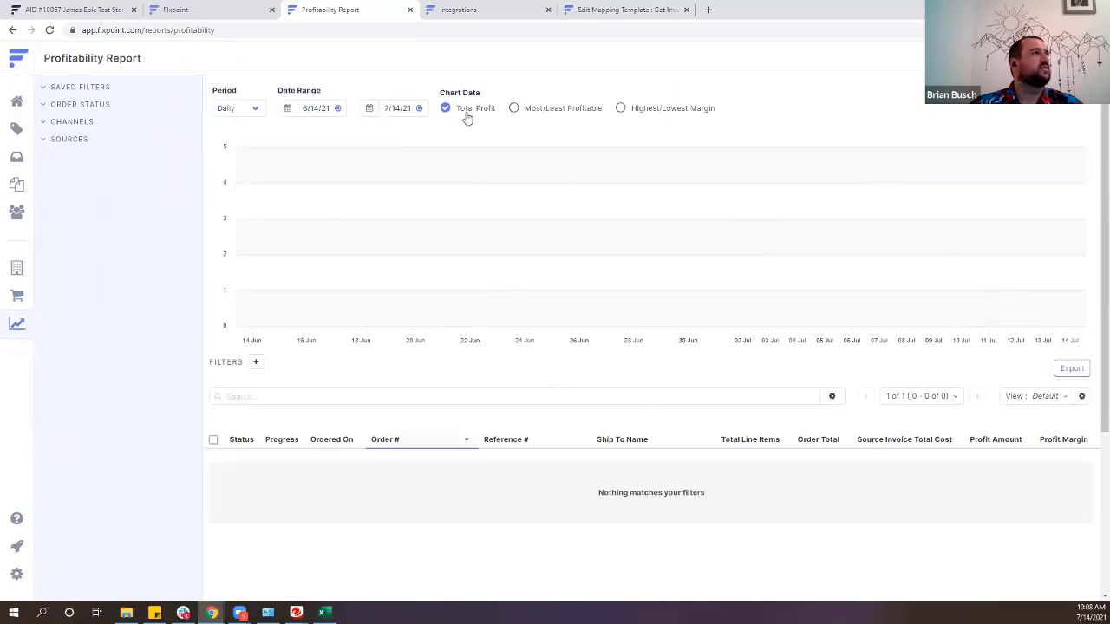
pyautogui.click(514, 109)
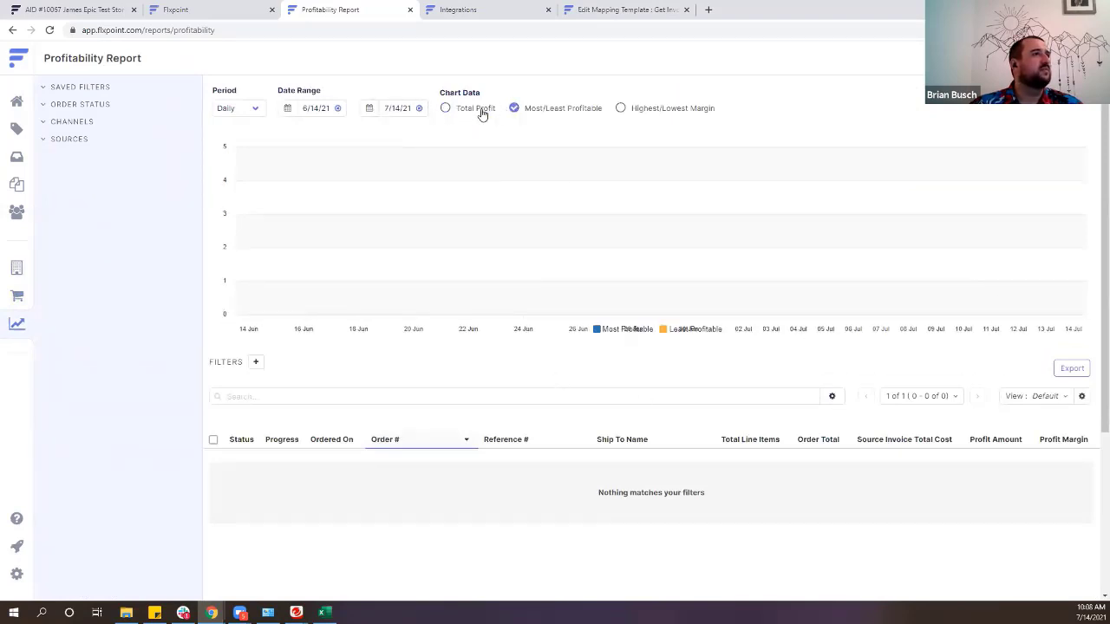
pyautogui.click(461, 109)
# Set the profitability report's end date to 7/15/21 and expand the Order Status and Saved Filters groups.
pyautogui.click(386, 111)
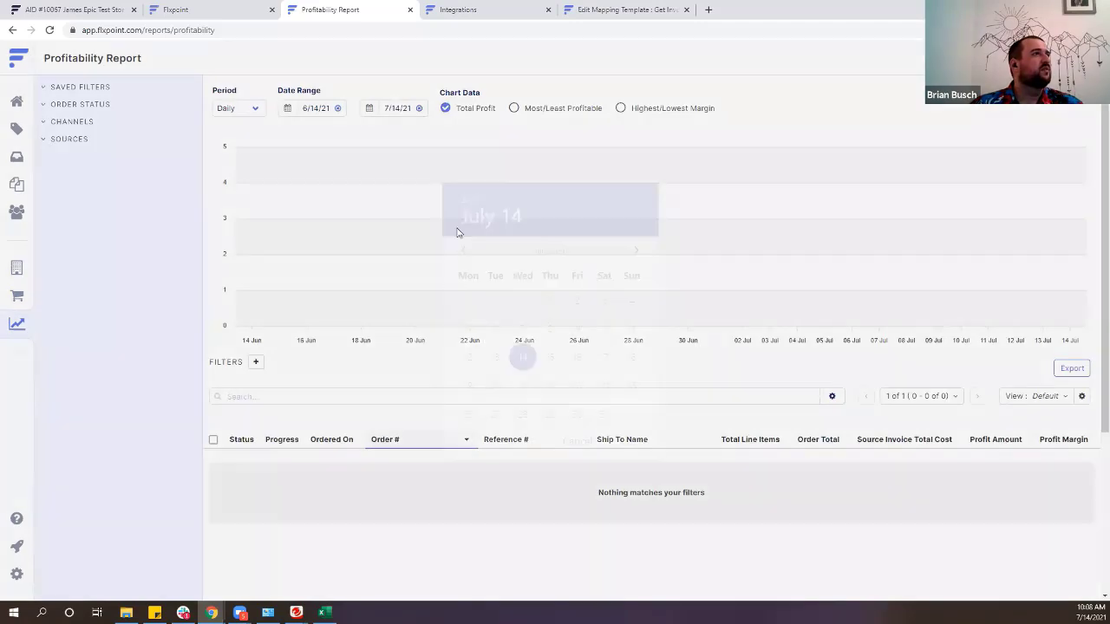
pyautogui.click(550, 357)
pyautogui.click(628, 443)
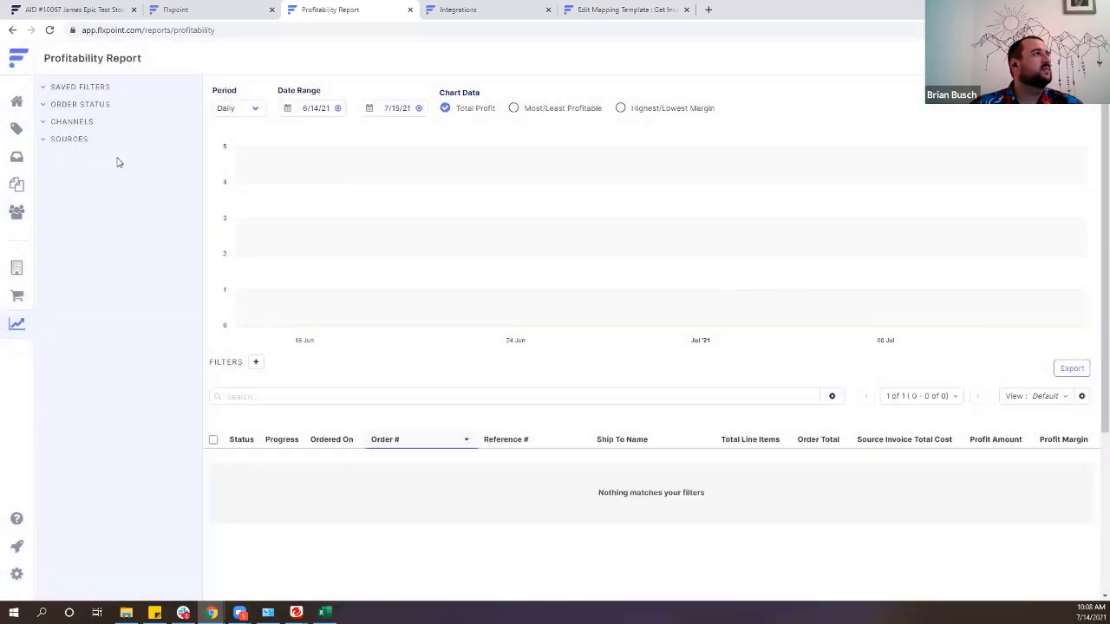
pyautogui.click(82, 104)
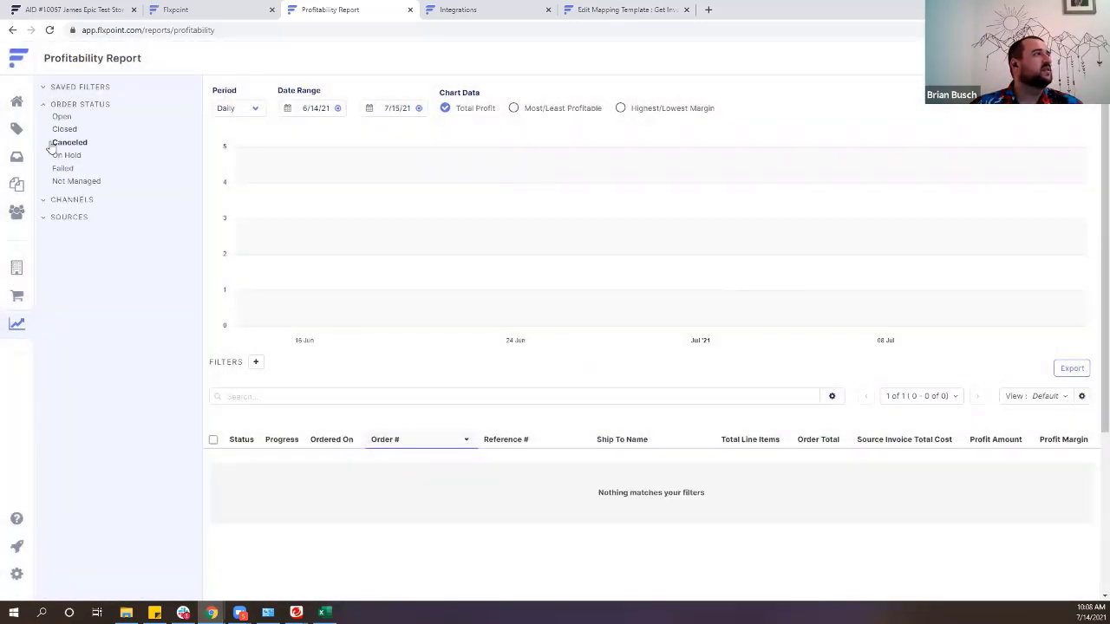
pyautogui.click(70, 90)
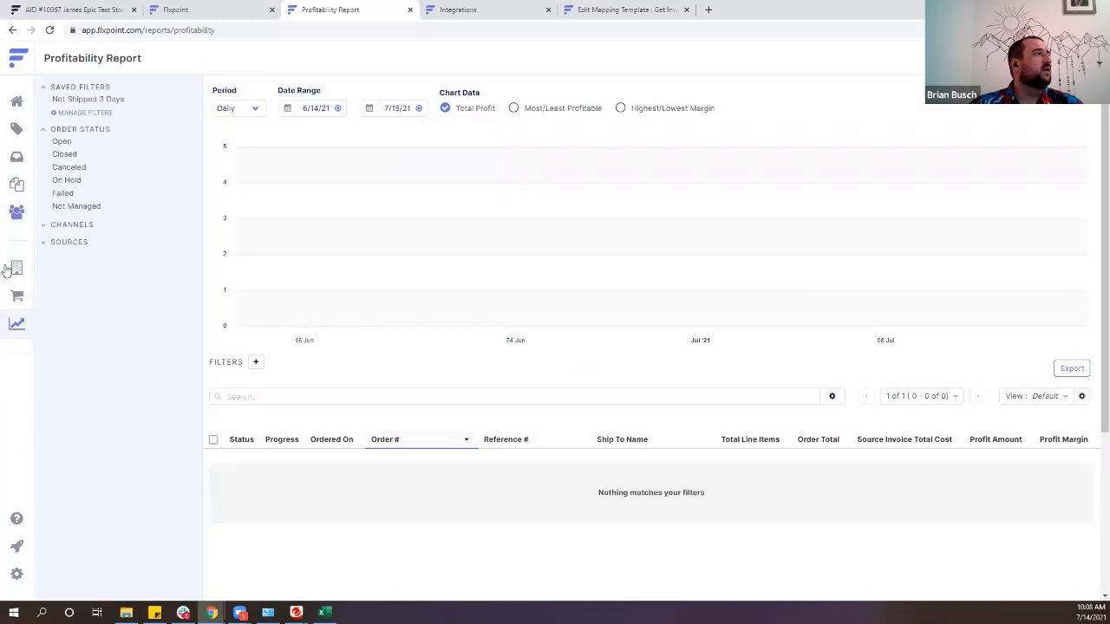
# Open the Vendor Fulfillment Report and examine its chart data options and supplier columns.
pyautogui.click(16, 324)
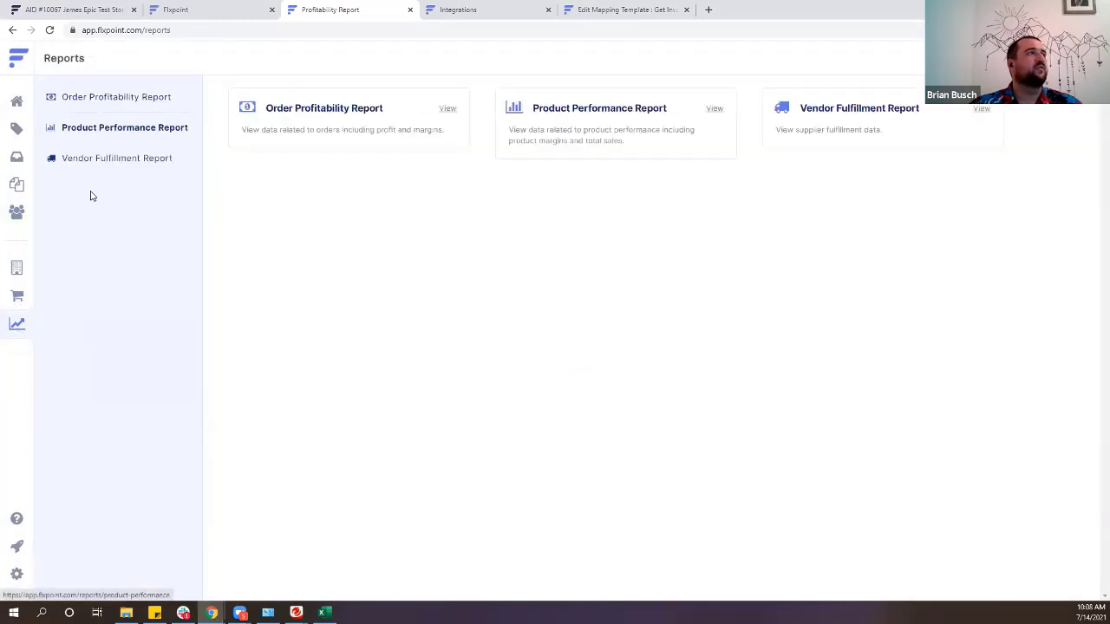
pyautogui.click(120, 159)
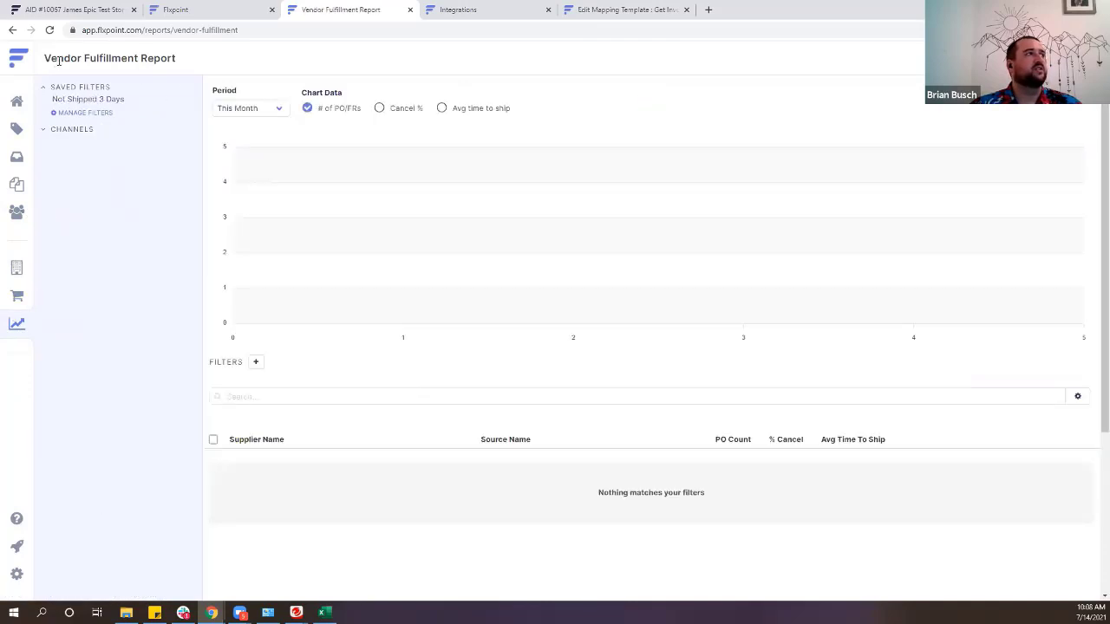
pyautogui.moveTo(58, 60); pyautogui.dragTo(183, 76)
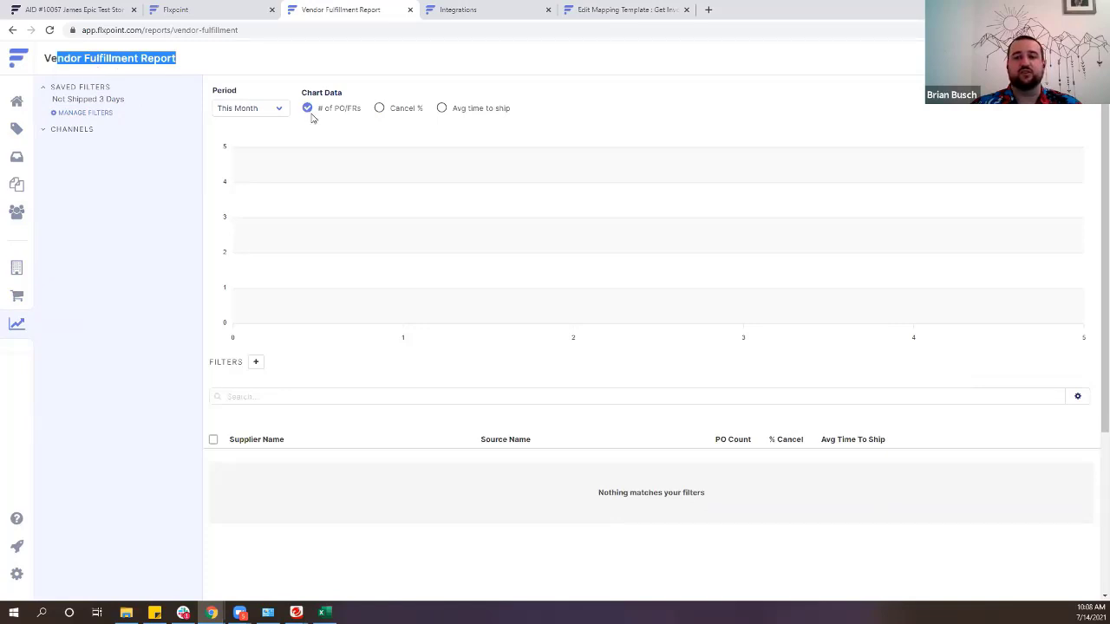
pyautogui.click(84, 224)
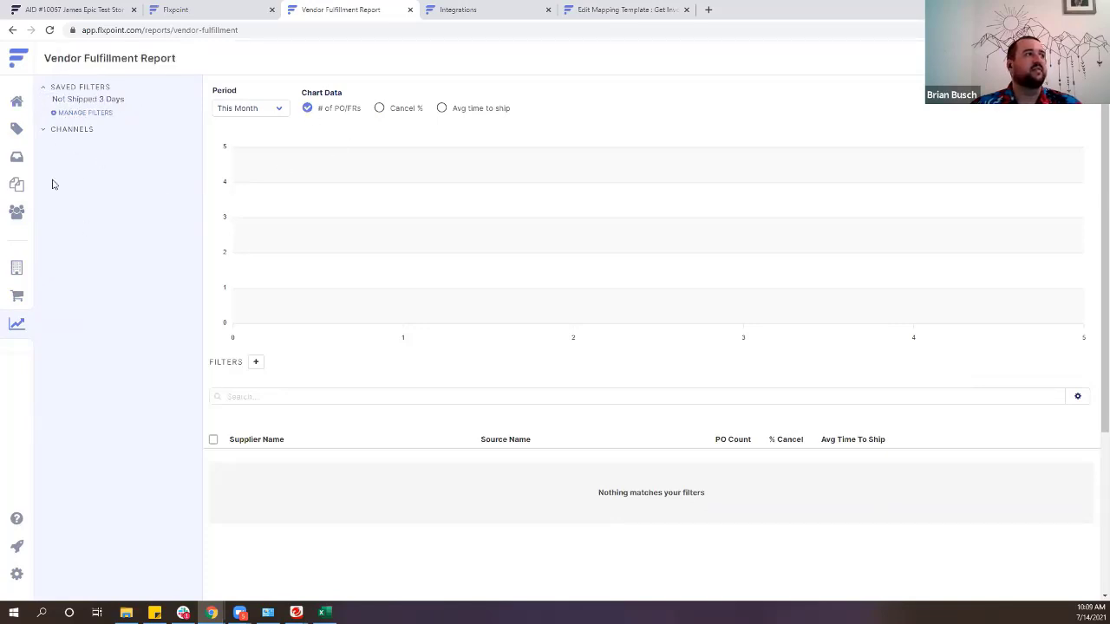
pyautogui.tripleClick(76, 57)
# Return to the orders list and reopen the open 5/27/21 order at its source invoice.
pyautogui.click(17, 273)
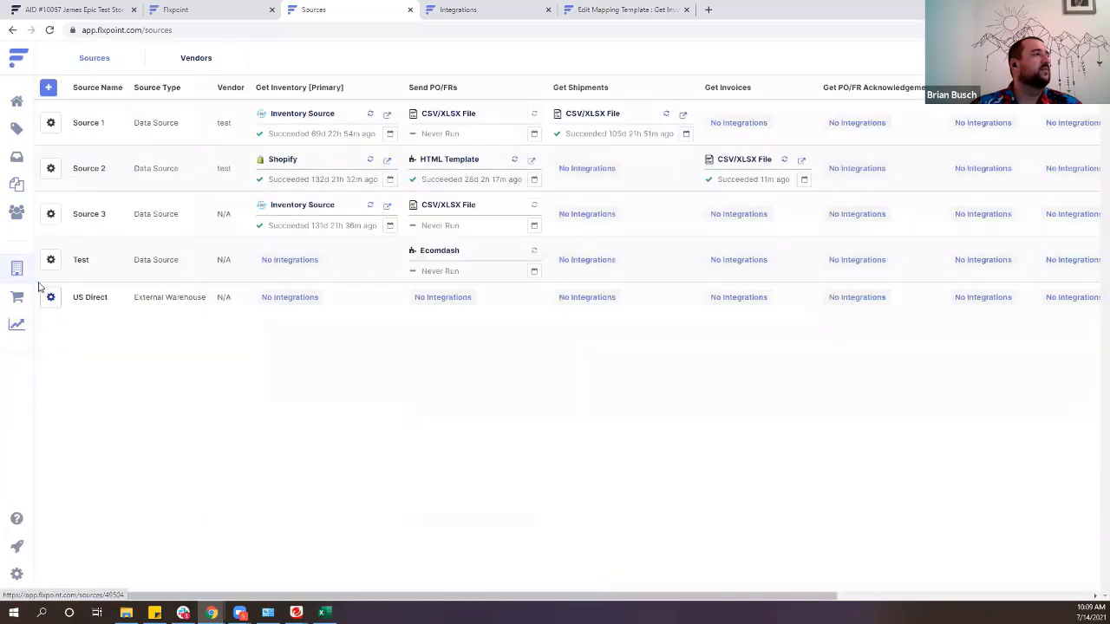
pyautogui.click(15, 299)
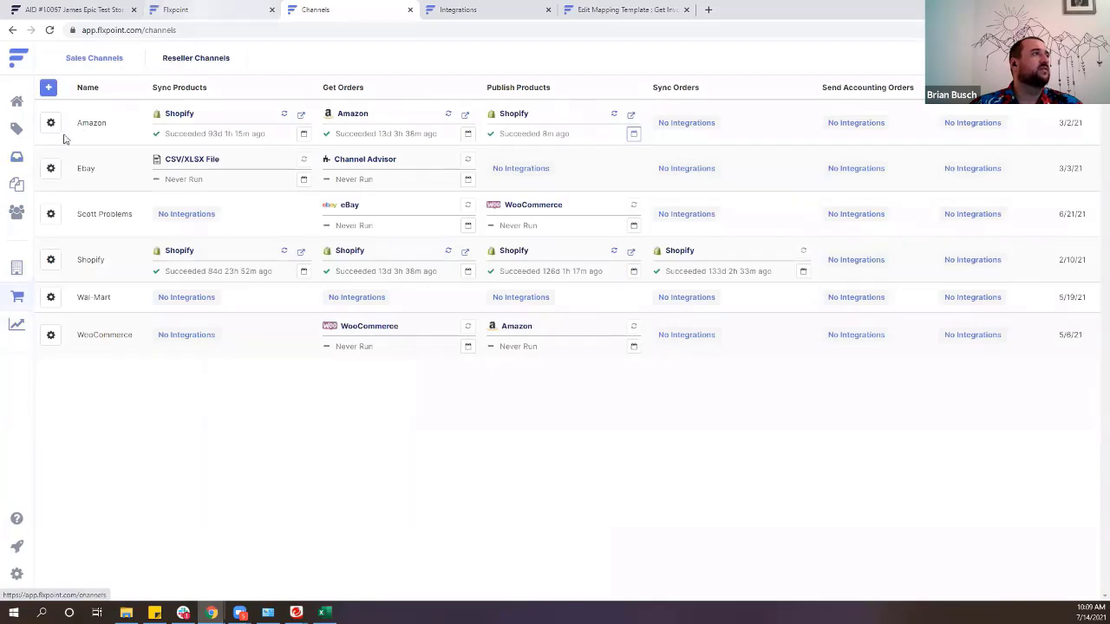
pyautogui.click(19, 163)
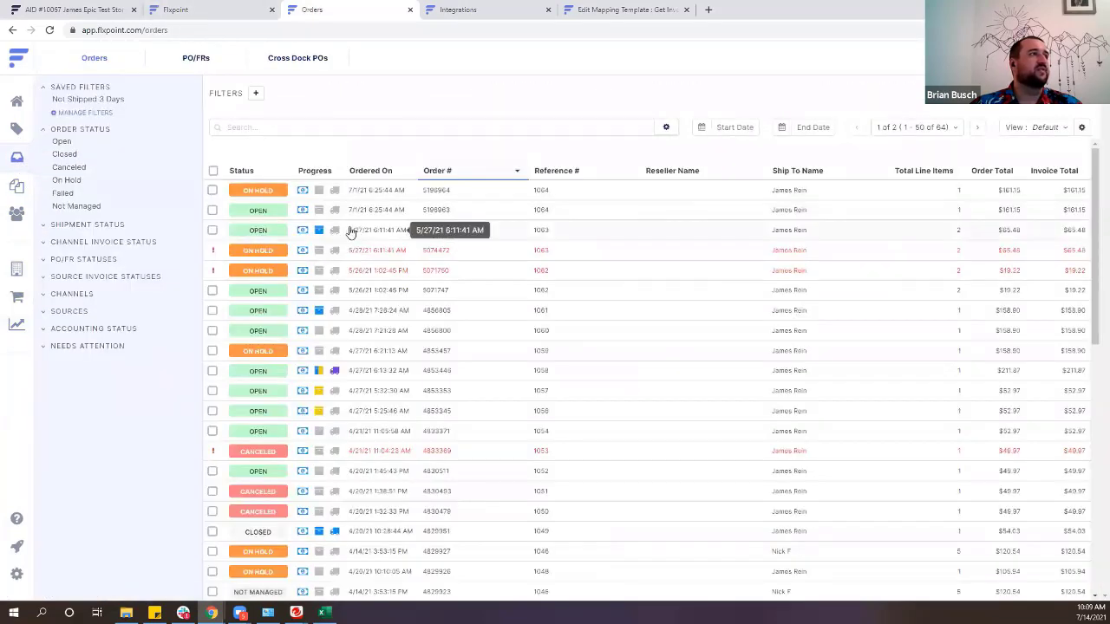
pyautogui.click(416, 227)
pyautogui.scroll(-7, 738, 376)
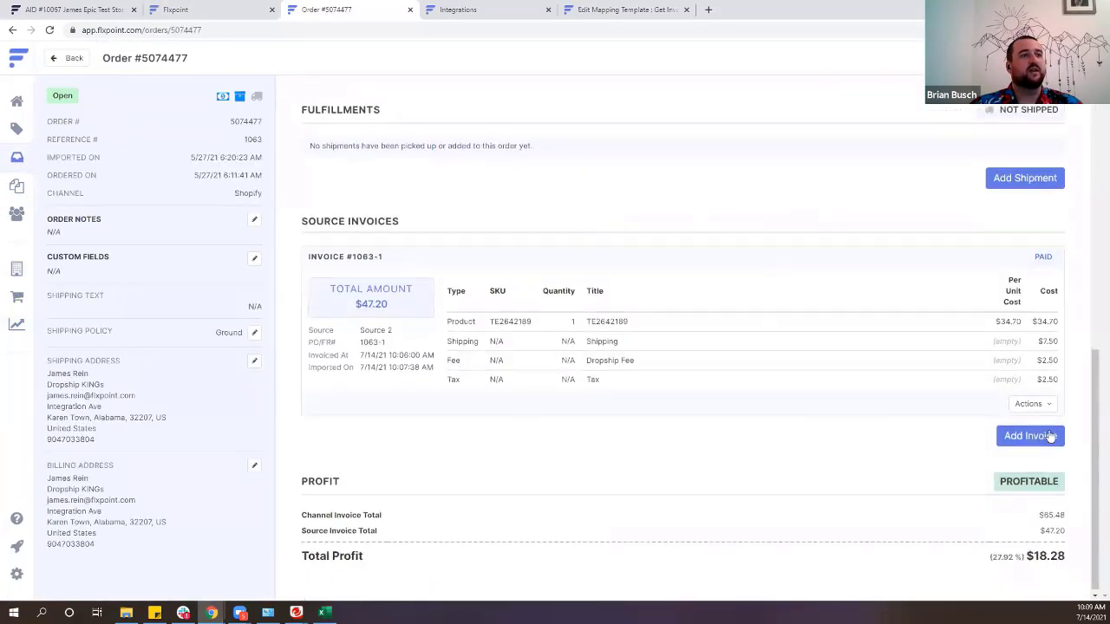
# Open the order's manually added source invoice for editing and delete it.
pyautogui.click(1031, 400)
pyautogui.click(981, 422)
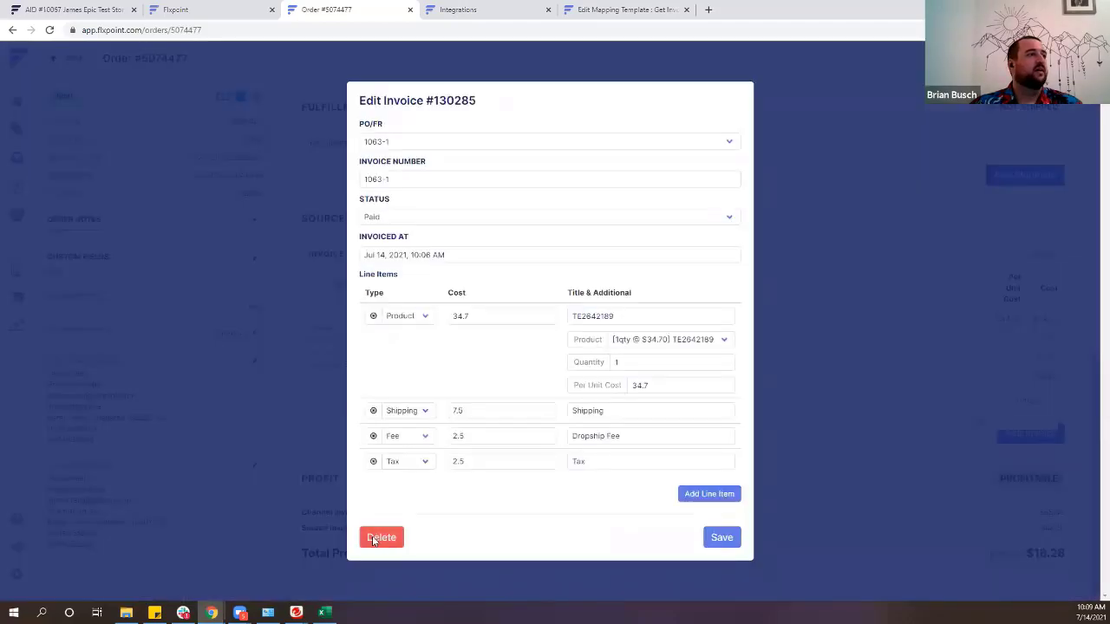
pyautogui.click(379, 536)
pyautogui.scroll(-2, 609, 395)
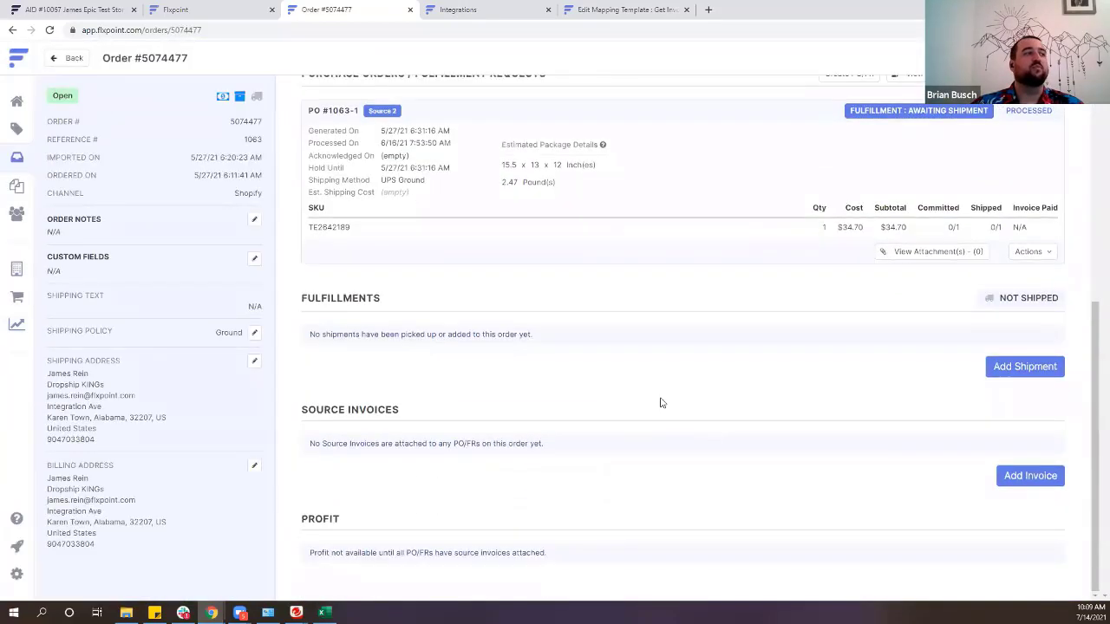
# Open the Get Invoices integration of Source 2, the source used by the order's purchase order.
pyautogui.scroll(3, 659, 399)
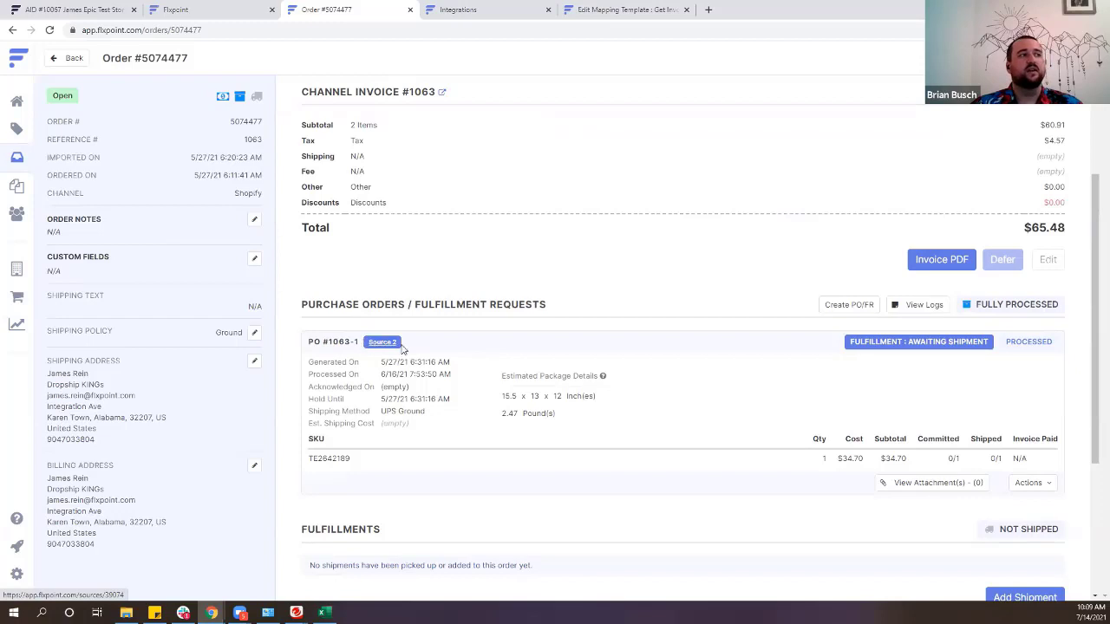
pyautogui.click(16, 269)
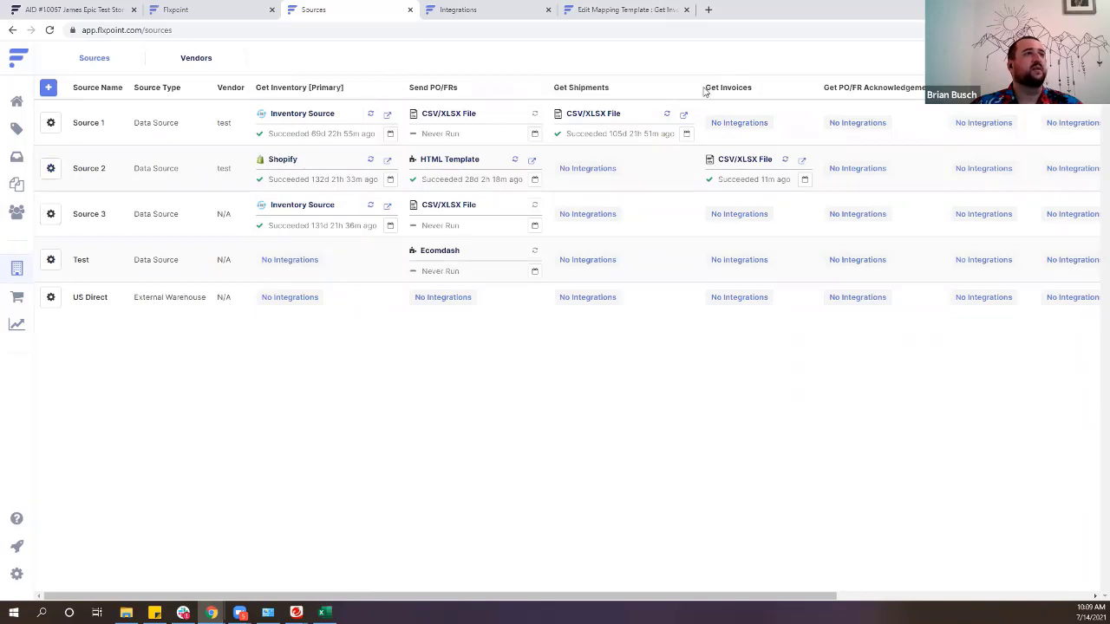
pyautogui.moveTo(705, 92); pyautogui.dragTo(758, 94)
pyautogui.click(50, 168)
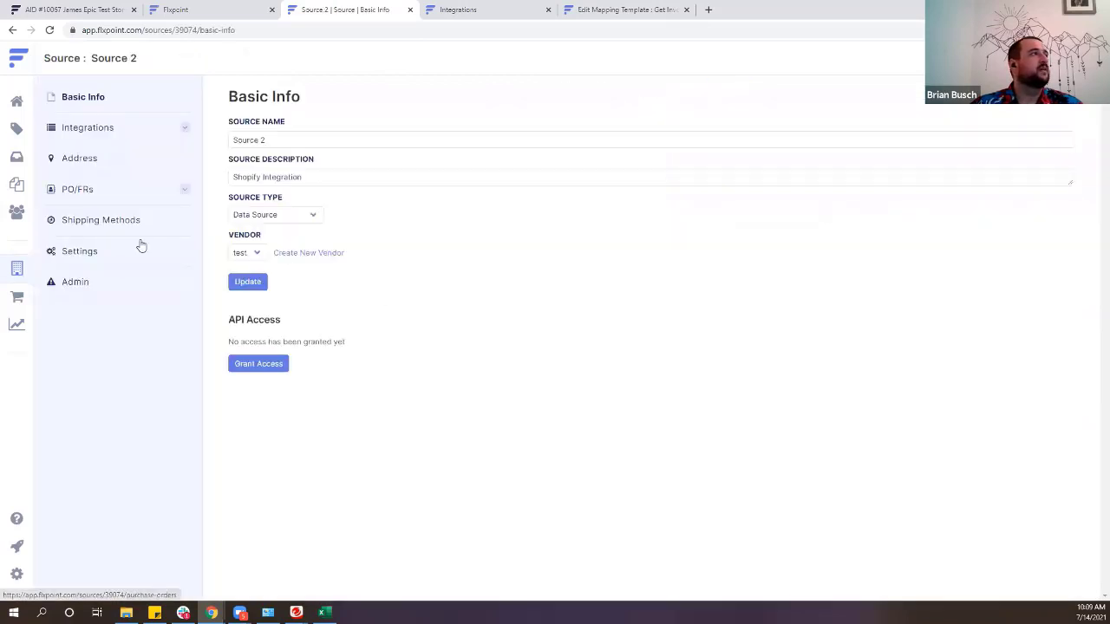
pyautogui.click(116, 128)
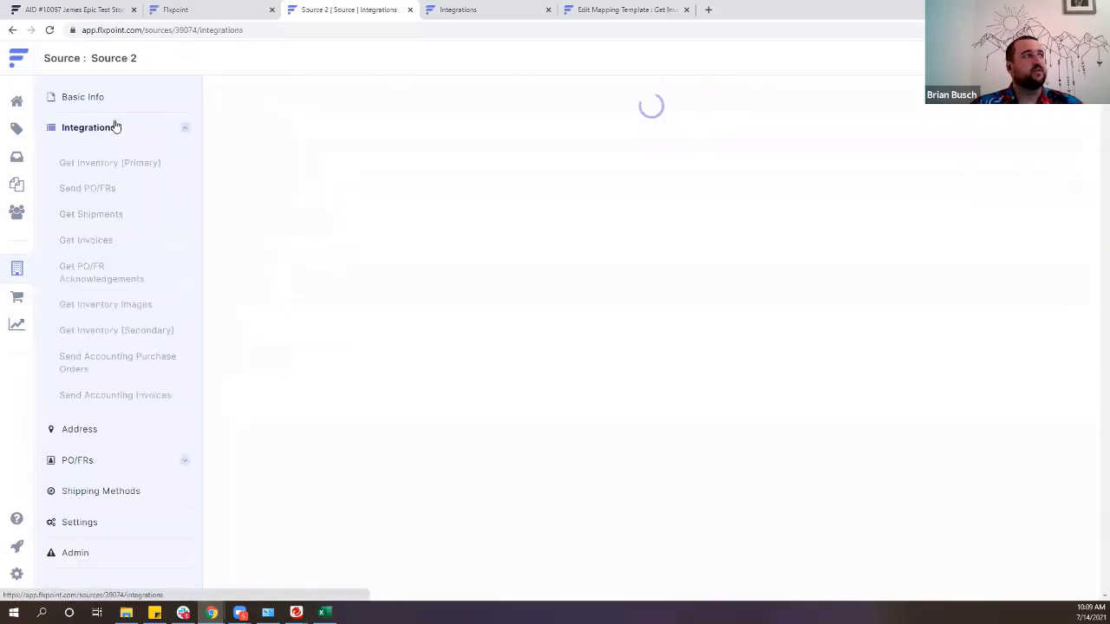
pyautogui.click(97, 242)
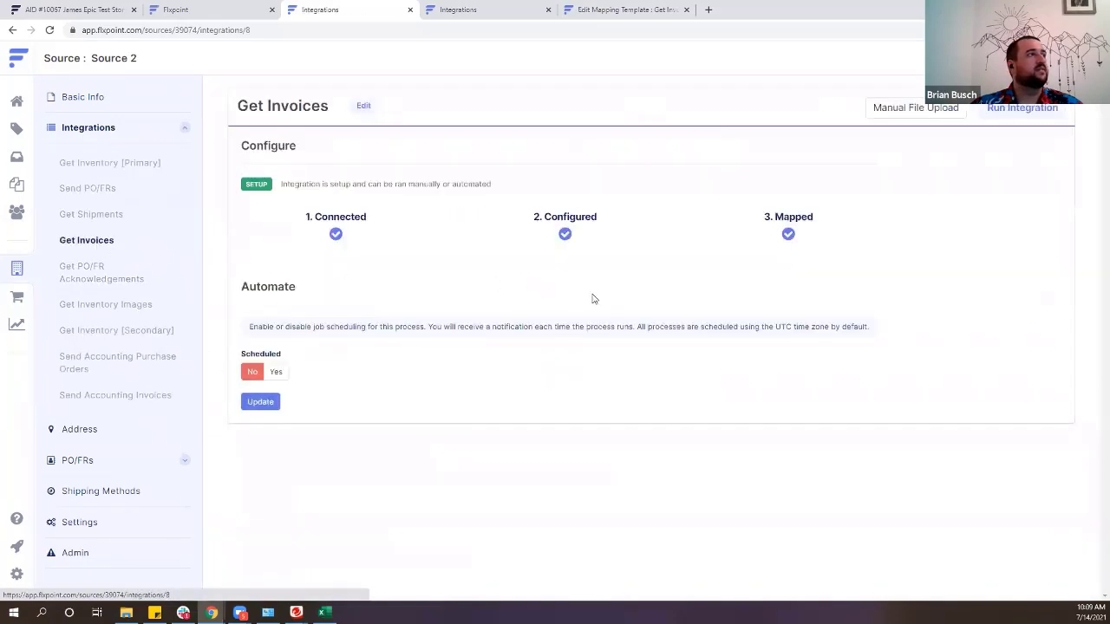
# Open the Get Invoices integration for editing and reselect CSV/XLSX File as its integration type.
pyautogui.click(364, 107)
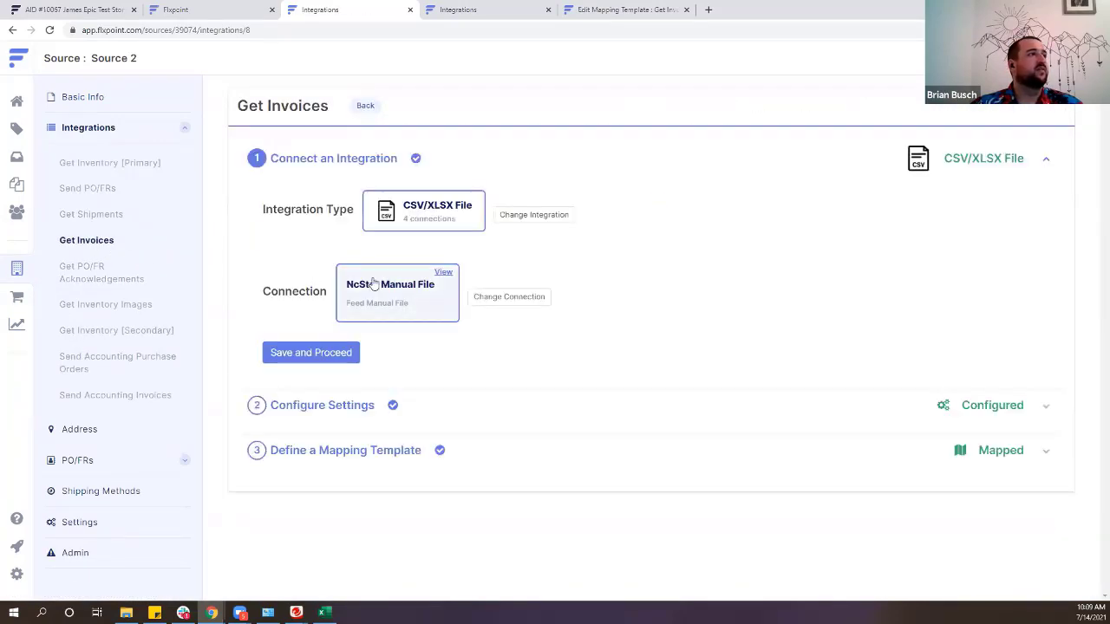
pyautogui.click(522, 217)
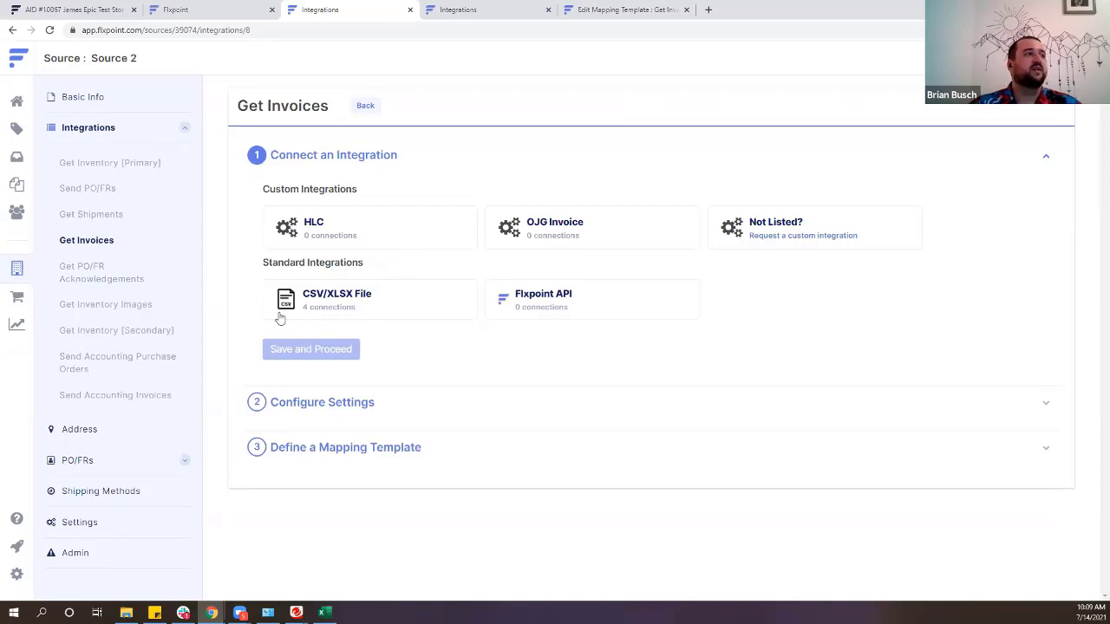
pyautogui.click(325, 311)
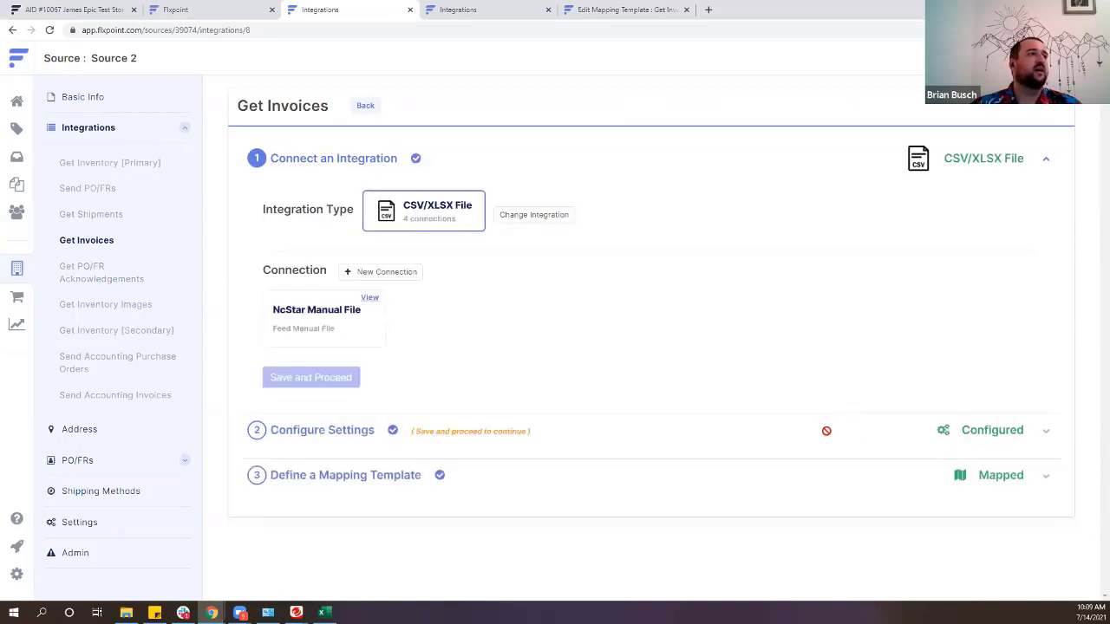
# Examine the connection types offered for a new CSV/XLSX file connection and dismiss the form without creating one.
pyautogui.click(403, 276)
pyautogui.click(489, 347)
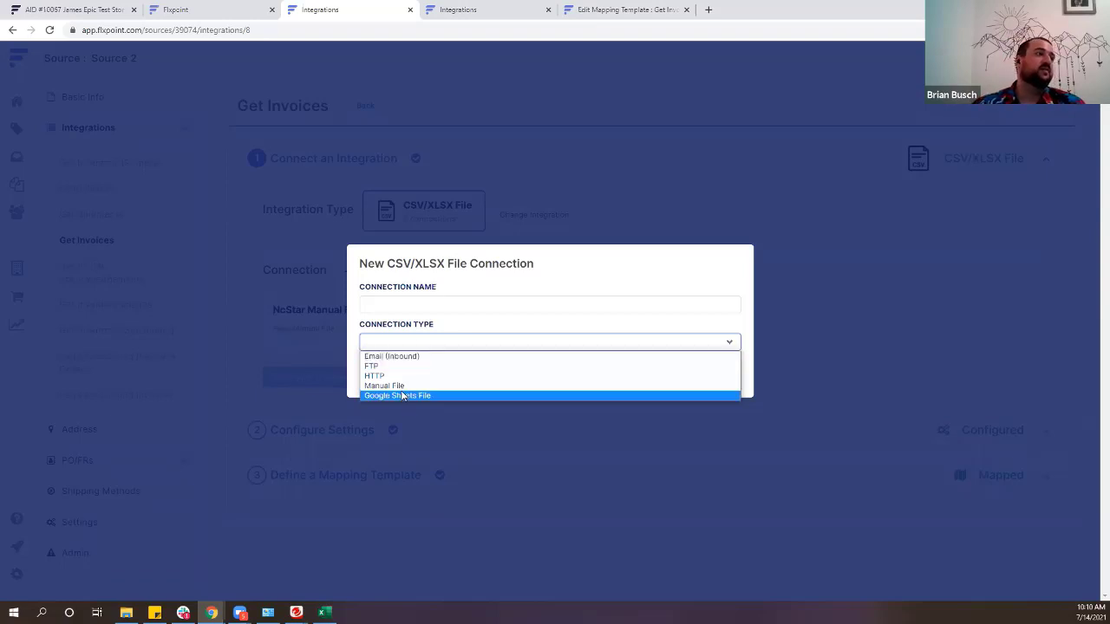
pyautogui.click(630, 264)
pyautogui.click(1003, 323)
# Select and save the NcStar Manual File connection, and review the file format options in the configuration settings.
pyautogui.click(304, 330)
pyautogui.click(310, 353)
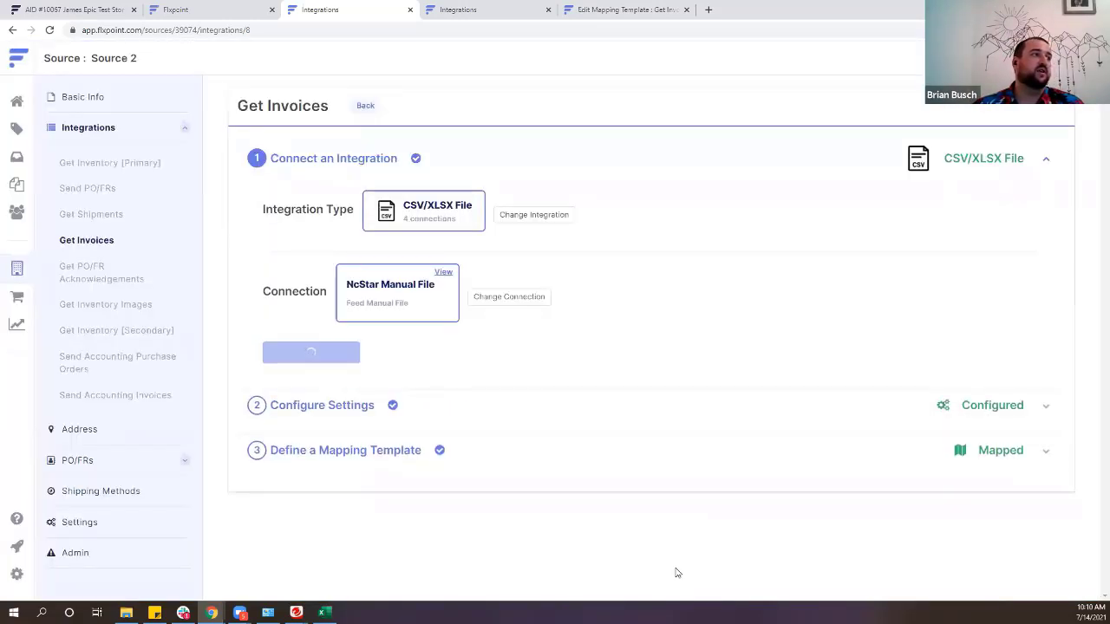
pyautogui.click(384, 278)
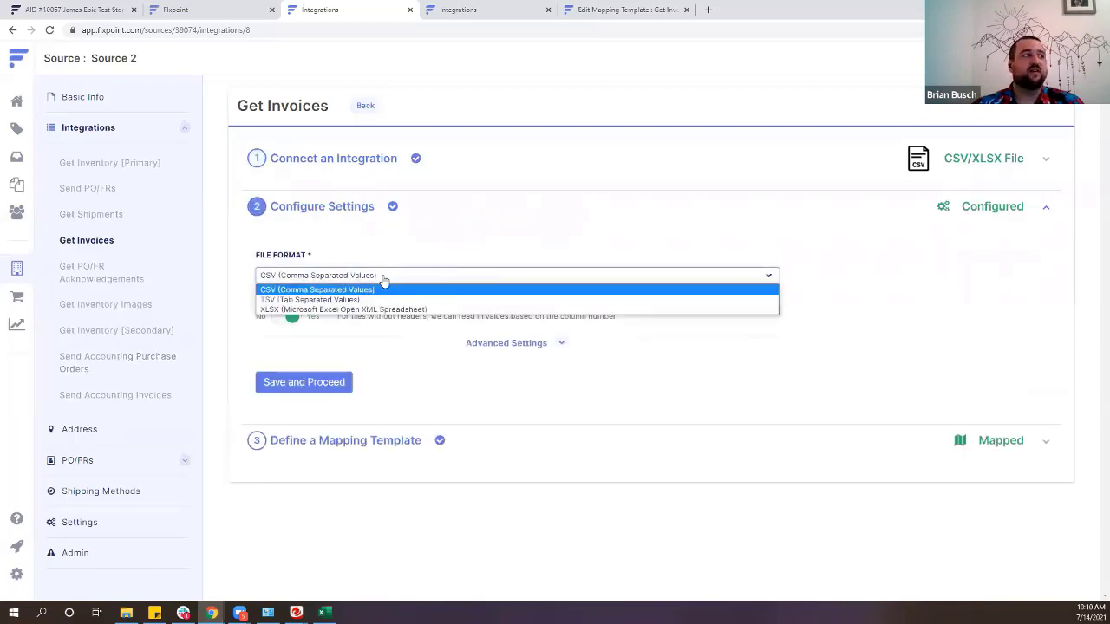
pyautogui.click(519, 219)
# Switch to test invoice.csv in Excel, widen the Invoice Date column, and review the invoice row before returning to Flxpoint.
pyautogui.click(323, 613)
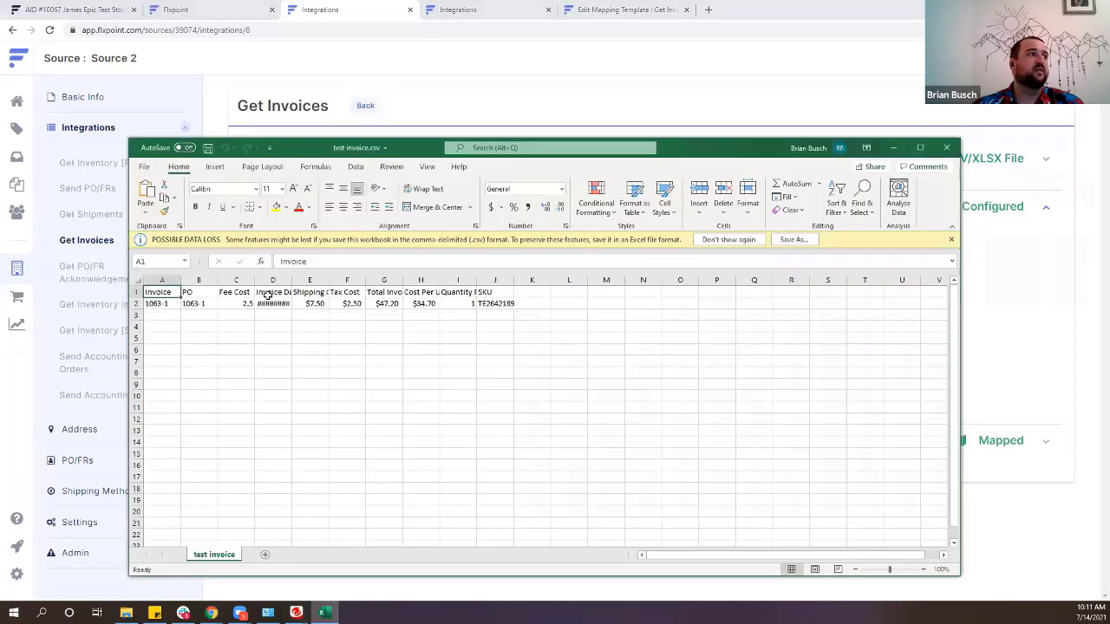
pyautogui.click(265, 326)
pyautogui.moveTo(292, 280); pyautogui.dragTo(322, 280)
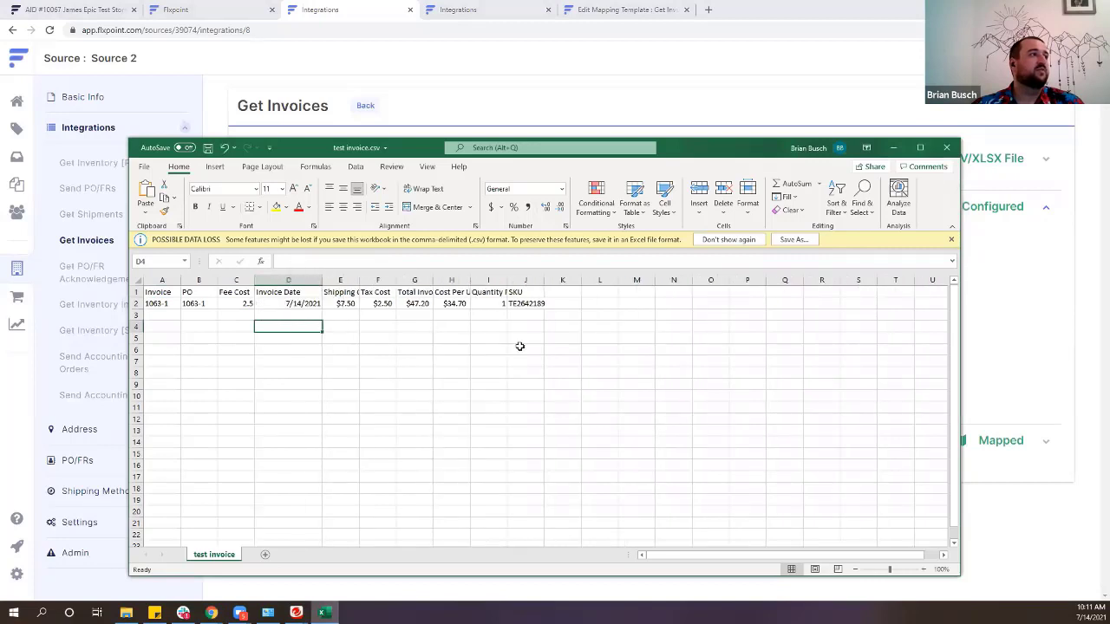
pyautogui.click(392, 350)
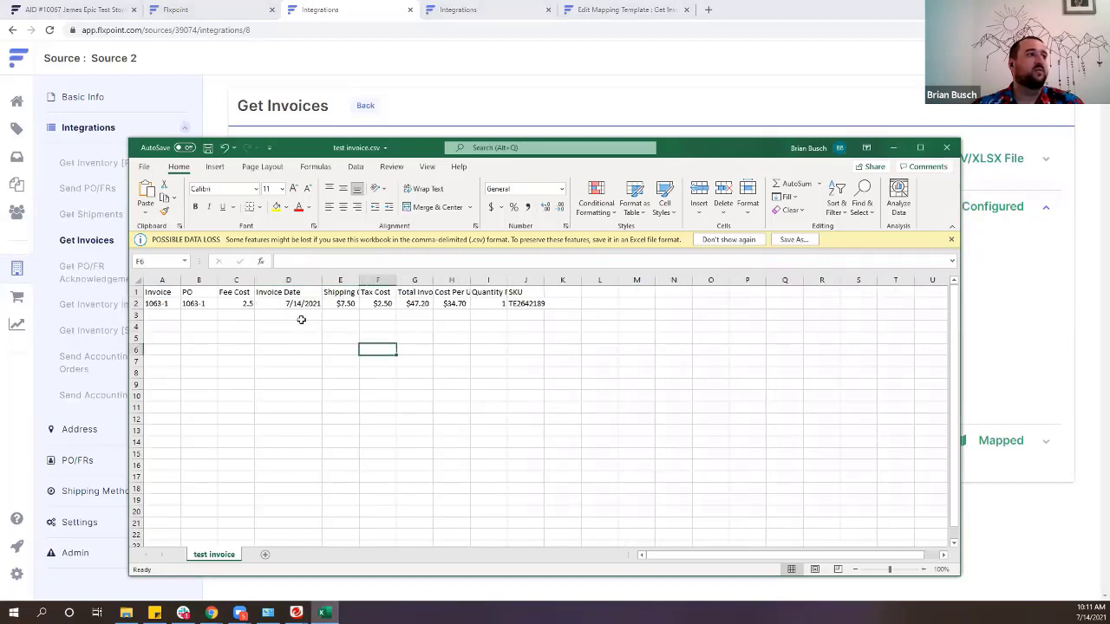
pyautogui.click(208, 338)
pyautogui.click(145, 301)
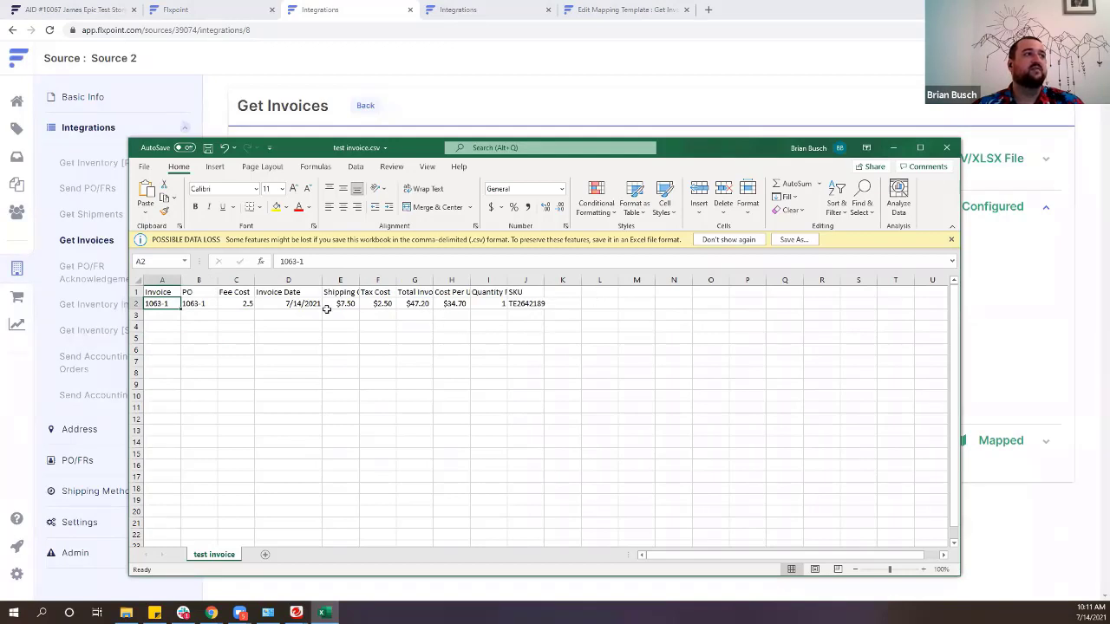
pyautogui.click(623, 369)
pyautogui.click(1068, 315)
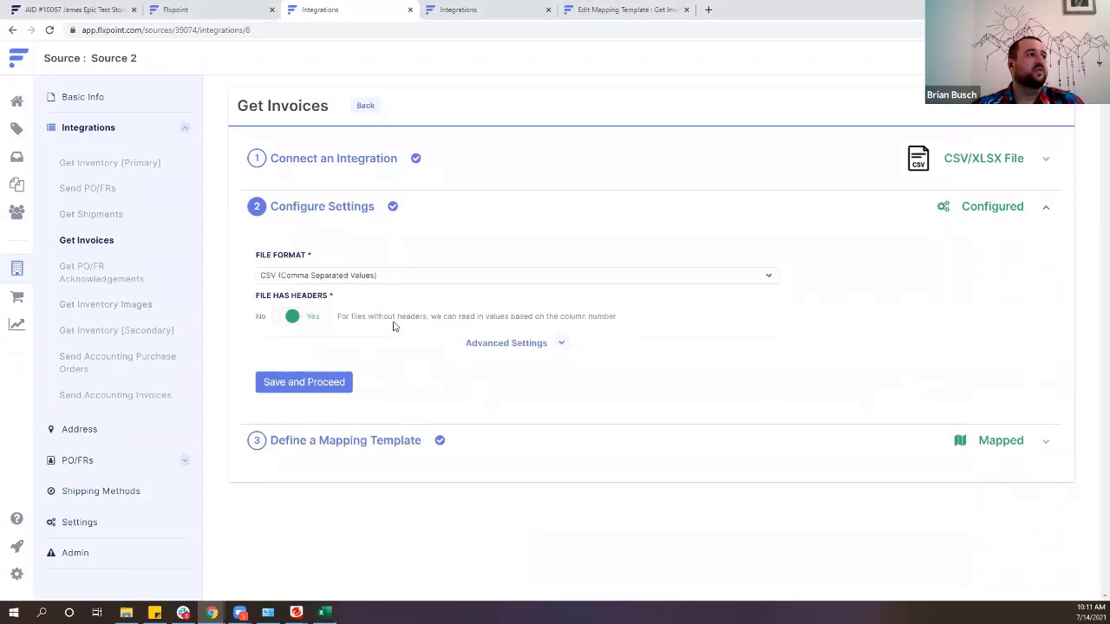
# Examine the advanced file settings, including the option to treat CSV comment lines as data.
pyautogui.click(525, 348)
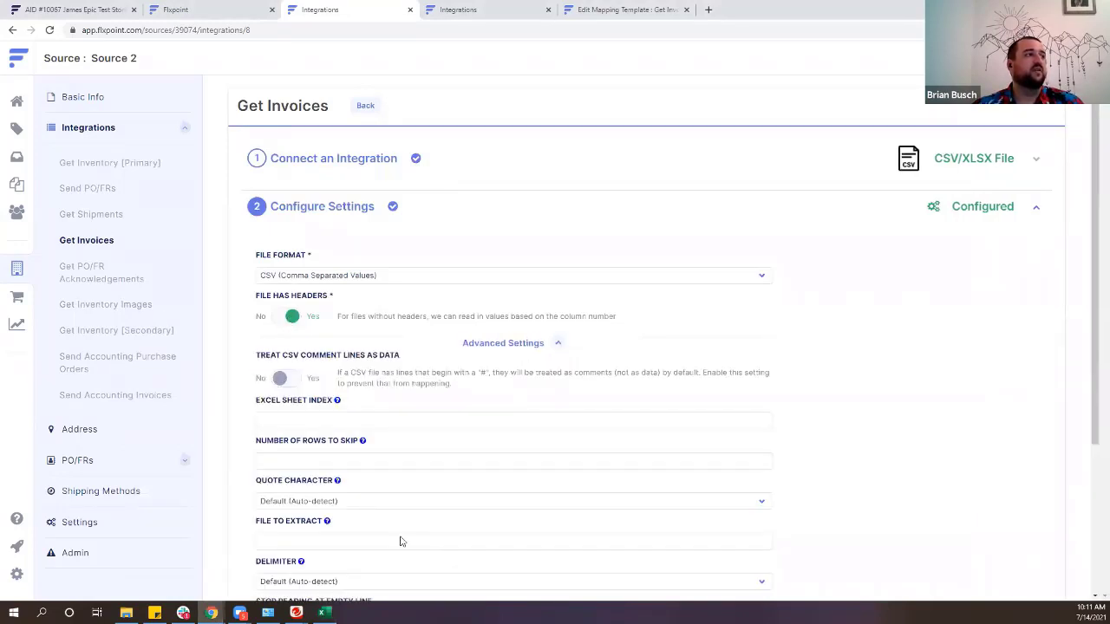
pyautogui.scroll(-2, 442, 477)
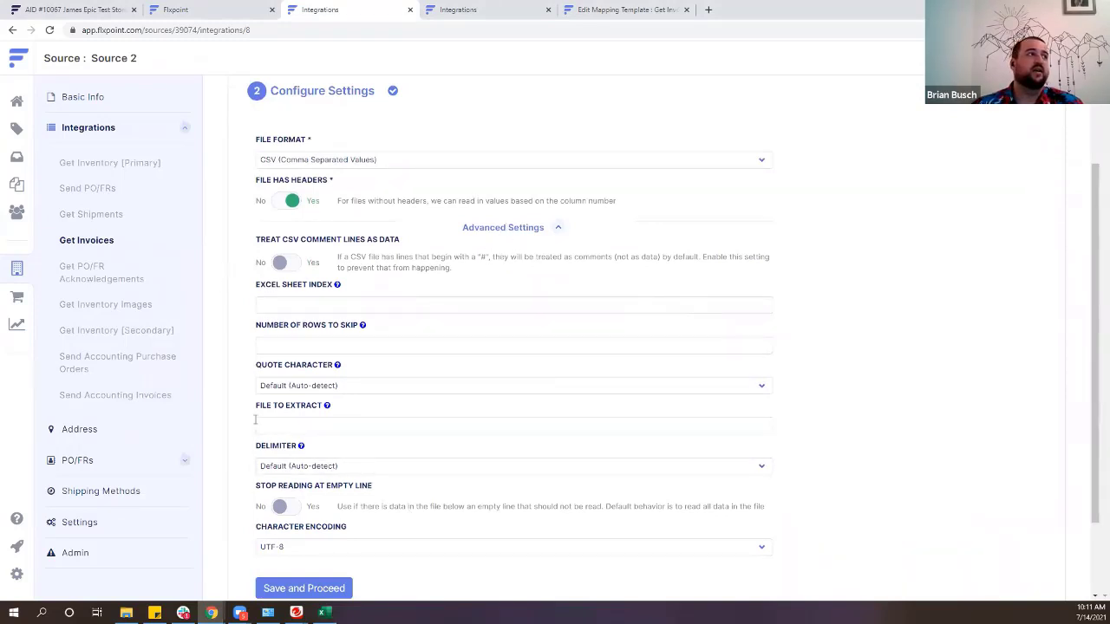
pyautogui.click(505, 228)
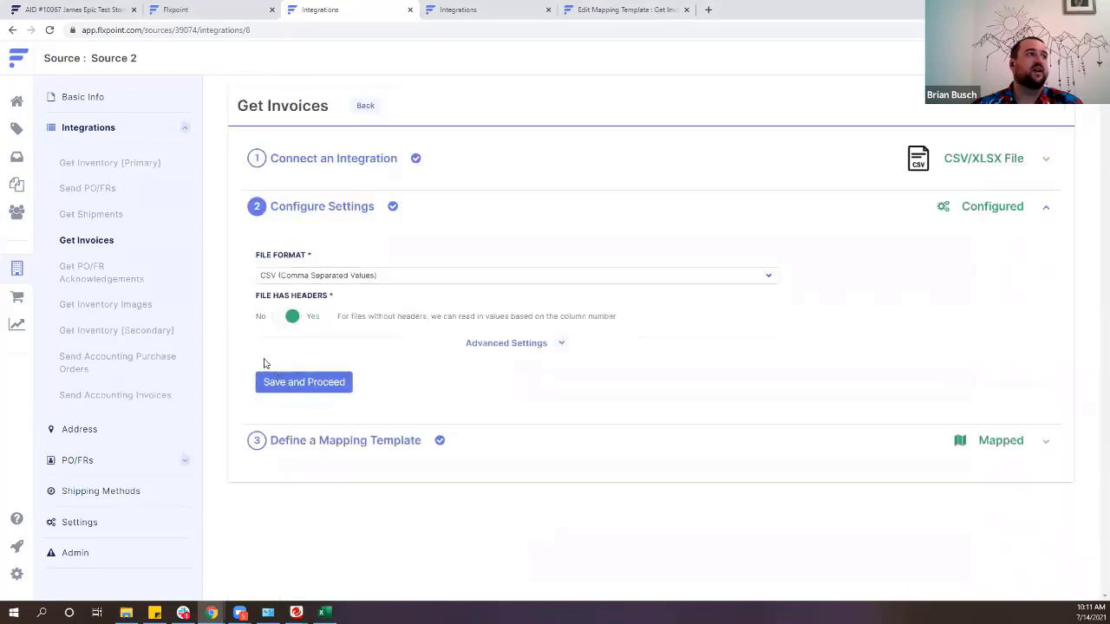
pyautogui.click(510, 345)
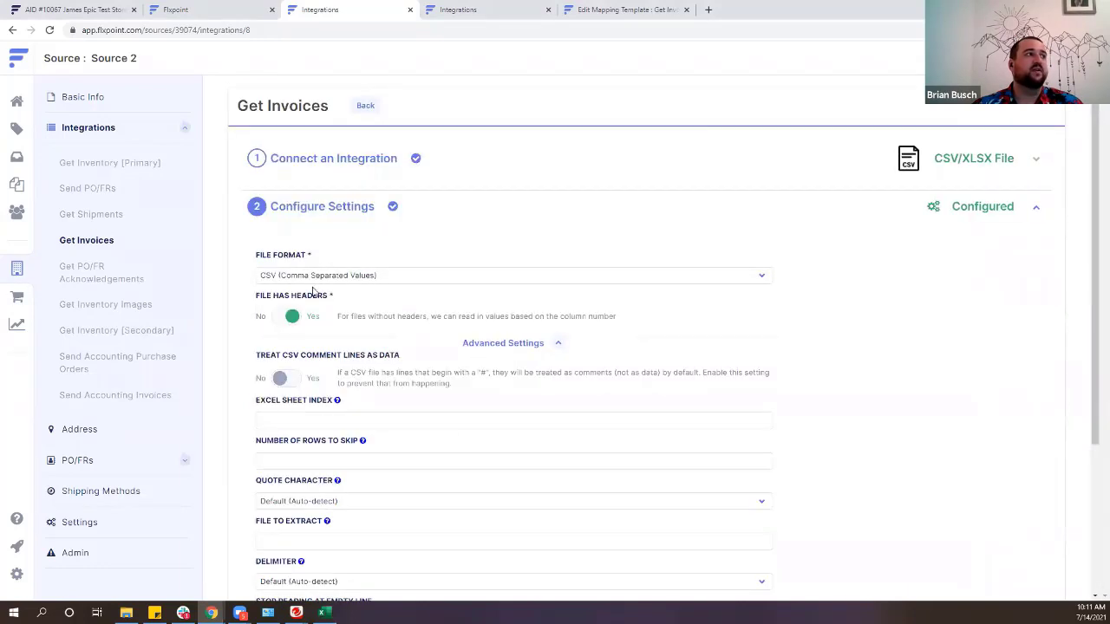
pyautogui.moveTo(260, 356); pyautogui.dragTo(401, 356)
pyautogui.click(259, 359)
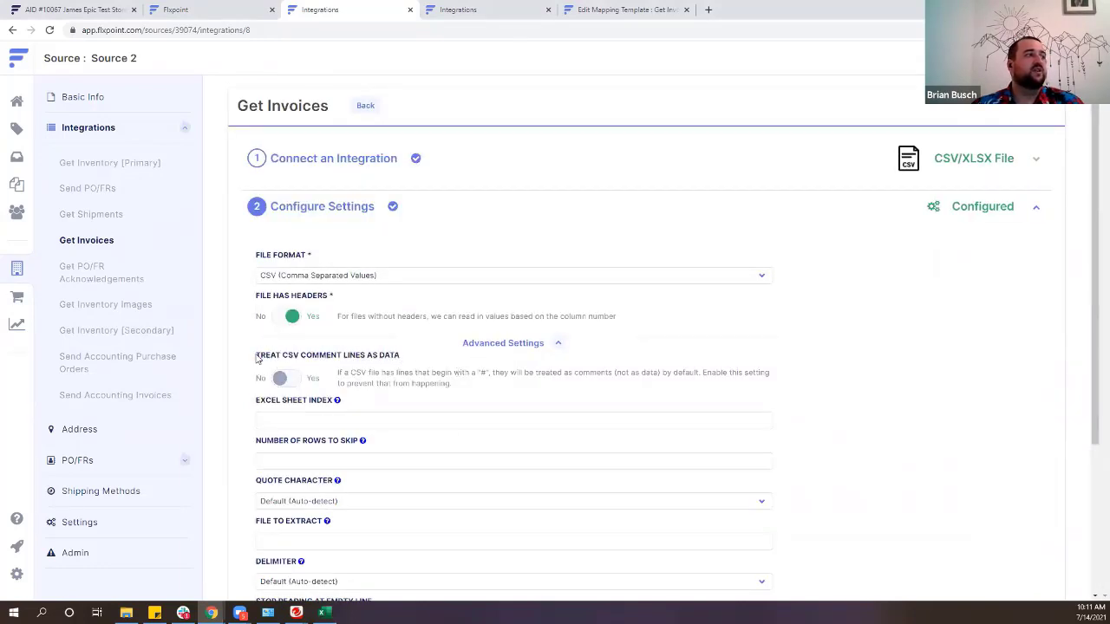
# Switch to test invoice.csv in Excel and append # to the PO and Invoice column headers.
pyautogui.click(324, 612)
pyautogui.click(208, 293)
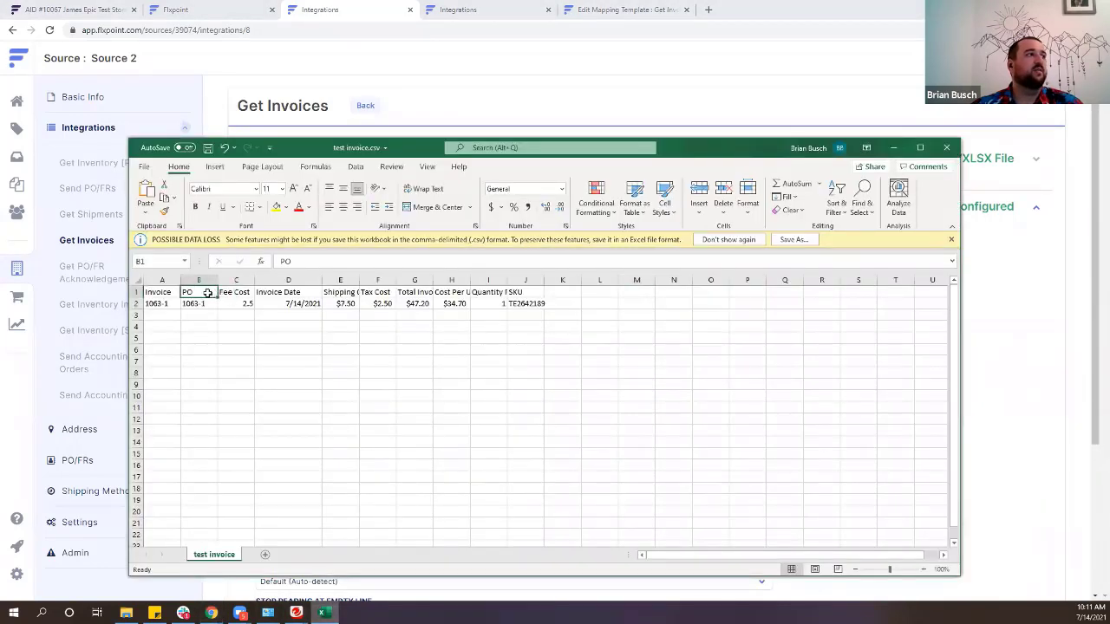
pyautogui.doubleClick(208, 293)
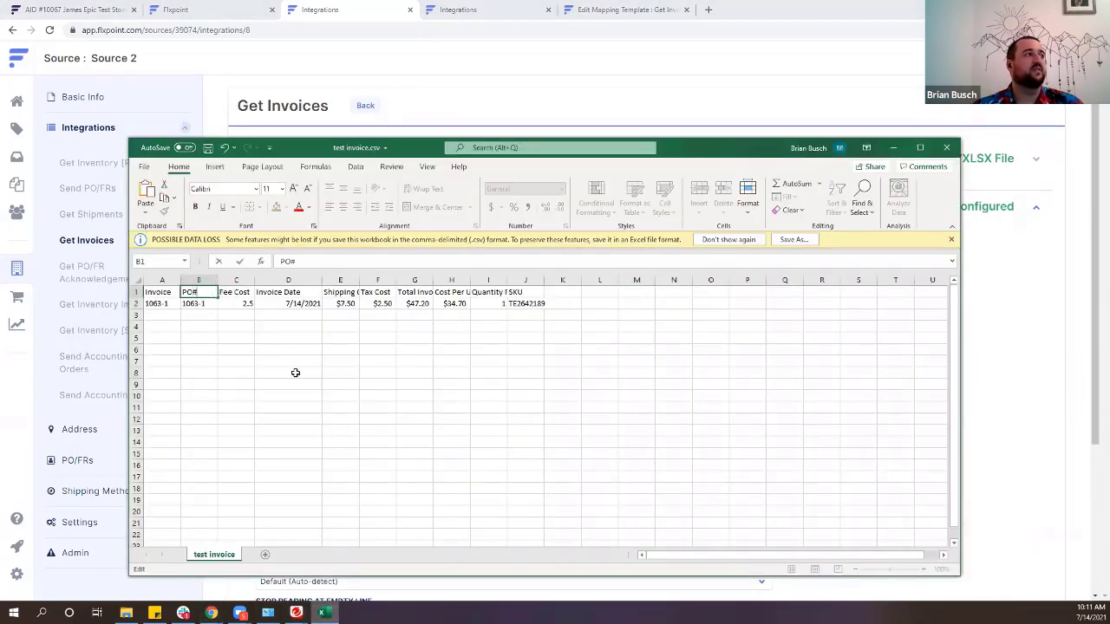
pyautogui.click(167, 293)
pyautogui.doubleClick(167, 293)
pyautogui.write('#')
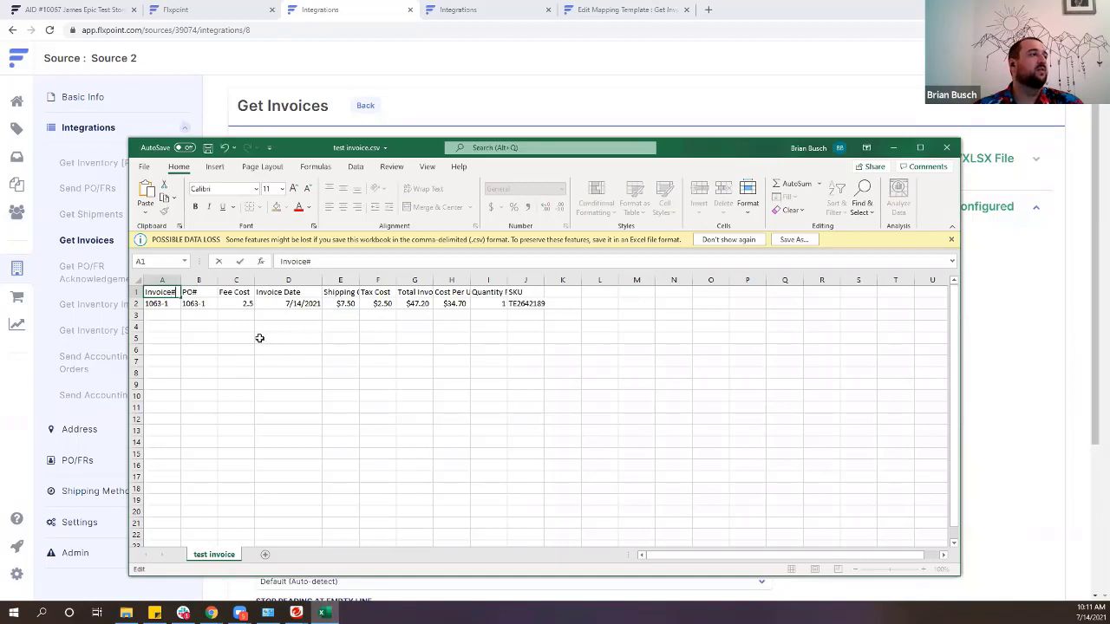
pyautogui.click(204, 291)
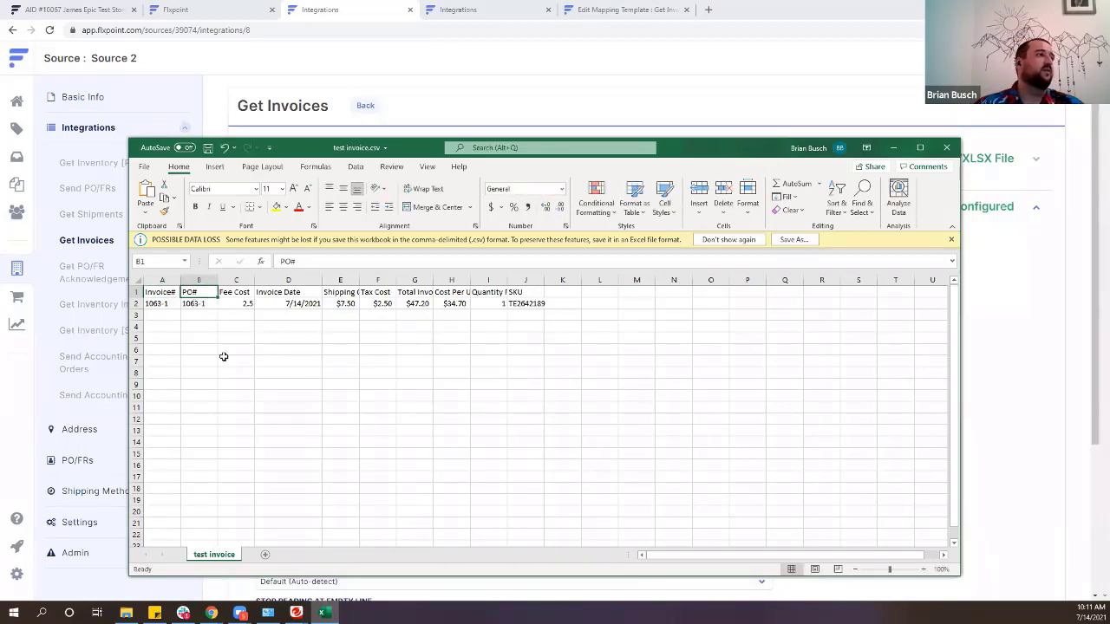
# Remove the # from the ends of the PO and Invoice column headers.
pyautogui.click(289, 260)
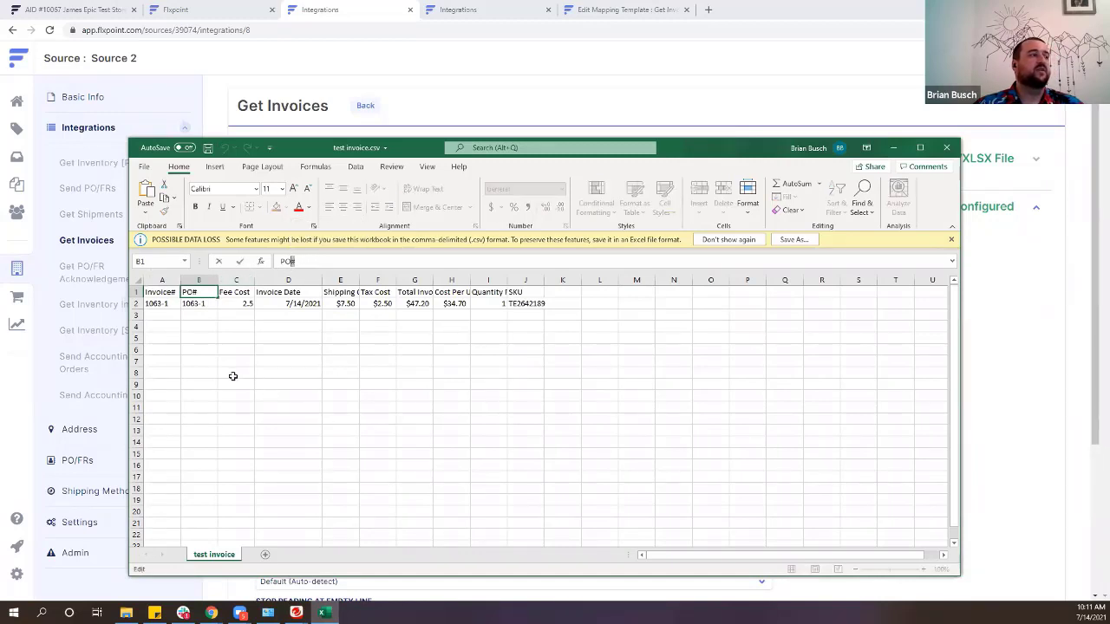
pyautogui.press('BackSpace')
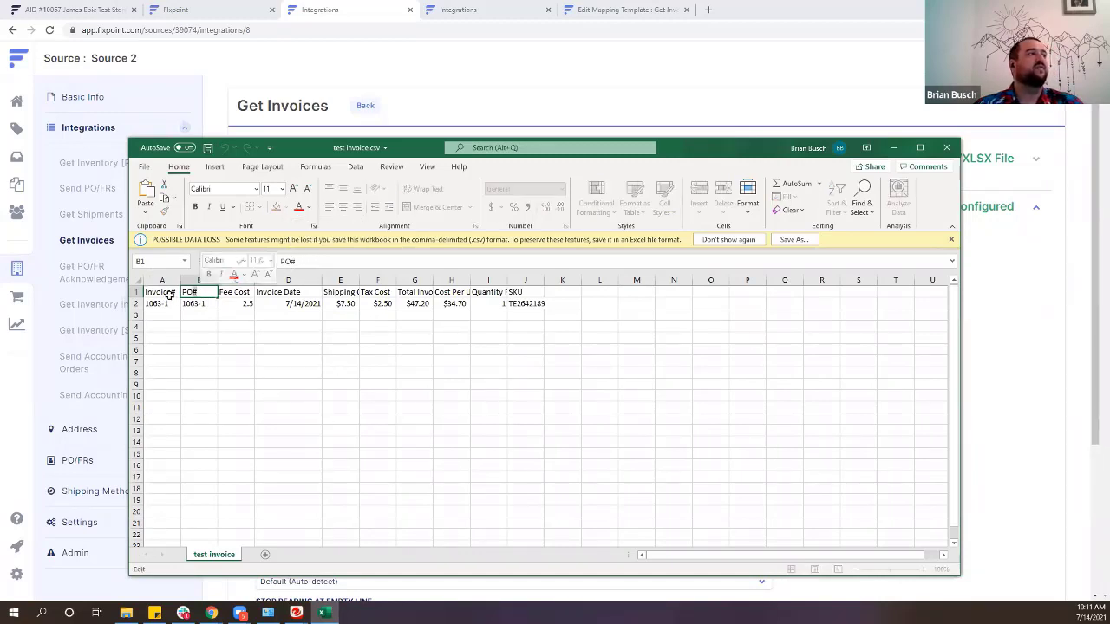
pyautogui.click(173, 291)
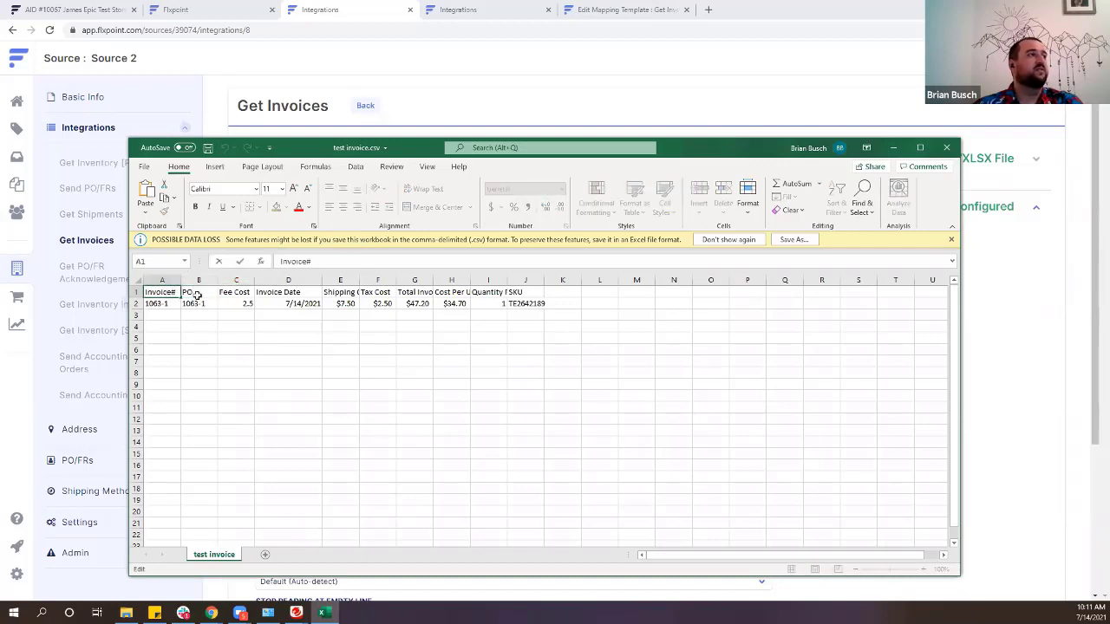
# Return to Flxpoint, enable Treat CSV Comment Lines as Data, and review its explanation of the # character.
pyautogui.click(1029, 309)
pyautogui.click(293, 381)
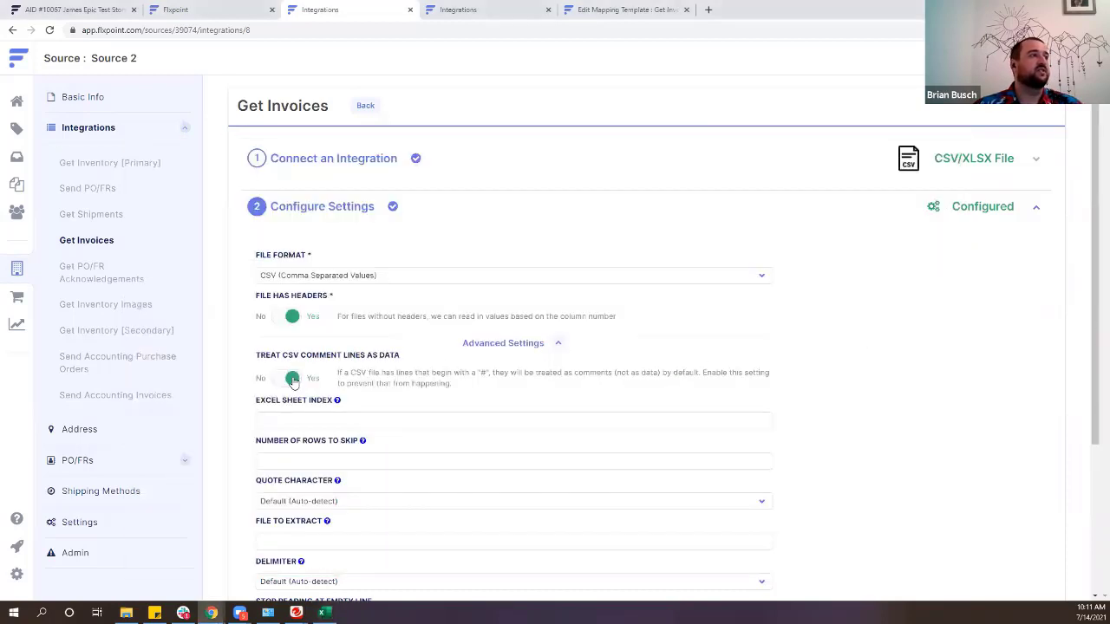
pyautogui.moveTo(263, 358); pyautogui.dragTo(412, 360)
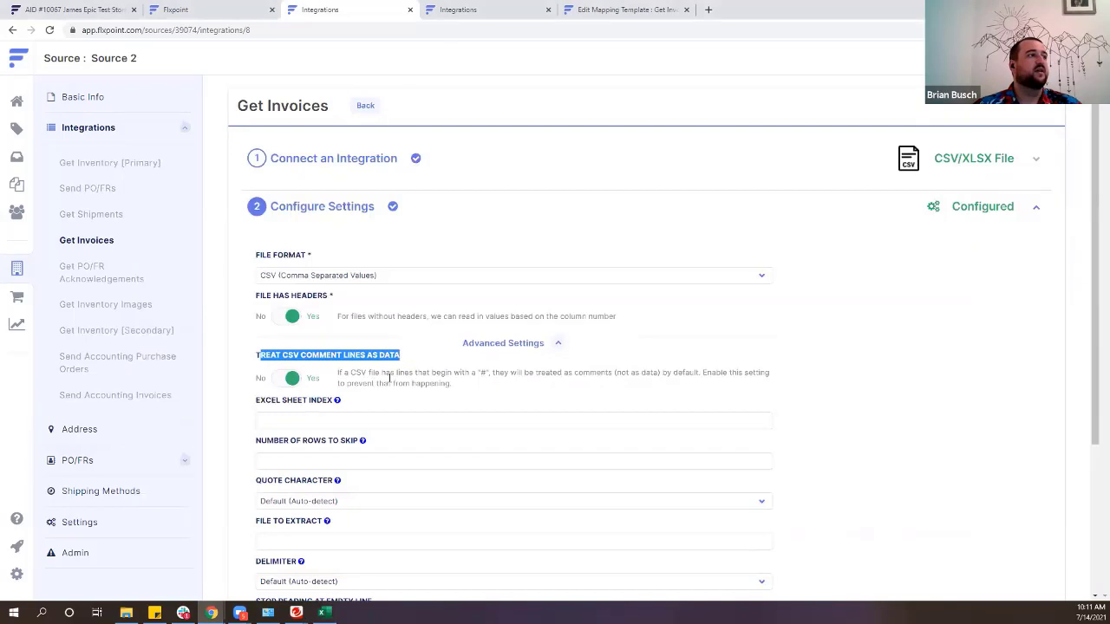
pyautogui.moveTo(491, 374)
pyautogui.mouseDown()
pyautogui.moveTo(469, 374)
pyautogui.moveTo(478, 370)
pyautogui.mouseUp()
pyautogui.click(488, 373)
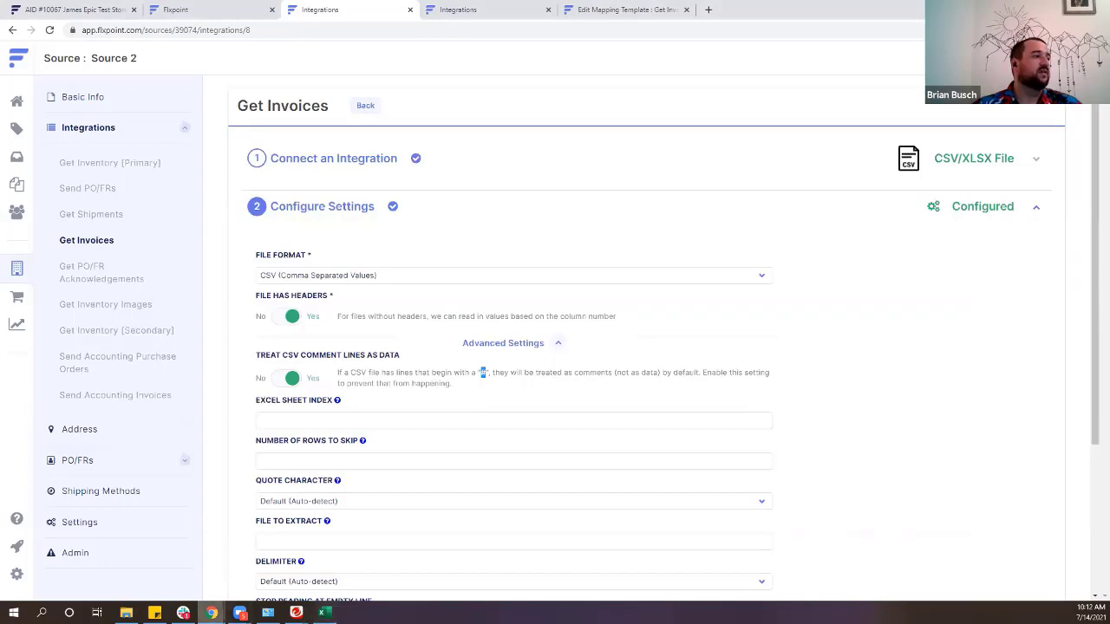
# Try putting # in front of the Invoice header in test invoice.csv and cancel the change.
pyautogui.click(321, 613)
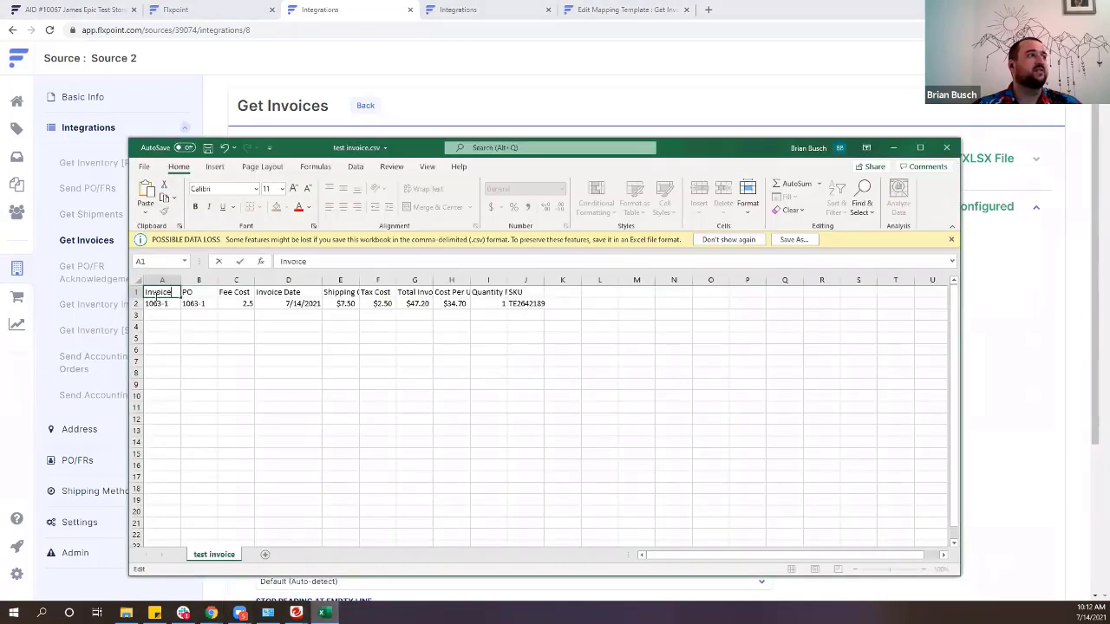
pyautogui.doubleClick(148, 293)
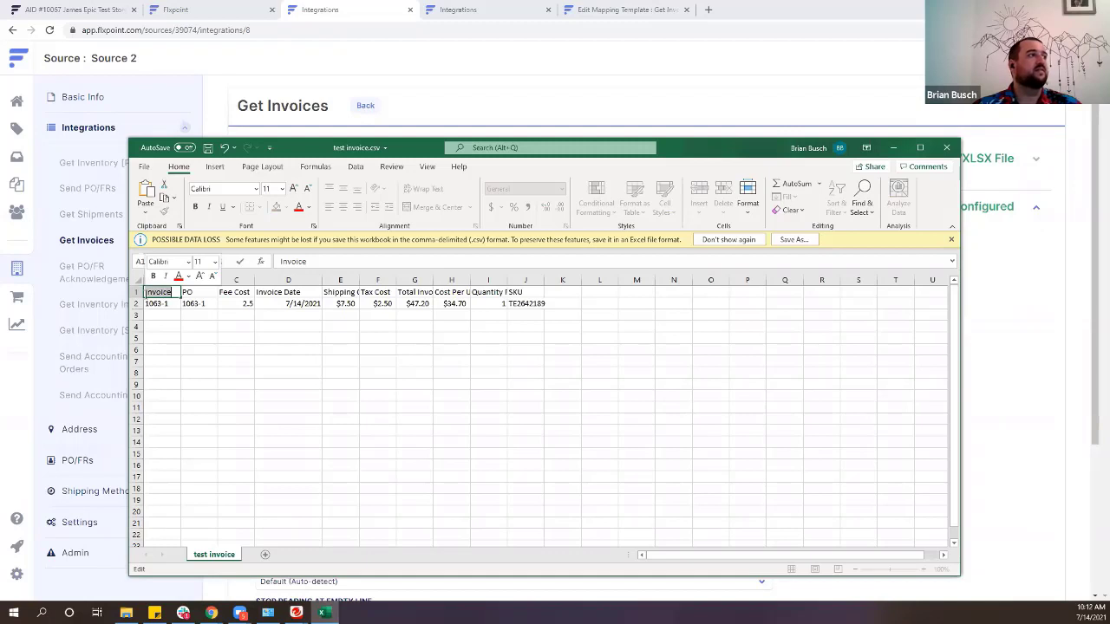
pyautogui.write('#invoice')
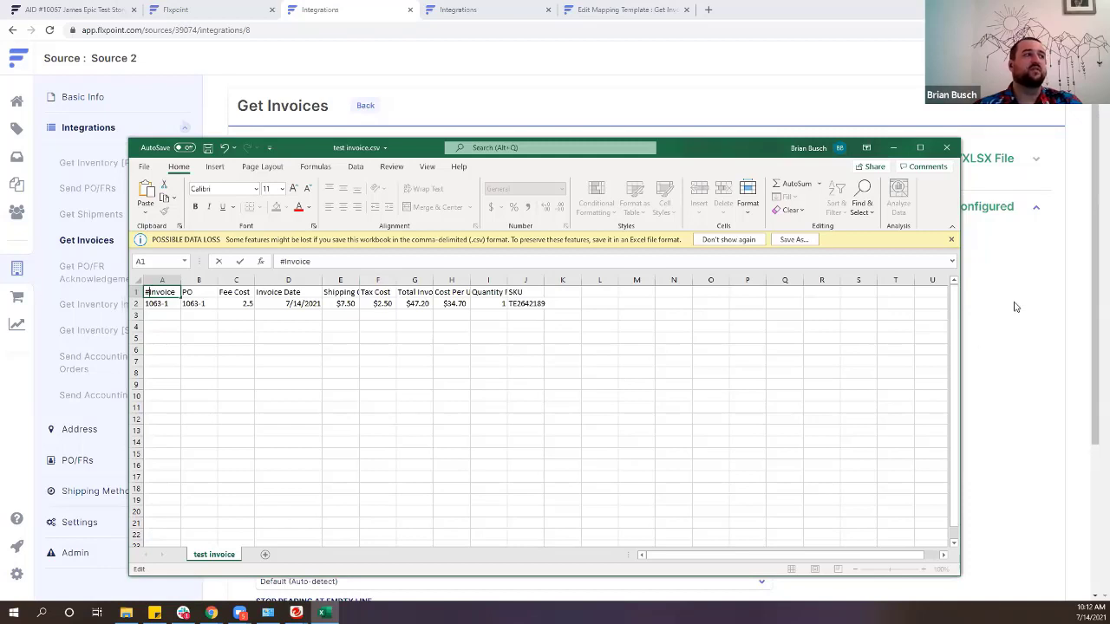
pyautogui.press('Escape')
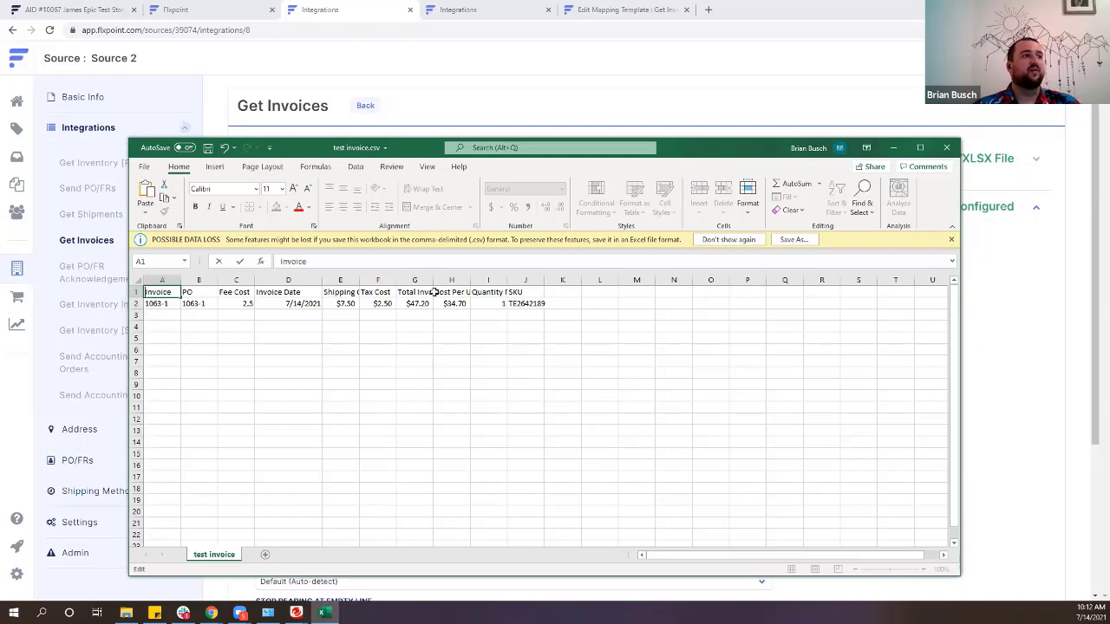
# Return to Flxpoint, turn off Treat CSV Comment Lines as Data, and save the configuration settings.
pyautogui.click(1035, 334)
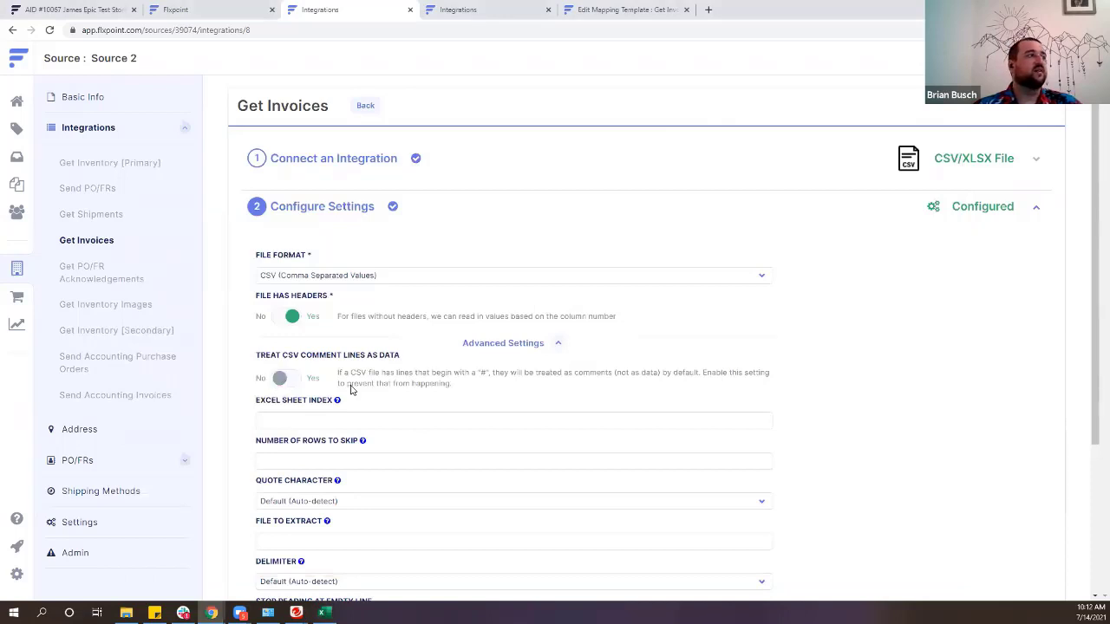
pyautogui.click(560, 344)
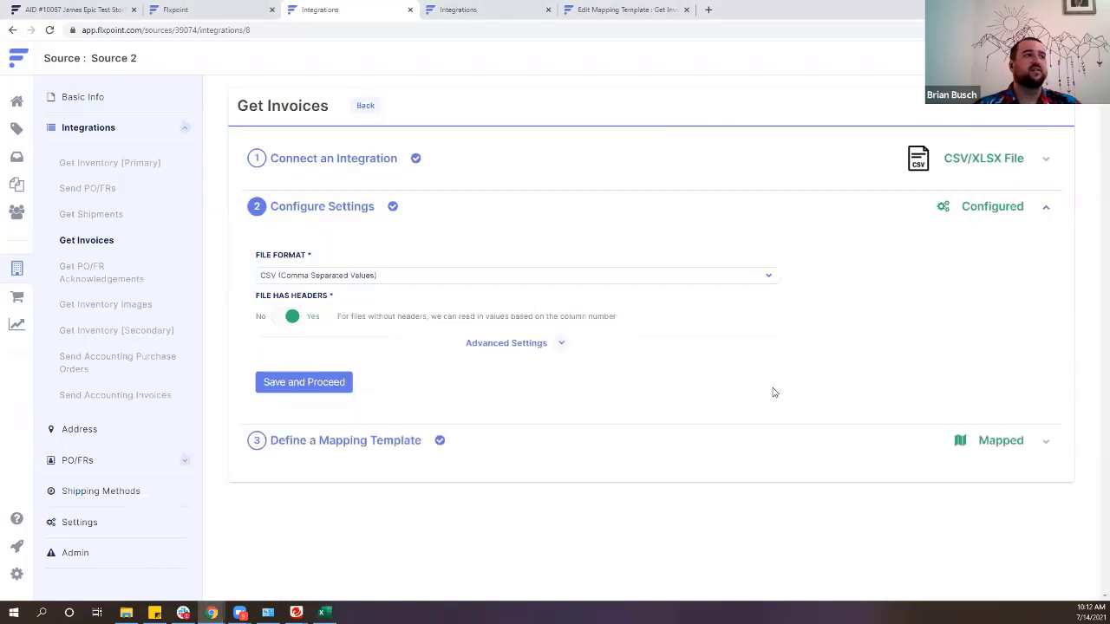
pyautogui.click(303, 385)
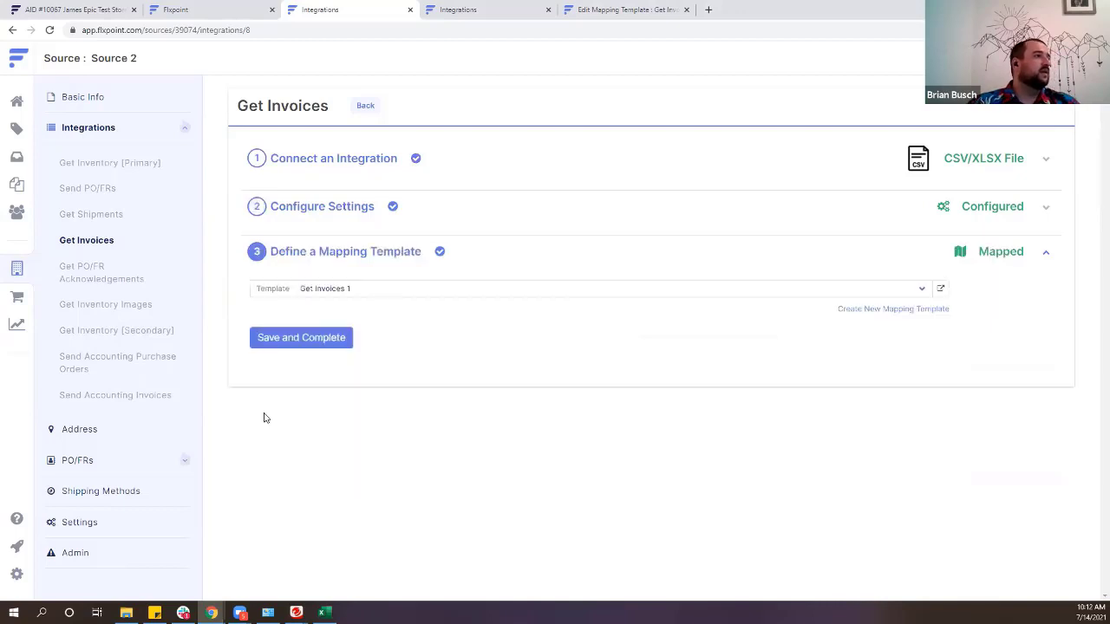
# Open the Get Invoices 1 mapping template and bring up test invoice.csv in Excel alongside it.
pyautogui.click(939, 289)
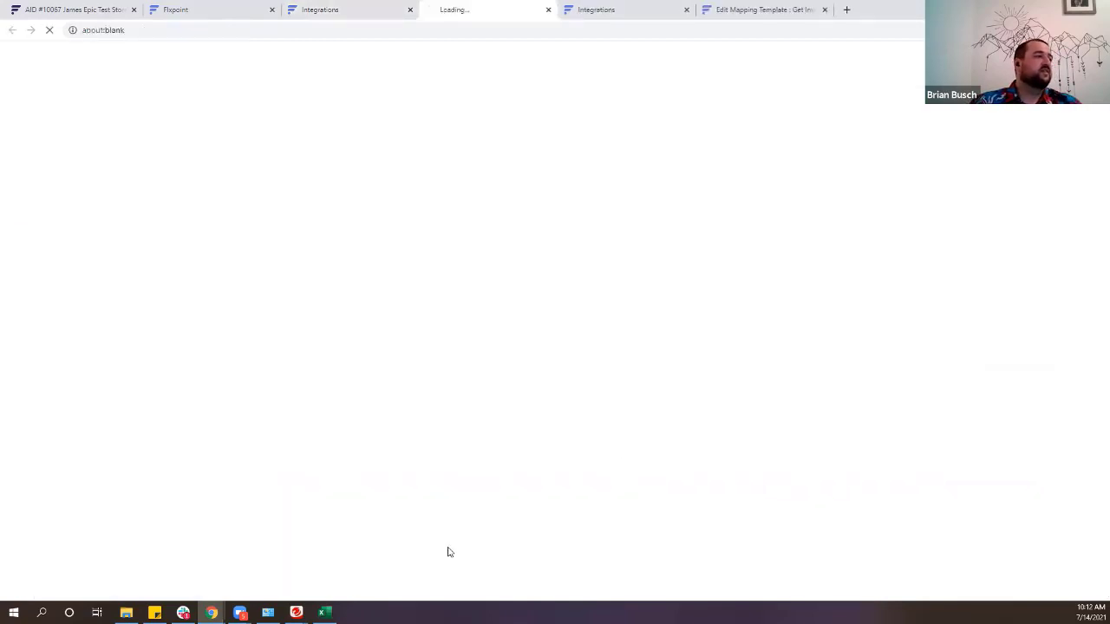
pyautogui.click(324, 612)
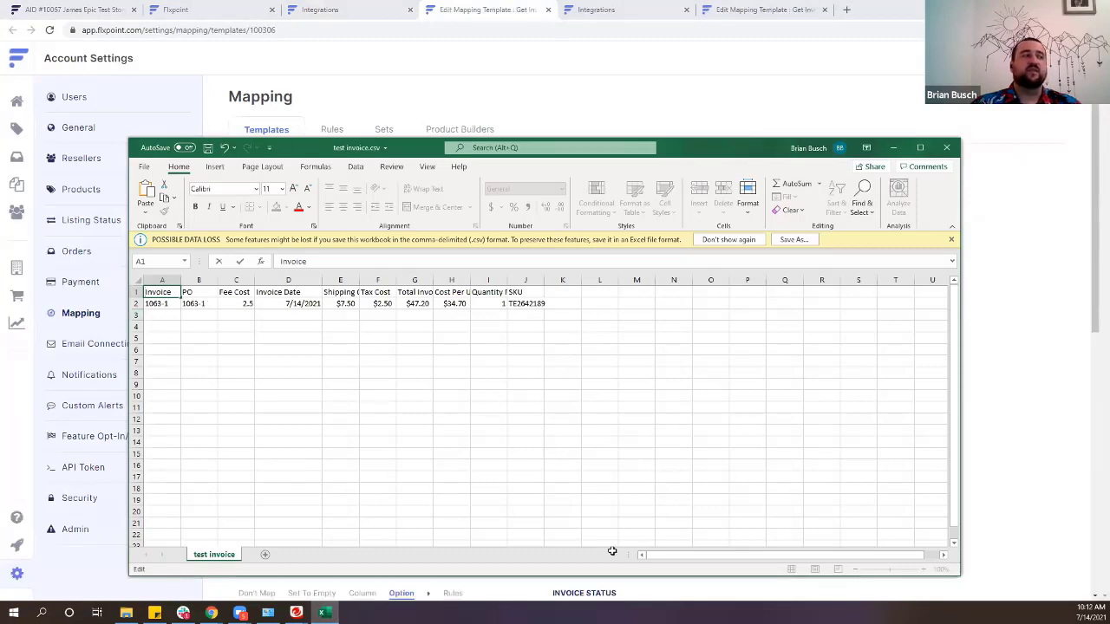
# Review the header row and invoice values in test invoice.csv, from Invoice and PO through Shipping Cost and Tax Cost.
pyautogui.click(451, 396)
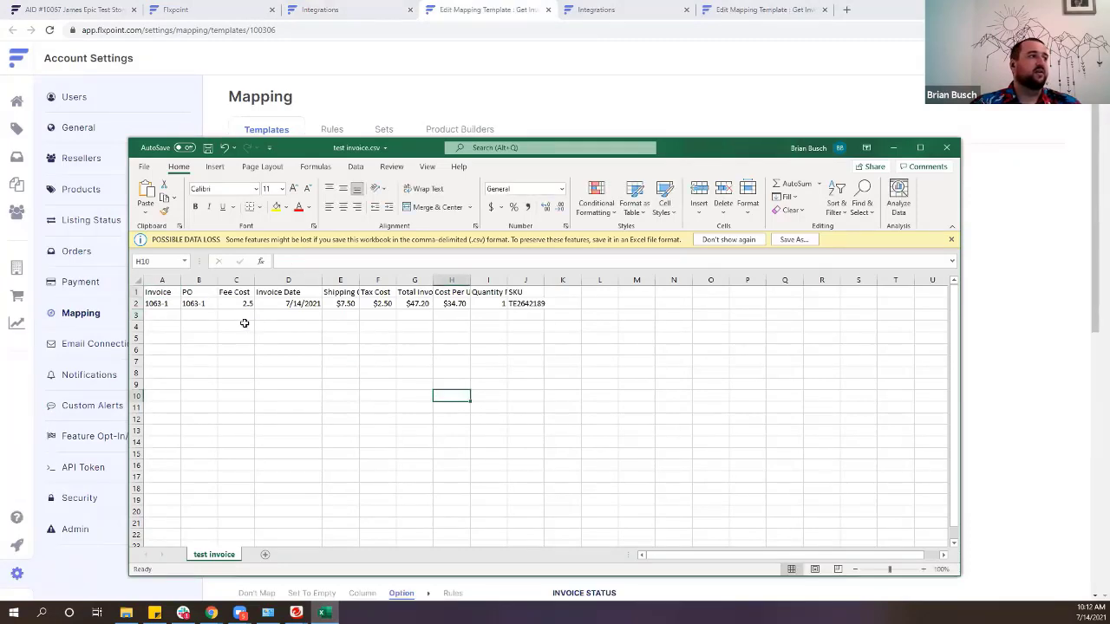
pyautogui.moveTo(144, 295); pyautogui.dragTo(164, 305)
pyautogui.click(173, 315)
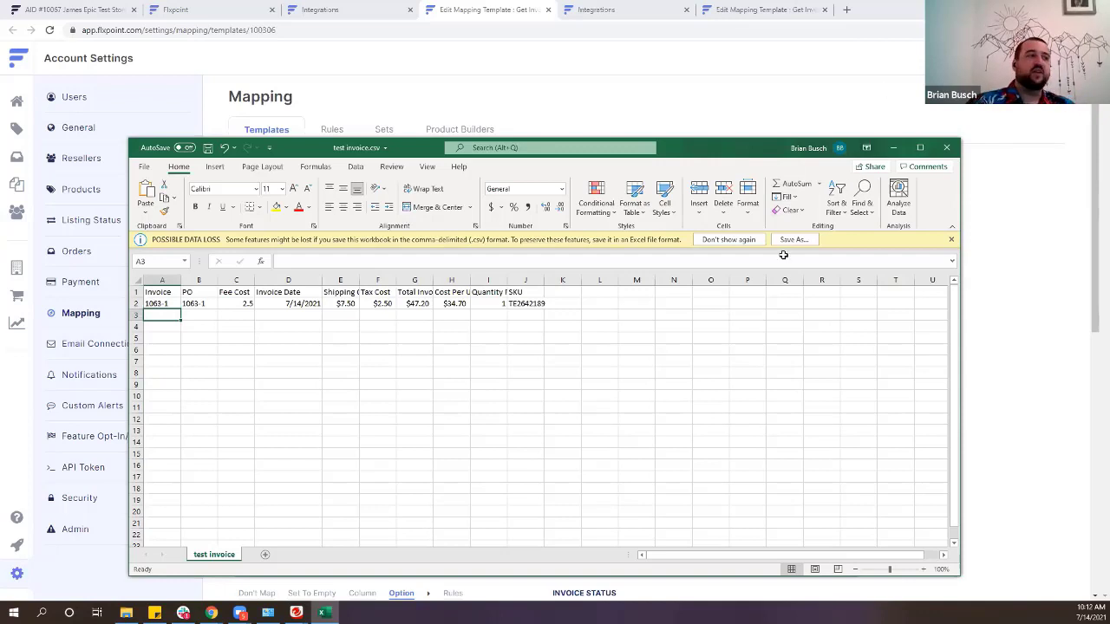
pyautogui.click(152, 305)
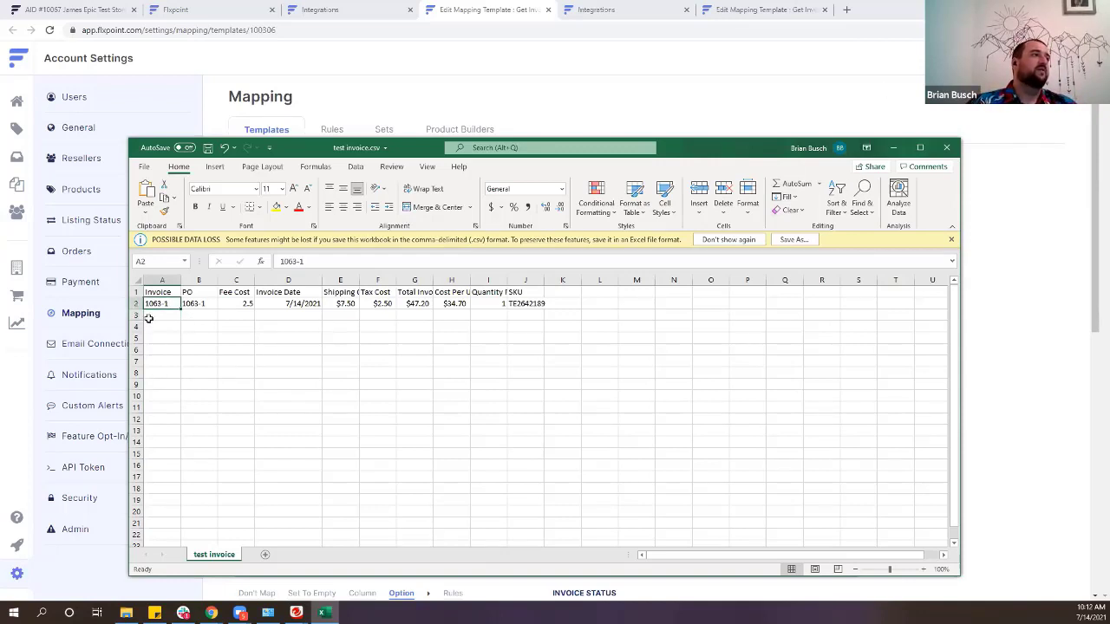
pyautogui.click(160, 292)
pyautogui.click(197, 292)
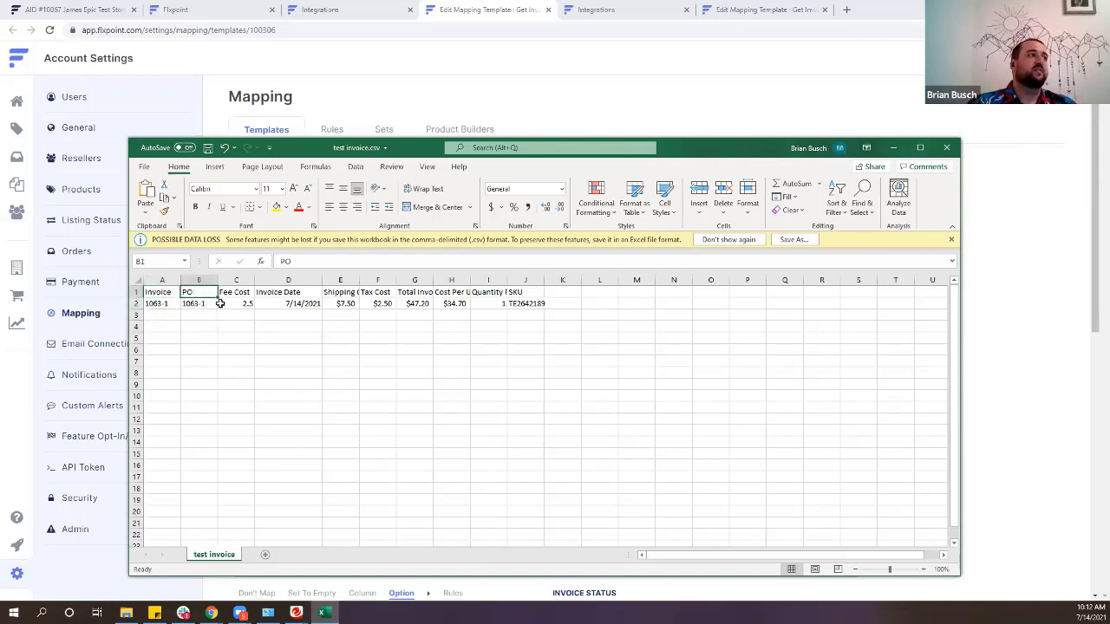
pyautogui.click(248, 293)
pyautogui.click(286, 292)
pyautogui.click(341, 292)
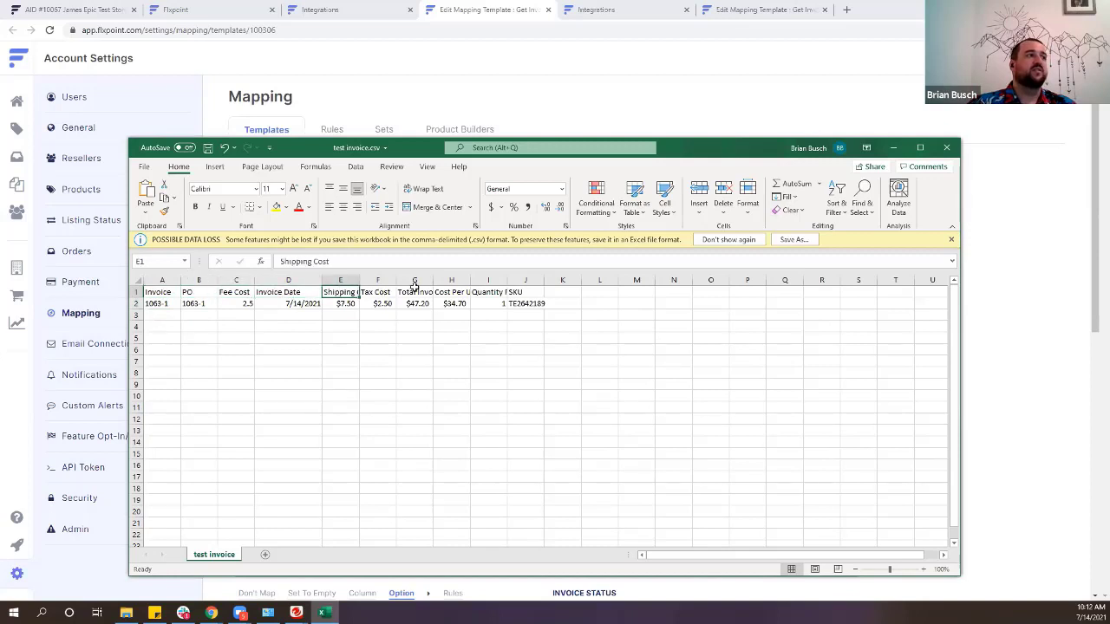
pyautogui.click(381, 301)
# Return to the Get Invoices 1 mapping template in Flxpoint and examine how the source invoice fields map to the CSV headers.
pyautogui.click(1067, 286)
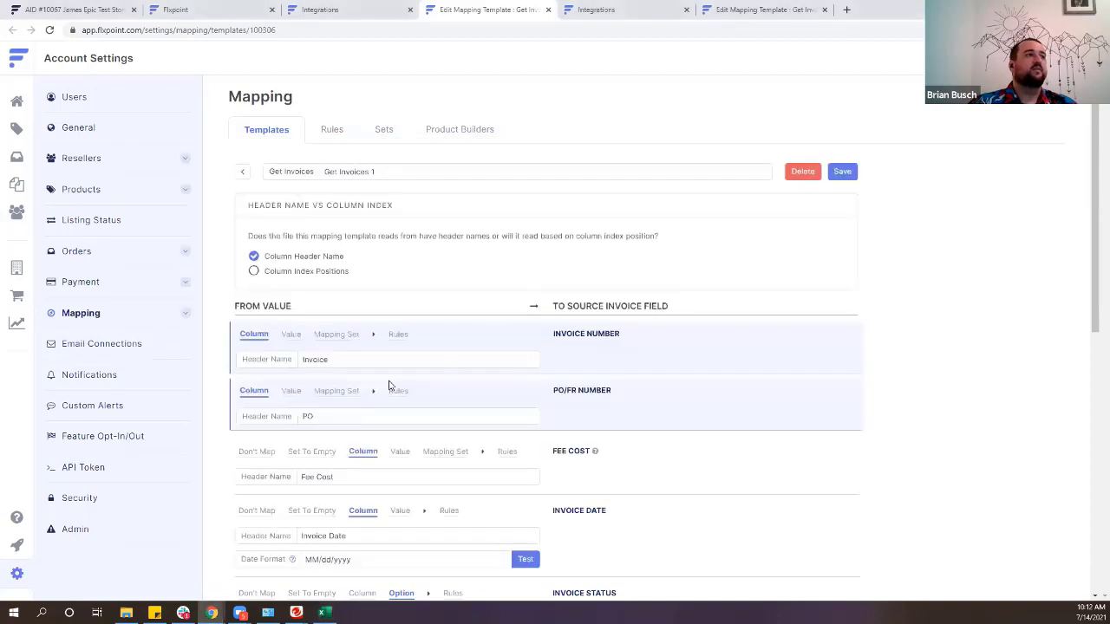
pyautogui.scroll(-1, 1080, 152)
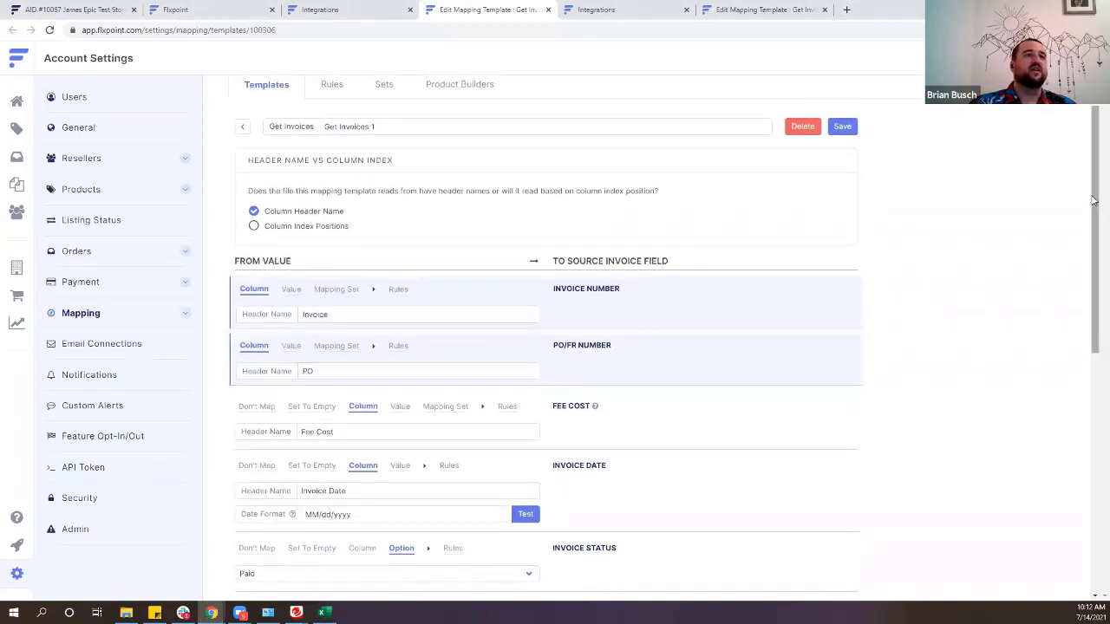
pyautogui.moveTo(1094, 201); pyautogui.dragTo(1005, 318)
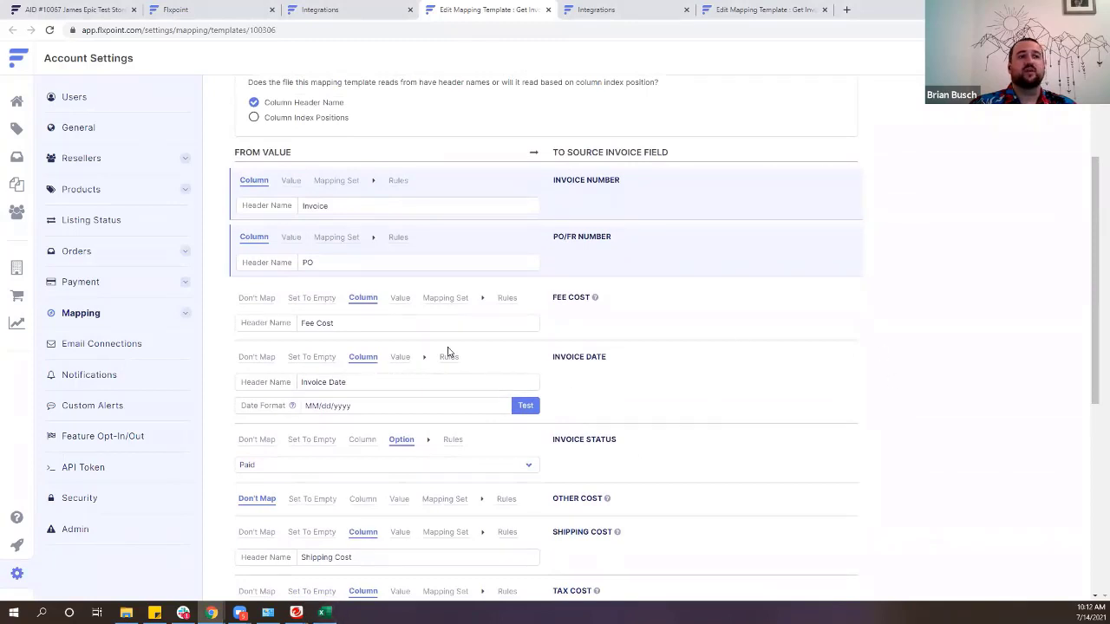
pyautogui.scroll(-2, 451, 345)
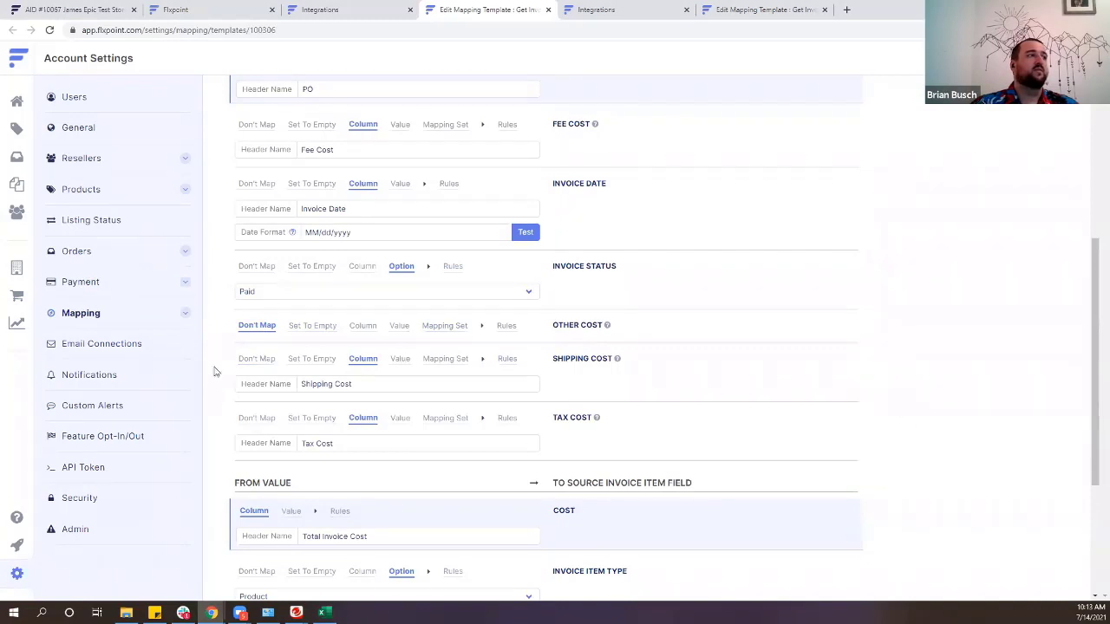
# Try setting Tax Cost and Fee Cost to Don't Map, and restore both fields to their Column mappings.
pyautogui.click(252, 418)
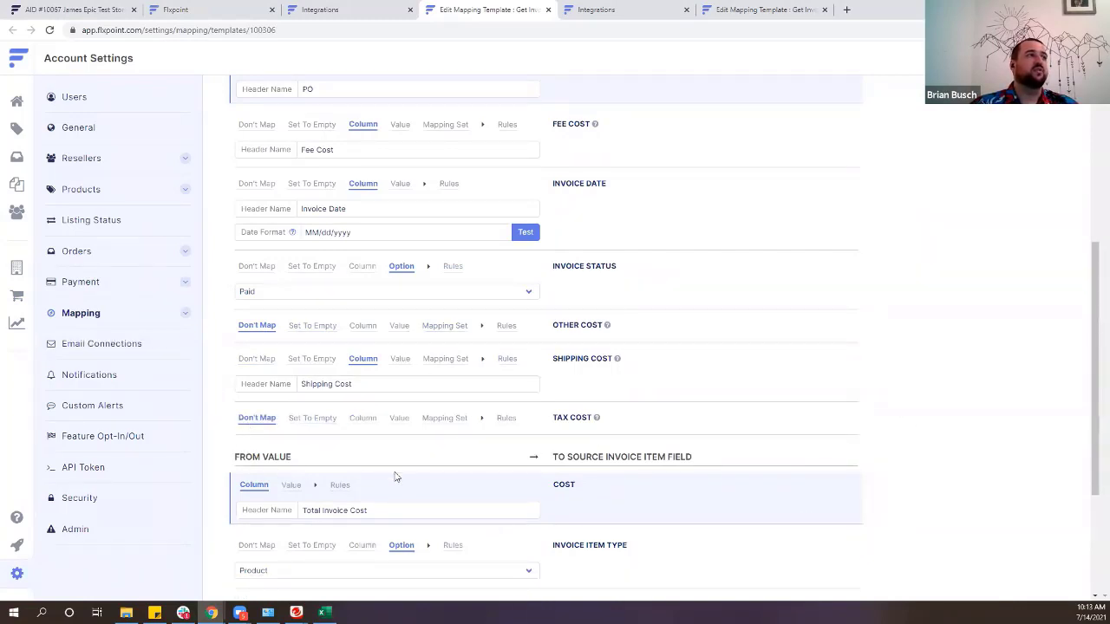
pyautogui.scroll(2, 263, 357)
pyautogui.click(257, 240)
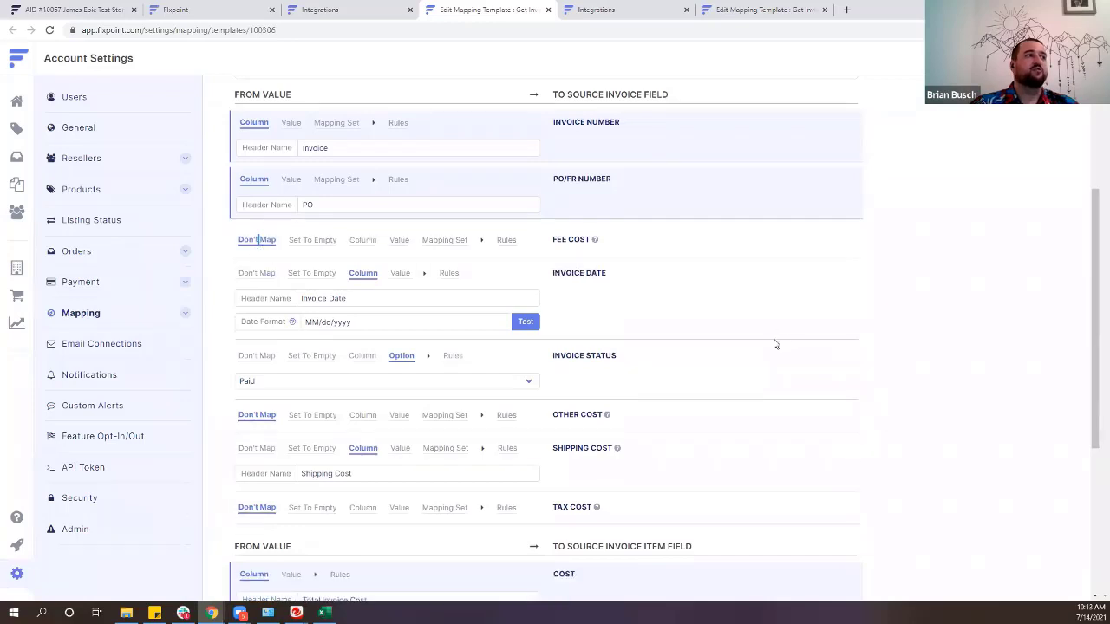
pyautogui.click(364, 248)
pyautogui.scroll(-2, 346, 512)
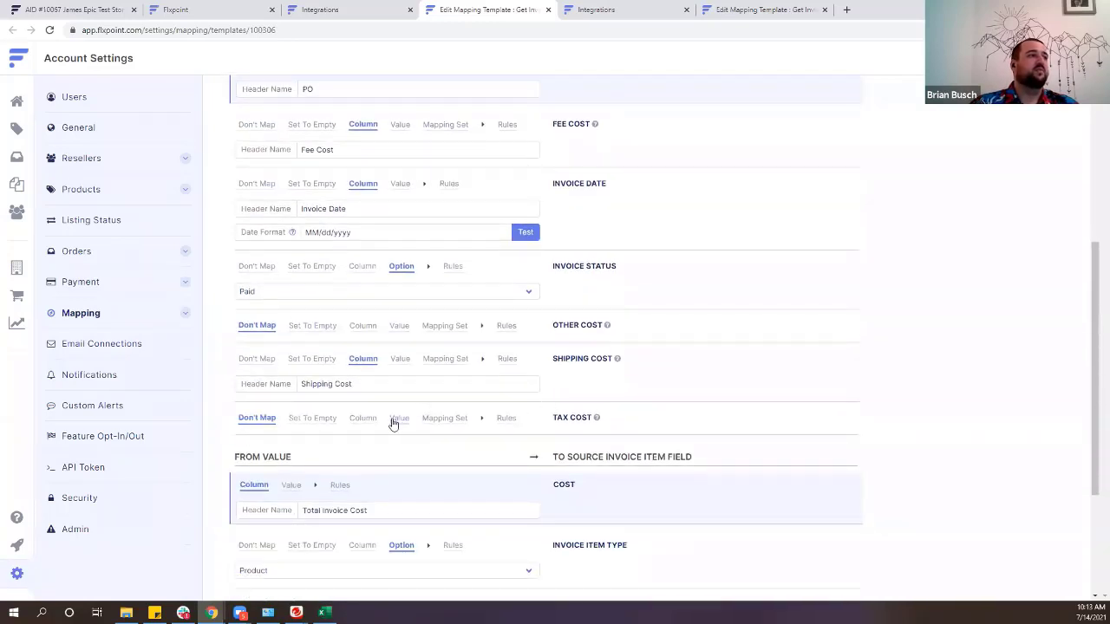
pyautogui.click(366, 423)
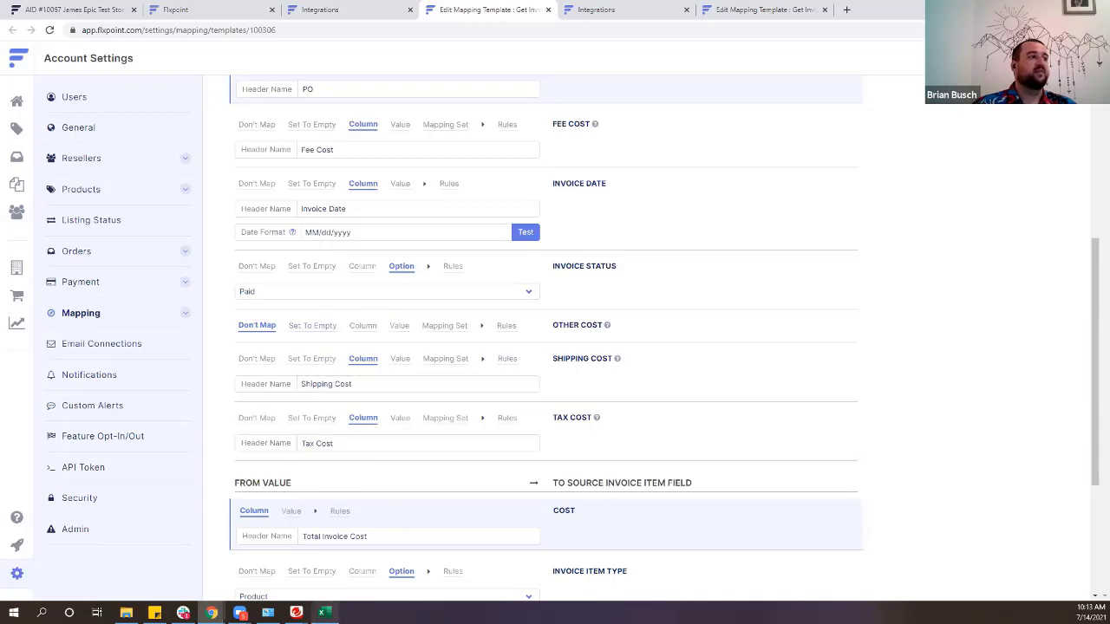
# Recheck the Invoice, PO and following headers in test invoice.csv in Excel, and return to the mapping template.
pyautogui.click(323, 562)
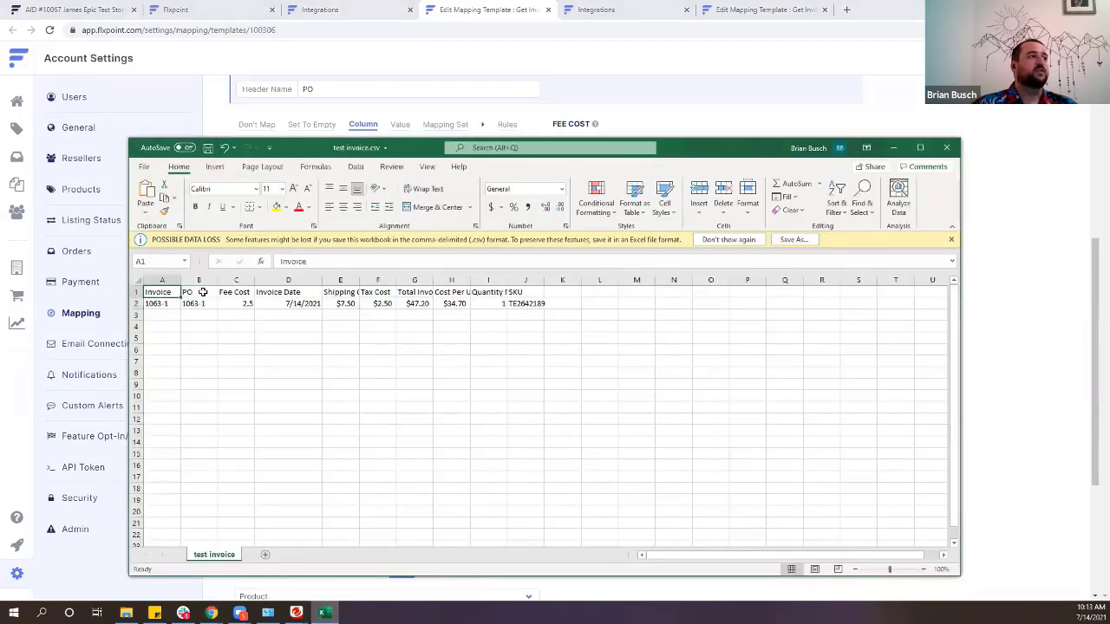
pyautogui.click(202, 292)
pyautogui.click(265, 295)
pyautogui.click(1006, 295)
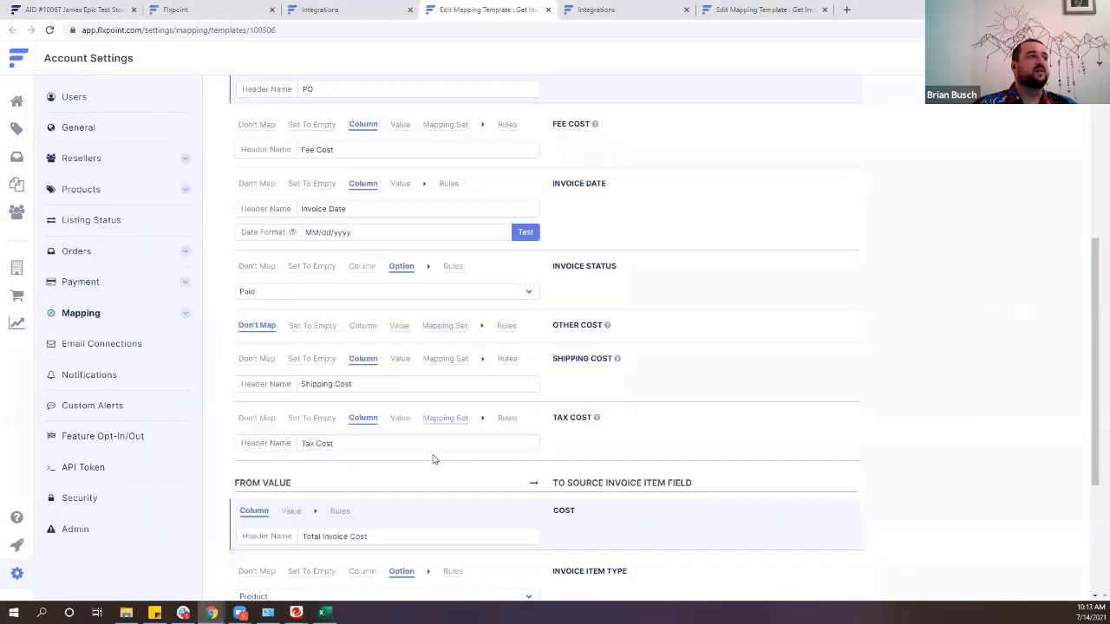
# Examine the source invoice item field mappings: Cost, Invoice Item Type, Per Unit Cost, Quantity, SKU and Title.
pyautogui.scroll(-3, 392, 440)
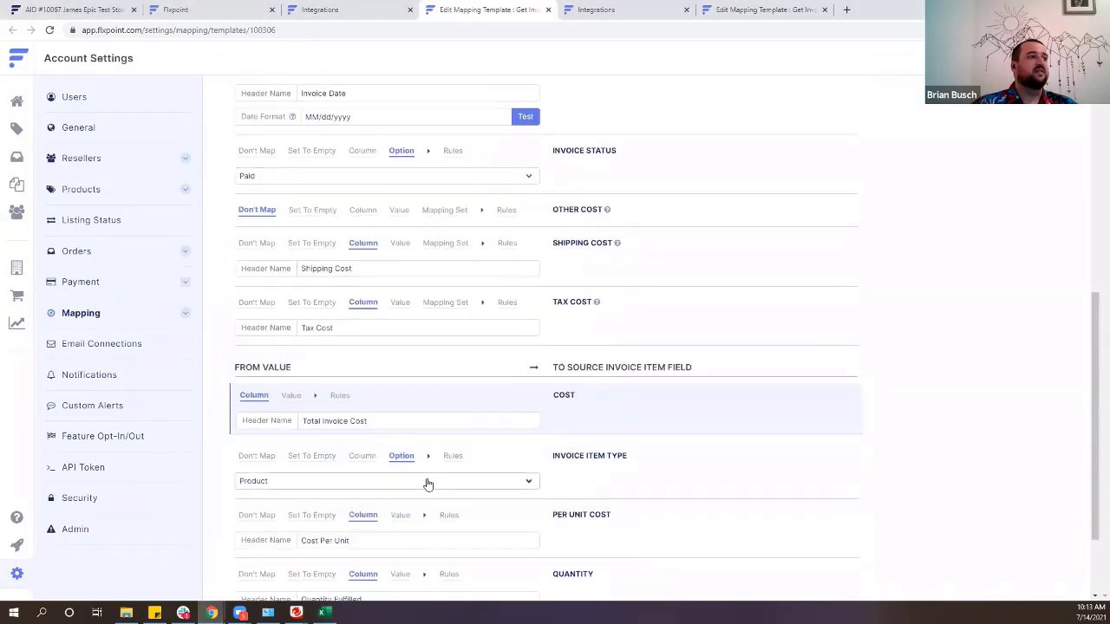
pyautogui.scroll(-3, 427, 484)
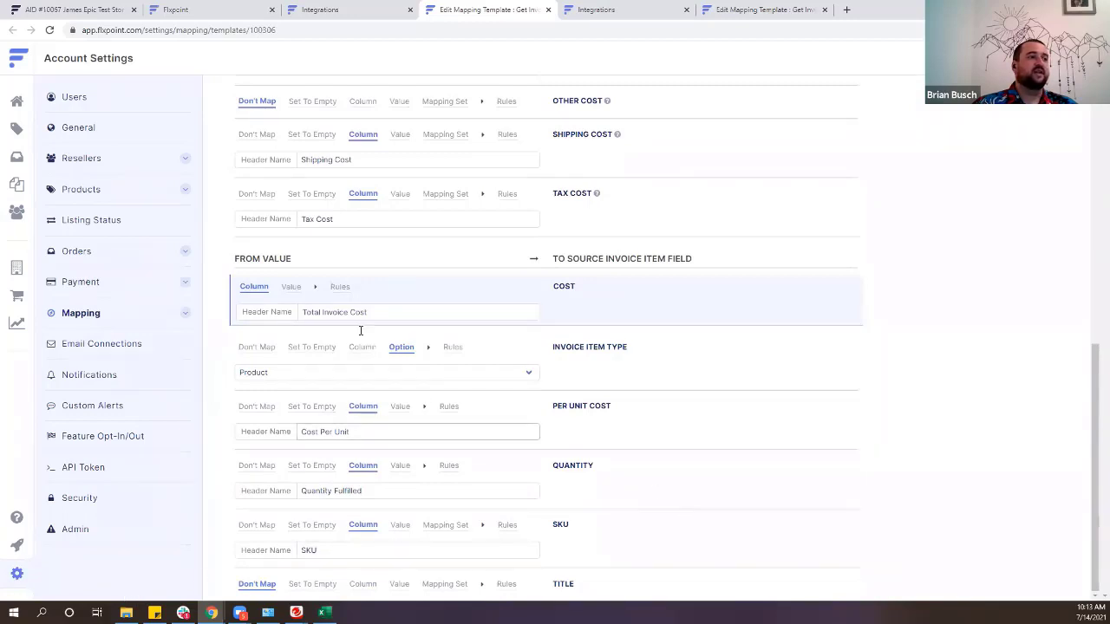
pyautogui.scroll(2, 436, 430)
pyautogui.scroll(-2, 435, 430)
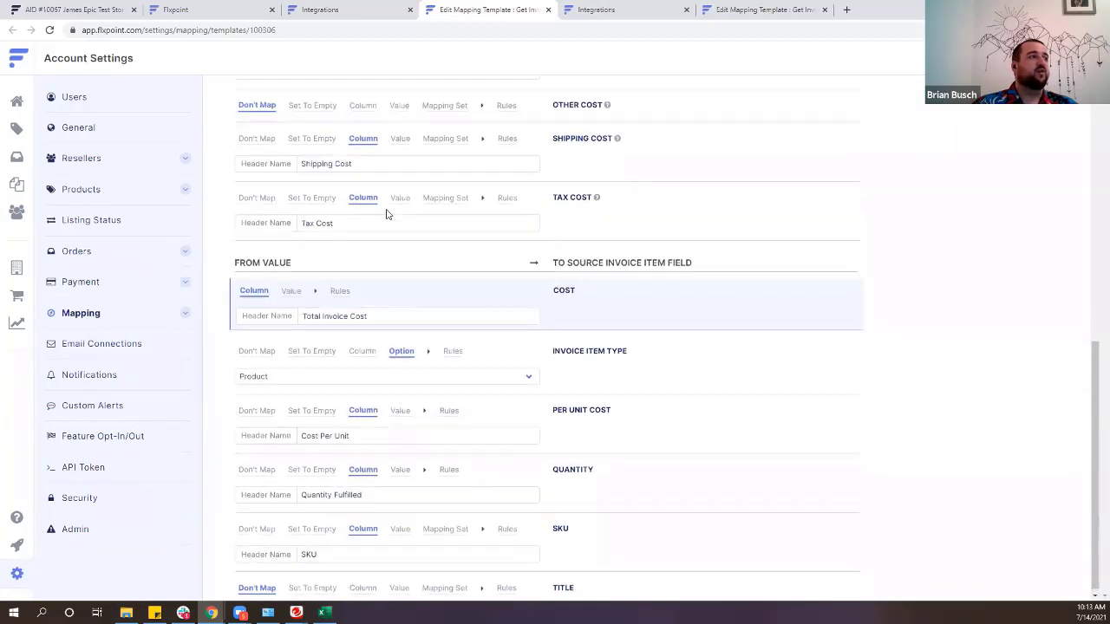
pyautogui.scroll(2, 456, 565)
pyautogui.scroll(-2, 586, 547)
pyautogui.moveTo(560, 584); pyautogui.dragTo(608, 583)
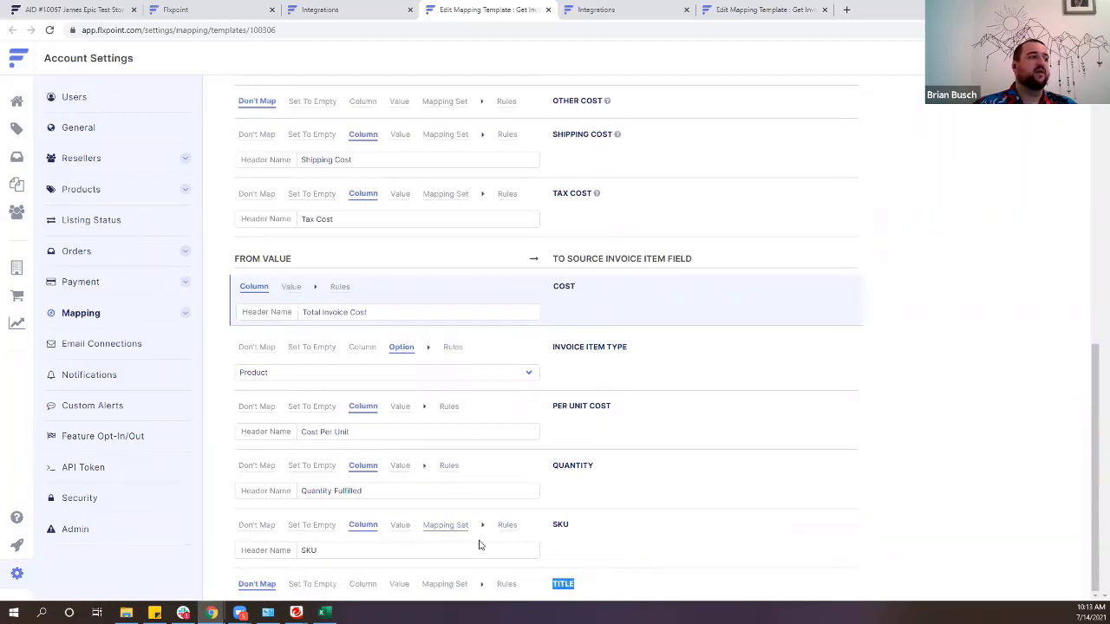
pyautogui.moveTo(535, 466); pyautogui.dragTo(602, 466)
pyautogui.scroll(5, 530, 411)
pyautogui.scroll(2, 563, 408)
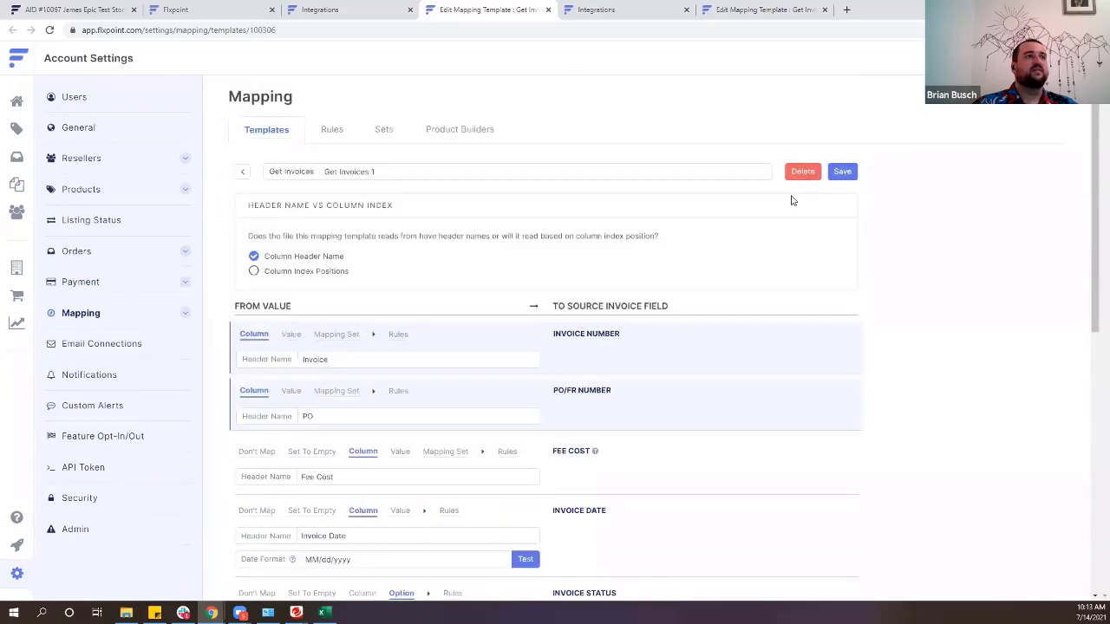
# Save the mapping template and complete Source 2's Get Invoices setup with Get Invoices 1 as its template.
pyautogui.click(842, 172)
pyautogui.click(378, 10)
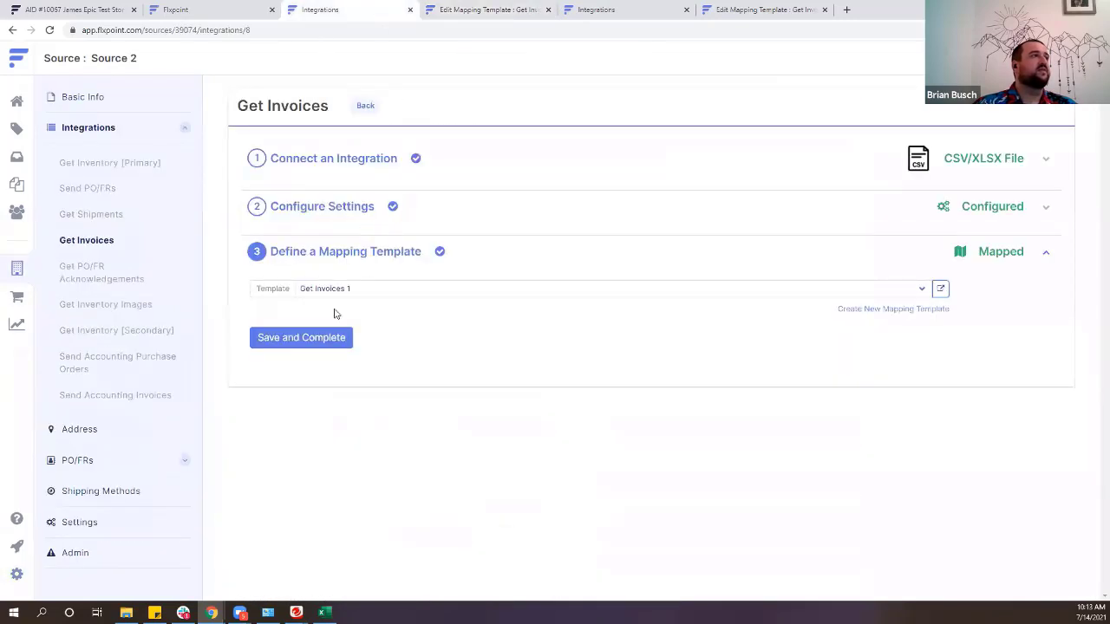
pyautogui.click(326, 339)
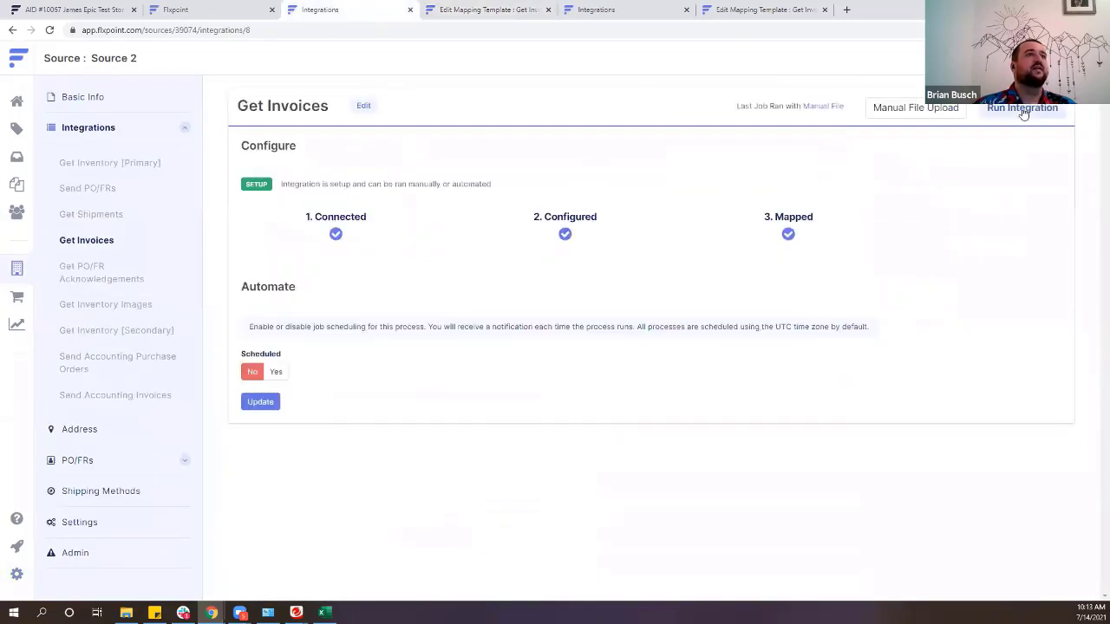
# Run the Get Invoices integration and upload test invoice.csv from Downloads as its manual feed file.
pyautogui.click(999, 110)
pyautogui.click(882, 111)
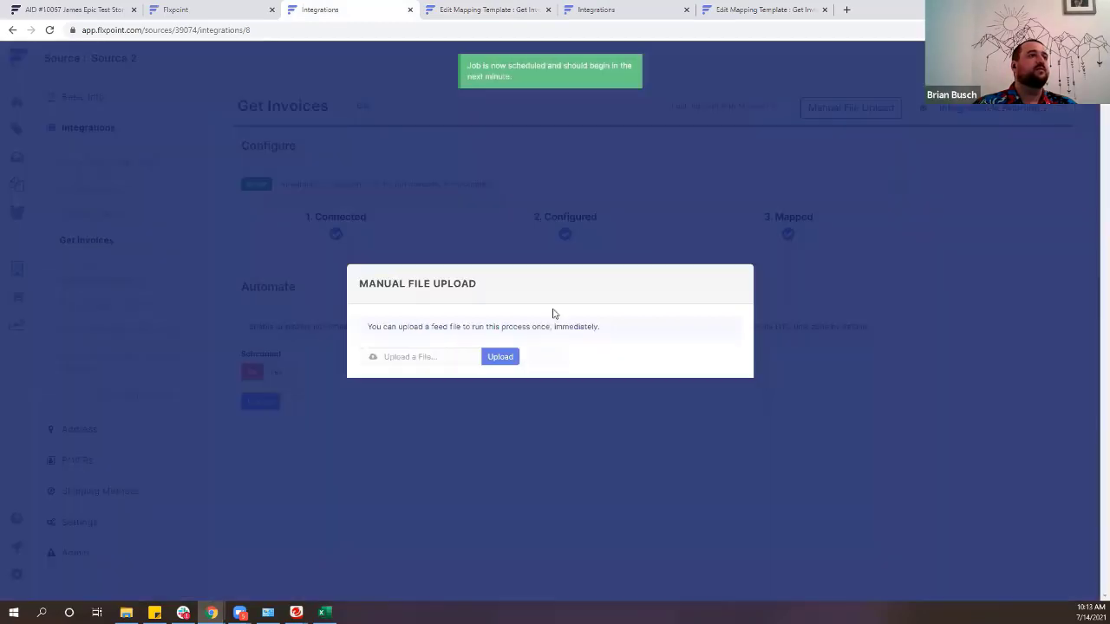
pyautogui.click(503, 355)
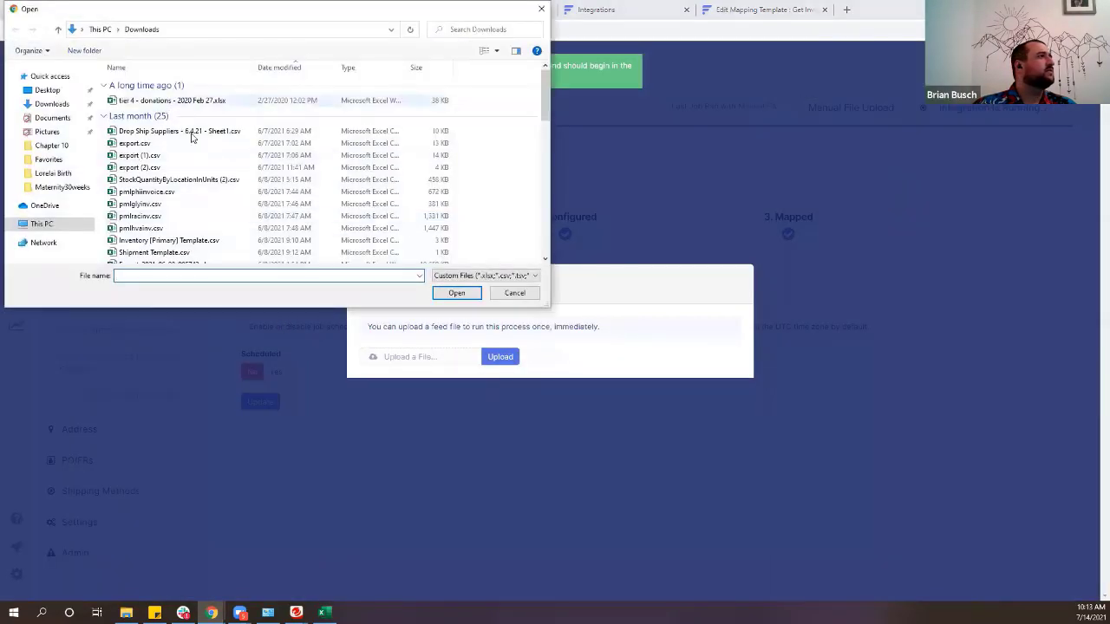
pyautogui.scroll(-5, 176, 199)
pyautogui.scroll(-5, 176, 199)
pyautogui.click(143, 255)
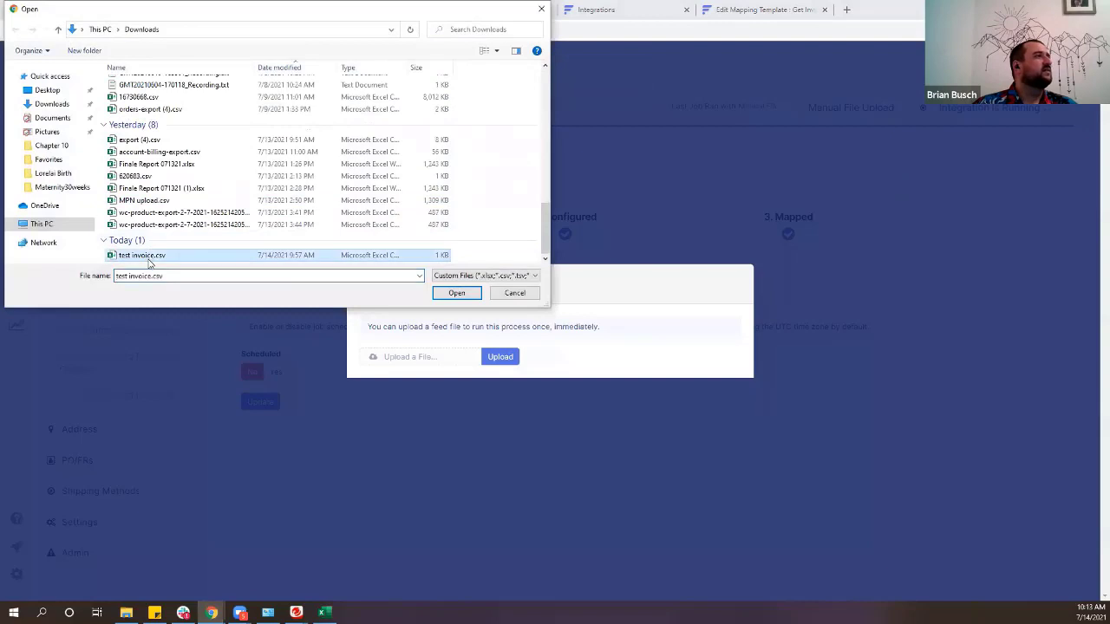
pyautogui.click(457, 293)
# Cancel the running Get Invoices job, run the uploaded test invoice.csv instead, and close the Manual File Upload dialog.
pyautogui.click(432, 389)
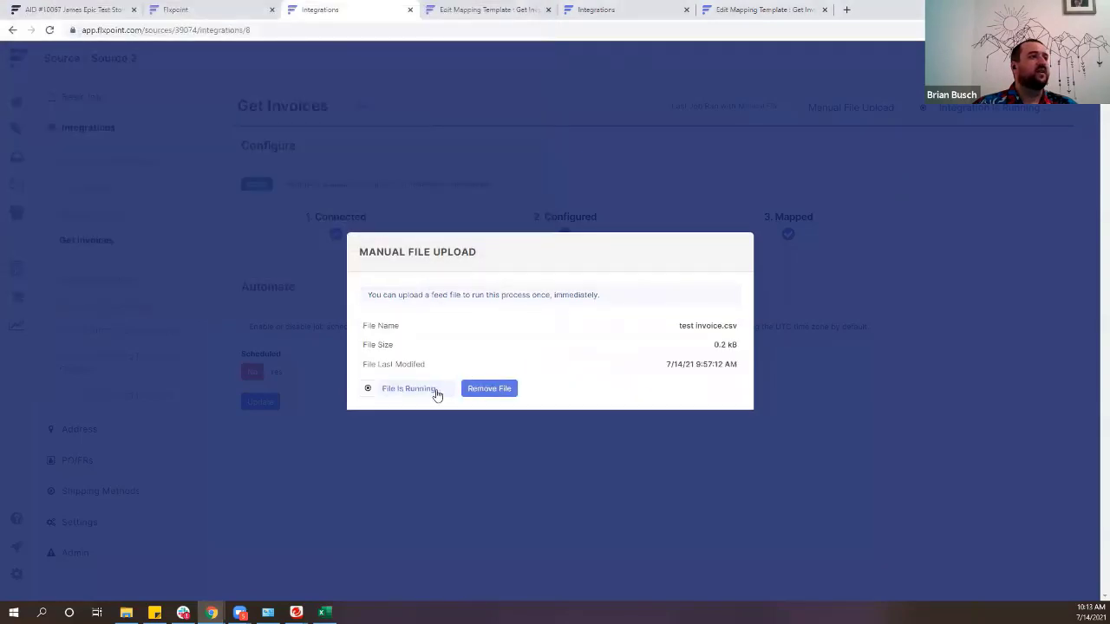
pyautogui.click(371, 390)
pyautogui.click(621, 330)
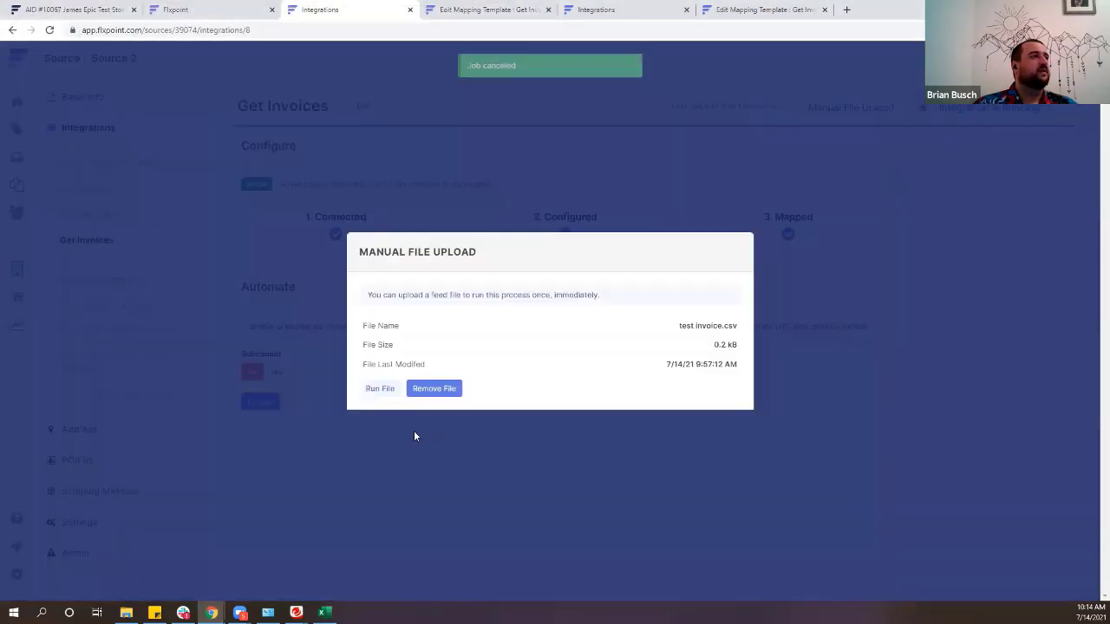
pyautogui.click(379, 391)
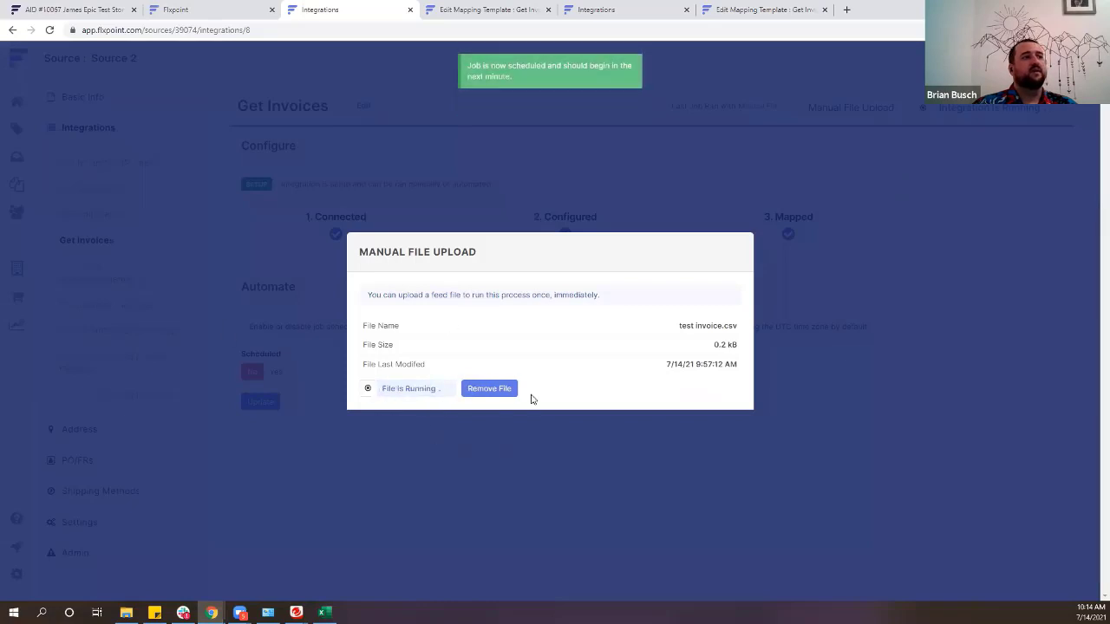
pyautogui.click(440, 173)
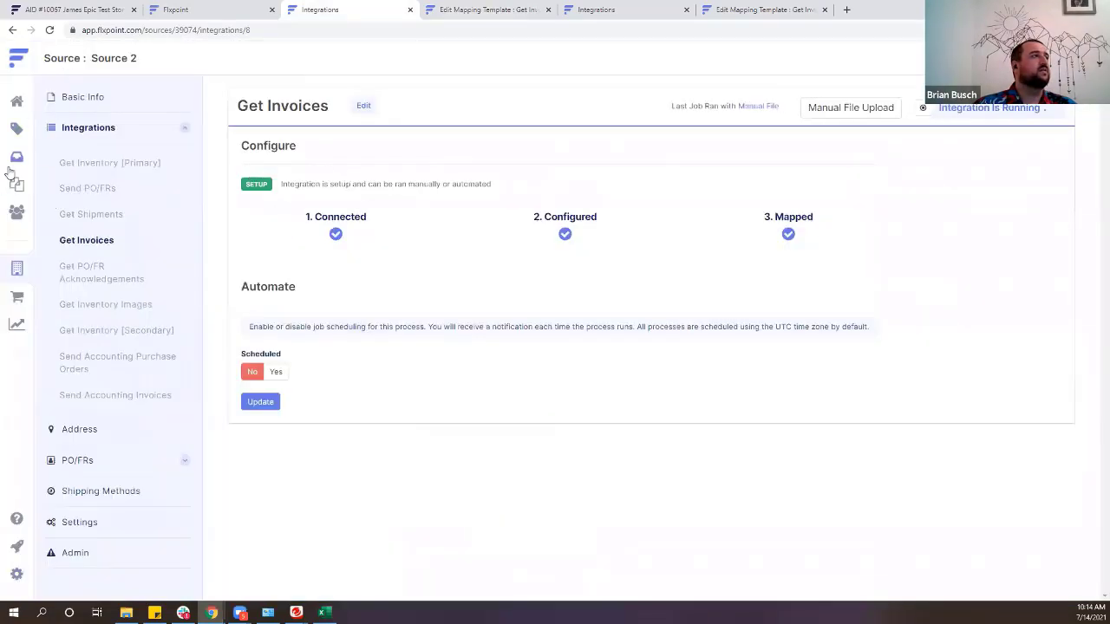
# Open the Open-status order from 5/27/21, examine its Source Invoices and Profit sections, and return to the orders list.
pyautogui.click(17, 157)
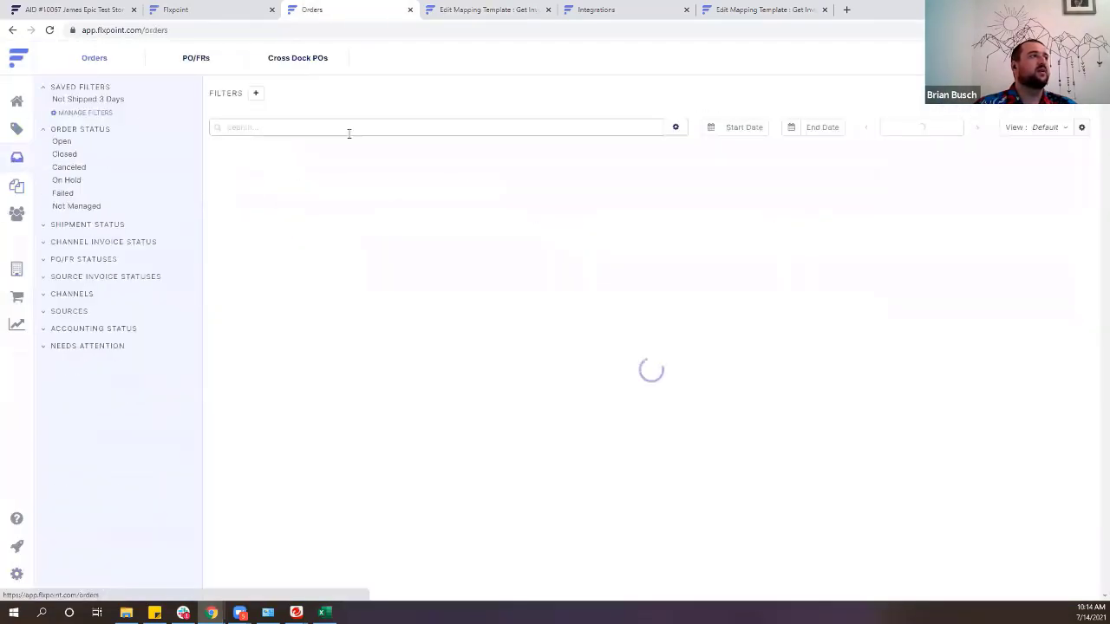
pyautogui.click(391, 235)
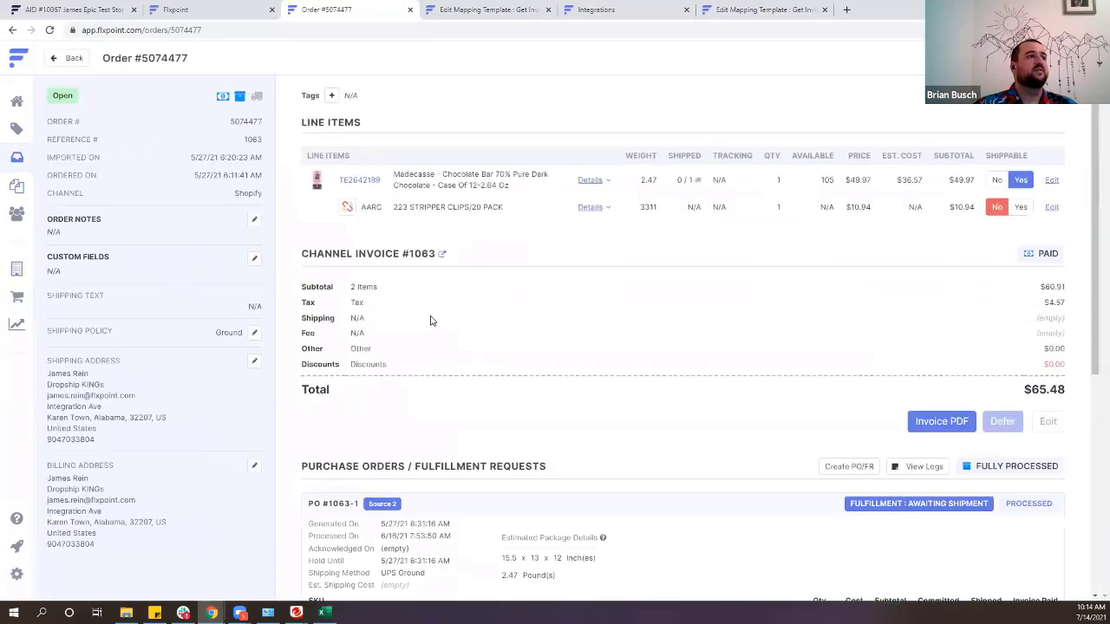
pyautogui.scroll(-3, 520, 364)
pyautogui.scroll(-2, 572, 399)
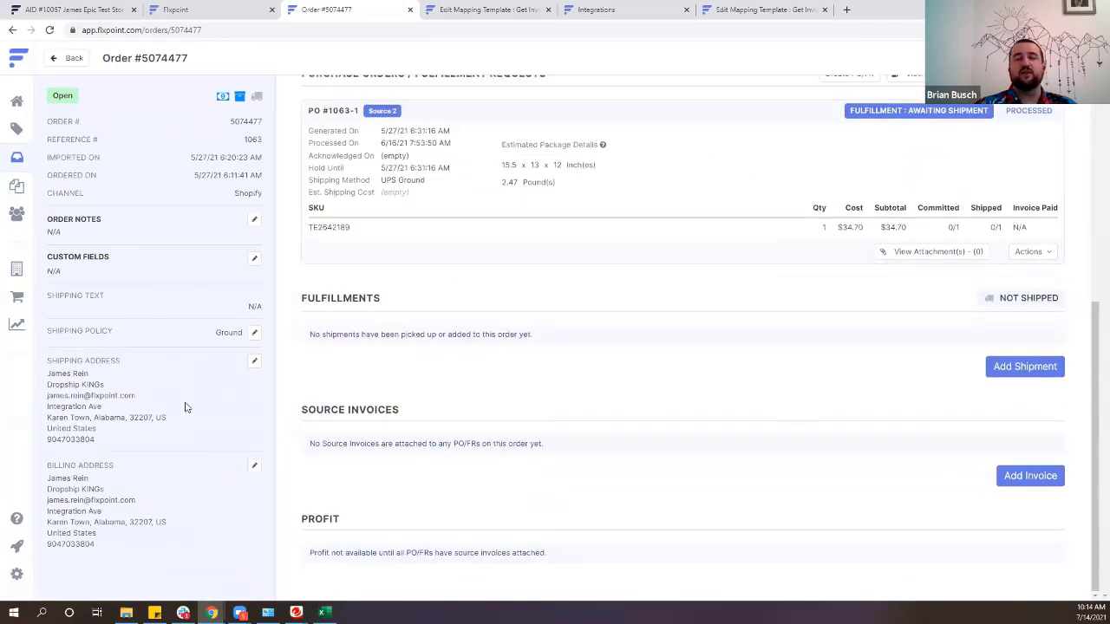
pyautogui.moveTo(520, 443); pyautogui.dragTo(310, 409)
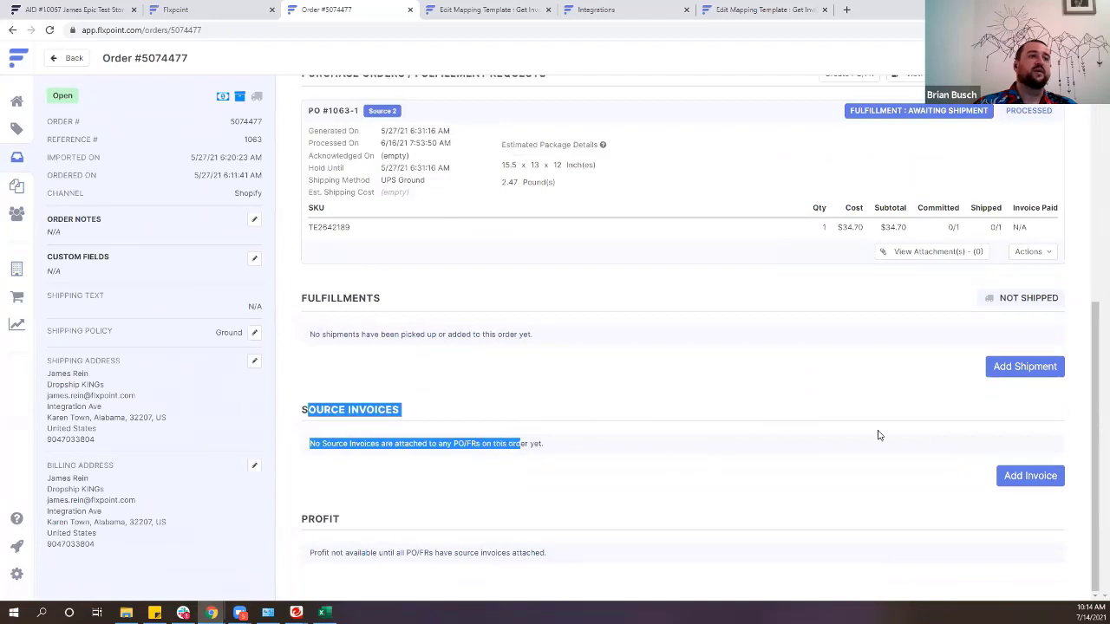
pyautogui.click(997, 443)
pyautogui.scroll(2, 453, 389)
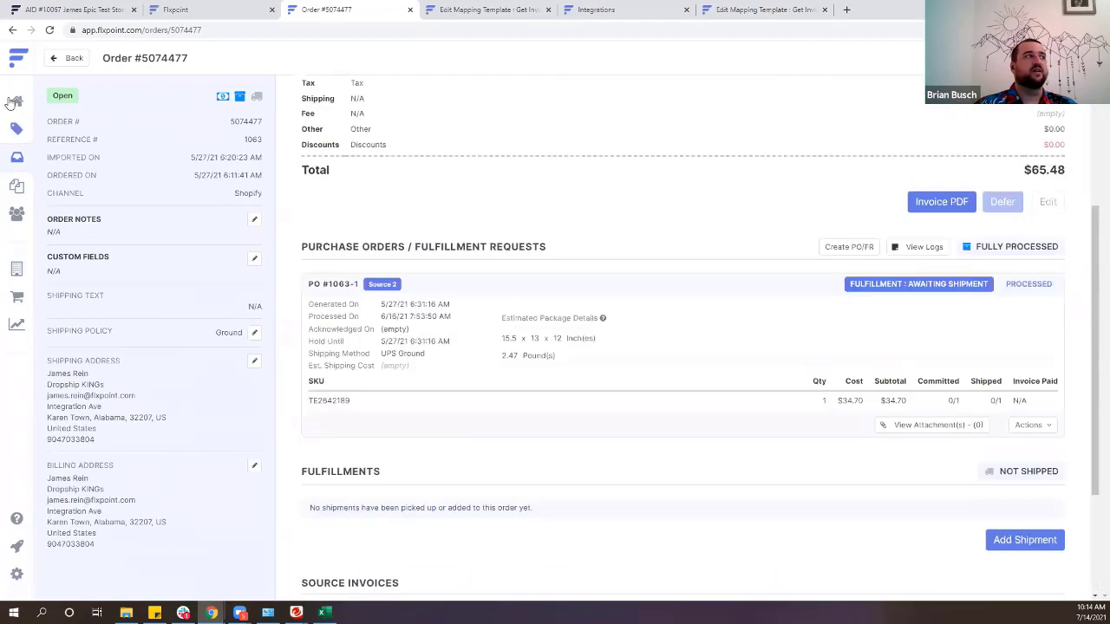
pyautogui.click(16, 157)
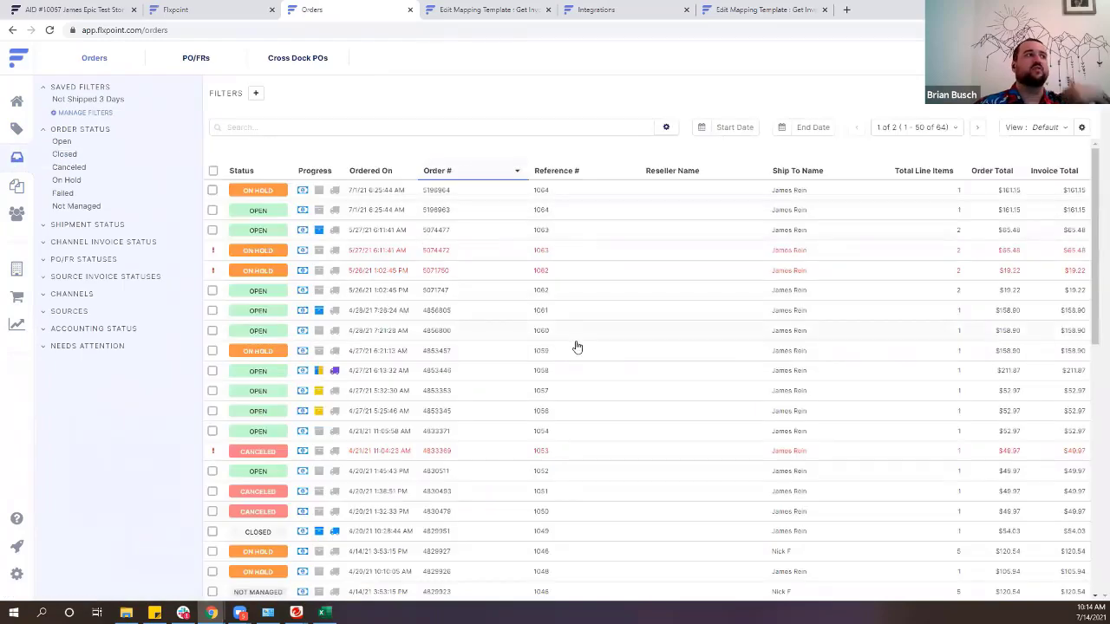
# Look through the orders list and examine the fulfillment, Source Invoices and Profit sections of the Open-status order from 7/1/21.
pyautogui.scroll(-3, 854, 330)
pyautogui.scroll(-3, 843, 356)
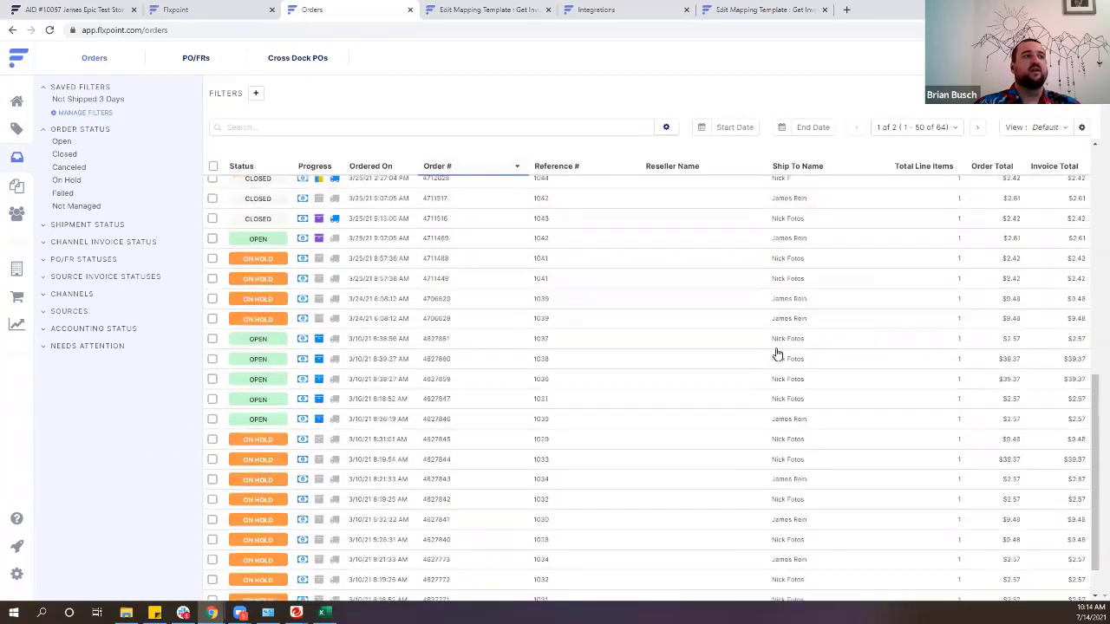
pyautogui.scroll(4, 681, 335)
pyautogui.scroll(3, 386, 371)
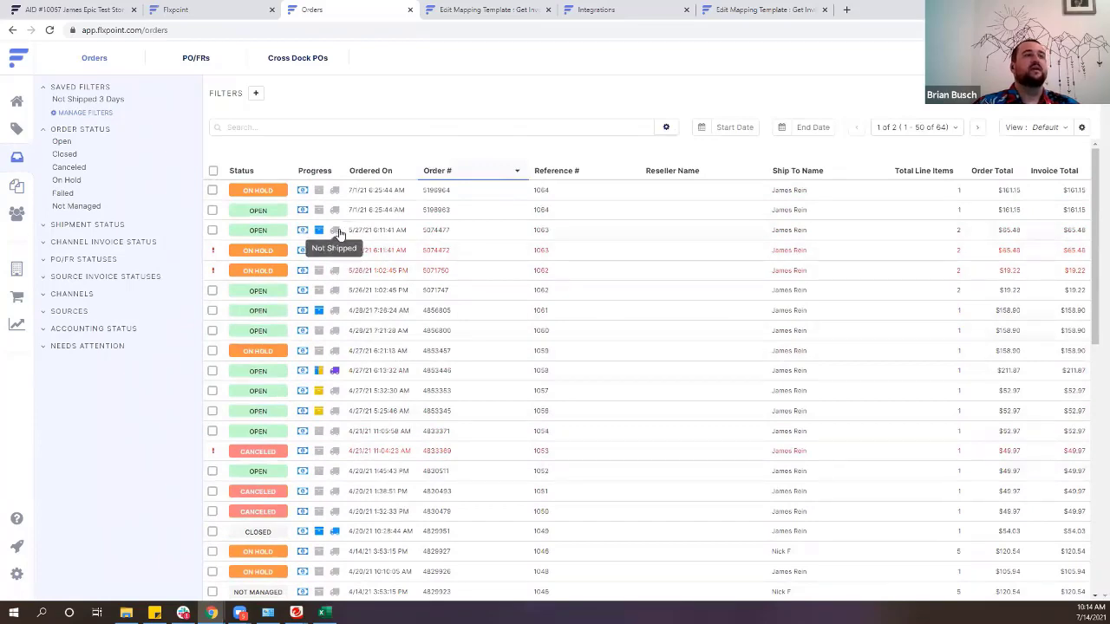
pyautogui.click(394, 215)
pyautogui.scroll(-3, 854, 384)
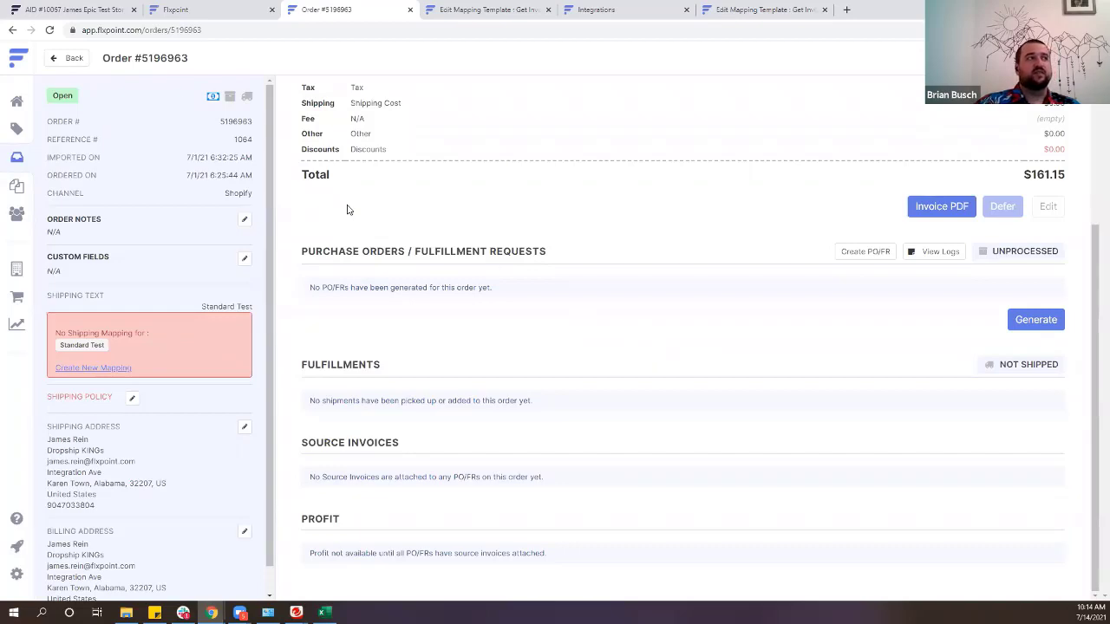
pyautogui.click(69, 58)
pyautogui.scroll(-3, 520, 329)
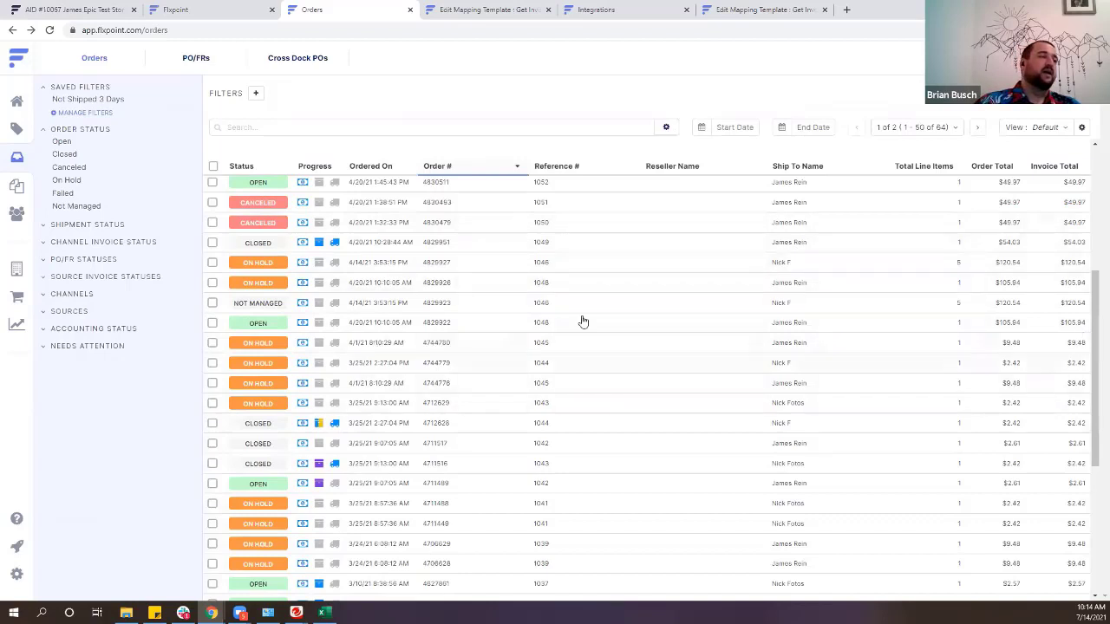
pyautogui.scroll(5, 425, 343)
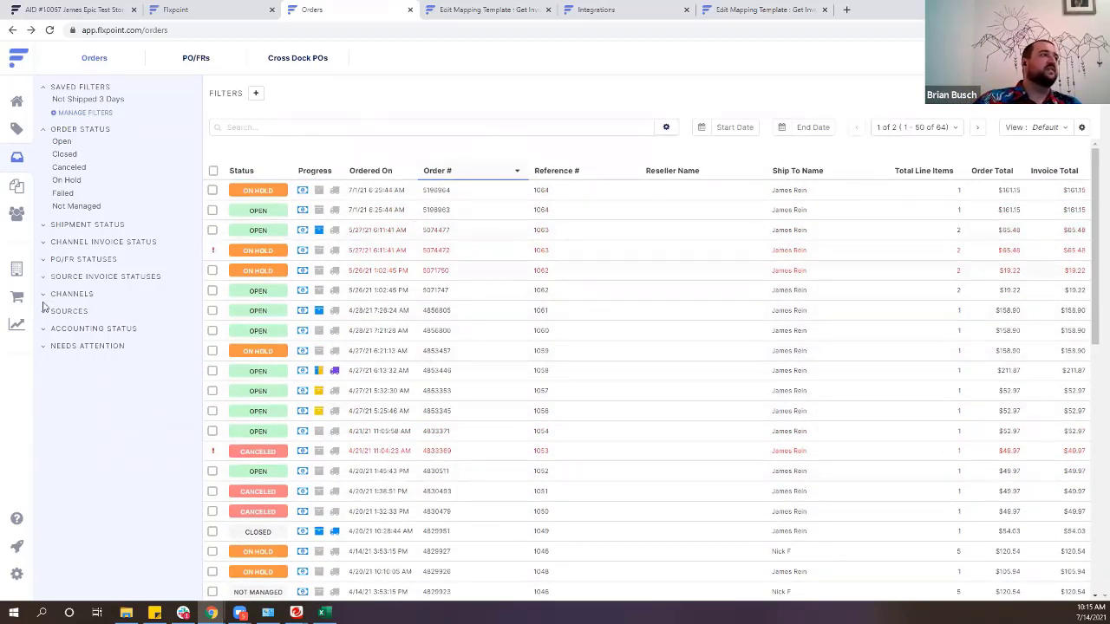
# Examine and refresh the Open-status order from 5/27/21, and check the status of Source 2's Get Invoices integration on the Sources page.
pyautogui.click(408, 227)
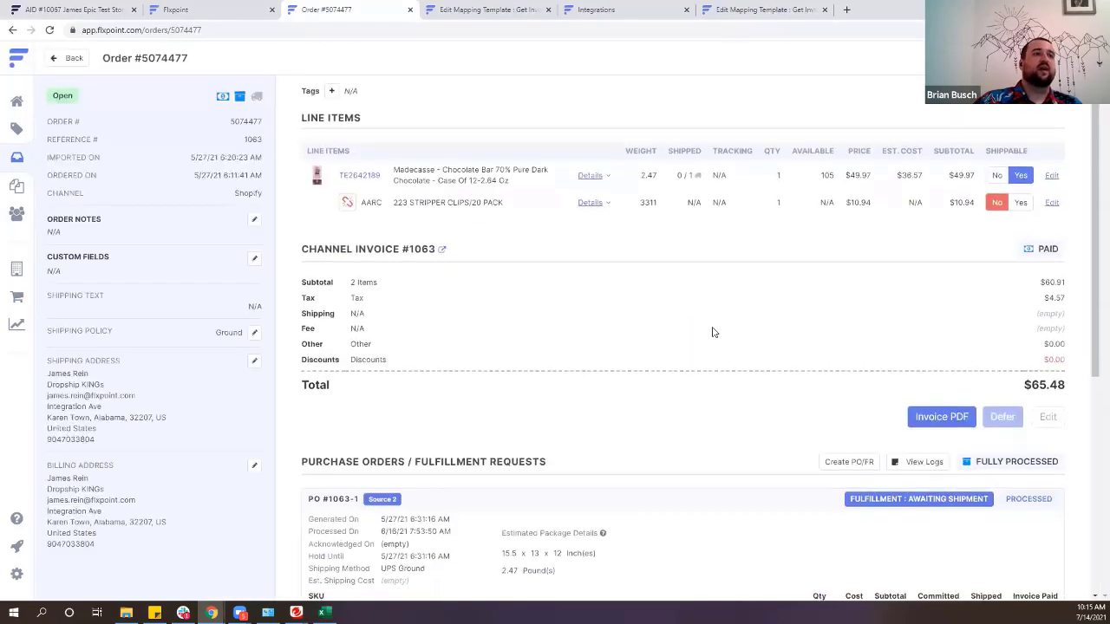
pyautogui.scroll(-3, 713, 329)
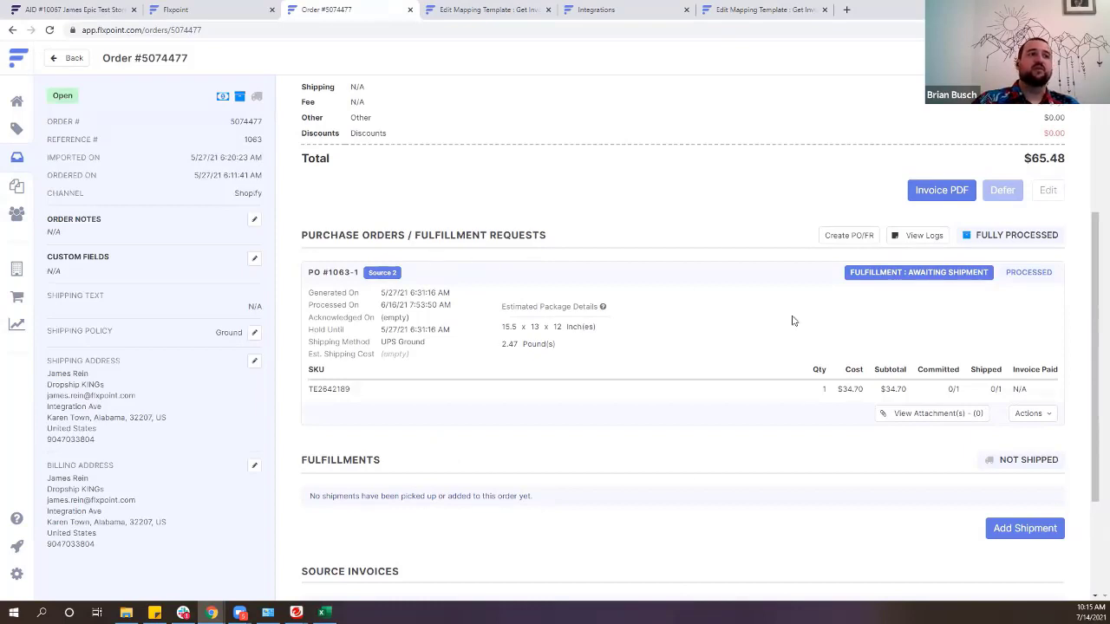
pyautogui.scroll(-3, 476, 506)
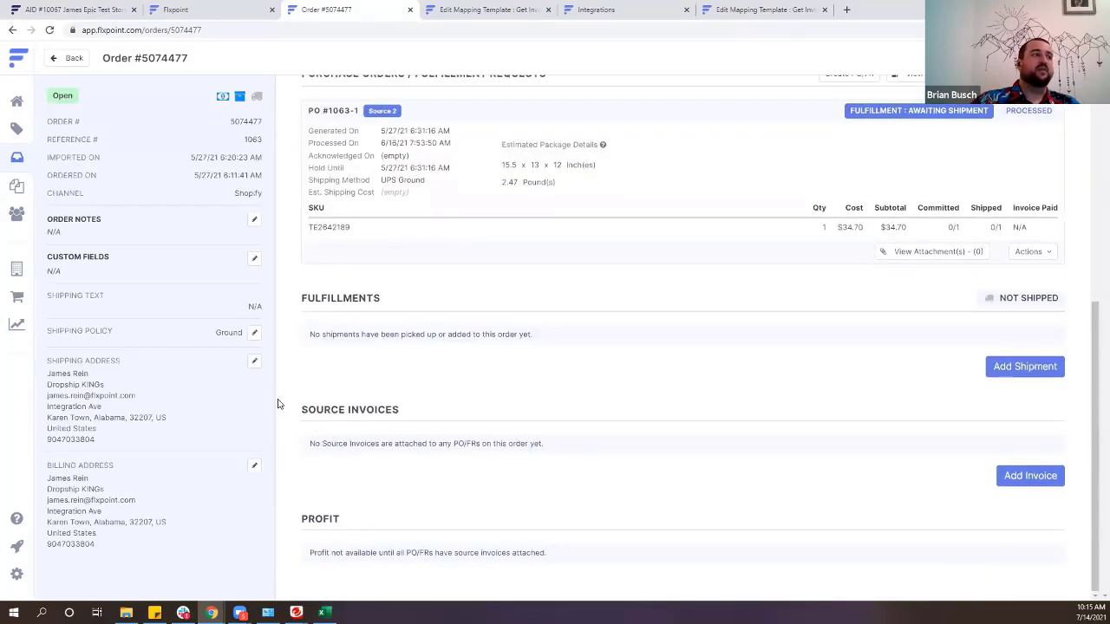
pyautogui.moveTo(278, 404); pyautogui.dragTo(610, 454)
pyautogui.click(615, 480)
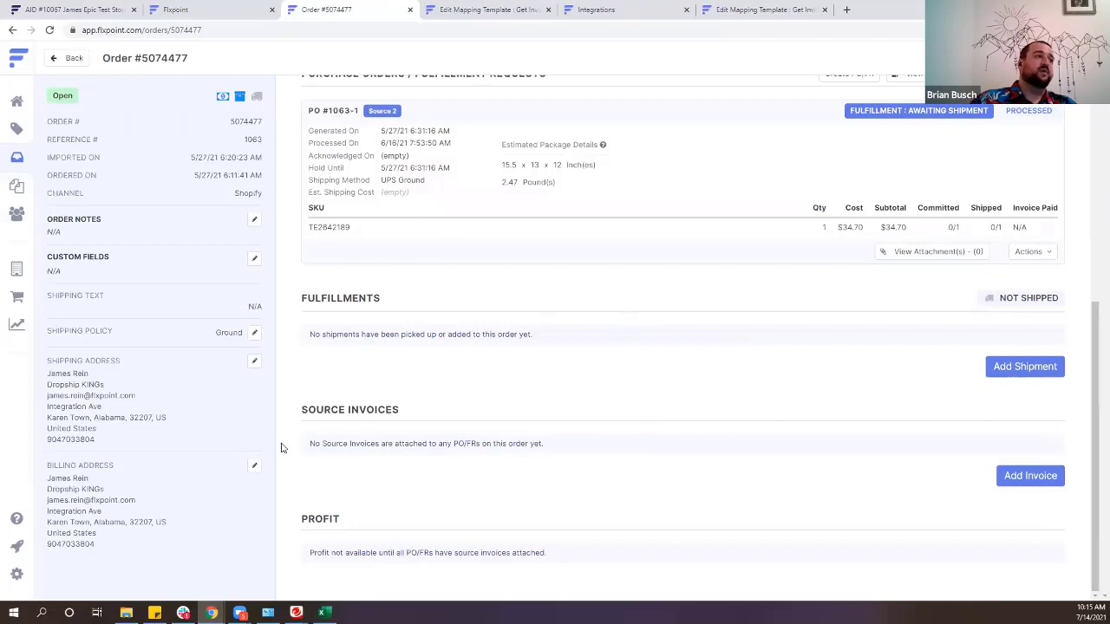
pyautogui.moveTo(300, 426); pyautogui.dragTo(559, 389)
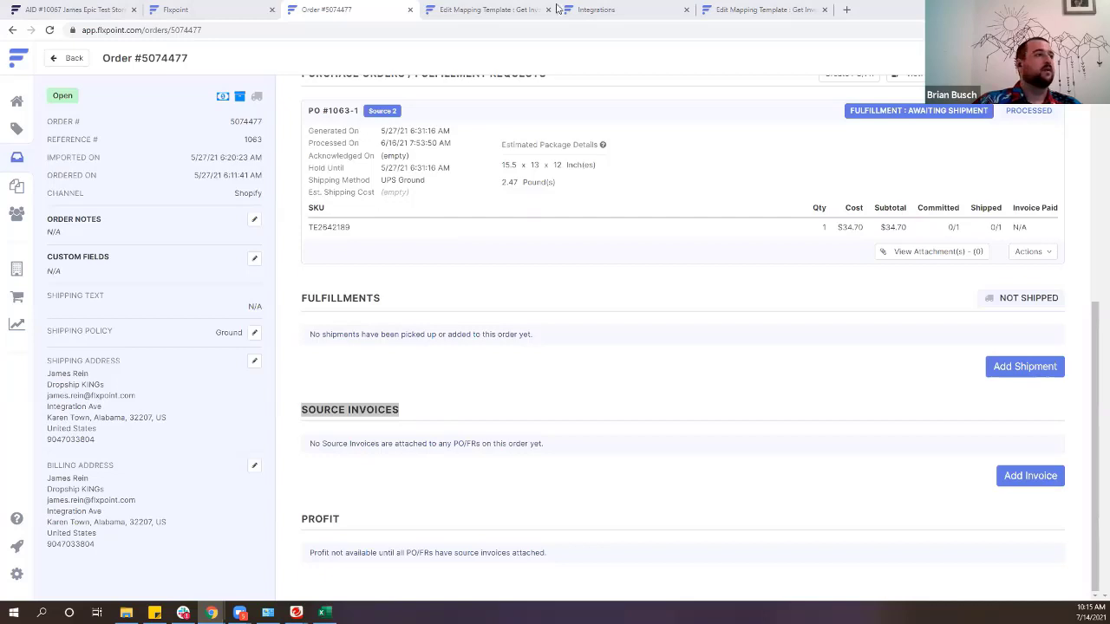
pyautogui.rightClick(465, 282)
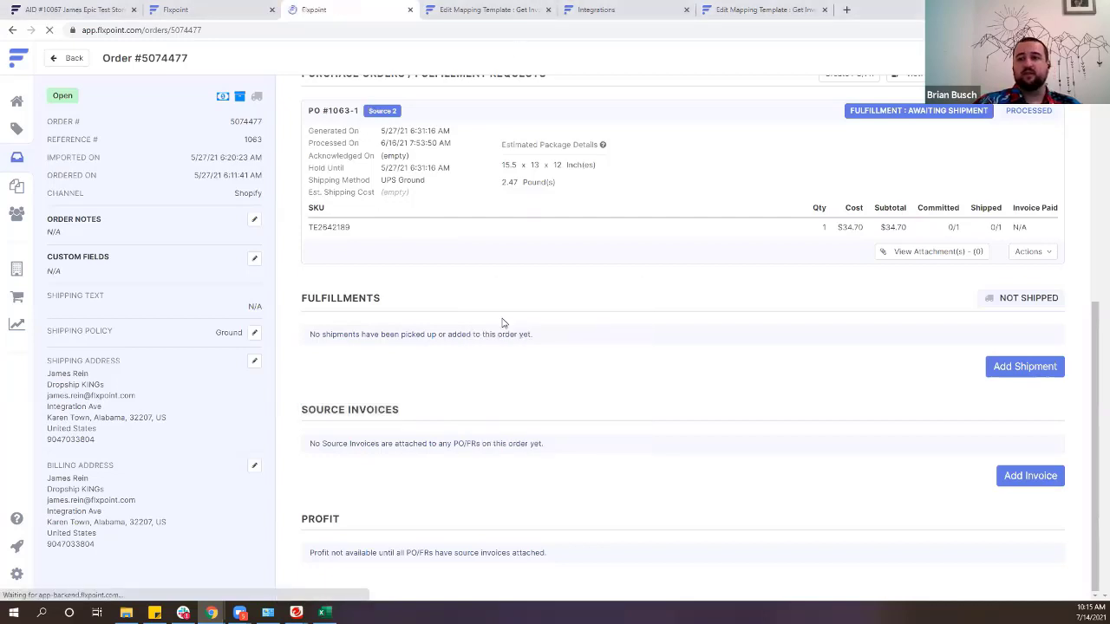
pyautogui.scroll(-3, 653, 422)
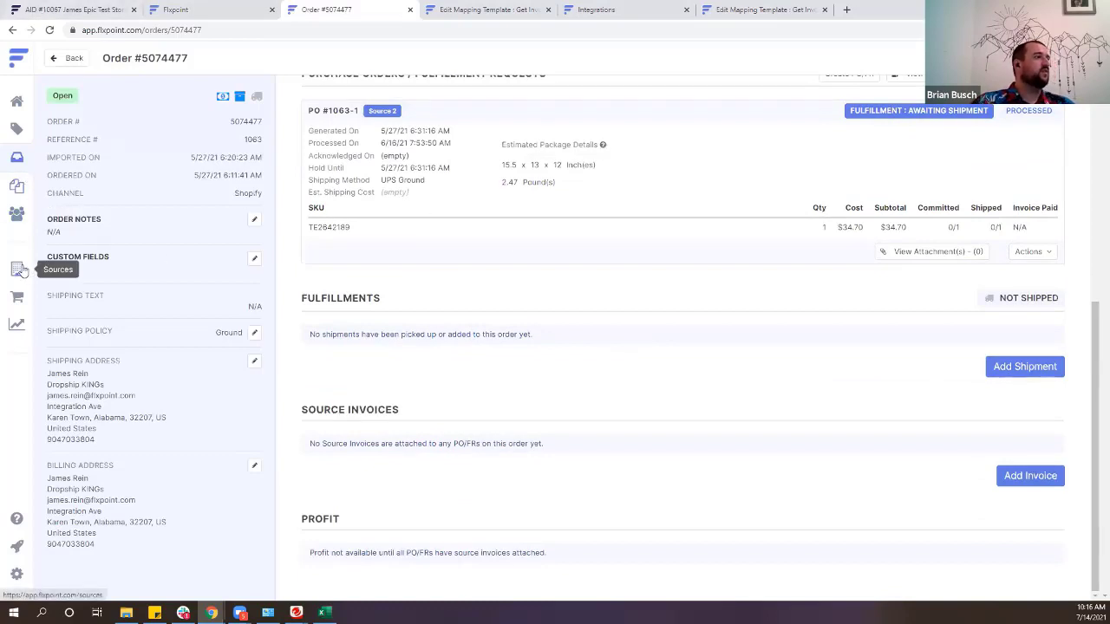
pyautogui.scroll(2, 461, 216)
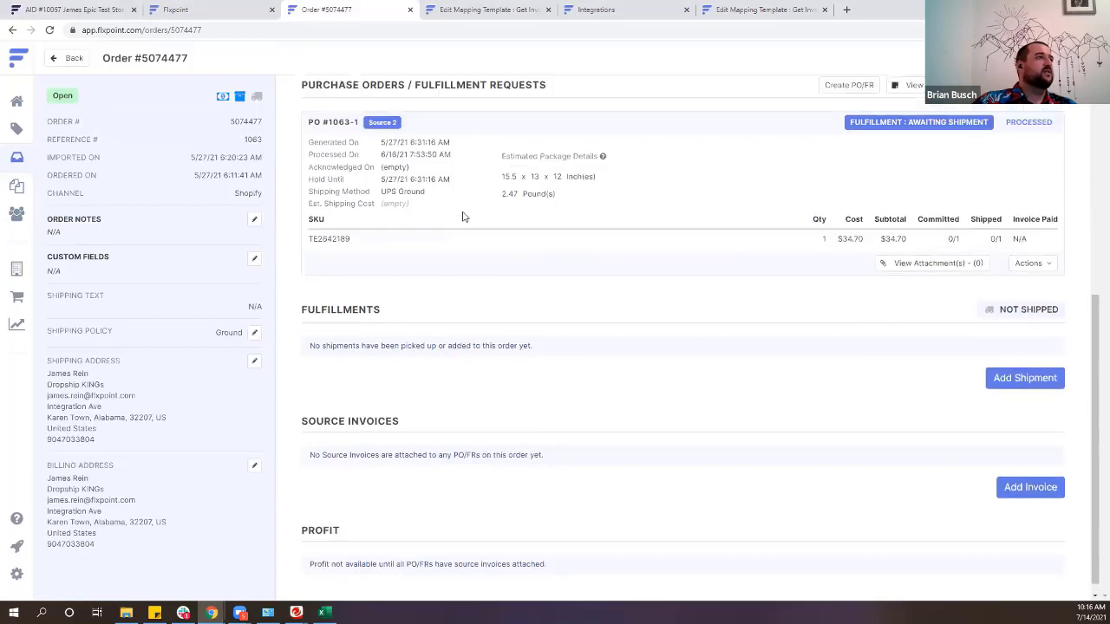
pyautogui.click(16, 268)
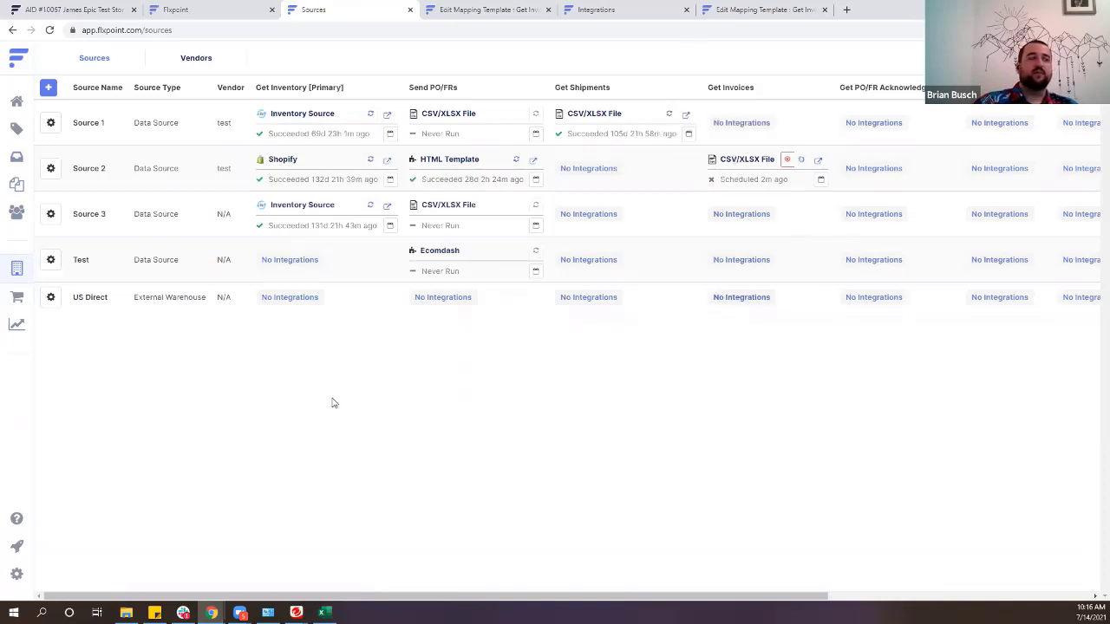
pyautogui.click(15, 158)
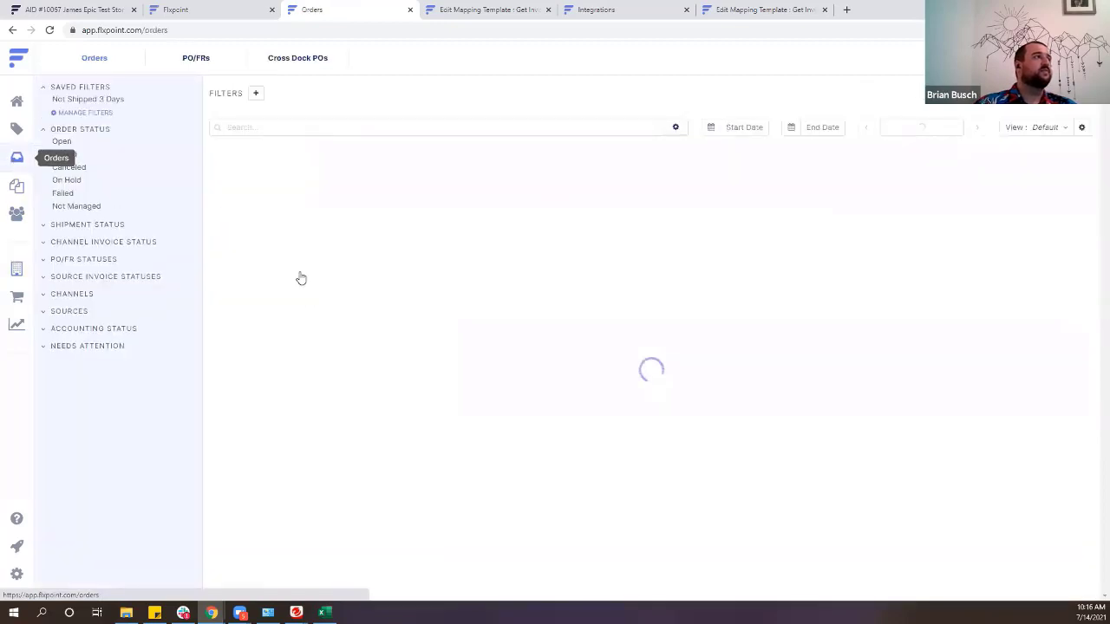
# Reopen the Open-status order from 5/27/21 and compare its Source 2 purchase order number and SKU TE2642189 with the line items.
pyautogui.click(403, 235)
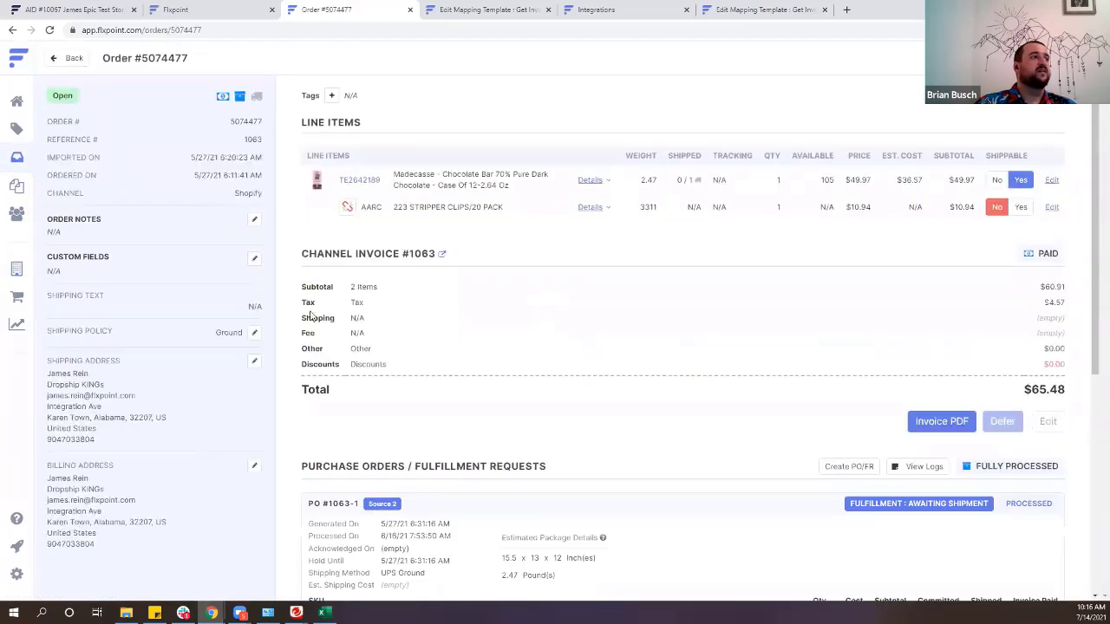
pyautogui.scroll(-4, 478, 315)
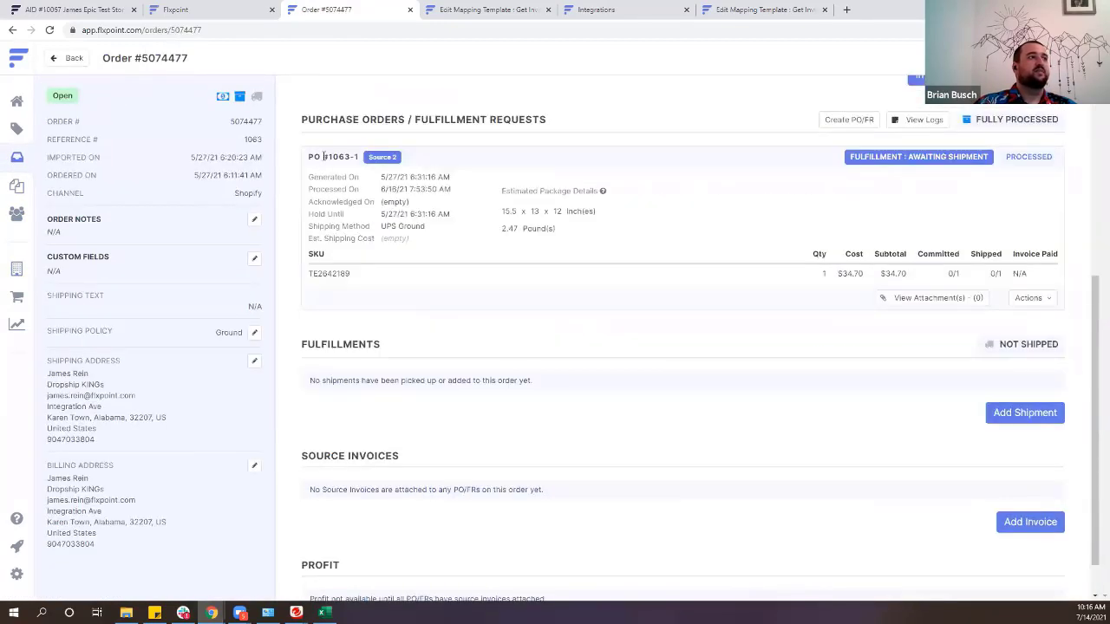
pyautogui.moveTo(324, 156); pyautogui.dragTo(353, 157)
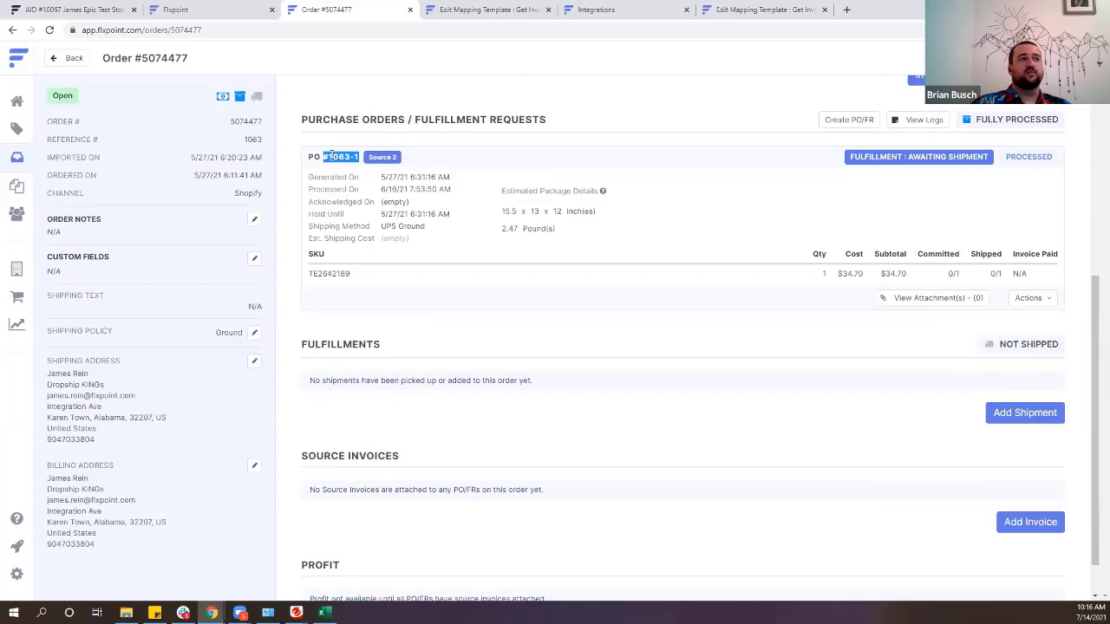
pyautogui.moveTo(350, 276); pyautogui.dragTo(315, 281)
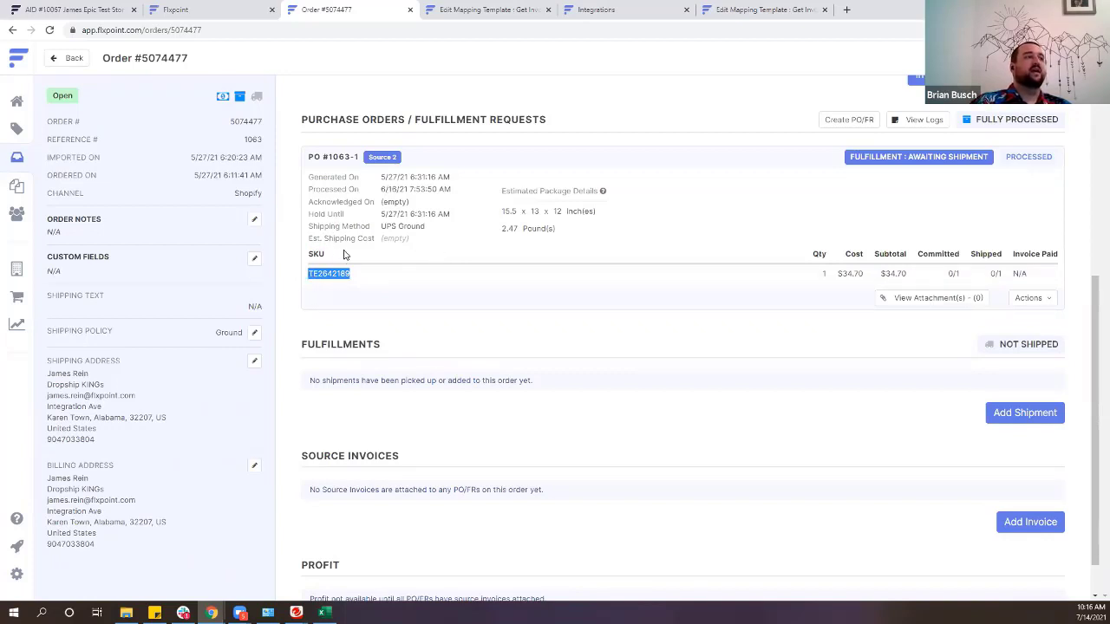
pyautogui.scroll(3, 343, 254)
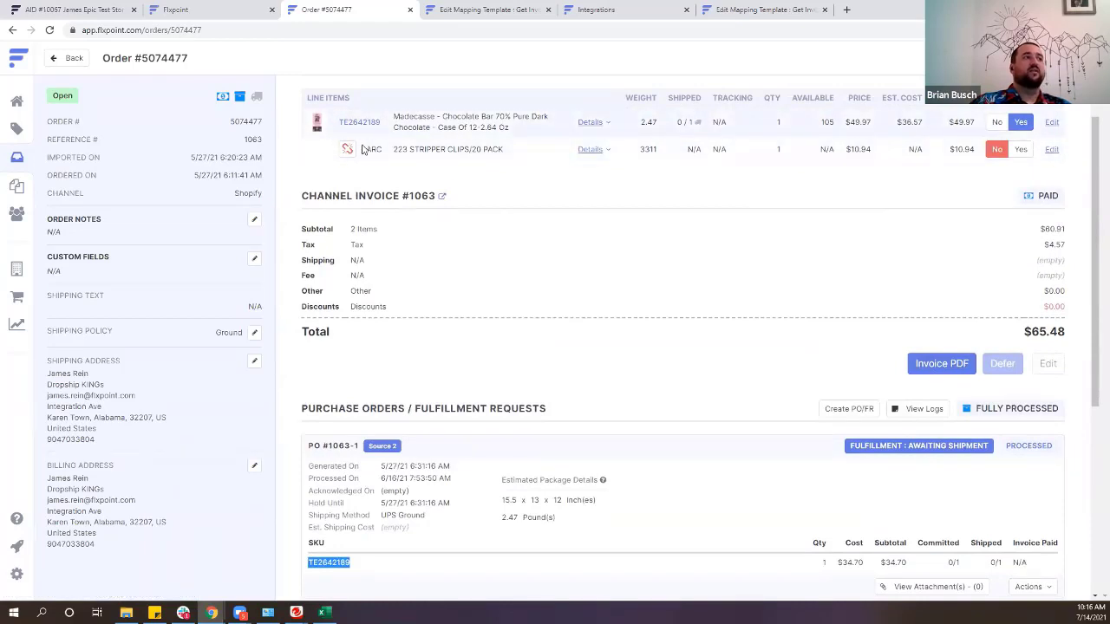
pyautogui.scroll(-1, 346, 260)
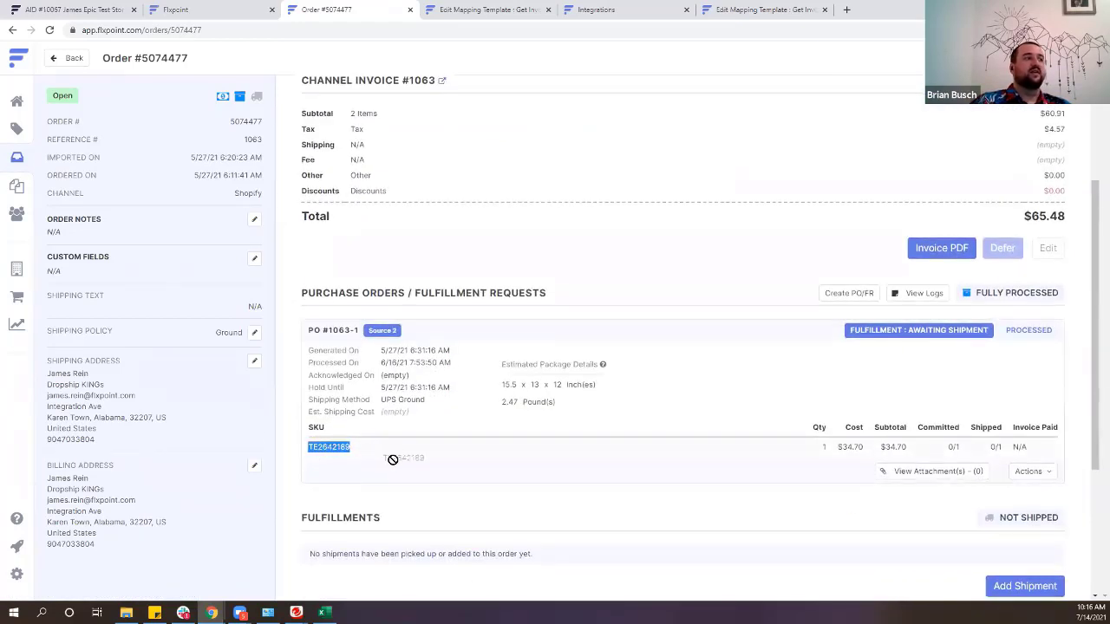
pyautogui.moveTo(372, 451); pyautogui.dragTo(321, 460)
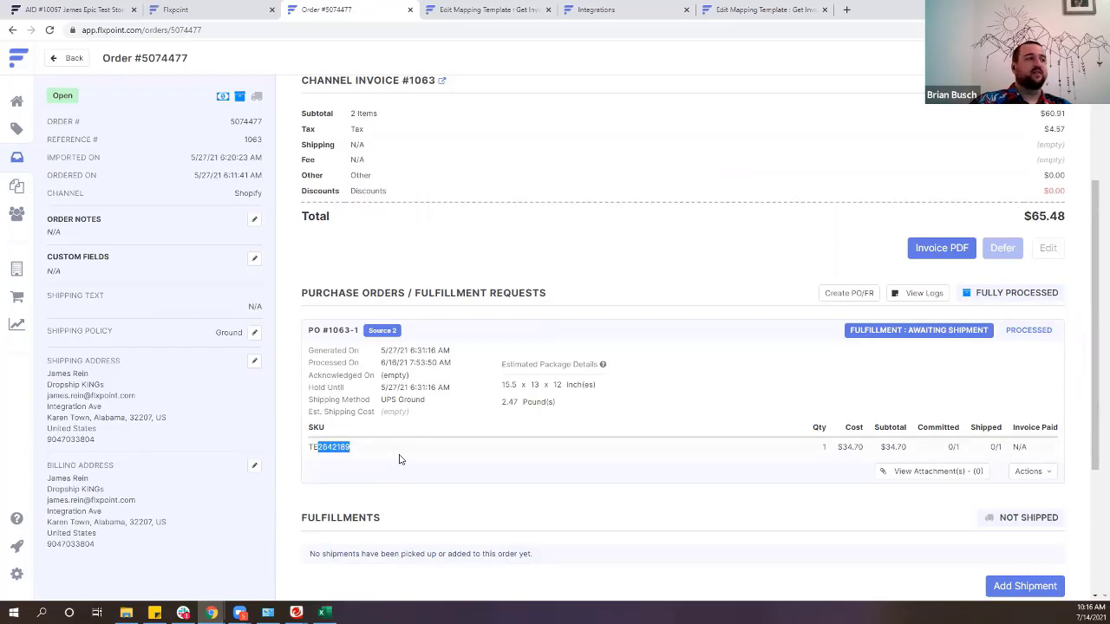
pyautogui.moveTo(400, 460); pyautogui.dragTo(305, 458)
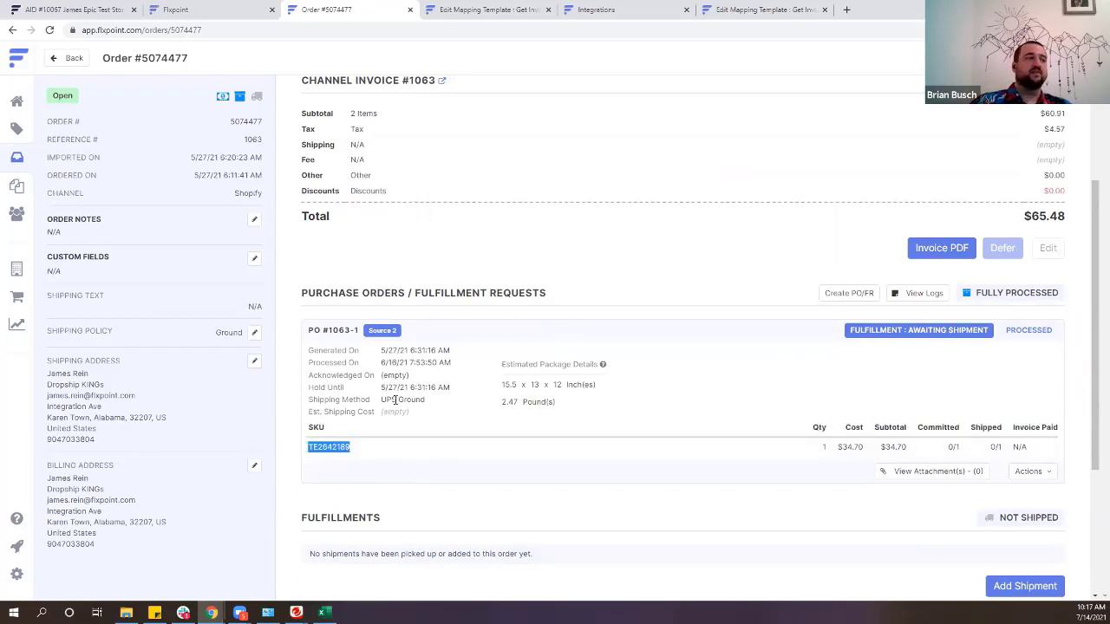
pyautogui.scroll(2, 506, 442)
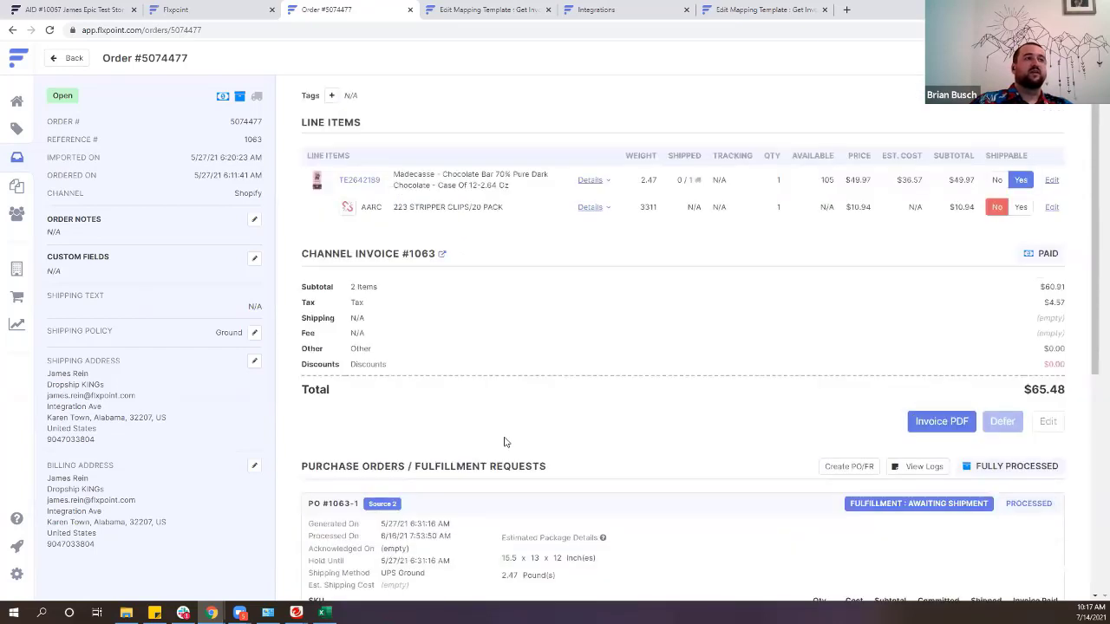
pyautogui.scroll(-2, 506, 442)
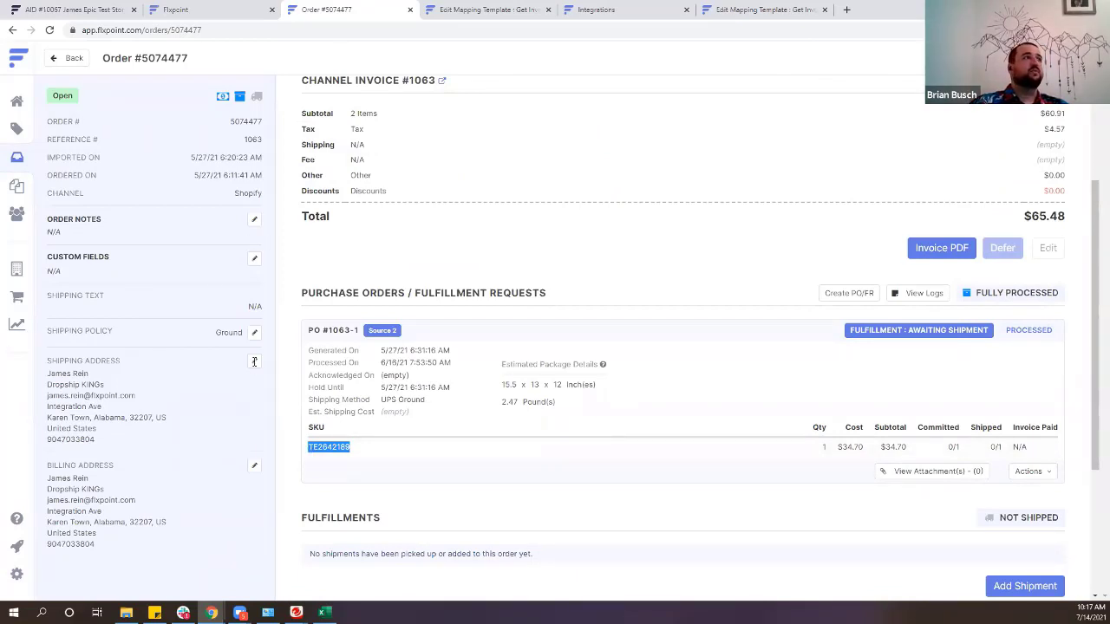
# Open the rules of the SKU field in the Get Invoices 1 mapping template.
pyautogui.click(485, 10)
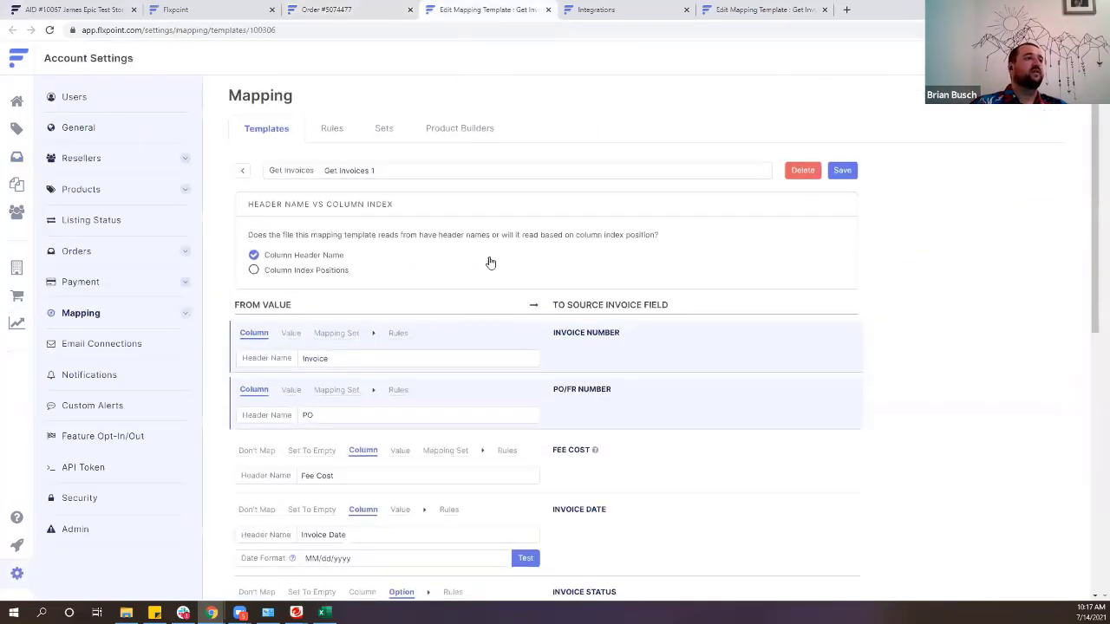
pyautogui.scroll(-3, 555, 304)
pyautogui.scroll(2, 290, 280)
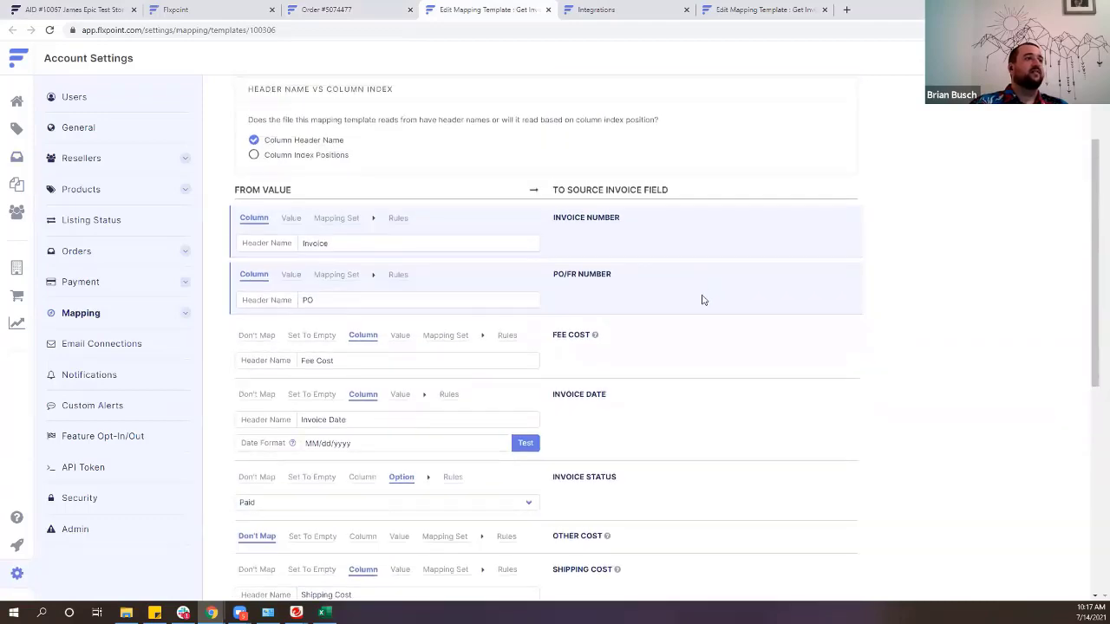
pyautogui.scroll(-5, 703, 300)
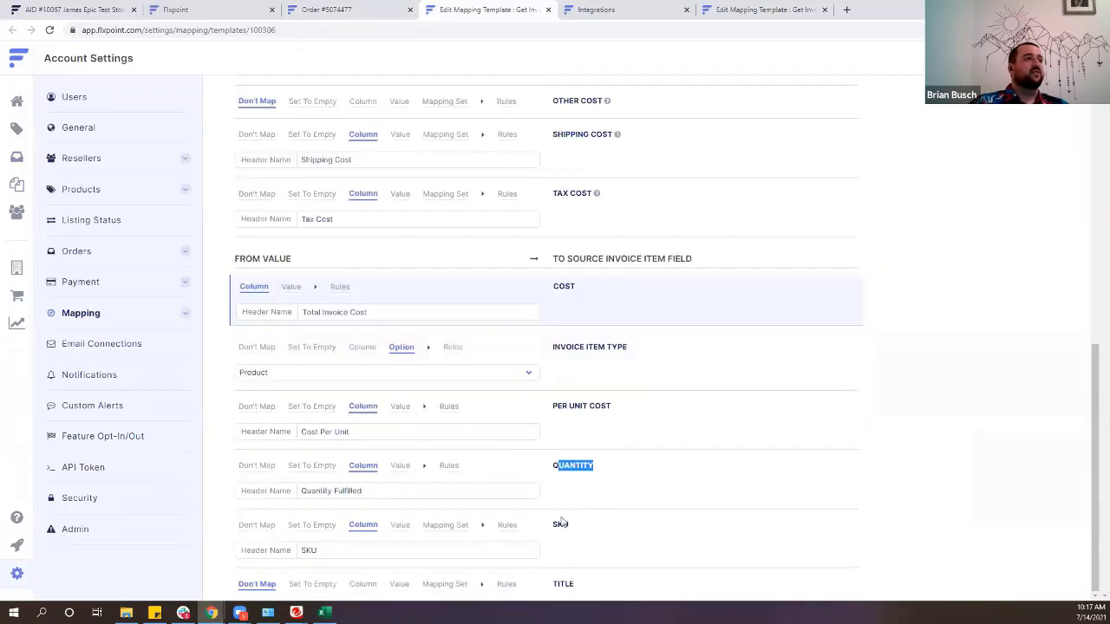
pyautogui.click(507, 525)
pyautogui.scroll(-2, 486, 468)
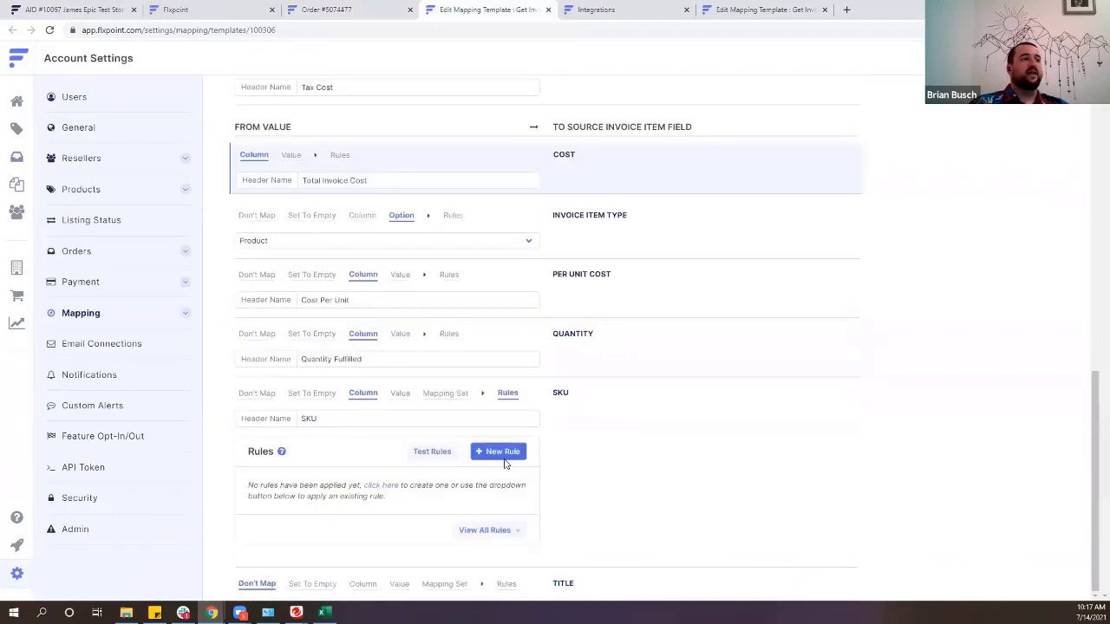
# Create a Conditional rule with String input for the SKU field, named Add Sku Prefix.
pyautogui.click(497, 452)
pyautogui.tripleClick(438, 250)
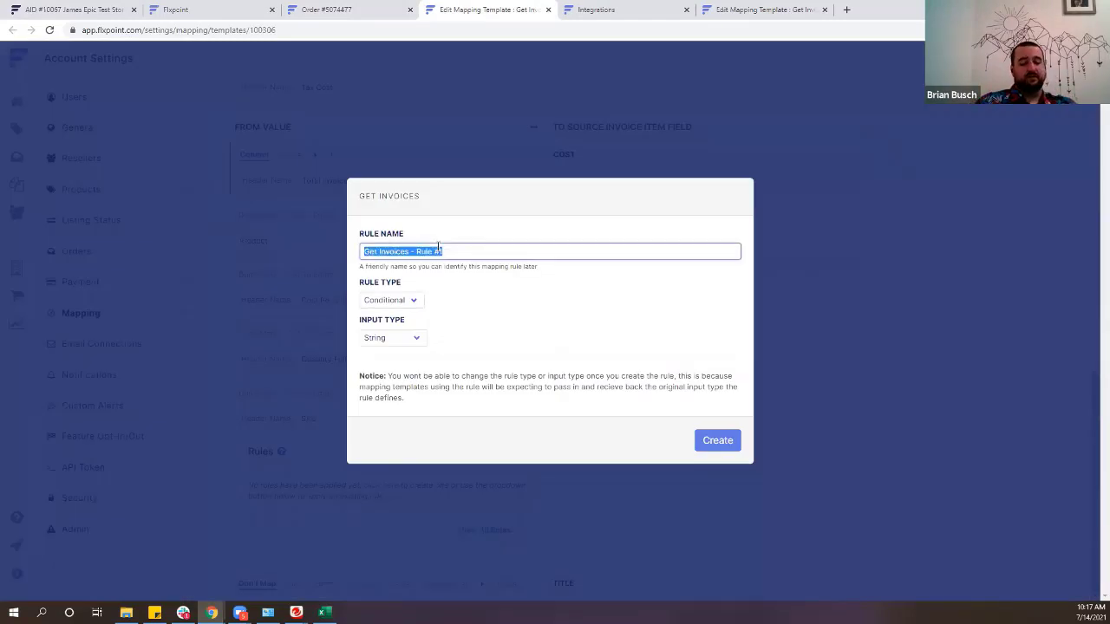
pyautogui.write('Add Sku')
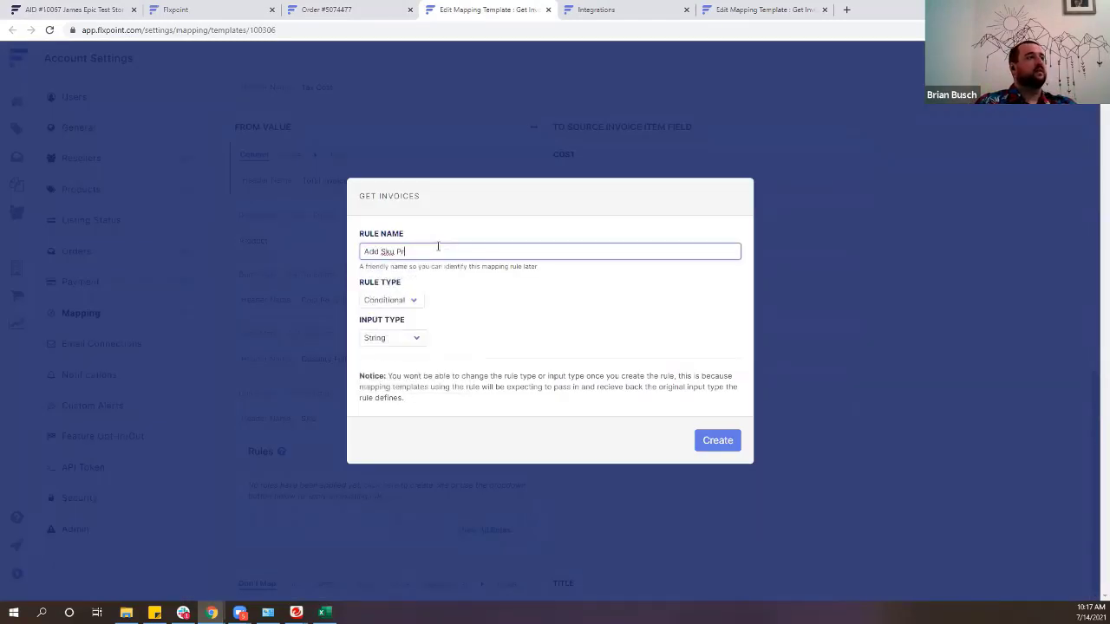
pyautogui.write(' Prefix')
pyautogui.click(719, 436)
# Set the Add Sku Prefix rule to always run and prefix the incoming value with TE.
pyautogui.click(336, 216)
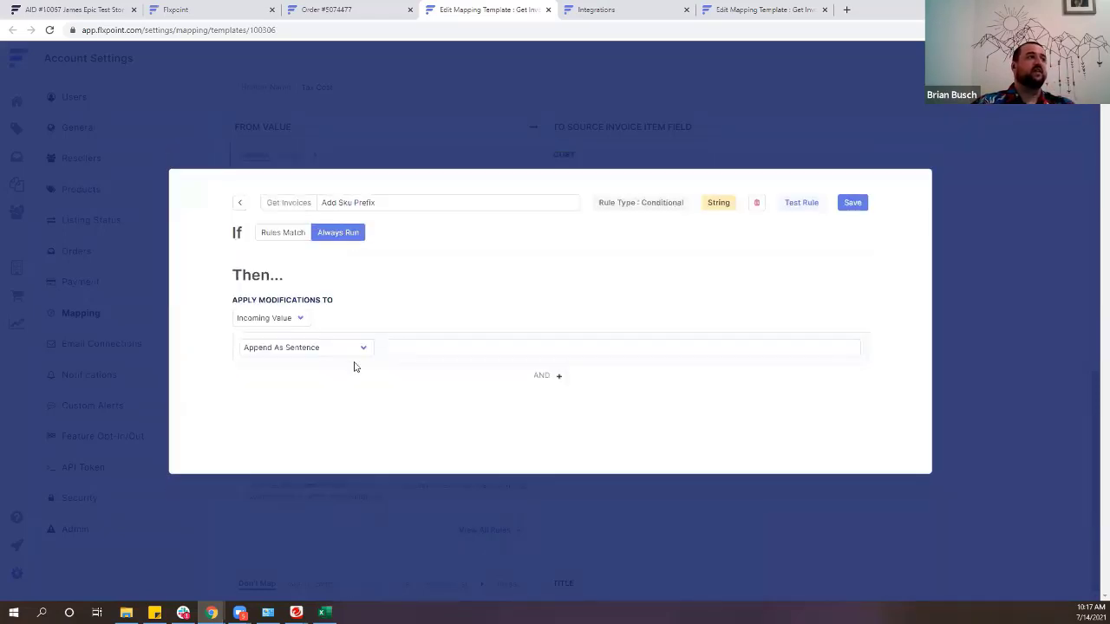
pyautogui.click(346, 347)
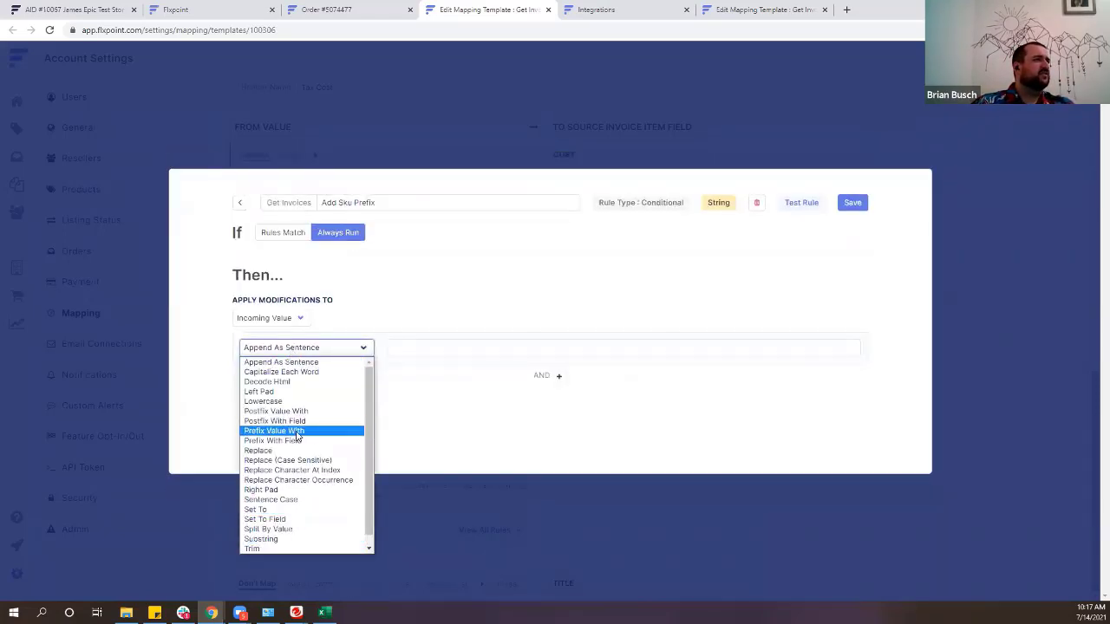
pyautogui.click(286, 431)
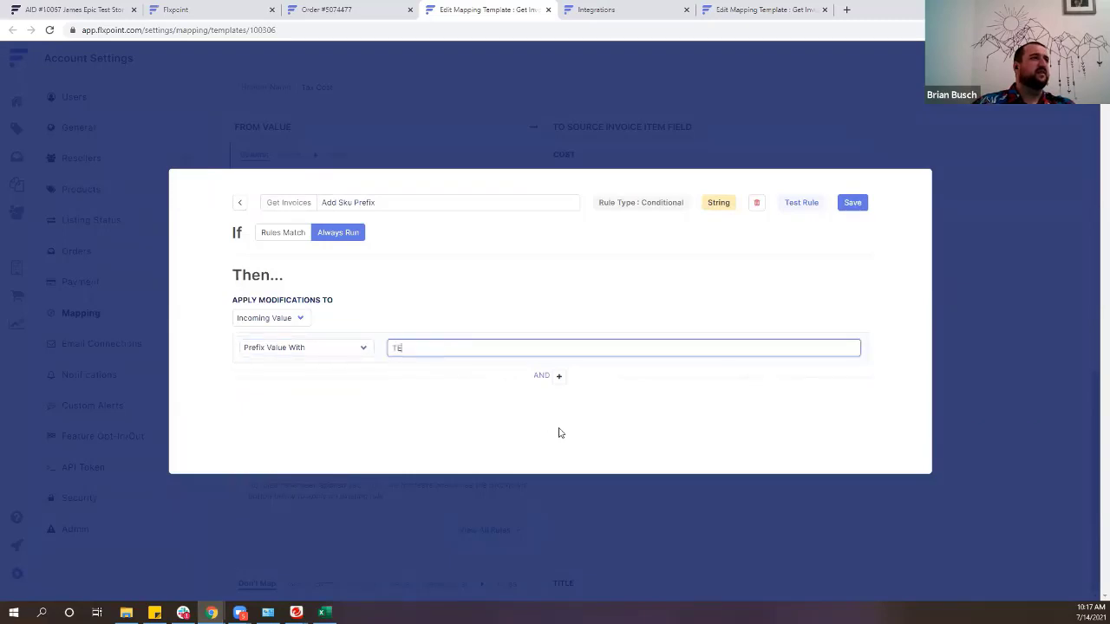
pyautogui.write('TE')
# Test the Add Sku Prefix rule with the incoming value 12345 and inspect the new value it outputs.
pyautogui.click(801, 202)
pyautogui.click(455, 350)
pyautogui.hotkey('ctrl', 'a')
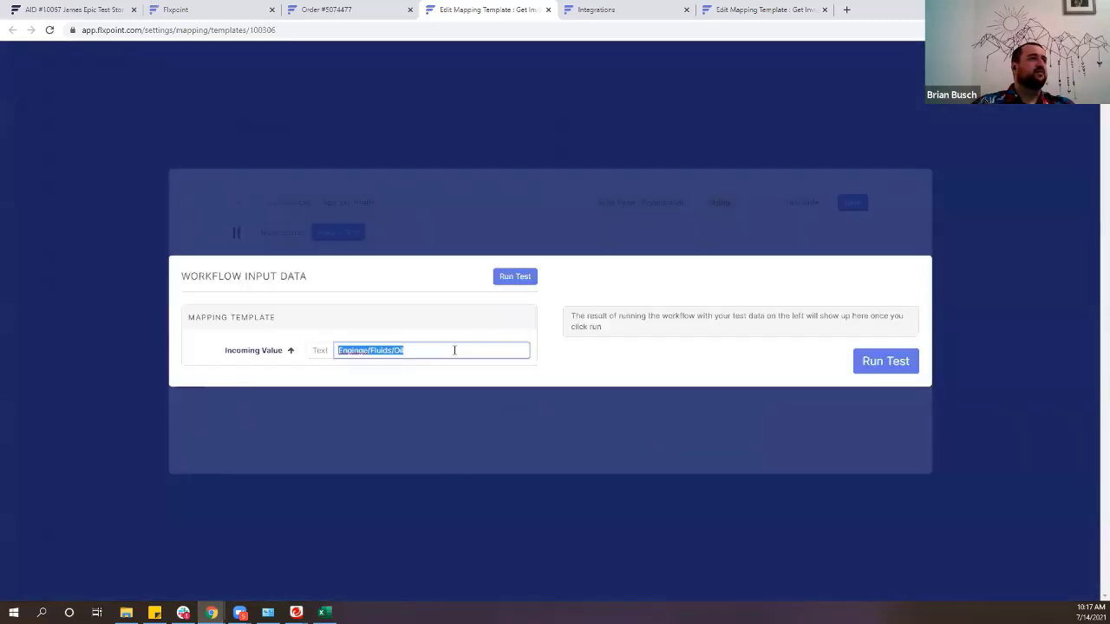
pyautogui.write('12345')
pyautogui.click(855, 371)
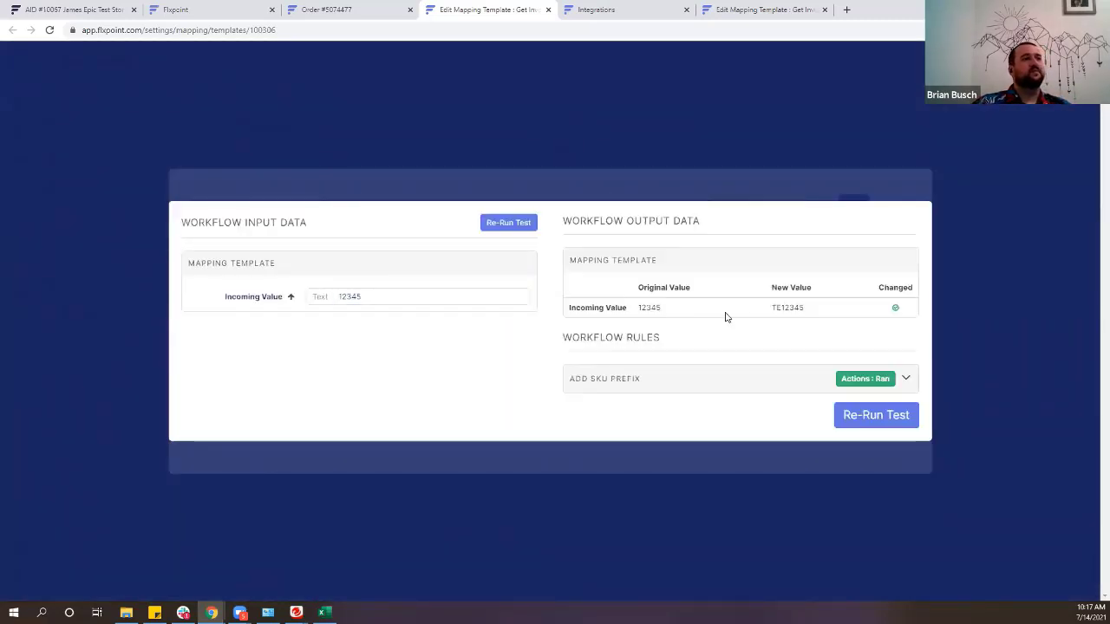
pyautogui.moveTo(768, 308); pyautogui.dragTo(829, 314)
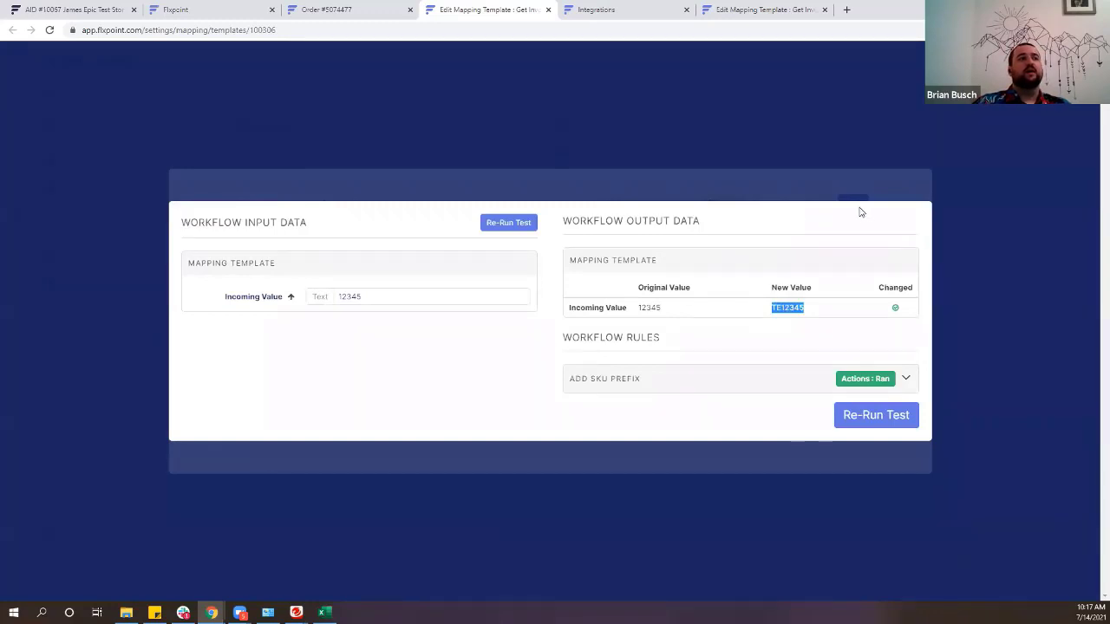
pyautogui.click(778, 309)
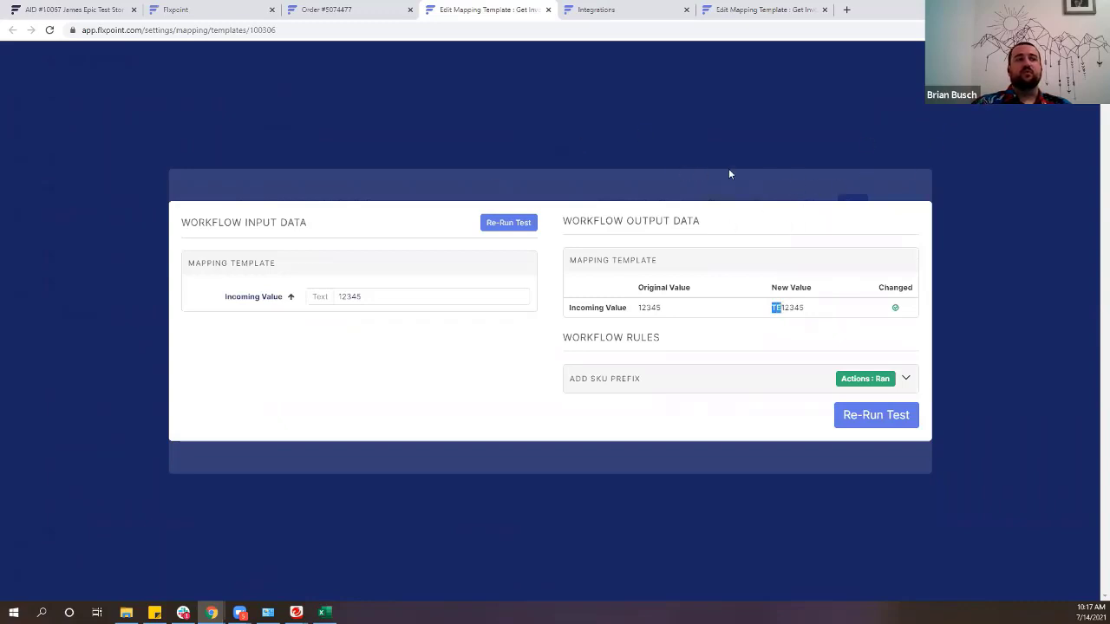
pyautogui.click(658, 157)
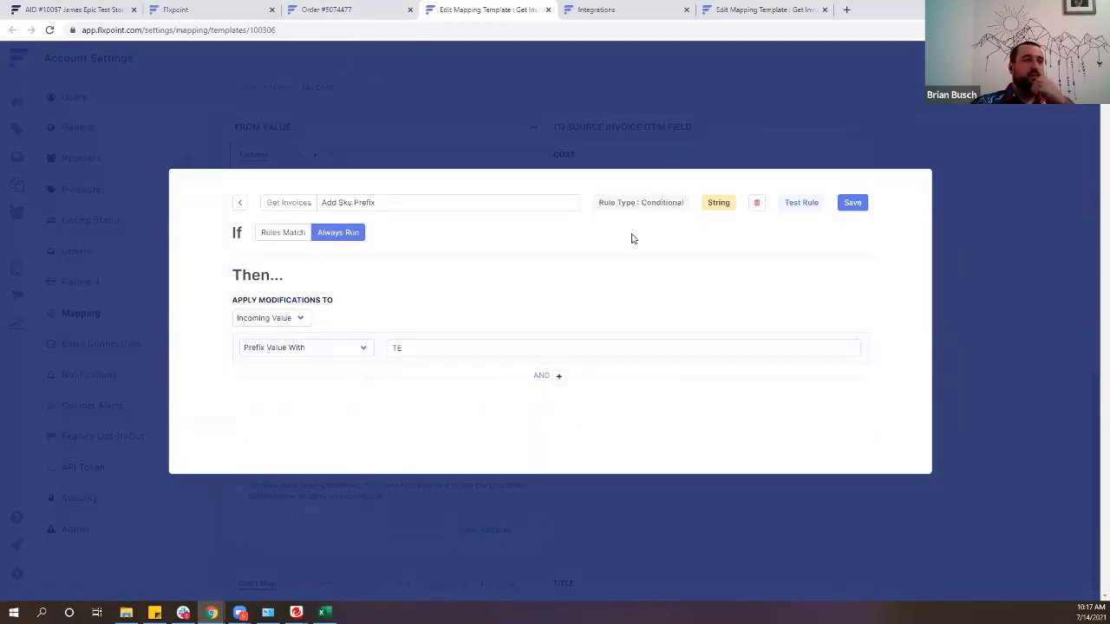
# Return to the Open order from 5/27/21, reload it and check its purchase order and Source Invoices sections.
pyautogui.click(351, 16)
pyautogui.scroll(1, 422, 275)
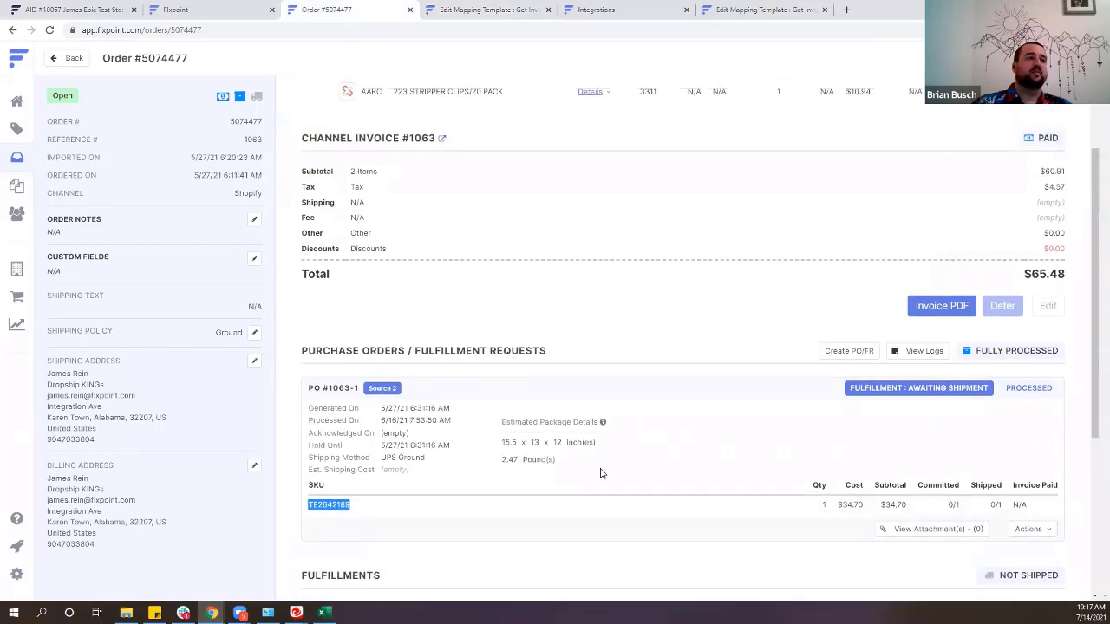
pyautogui.scroll(-4, 731, 471)
pyautogui.rightClick(751, 364)
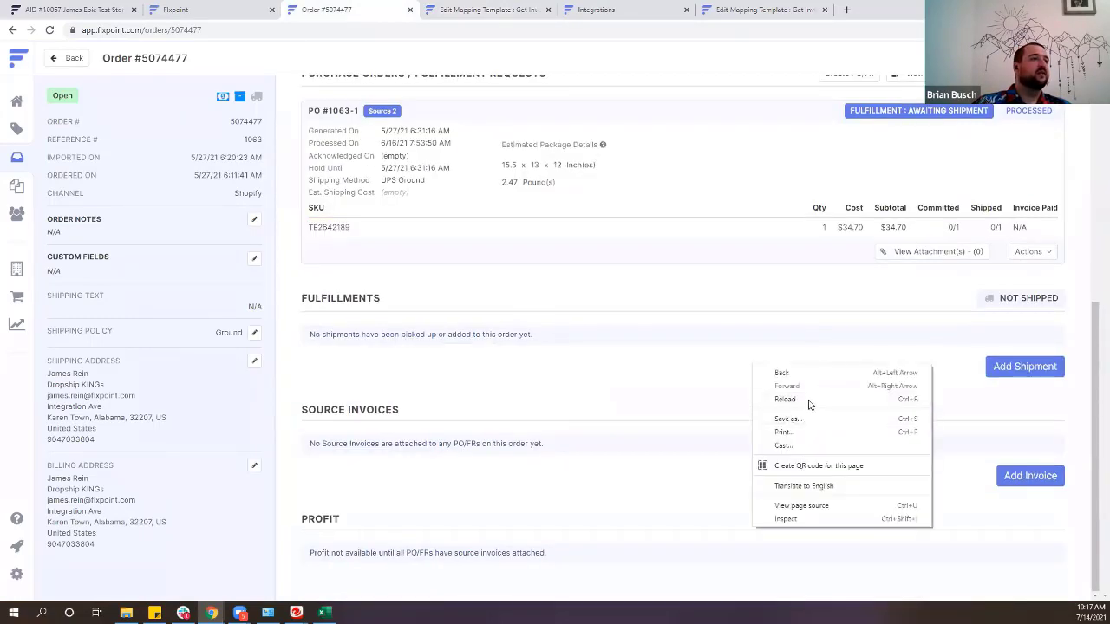
pyautogui.click(807, 398)
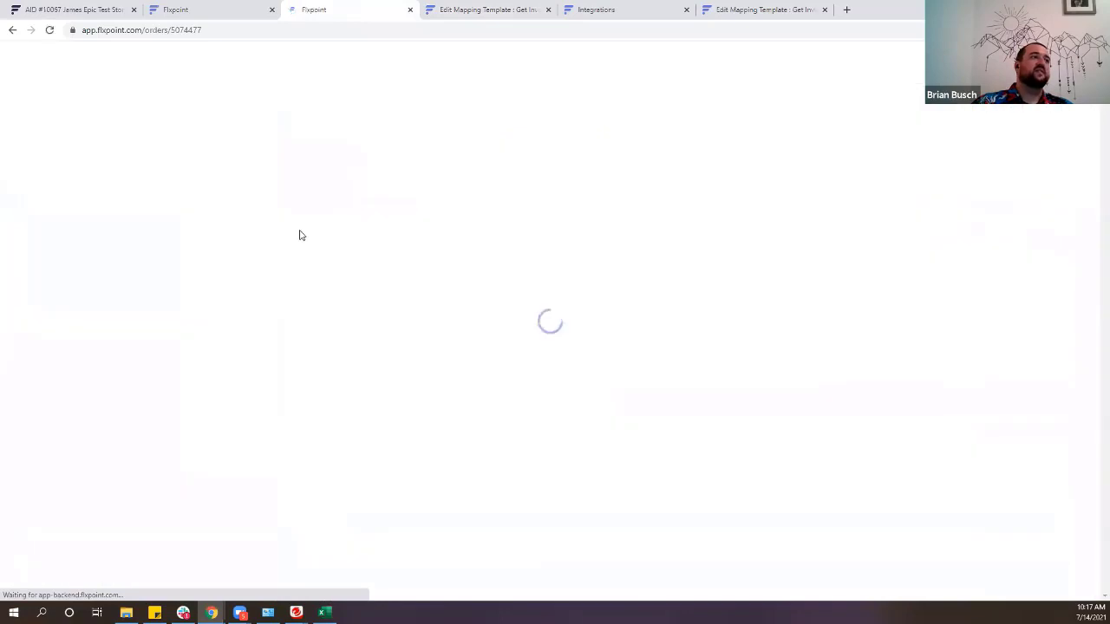
pyautogui.scroll(-5, 520, 454)
pyautogui.scroll(2, 339, 362)
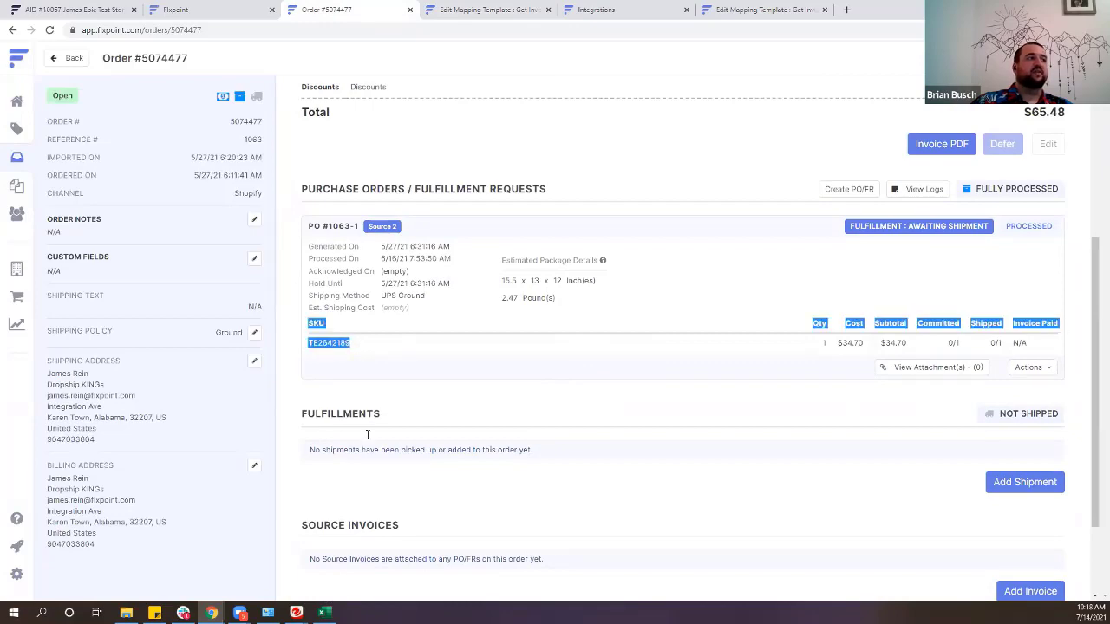
# Compare the order's line items with SKU TE2642189 on the Source 2 purchase order and refresh the order.
pyautogui.scroll(3, 367, 436)
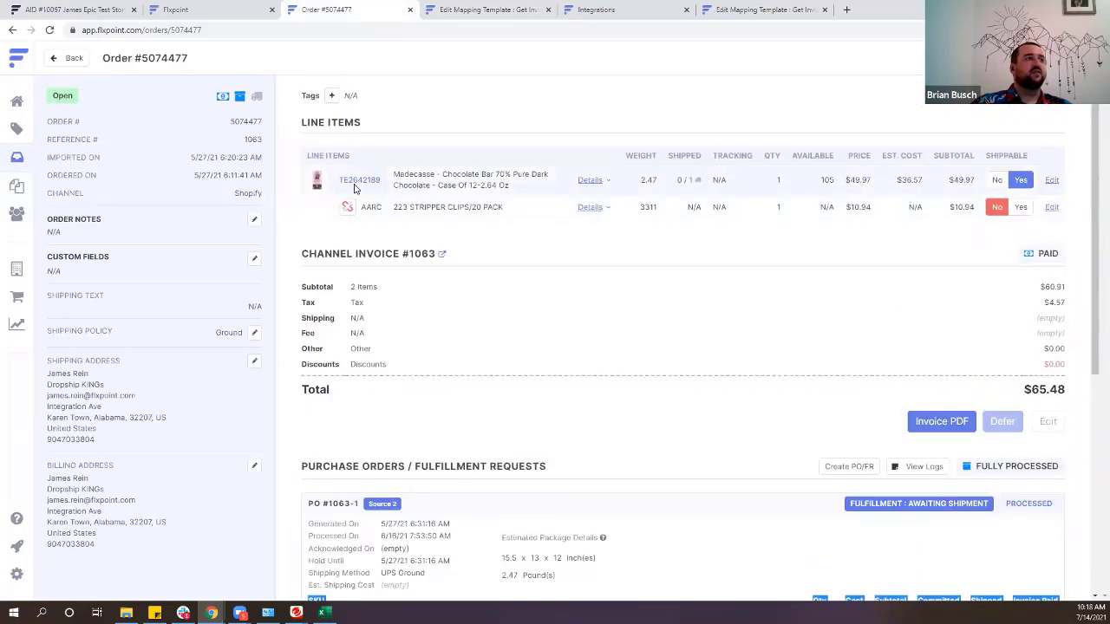
pyautogui.scroll(-3, 398, 503)
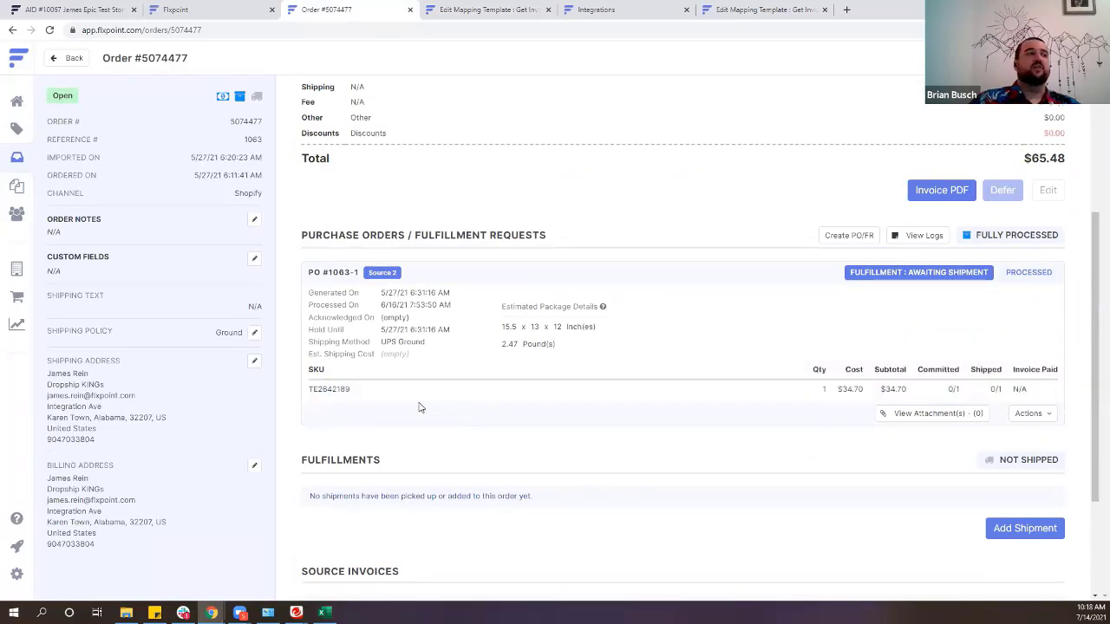
pyautogui.scroll(2, 451, 409)
pyautogui.scroll(-1, 374, 423)
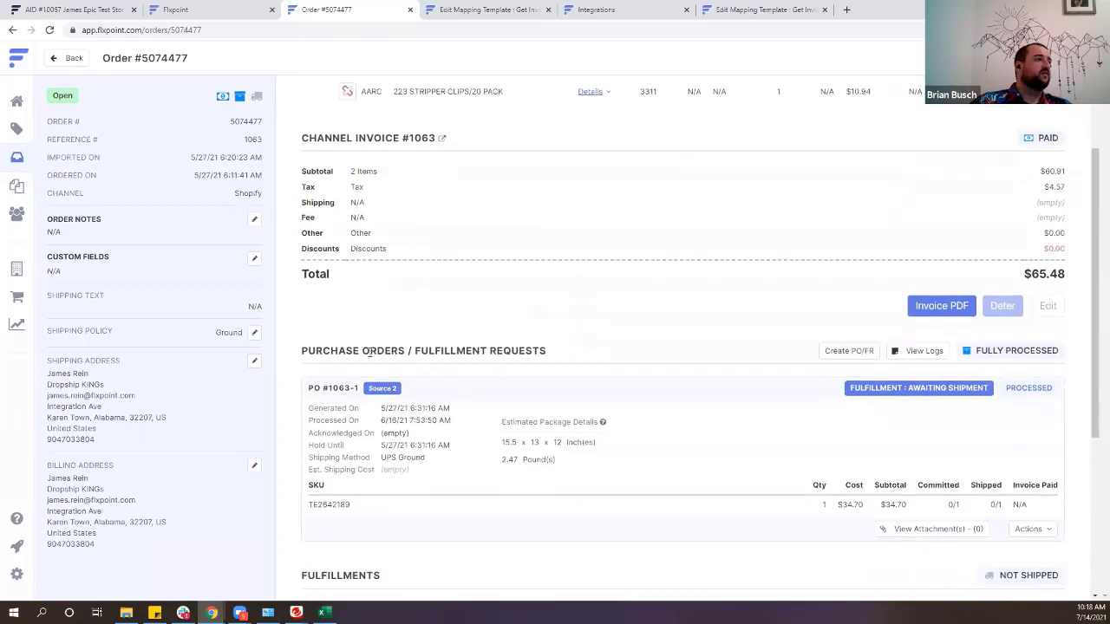
pyautogui.scroll(-3, 359, 397)
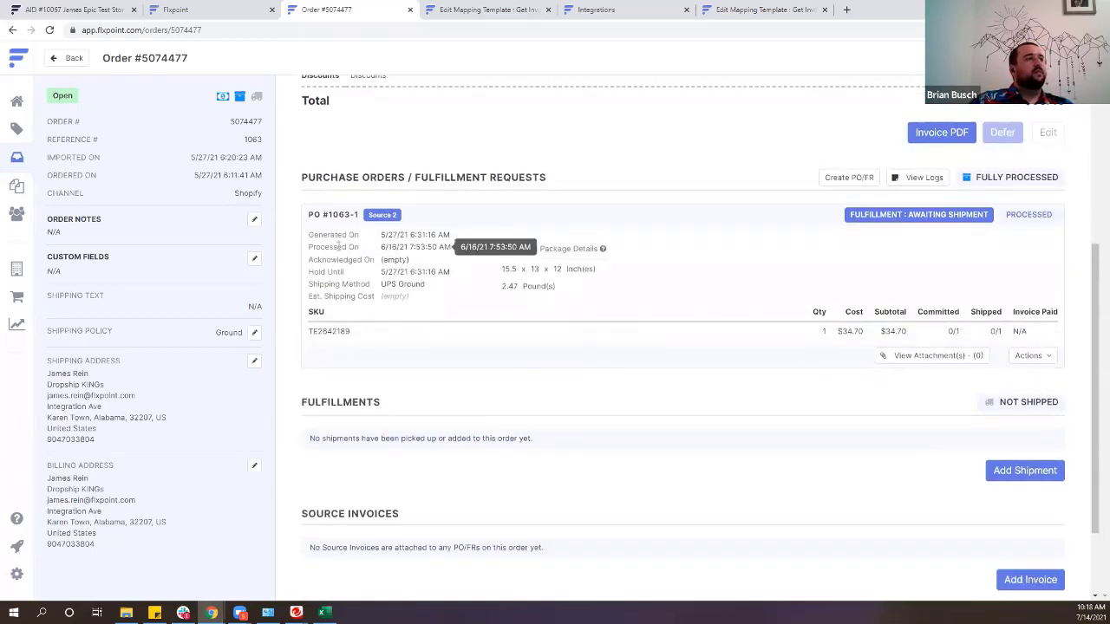
pyautogui.moveTo(329, 214); pyautogui.dragTo(597, 420)
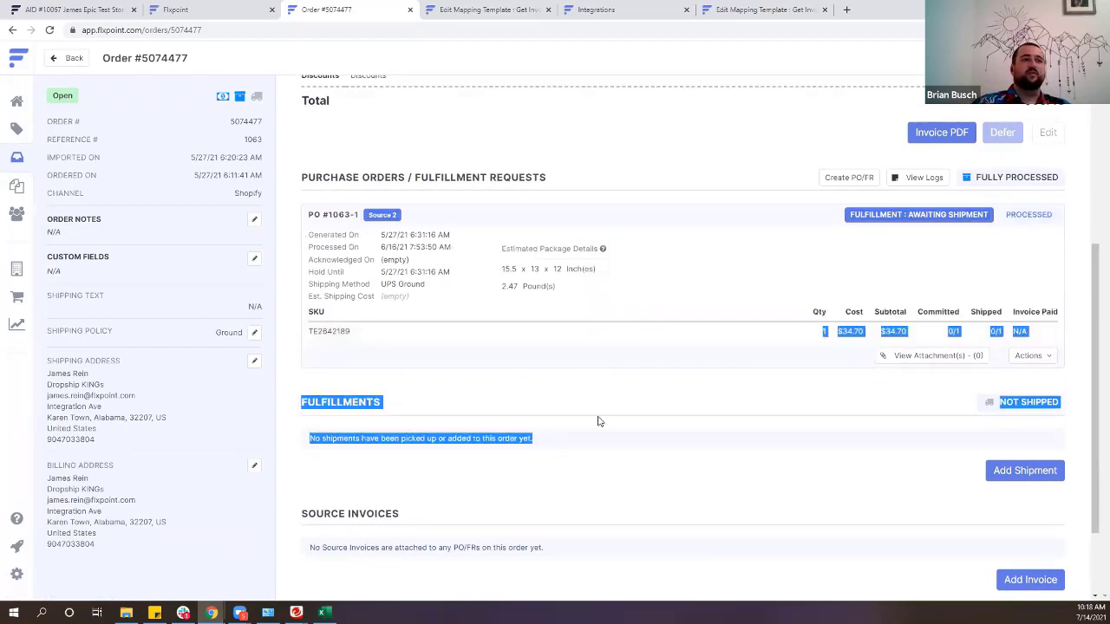
pyautogui.click(737, 427)
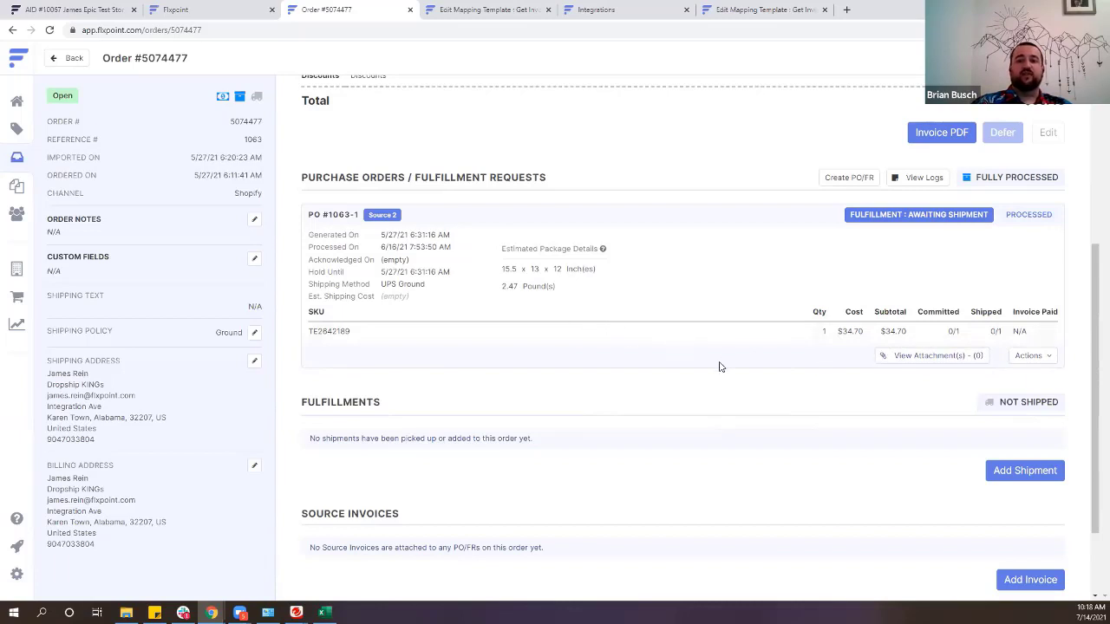
pyautogui.rightClick(584, 386)
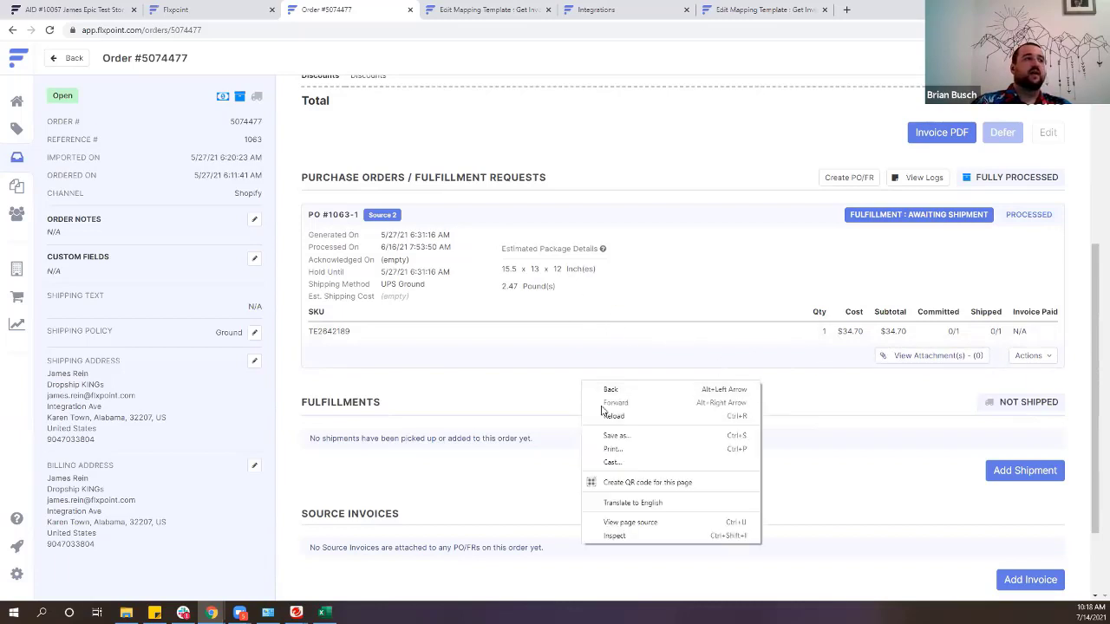
pyautogui.click(609, 416)
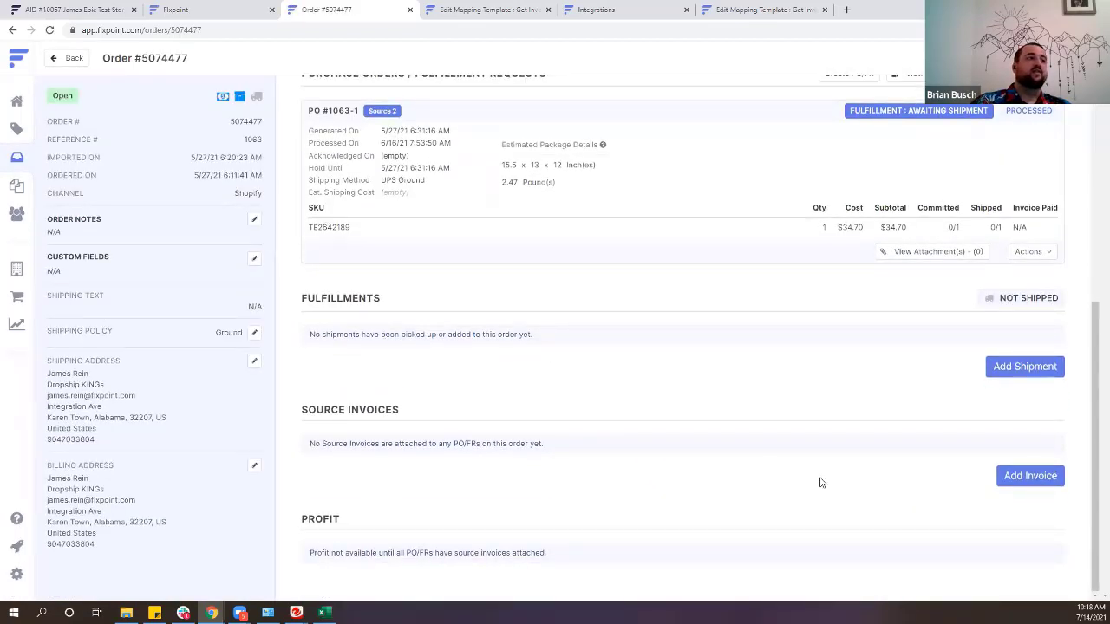
# Start a new source invoice on the order with four line items and set the first one's type to Product.
pyautogui.click(1027, 476)
pyautogui.click(702, 398)
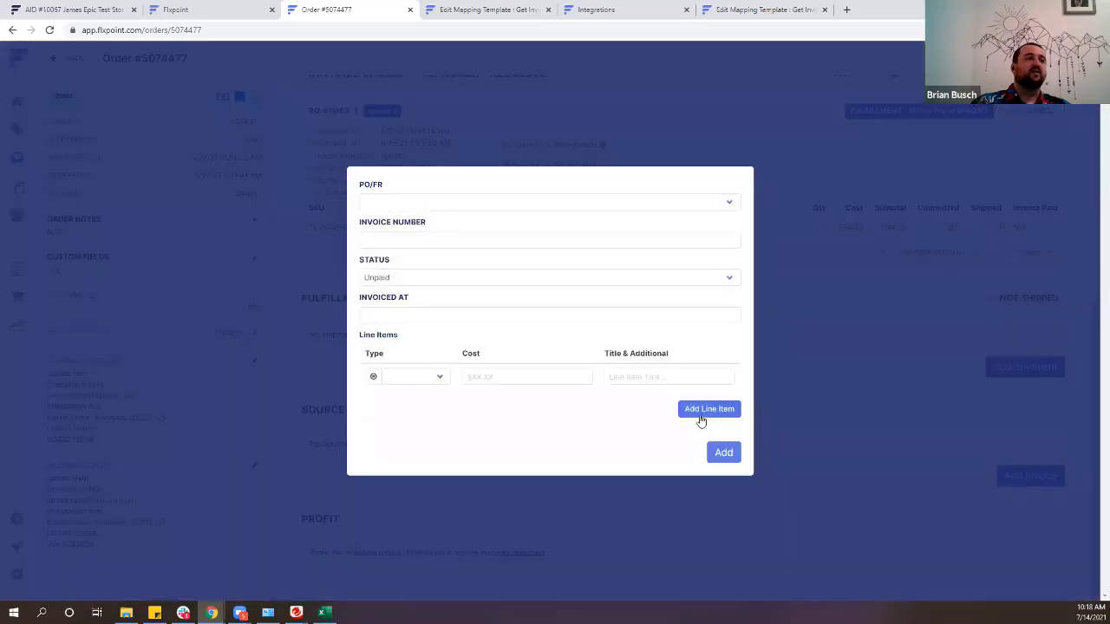
pyautogui.click(704, 412)
pyautogui.click(705, 424)
pyautogui.click(702, 436)
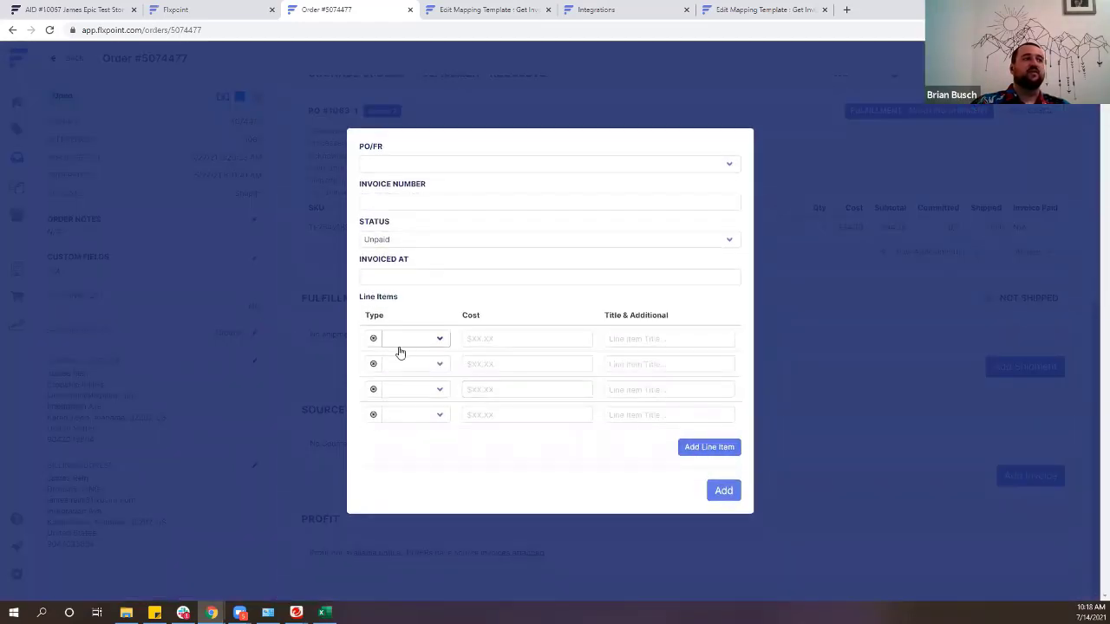
pyautogui.click(431, 339)
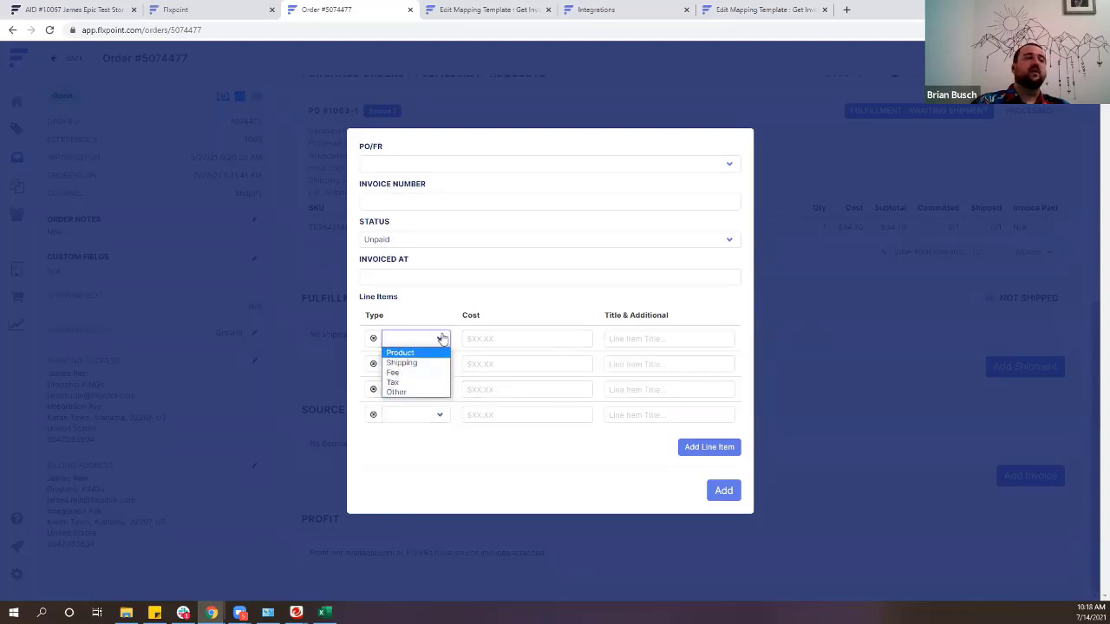
pyautogui.click(399, 352)
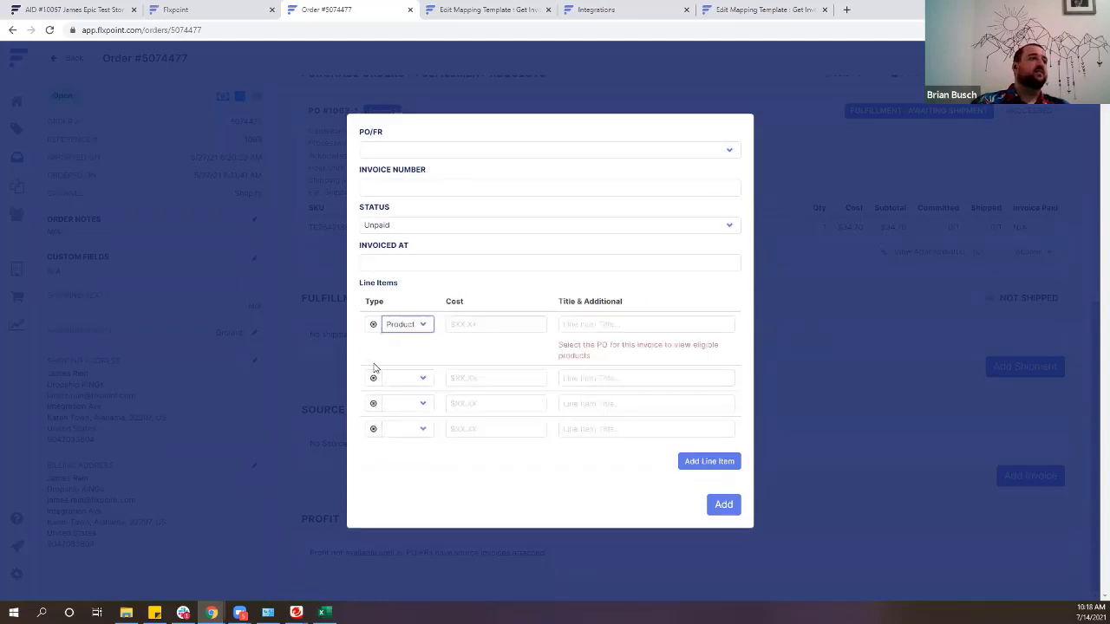
# Remove the three blank line items and discard the draft source invoice without adding it.
pyautogui.click(375, 382)
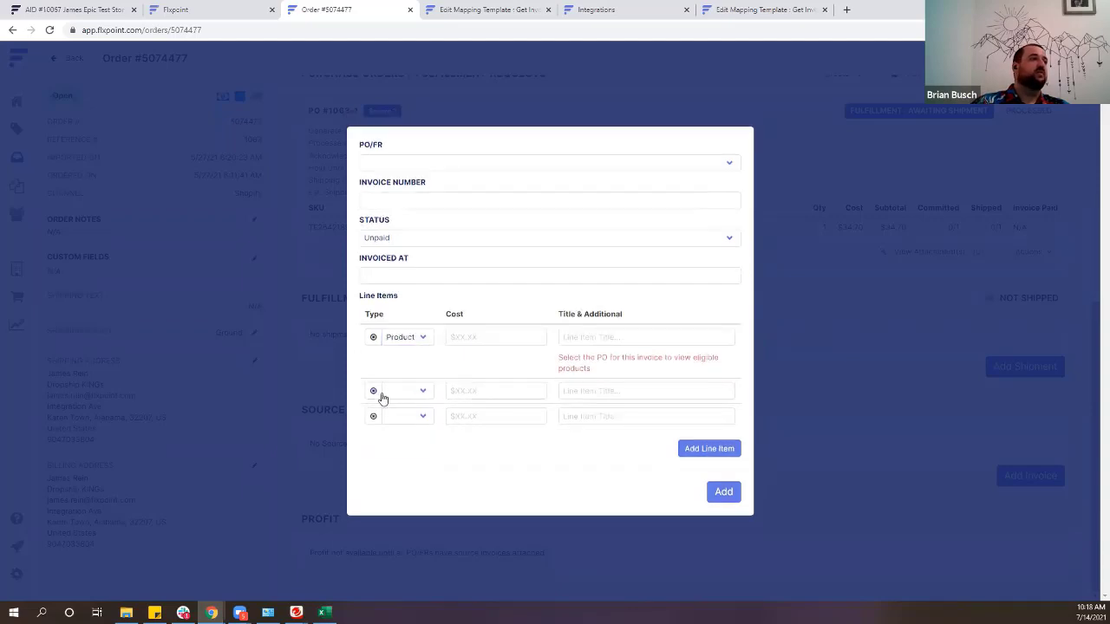
pyautogui.click(375, 392)
pyautogui.click(373, 400)
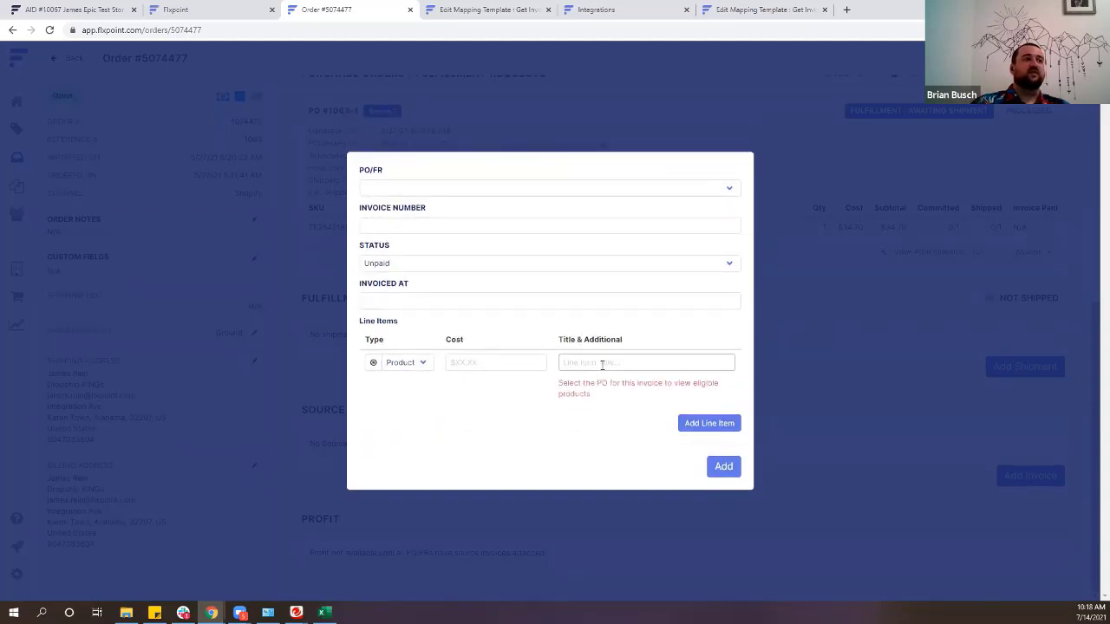
pyautogui.click(501, 369)
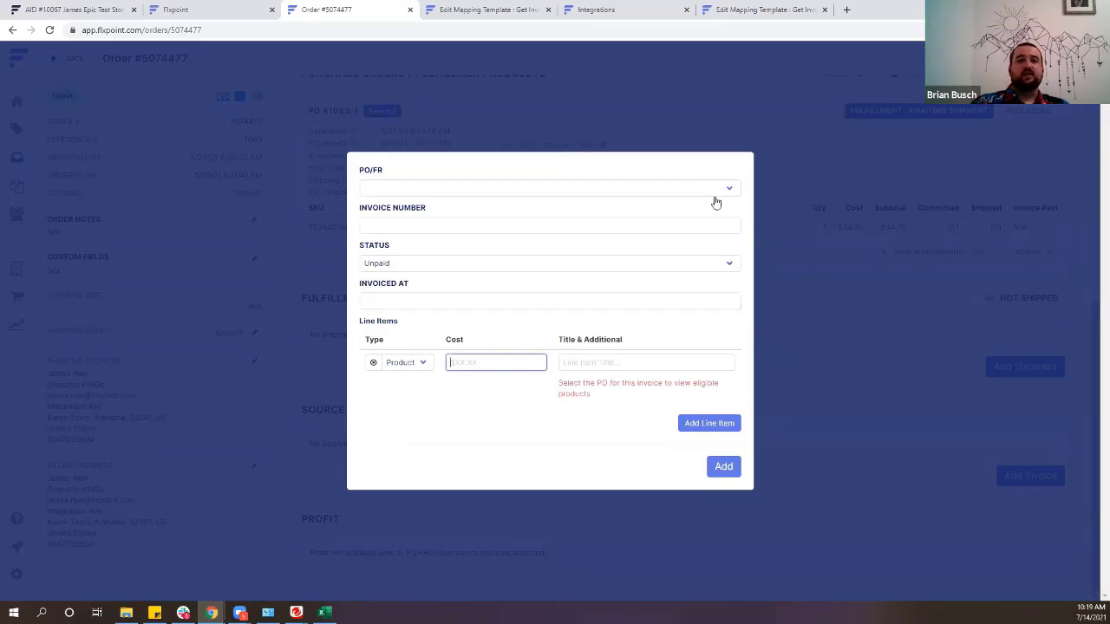
pyautogui.click(778, 170)
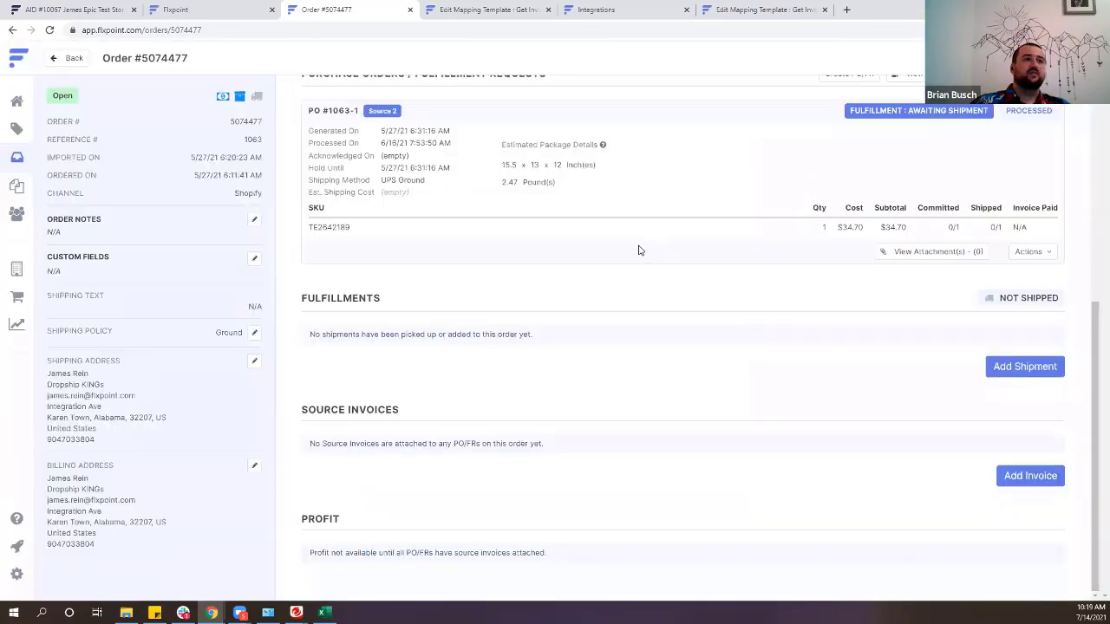
# Compare the subtotal of line item TE2642189 with the channel invoice total and reload the order.
pyautogui.scroll(3, 636, 251)
pyautogui.scroll(3, 646, 277)
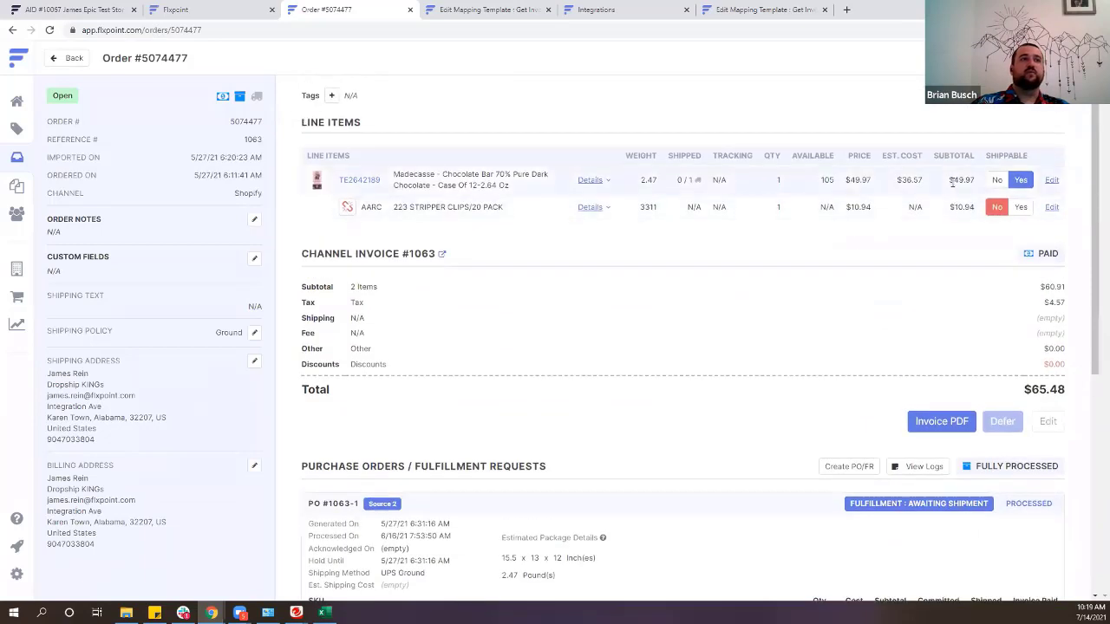
pyautogui.moveTo(974, 182); pyautogui.dragTo(949, 180)
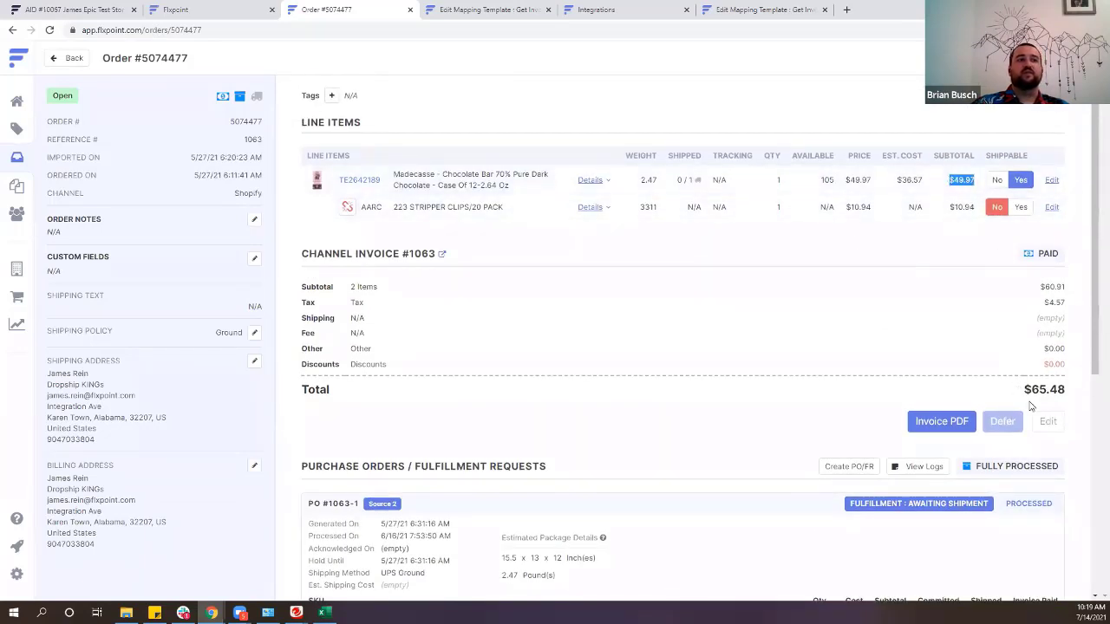
pyautogui.moveTo(1025, 390); pyautogui.dragTo(1086, 408)
pyautogui.click(1056, 372)
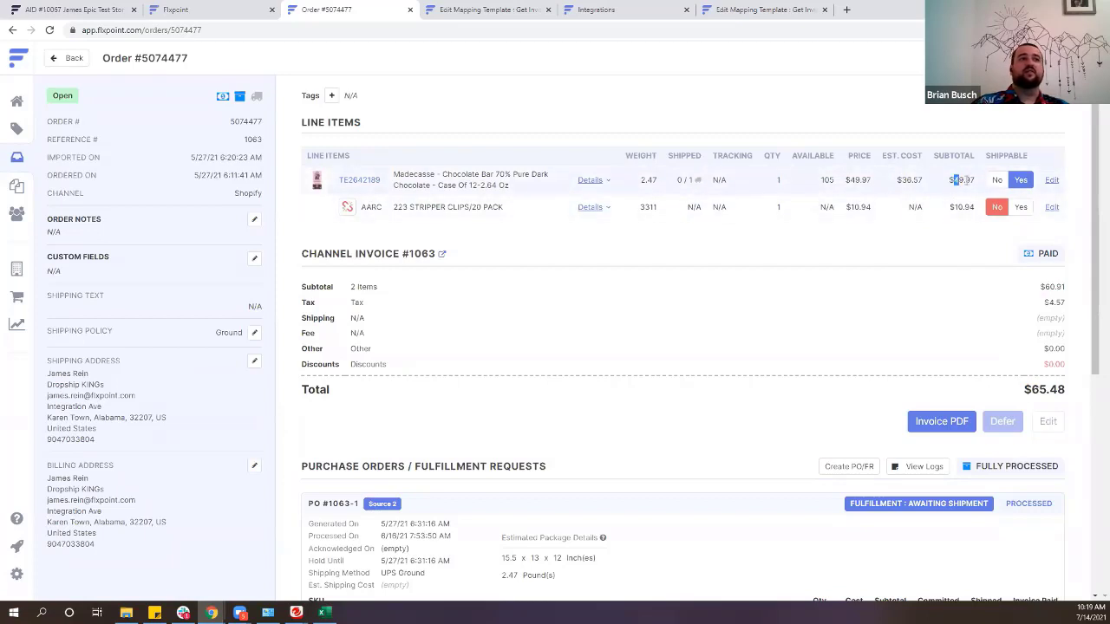
pyautogui.scroll(-5, 790, 287)
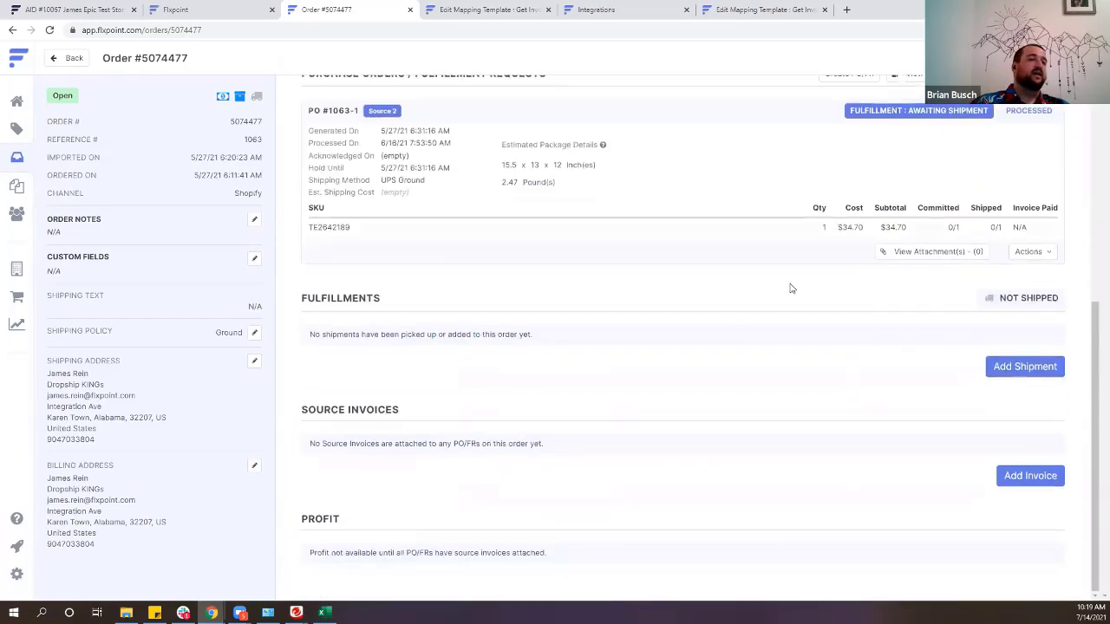
pyautogui.rightClick(749, 320)
pyautogui.click(780, 352)
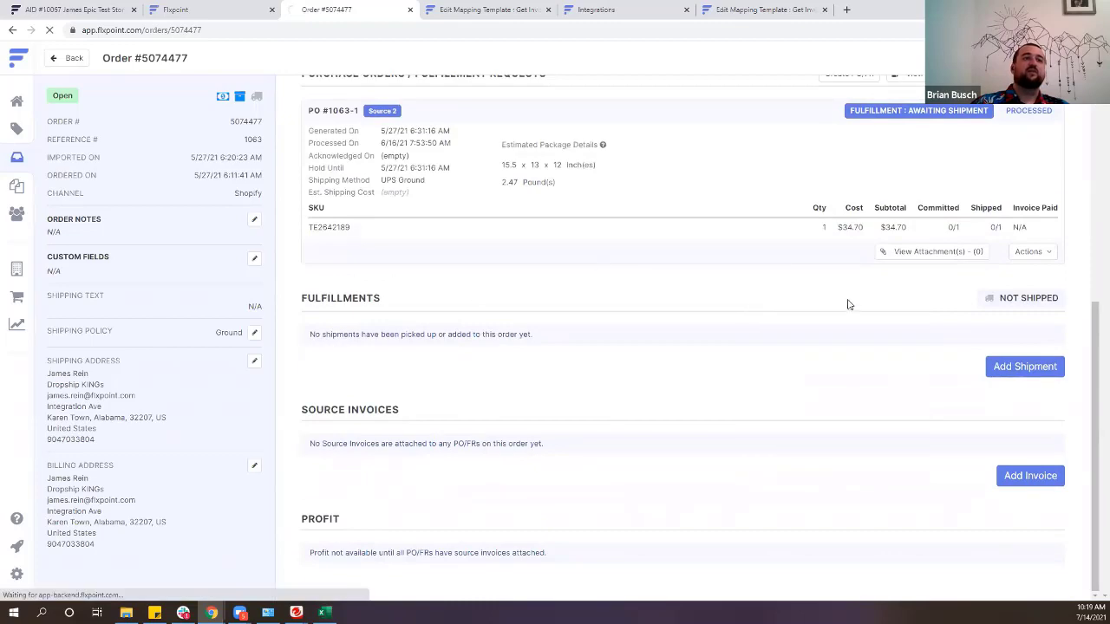
# Review the Madecasse chocolate bar line item and the Source Invoices and Profit sections, refreshing the order once more.
pyautogui.scroll(-5, 757, 306)
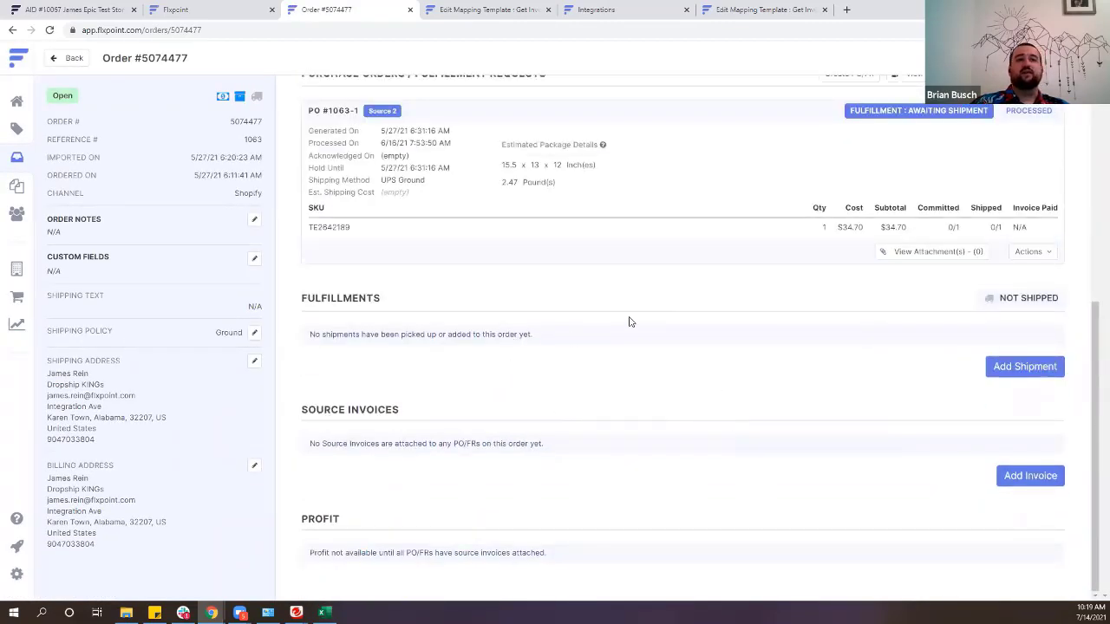
pyautogui.scroll(5, 563, 323)
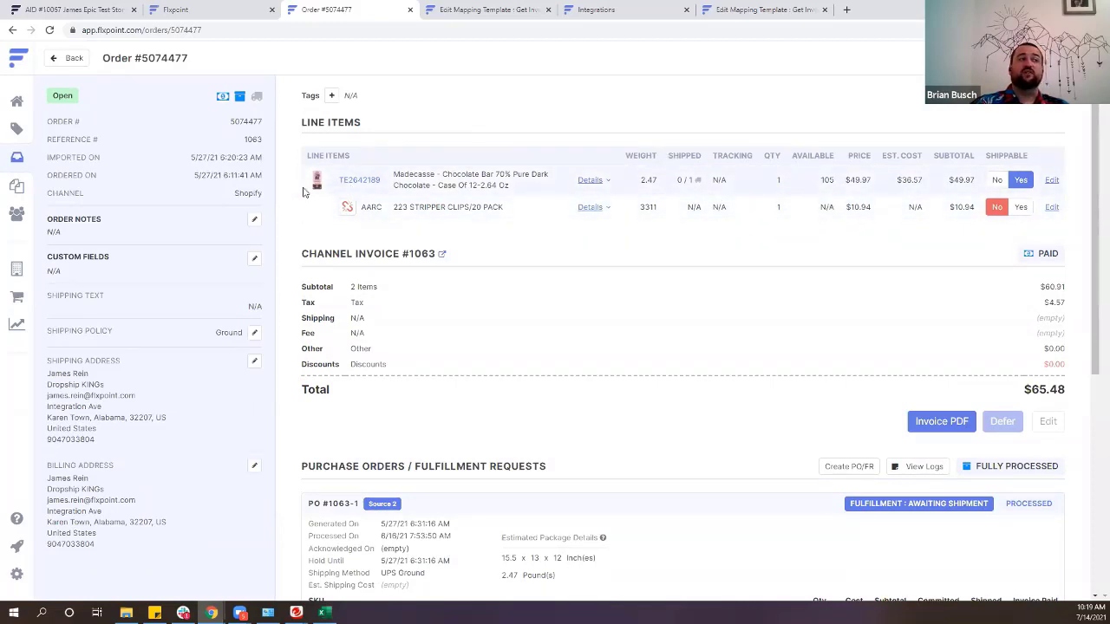
pyautogui.moveTo(394, 175)
pyautogui.mouseDown()
pyautogui.moveTo(526, 195)
pyautogui.moveTo(392, 173)
pyautogui.mouseUp()
pyautogui.click(526, 187)
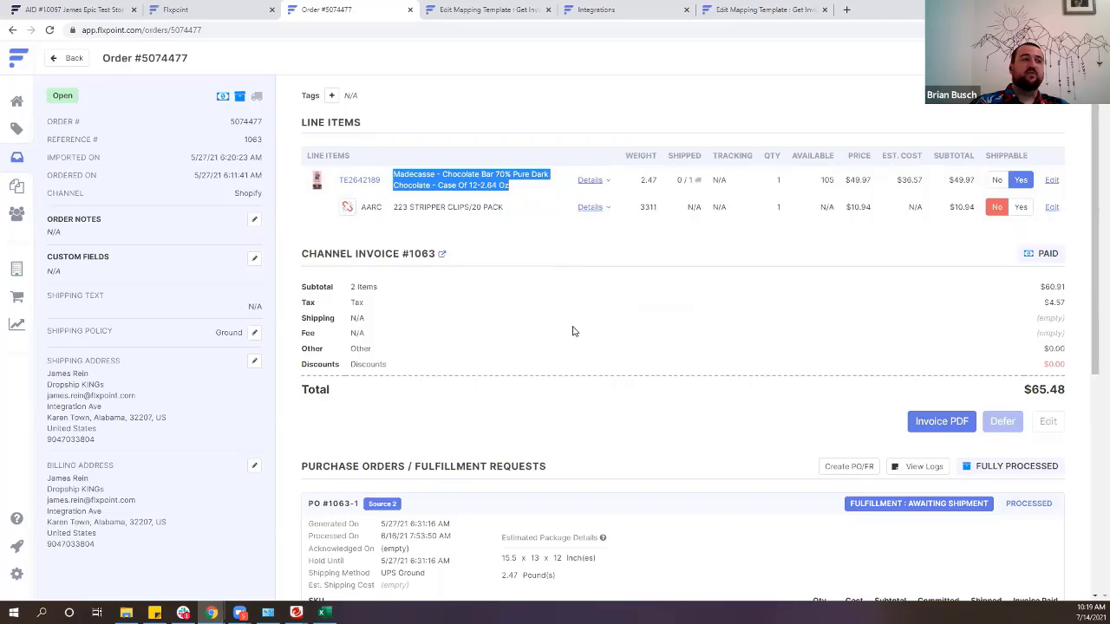
pyautogui.scroll(-5, 714, 359)
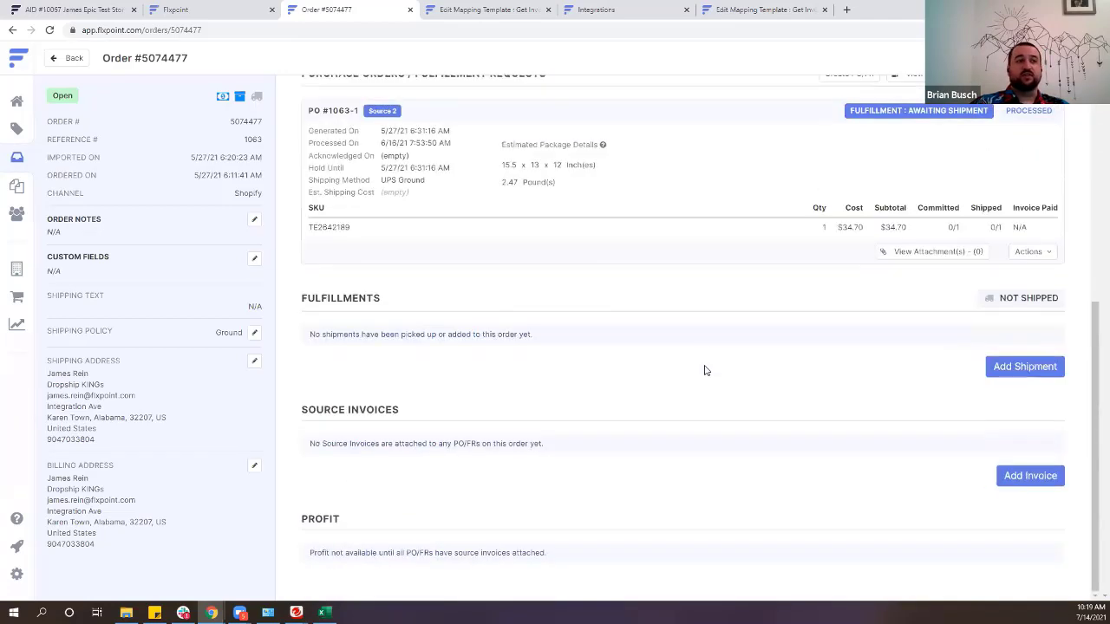
pyautogui.rightClick(704, 371)
pyautogui.click(727, 405)
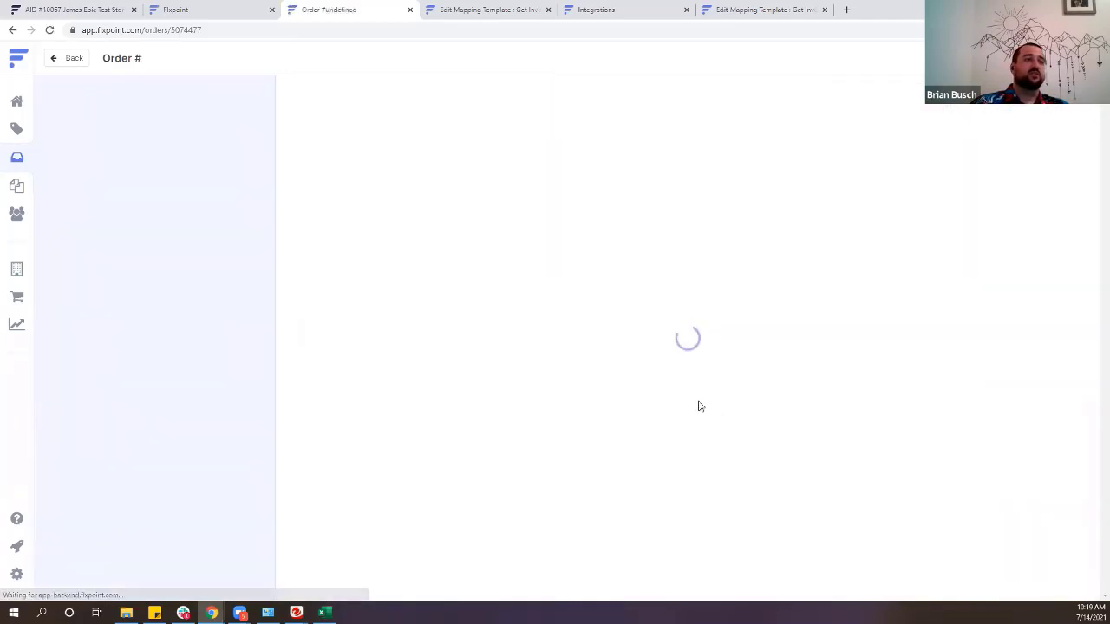
# Check the order's Source Invoices and Profit sections and look up the status of Source 2's Get Invoices sync.
pyautogui.scroll(-5, 633, 319)
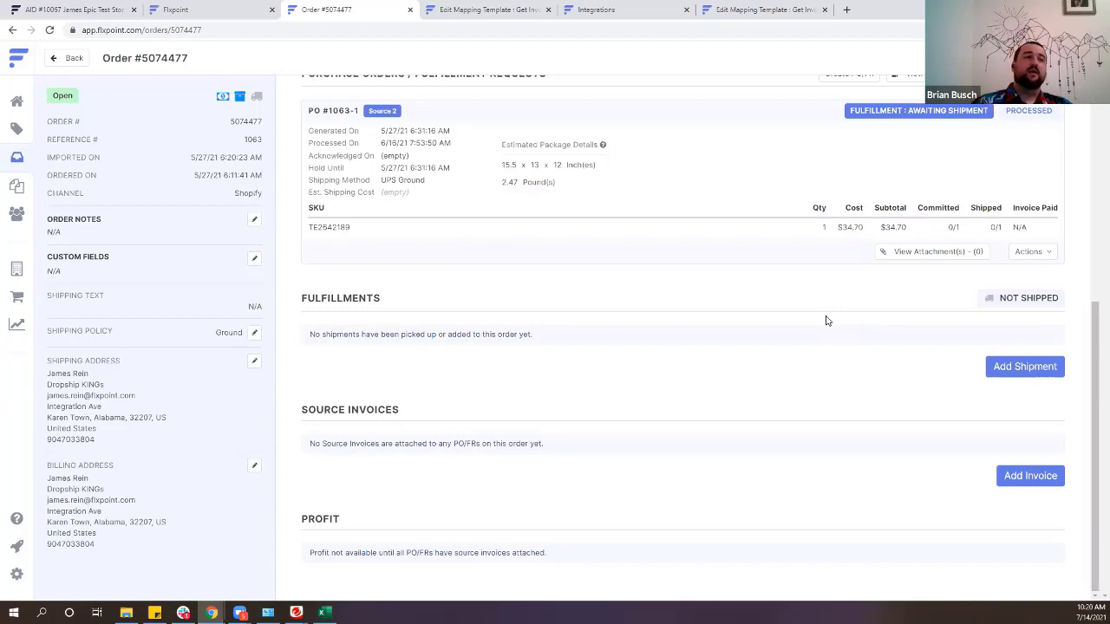
pyautogui.rightClick(809, 338)
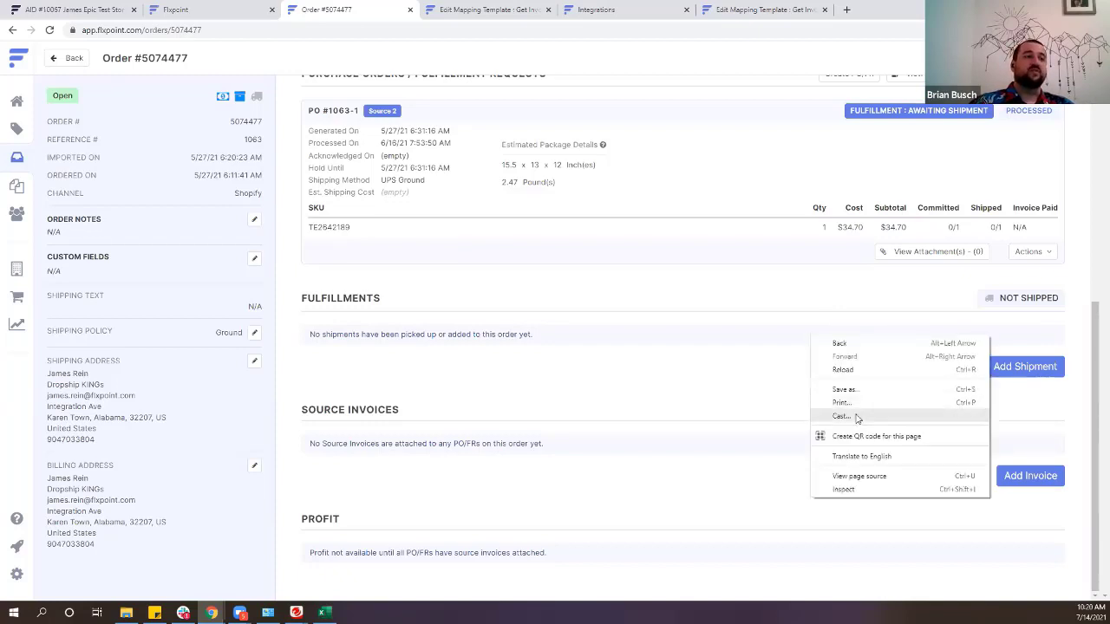
pyautogui.click(919, 377)
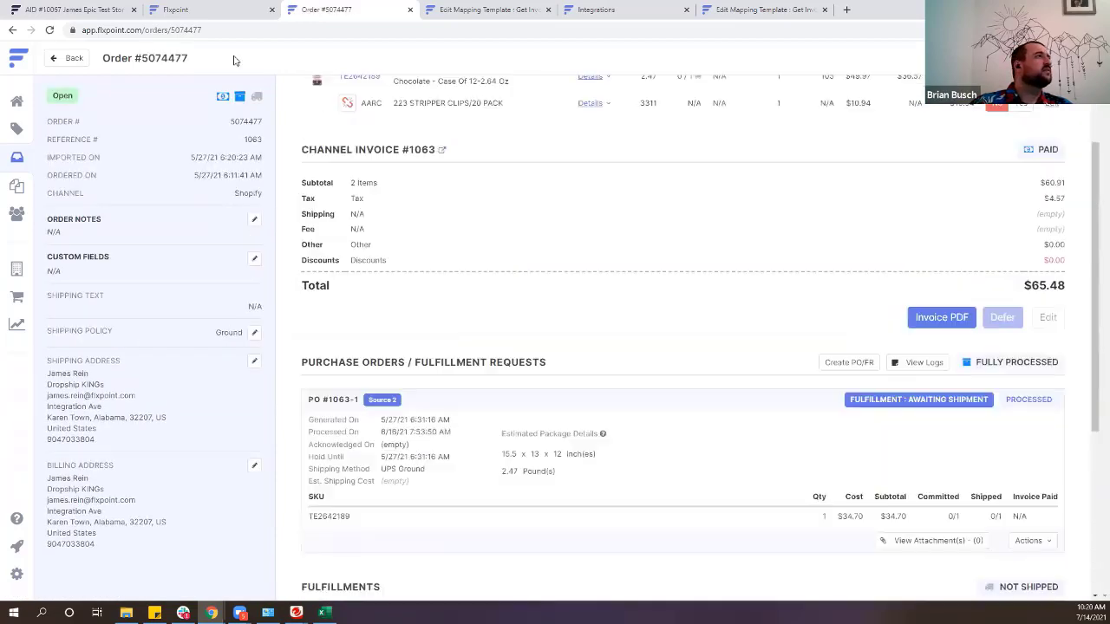
pyautogui.click(186, 9)
pyautogui.click(19, 276)
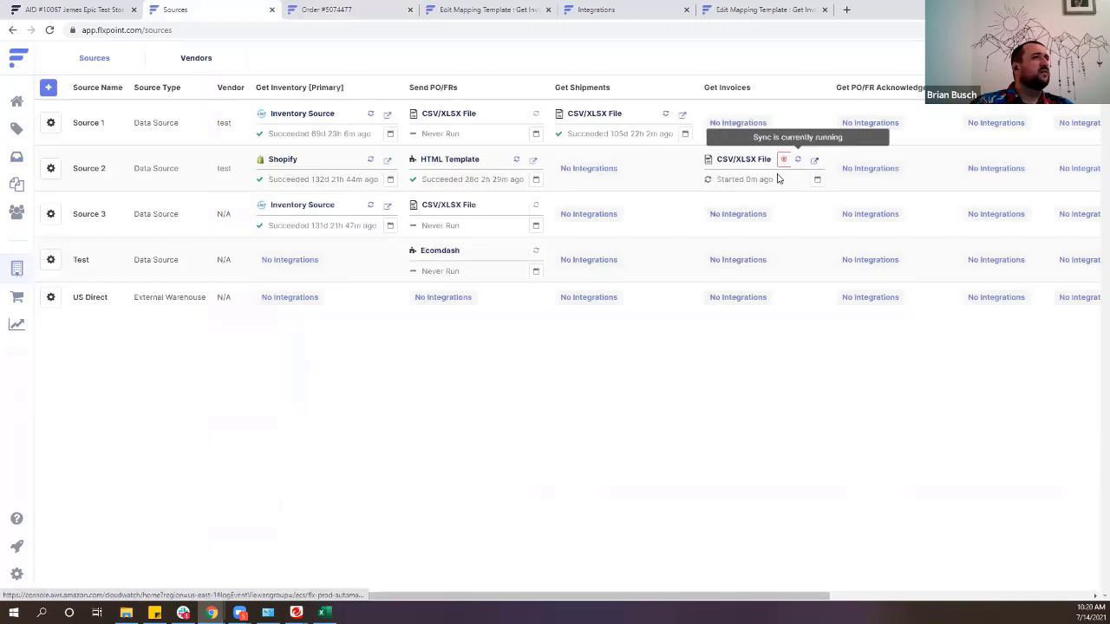
# Return to the order, reload it and review its Source Invoices and Profit sections.
pyautogui.click(421, 9)
pyautogui.click(395, 10)
pyautogui.rightClick(577, 230)
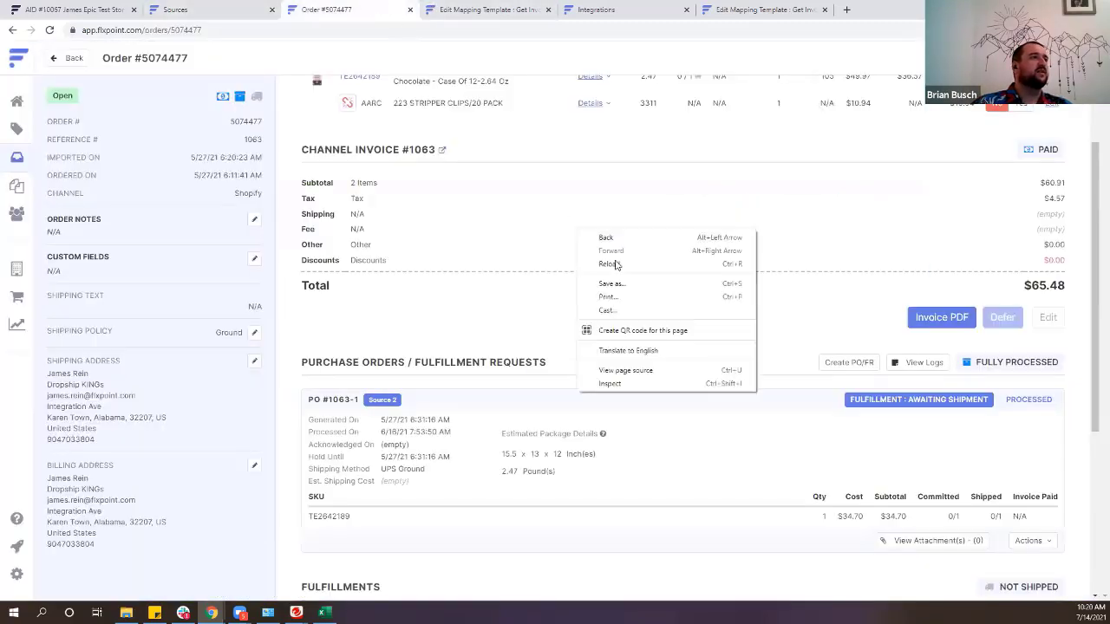
pyautogui.click(624, 266)
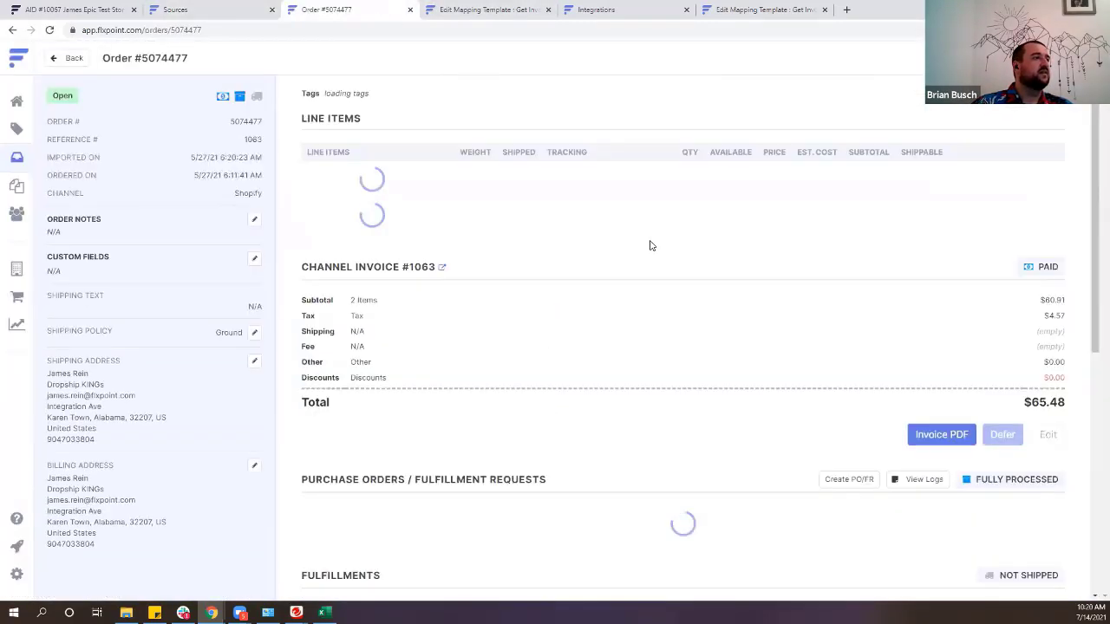
pyautogui.scroll(-8, 651, 242)
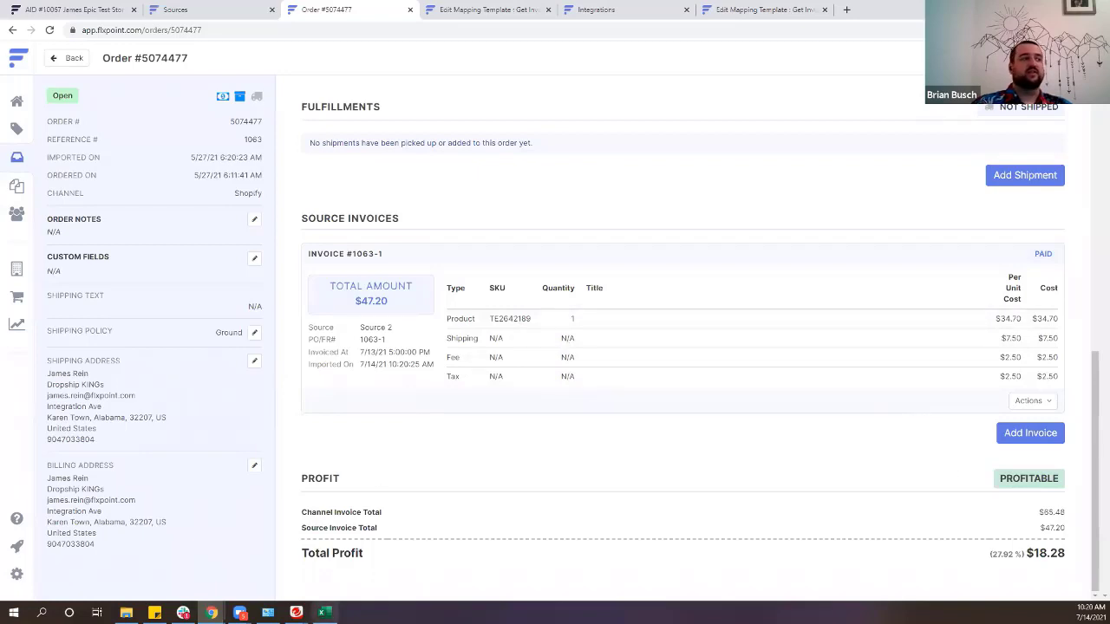
# Switch to test invoice.csv in Excel, fill the invoice row A2:J2 down through row 115, and minimize the workbook.
pyautogui.click(322, 612)
pyautogui.click(155, 303)
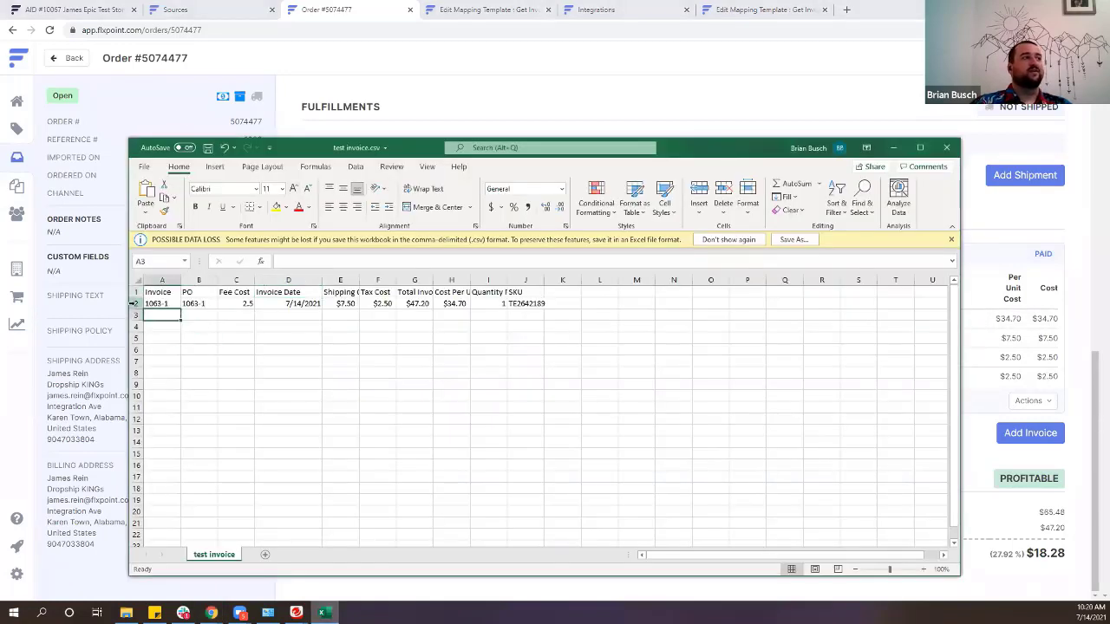
pyautogui.keyDown('shift'); pyautogui.click(521, 302); pyautogui.keyUp('shift')
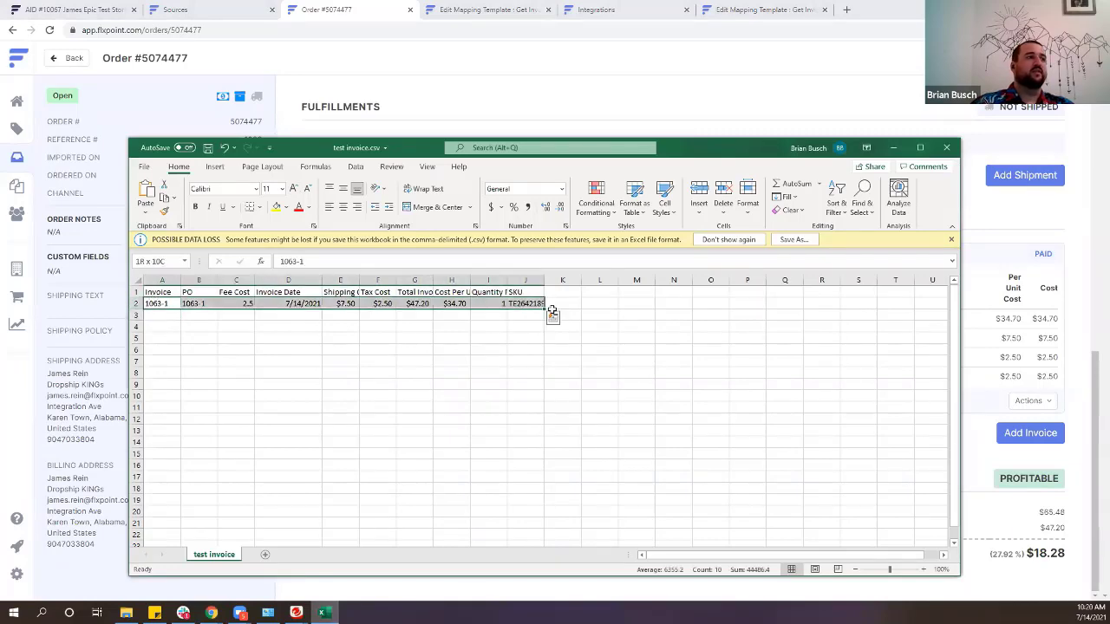
pyautogui.moveTo(545, 310); pyautogui.dragTo(621, 525)
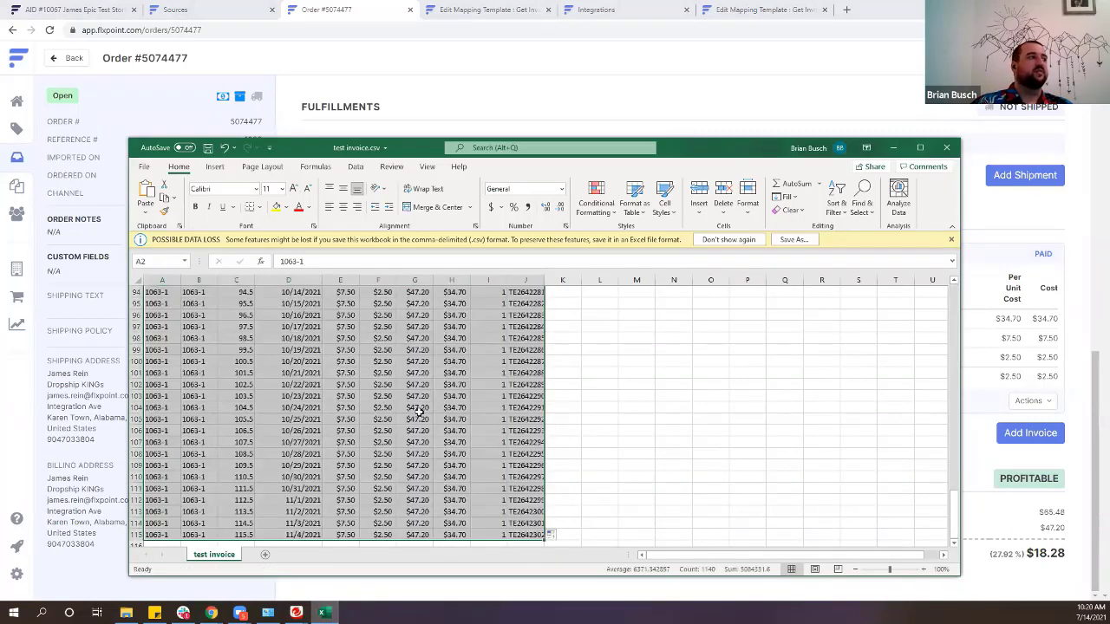
pyautogui.click(420, 408)
pyautogui.scroll(20, 390, 469)
pyautogui.scroll(11, 520, 434)
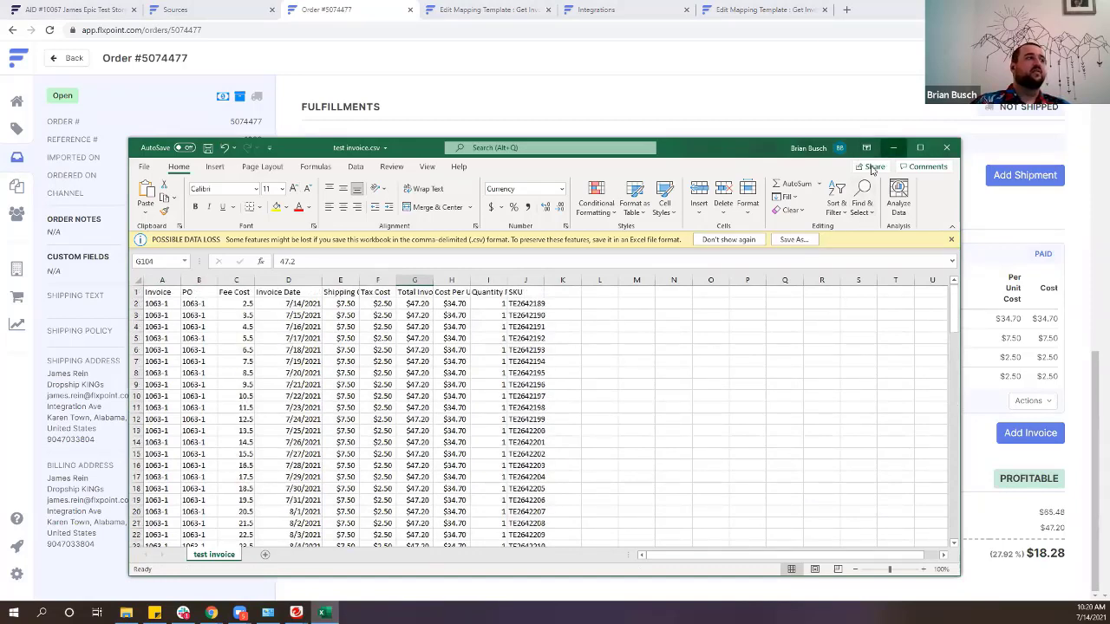
pyautogui.click(893, 148)
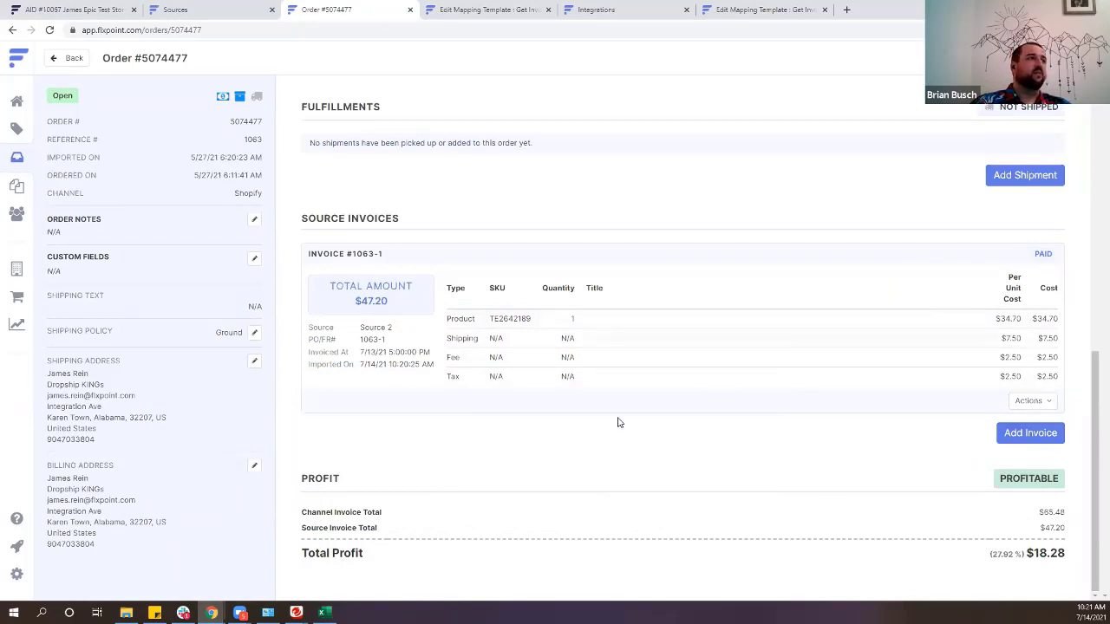
# Review the order's Source Invoices section together with the purchase order and fulfillment details above it.
pyautogui.moveTo(310, 219); pyautogui.dragTo(426, 218)
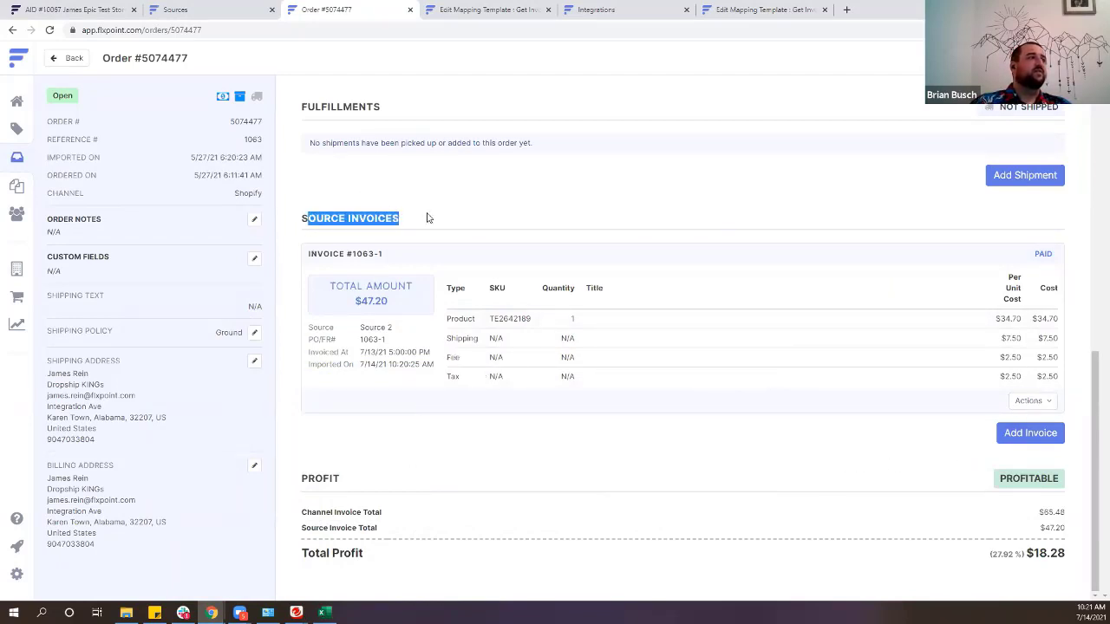
pyautogui.scroll(4, 525, 471)
pyautogui.scroll(-3, 682, 408)
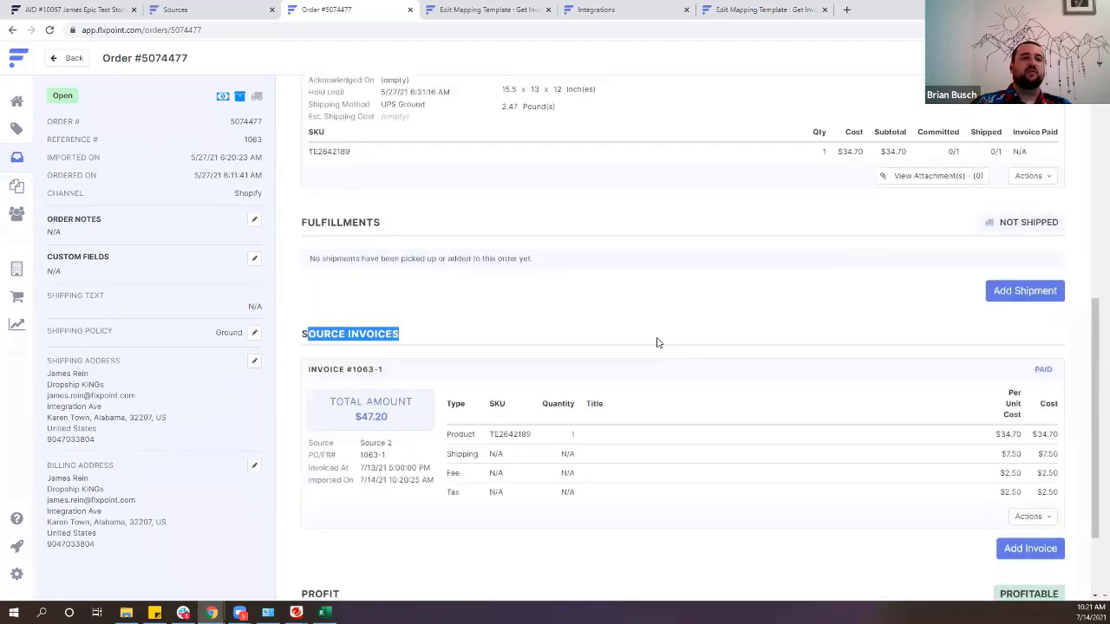
pyautogui.scroll(-1, 756, 356)
# Open the order placed 4/28/21 7:26:24 AM, bring up a blank source invoice form and dismiss it without adding anything.
pyautogui.click(16, 157)
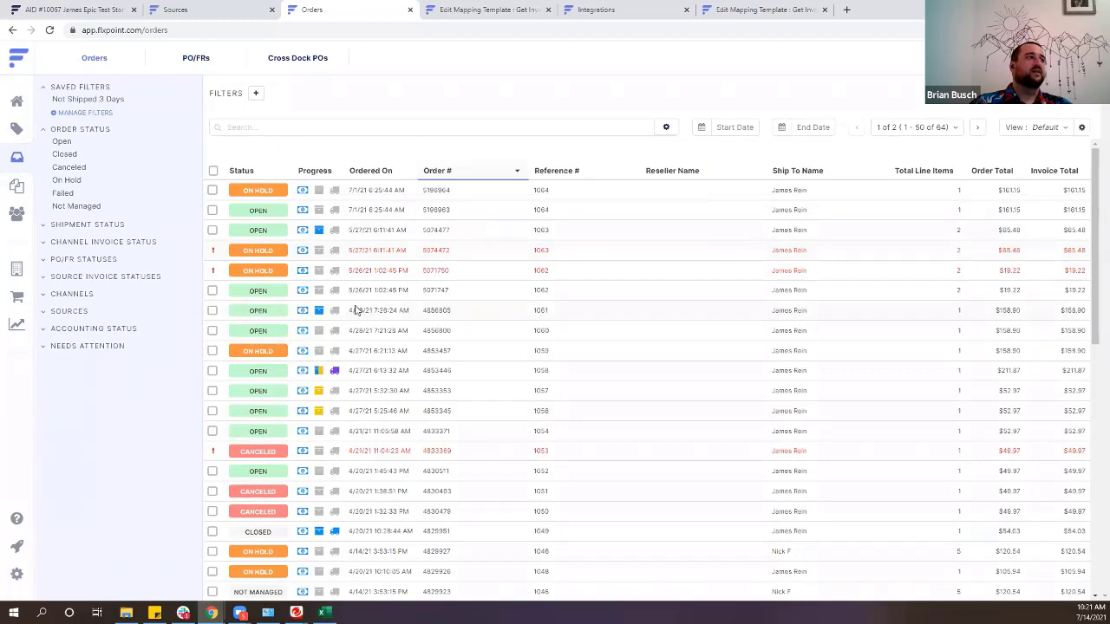
pyautogui.click(356, 310)
pyautogui.scroll(-5, 404, 297)
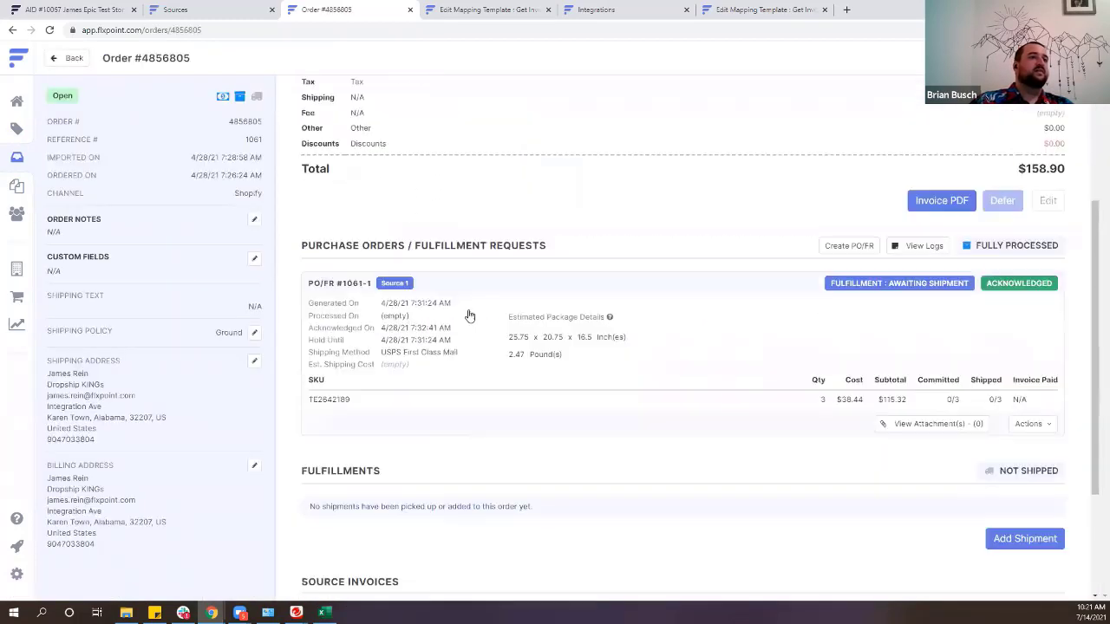
pyautogui.click(1032, 475)
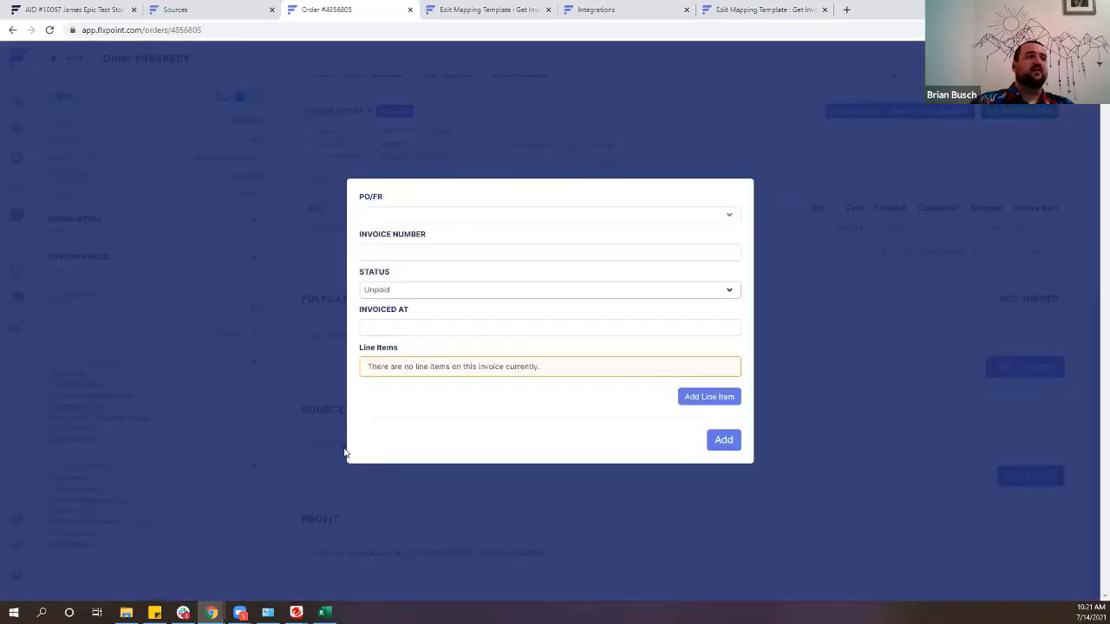
pyautogui.click(1004, 371)
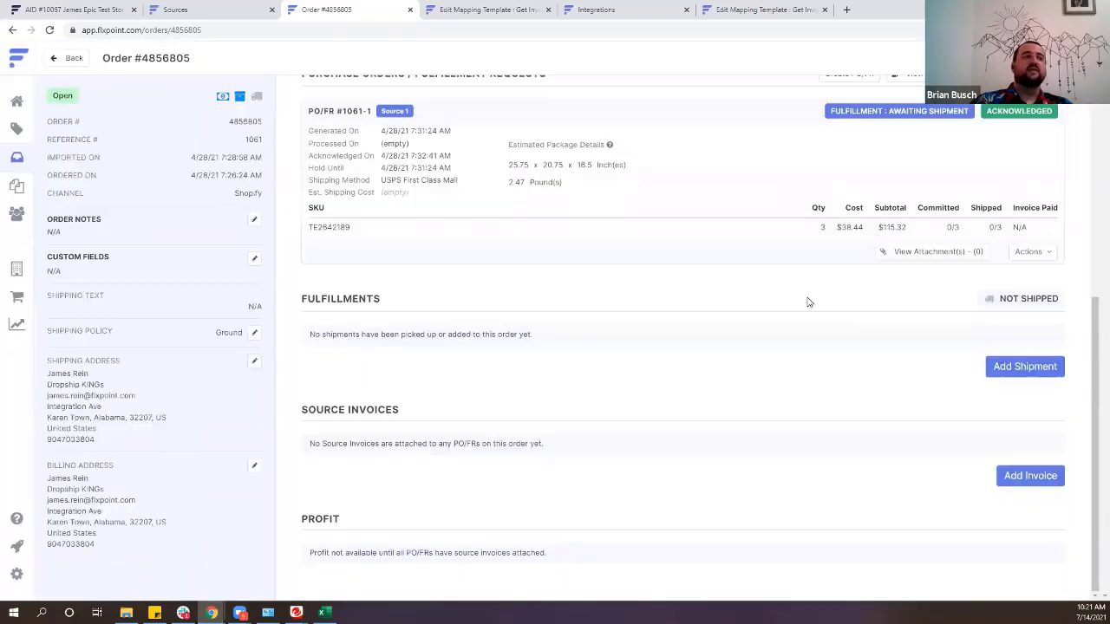
pyautogui.scroll(3, 806, 297)
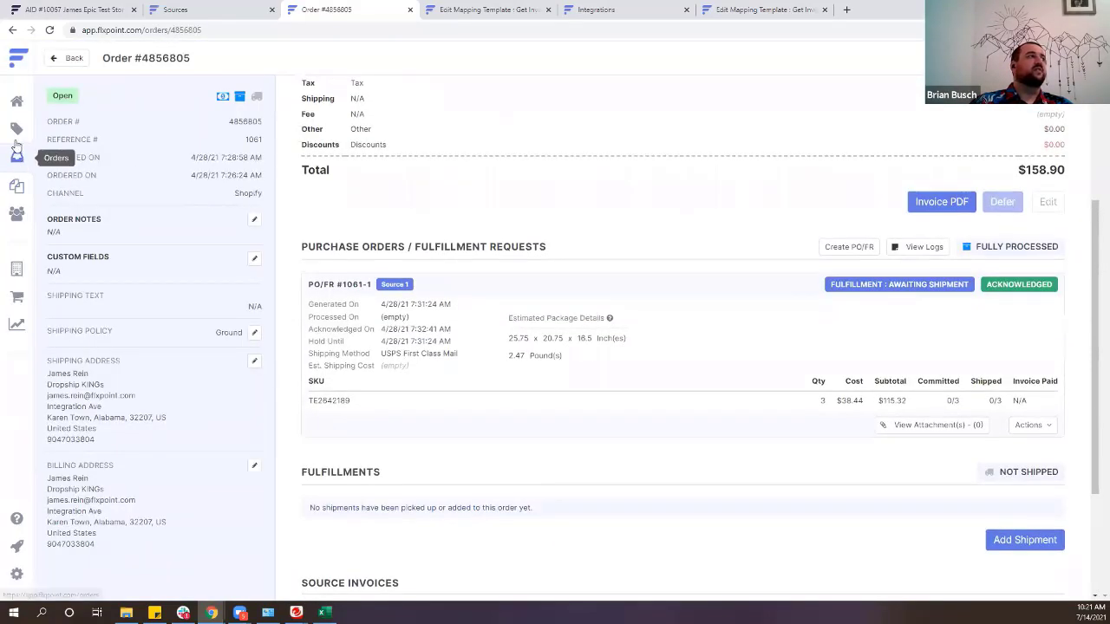
# Open the Sources overview and examine the Get Invoices integrations of each source.
pyautogui.click(16, 268)
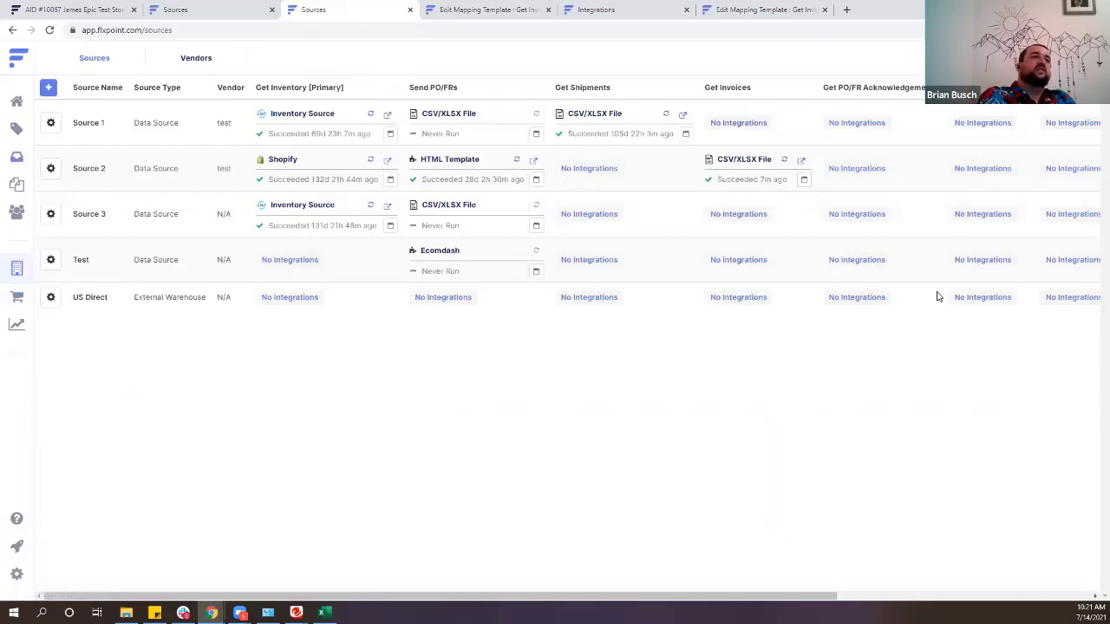
pyautogui.moveTo(701, 89); pyautogui.dragTo(737, 90)
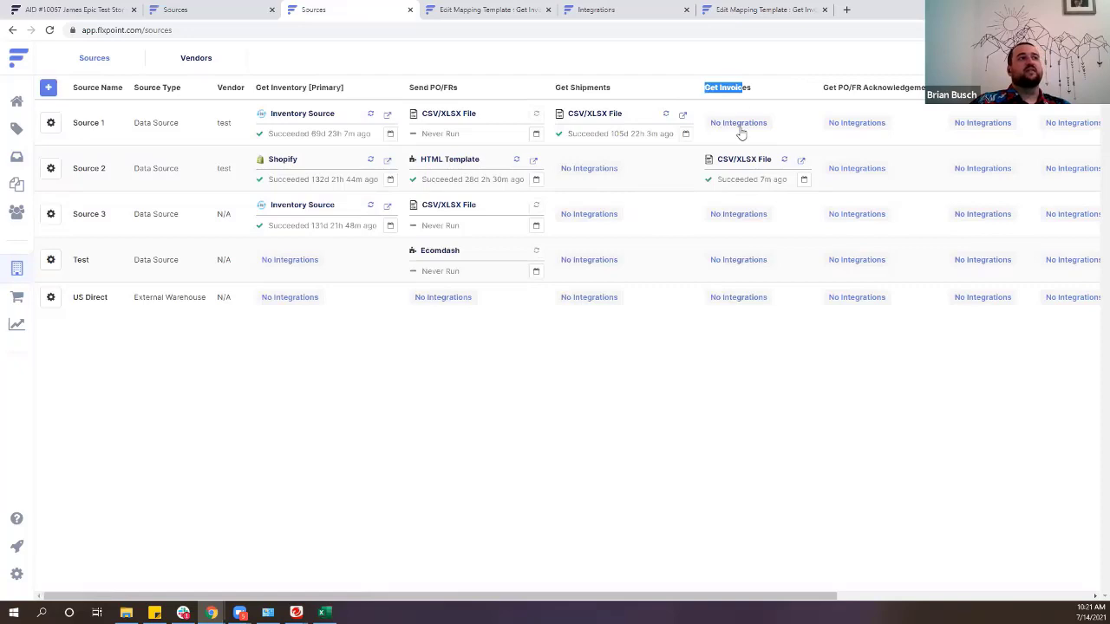
pyautogui.click(716, 111)
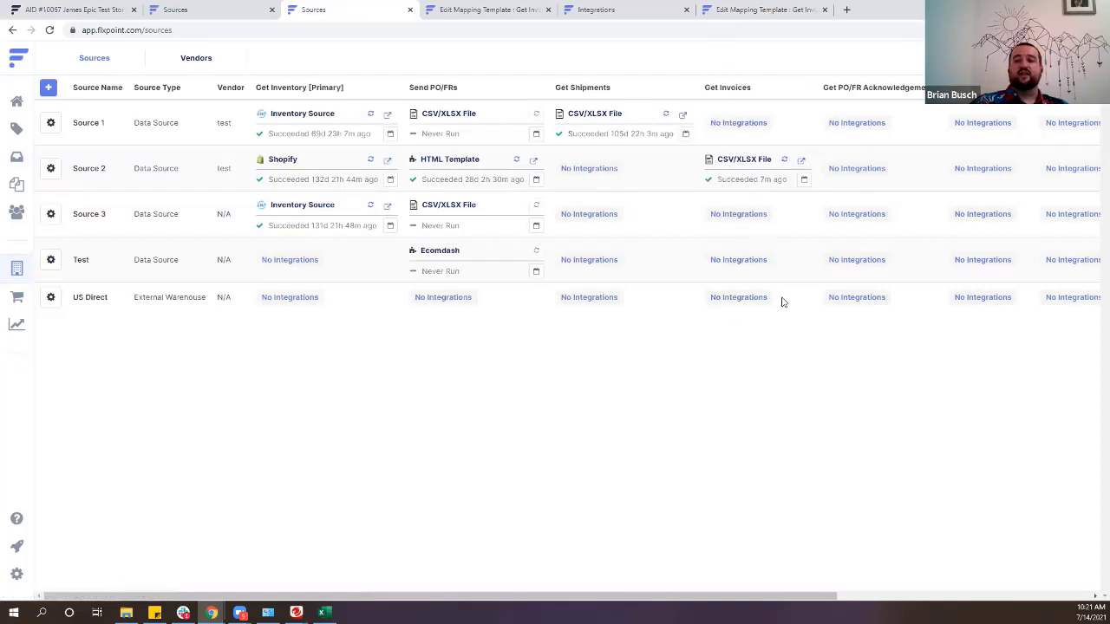
# Reopen the open order placed 5/27/21 6:11:41 AM and examine the total profit and invoice totals in its Profit section.
pyautogui.click(15, 163)
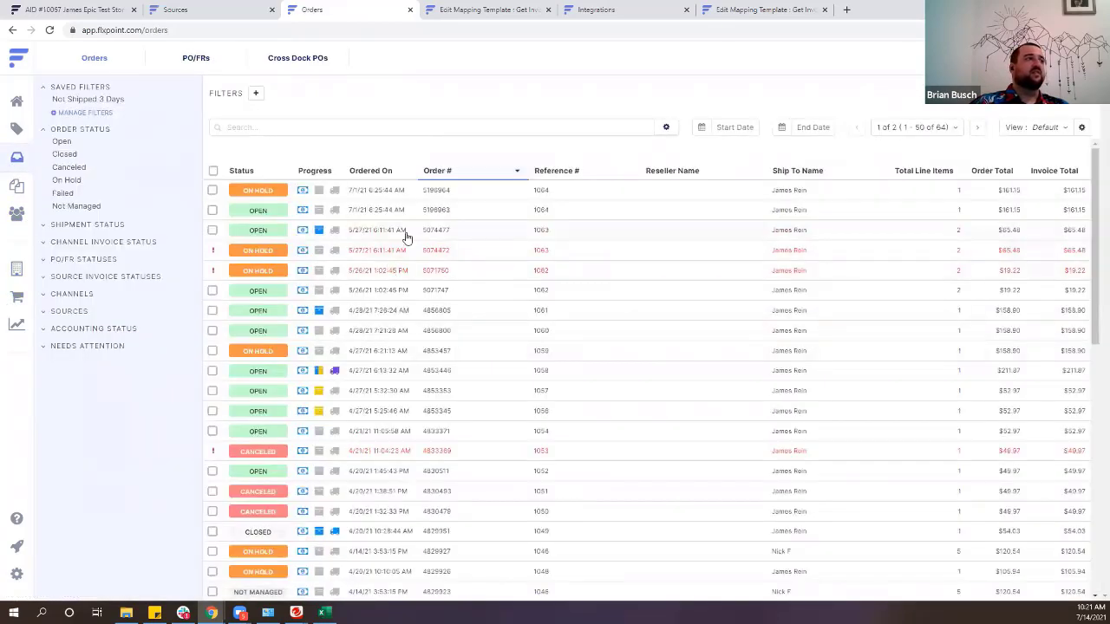
pyautogui.click(408, 240)
pyautogui.scroll(-4, 952, 470)
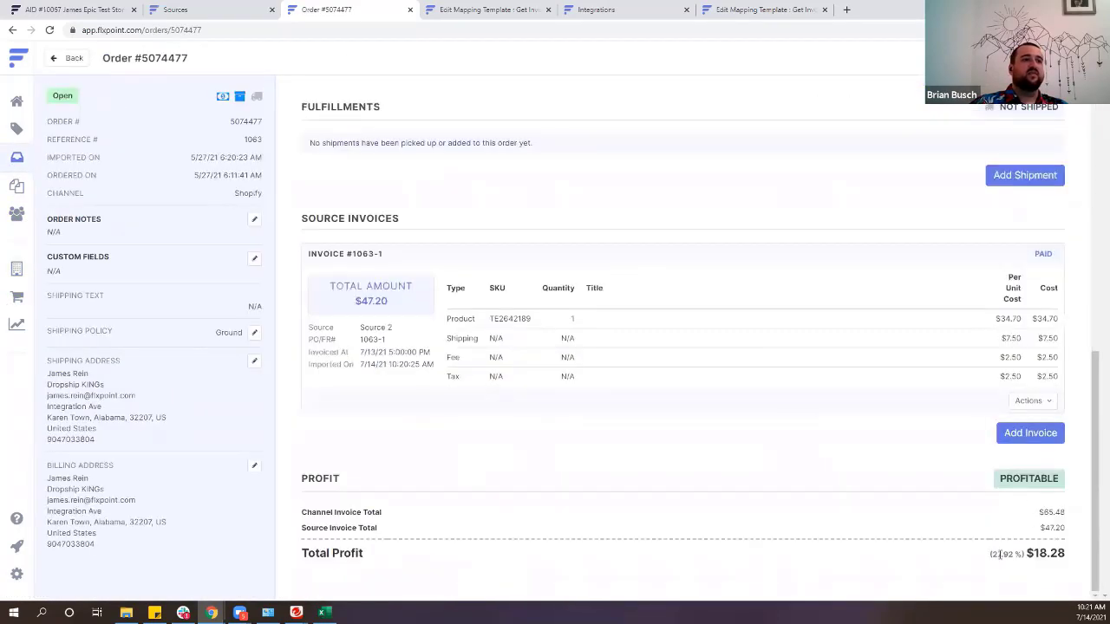
pyautogui.moveTo(1026, 555); pyautogui.dragTo(1060, 571)
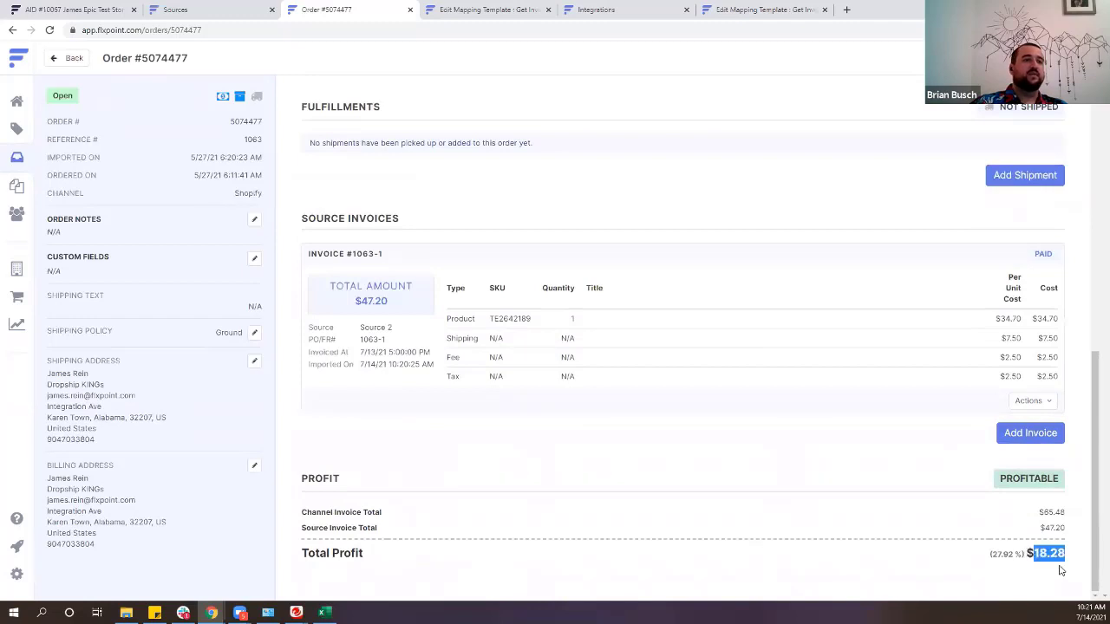
pyautogui.click(1019, 537)
pyautogui.moveTo(1056, 523); pyautogui.dragTo(1070, 519)
# Compare the line item subtotals and channel invoice total with the source invoice total used in the profit calculation.
pyautogui.scroll(6, 874, 423)
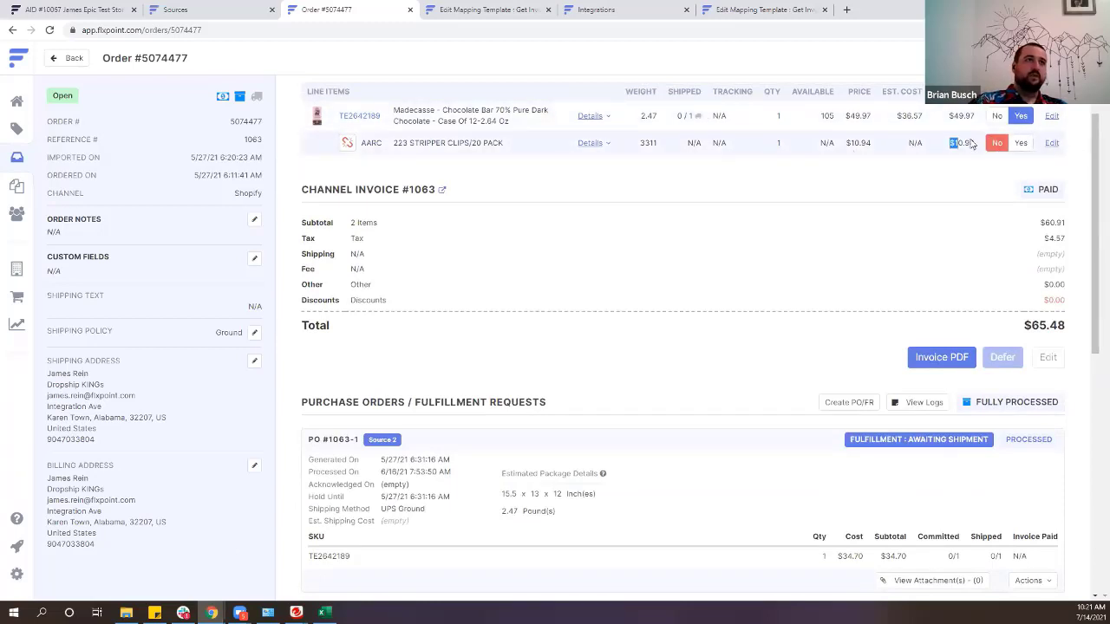
pyautogui.scroll(-5, 971, 226)
pyautogui.scroll(3, 1008, 245)
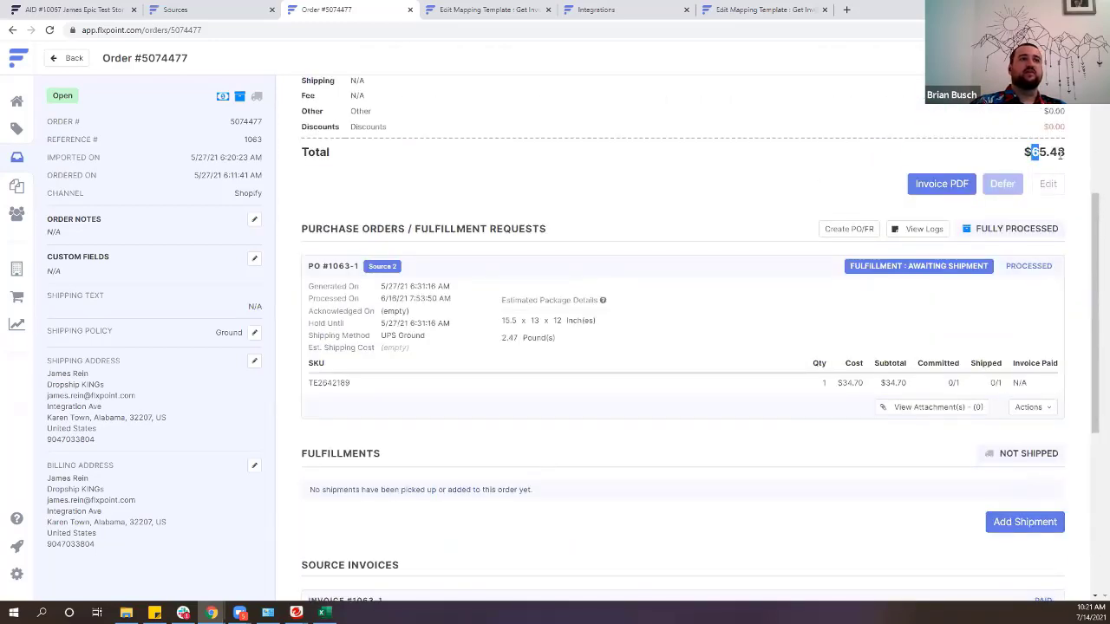
pyautogui.moveTo(1031, 155); pyautogui.dragTo(1077, 158)
pyautogui.scroll(2, 1045, 170)
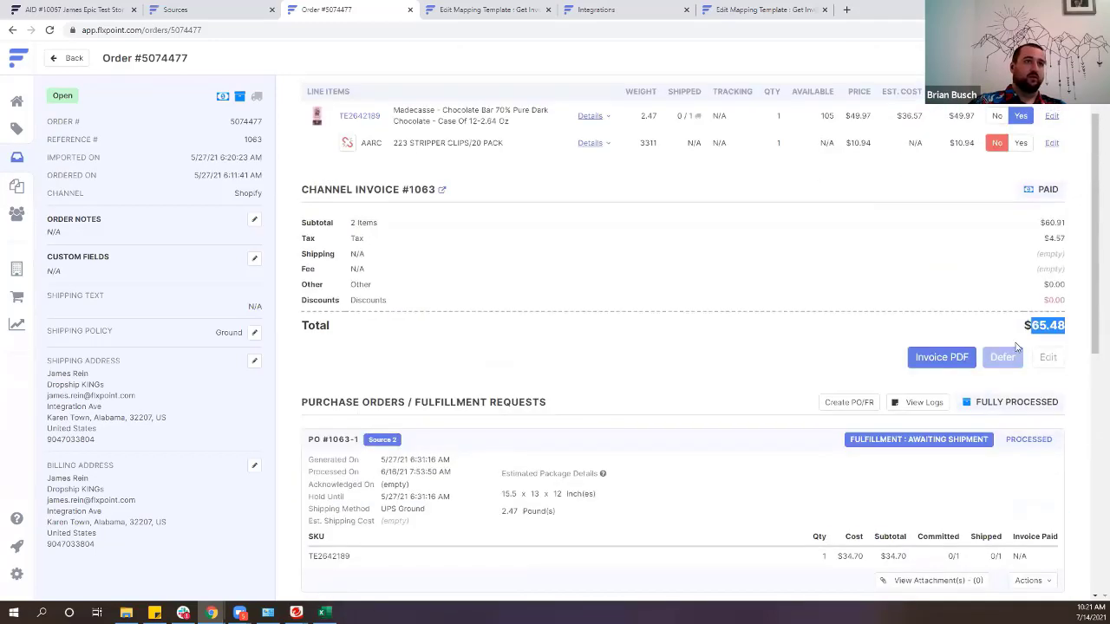
pyautogui.scroll(-7, 1034, 328)
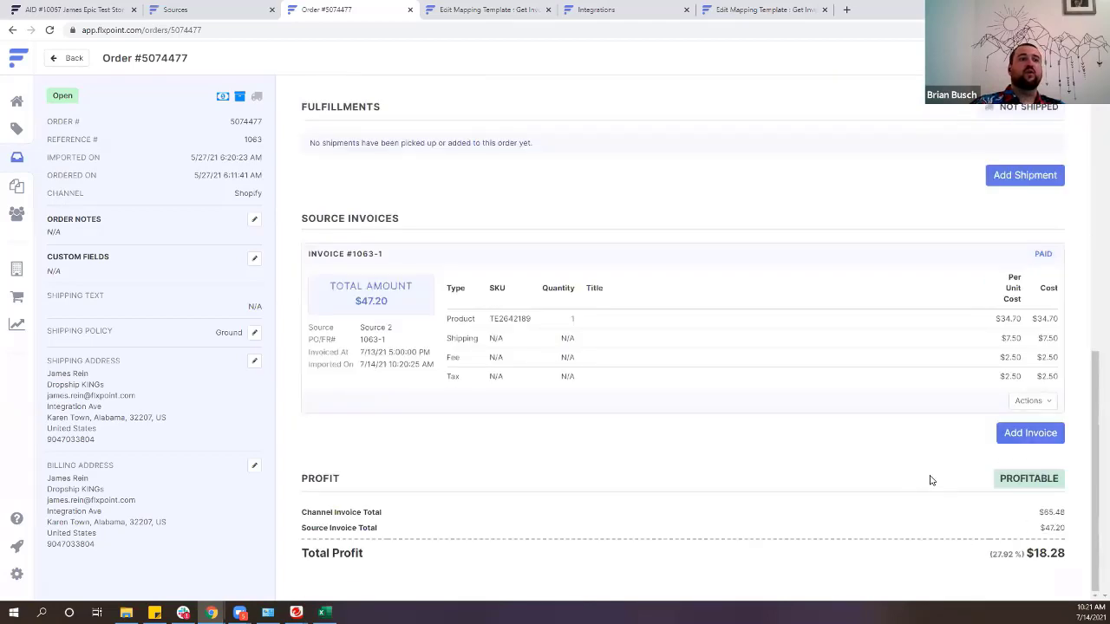
pyautogui.moveTo(1046, 530)
pyautogui.mouseDown()
pyautogui.moveTo(1074, 530)
pyautogui.moveTo(1041, 528)
pyautogui.mouseUp()
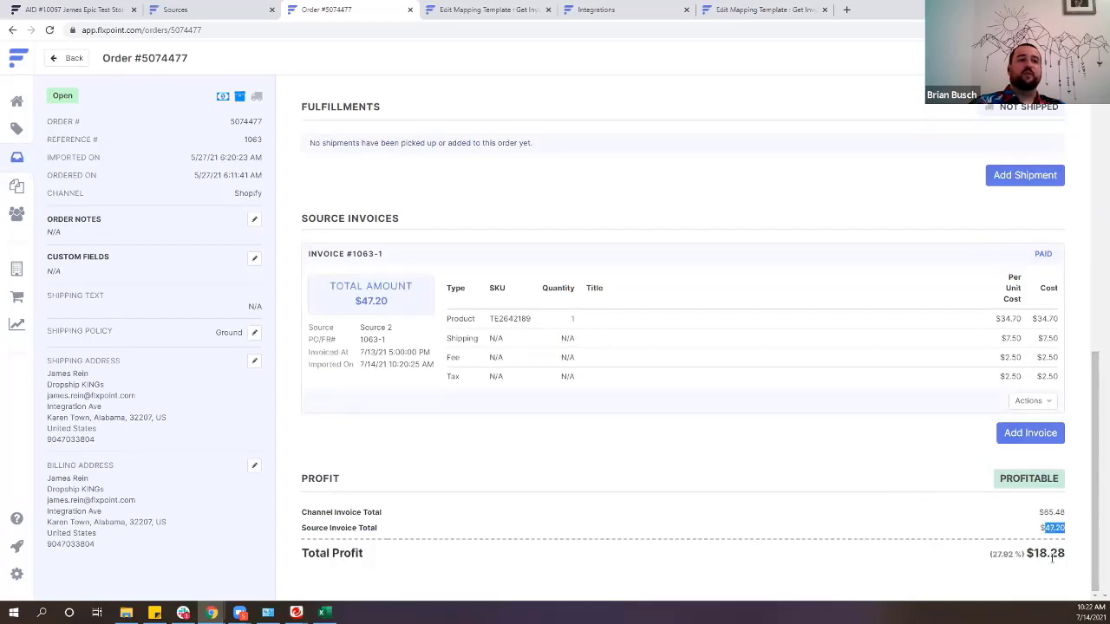
# Examine the subtotal and estimated cost of the 223 Stripper Clips line item and return to the orders list.
pyautogui.scroll(8, 1040, 553)
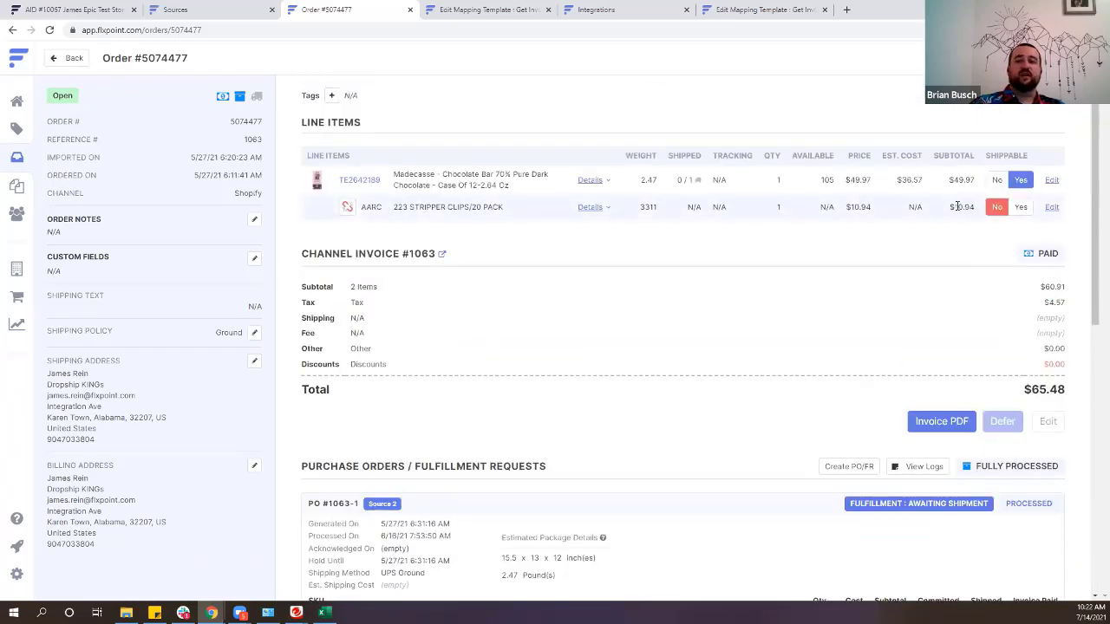
pyautogui.doubleClick(963, 208)
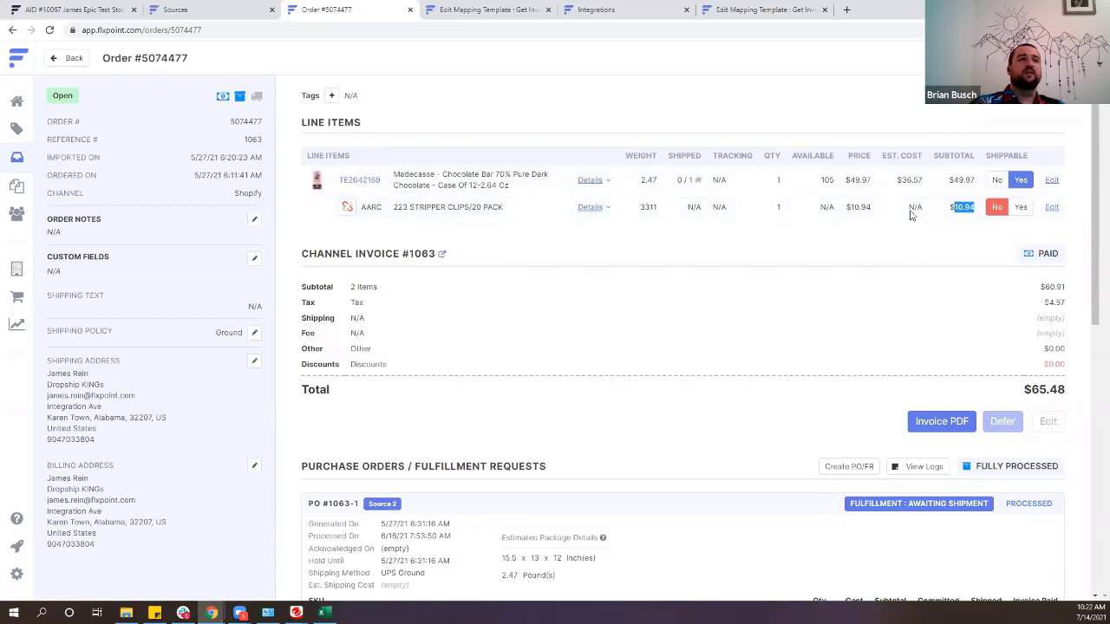
pyautogui.scroll(-2, 906, 185)
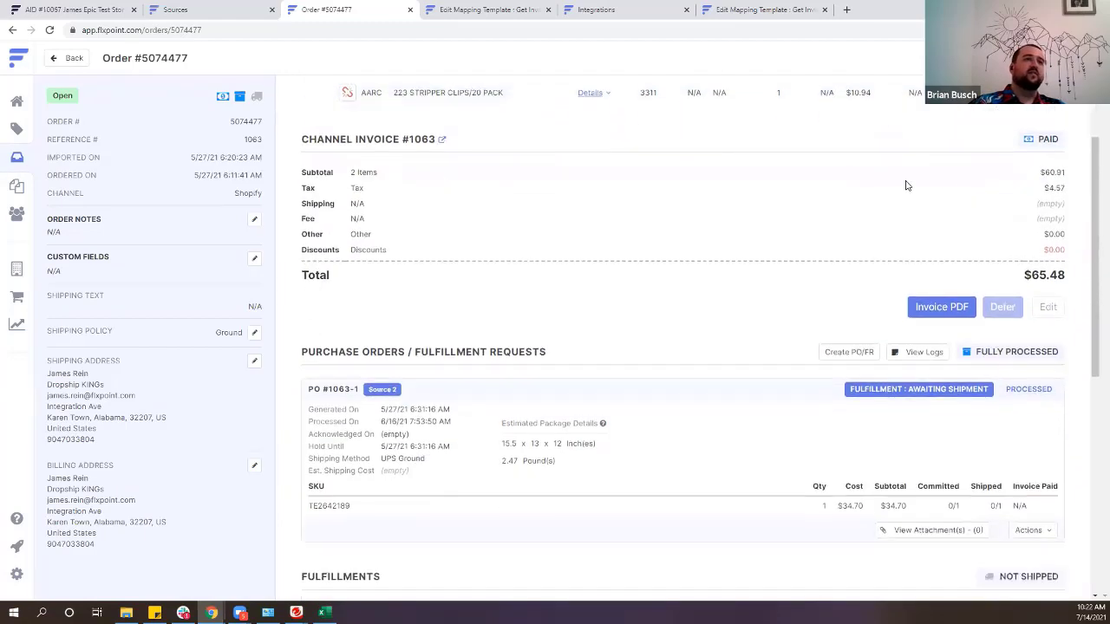
pyautogui.scroll(2, 892, 217)
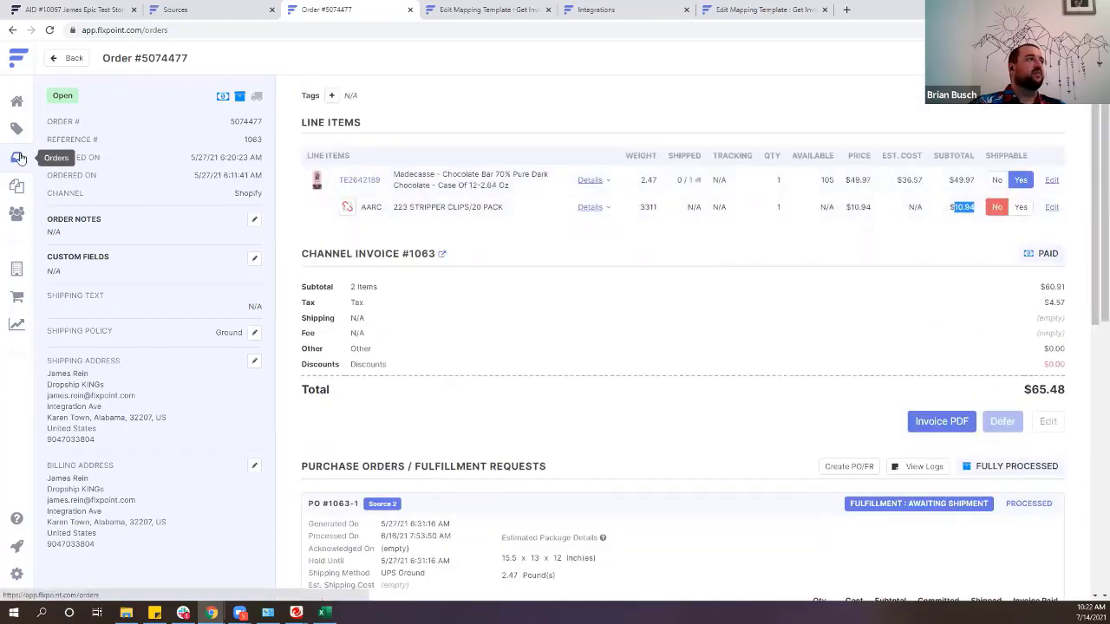
pyautogui.click(18, 158)
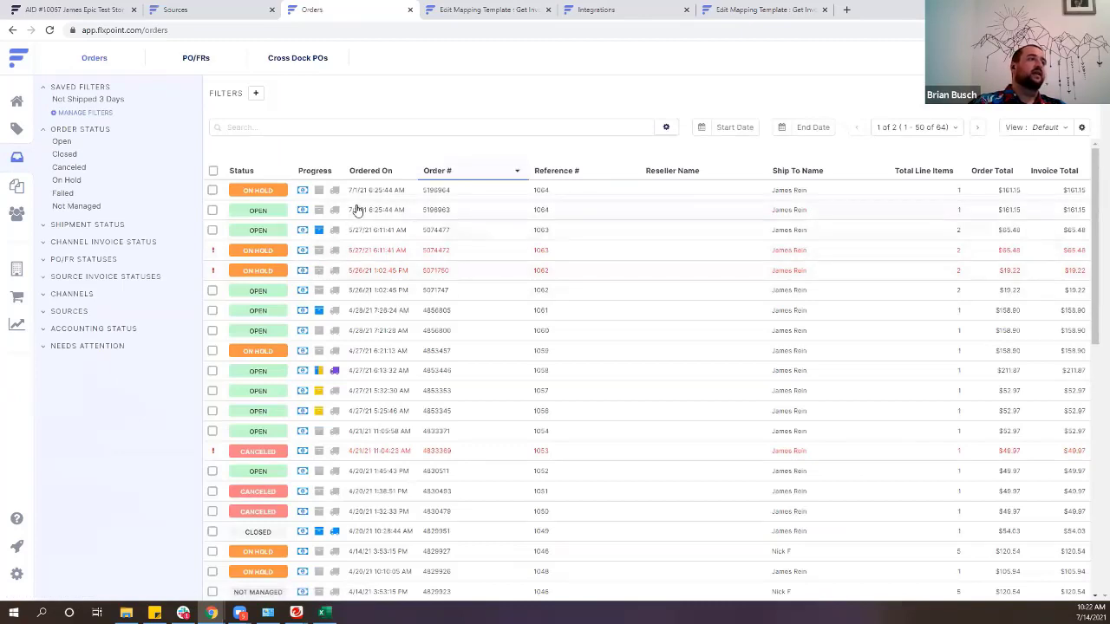
# Examine the line items and channel invoice of the open order placed 7/1/21 6:25:44 AM, then return to the orders list.
pyautogui.click(357, 210)
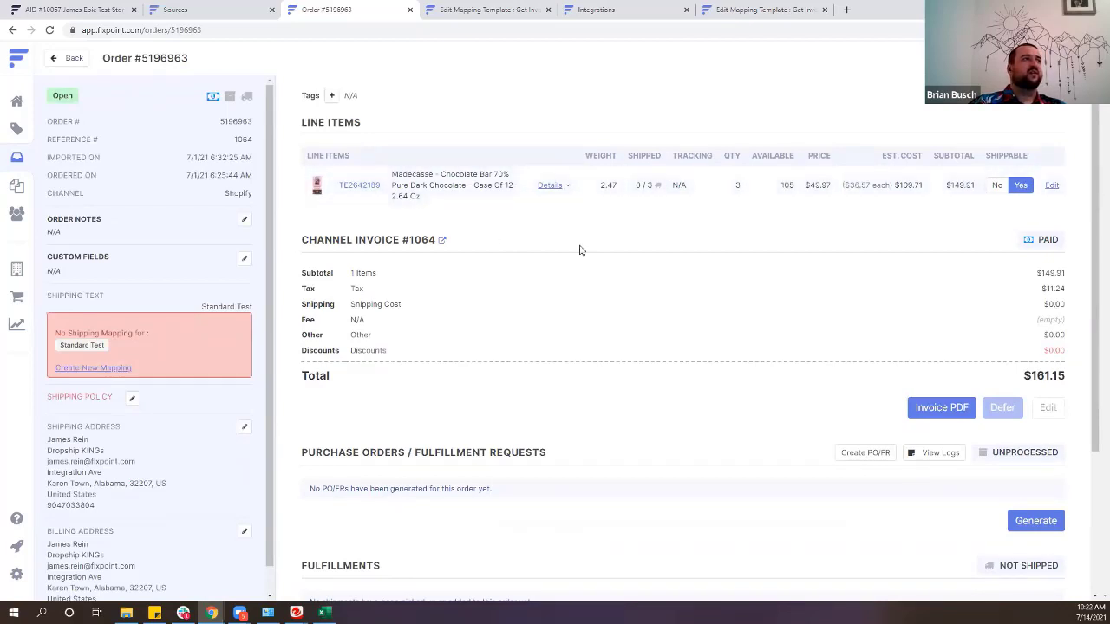
pyautogui.scroll(-2, 864, 409)
pyautogui.scroll(2, 696, 272)
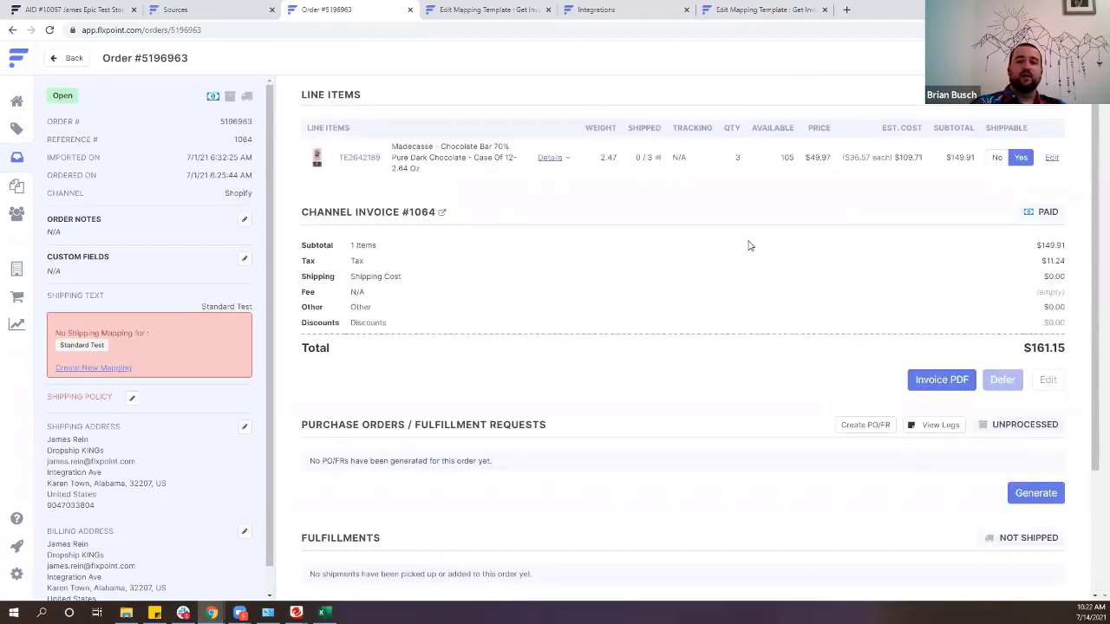
pyautogui.click(16, 157)
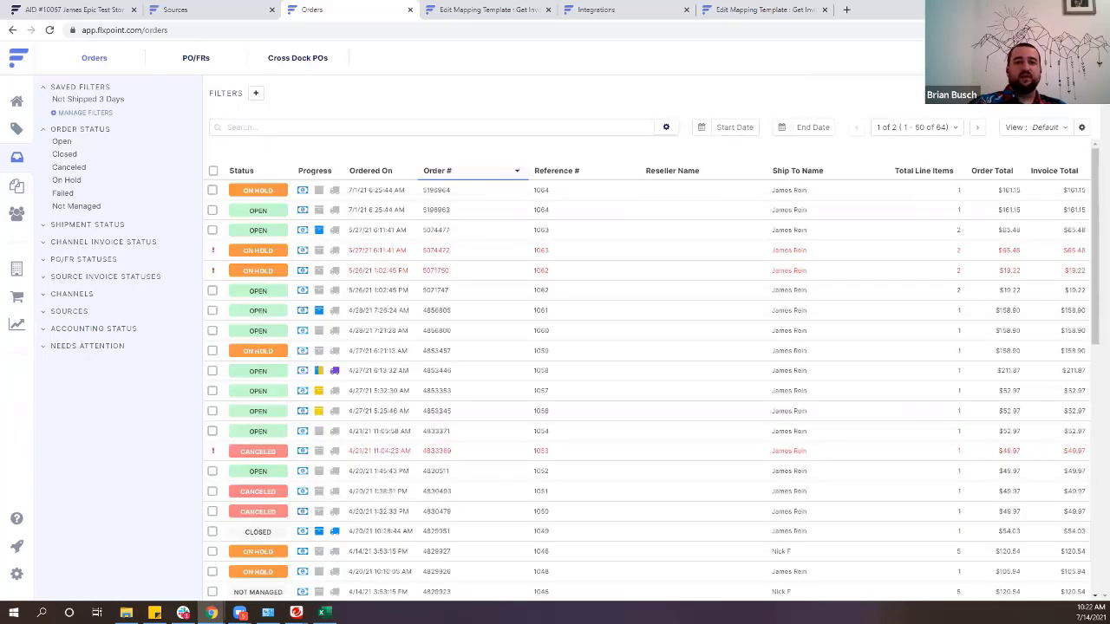
pyautogui.scroll(-5, 438, 334)
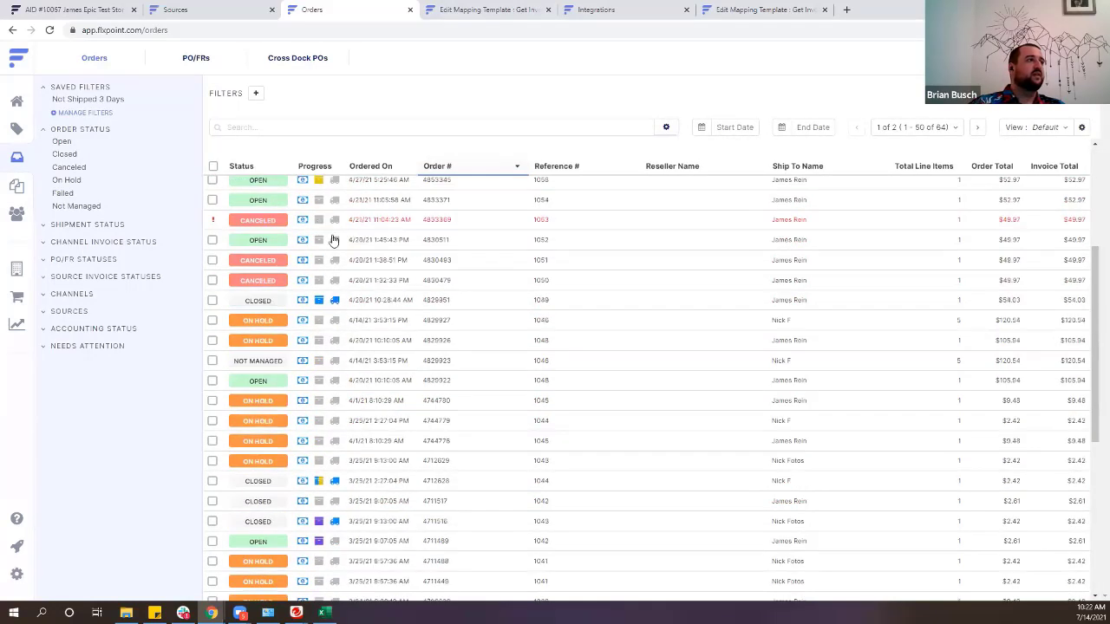
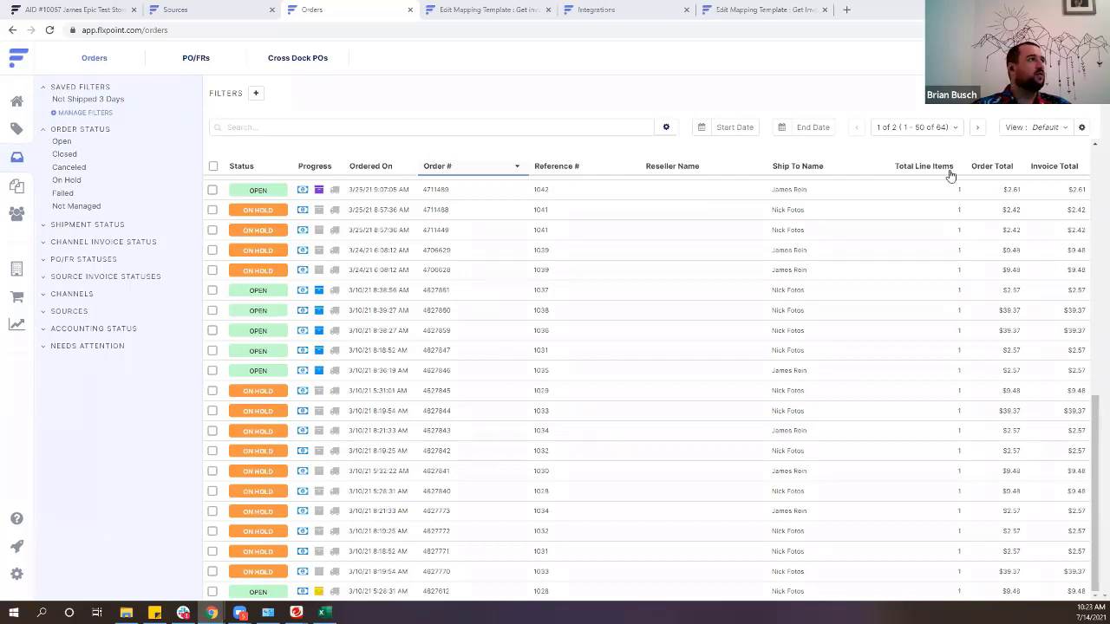
# Close the Add Sku Prefix rule in the Get Invoices mapping template and examine the source invoice item mappings, including Per Unit Cost.
pyautogui.click(468, 7)
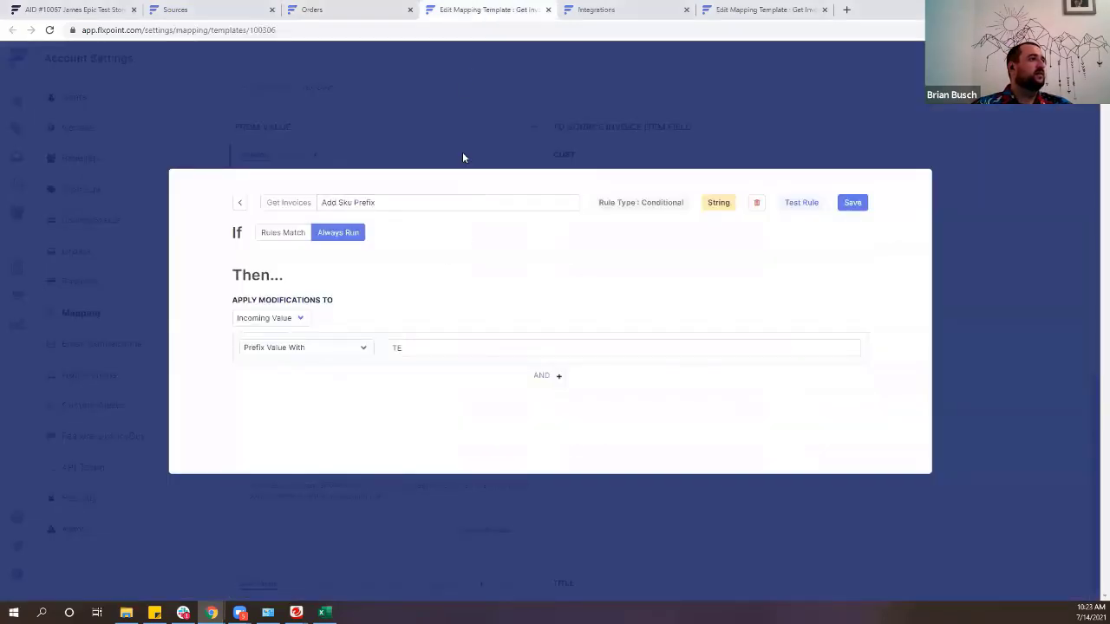
pyautogui.click(240, 203)
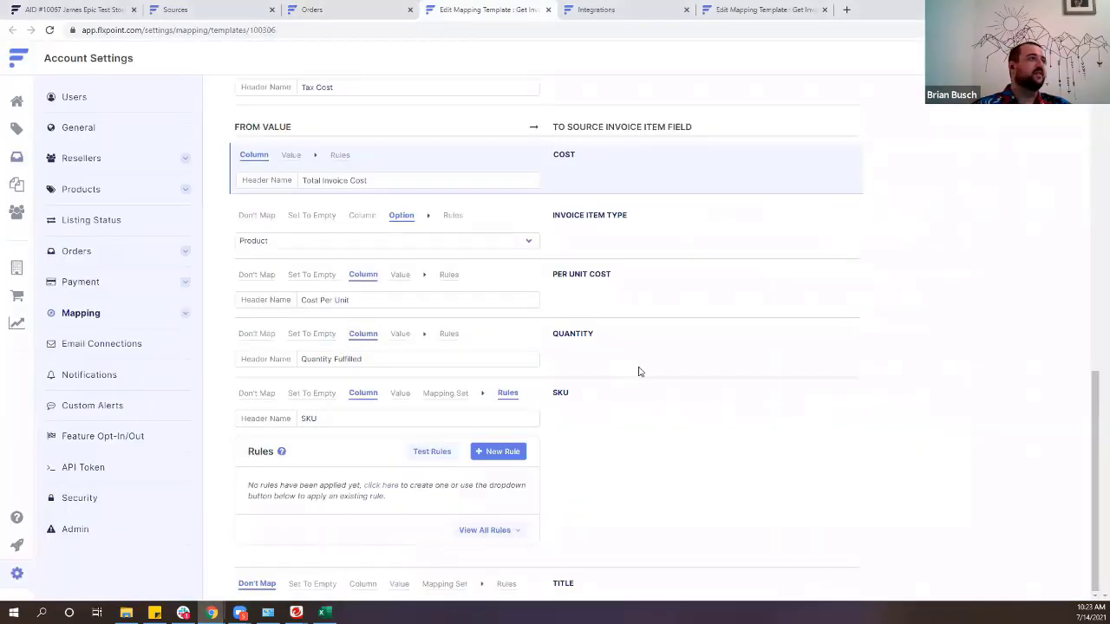
pyautogui.scroll(2, 564, 386)
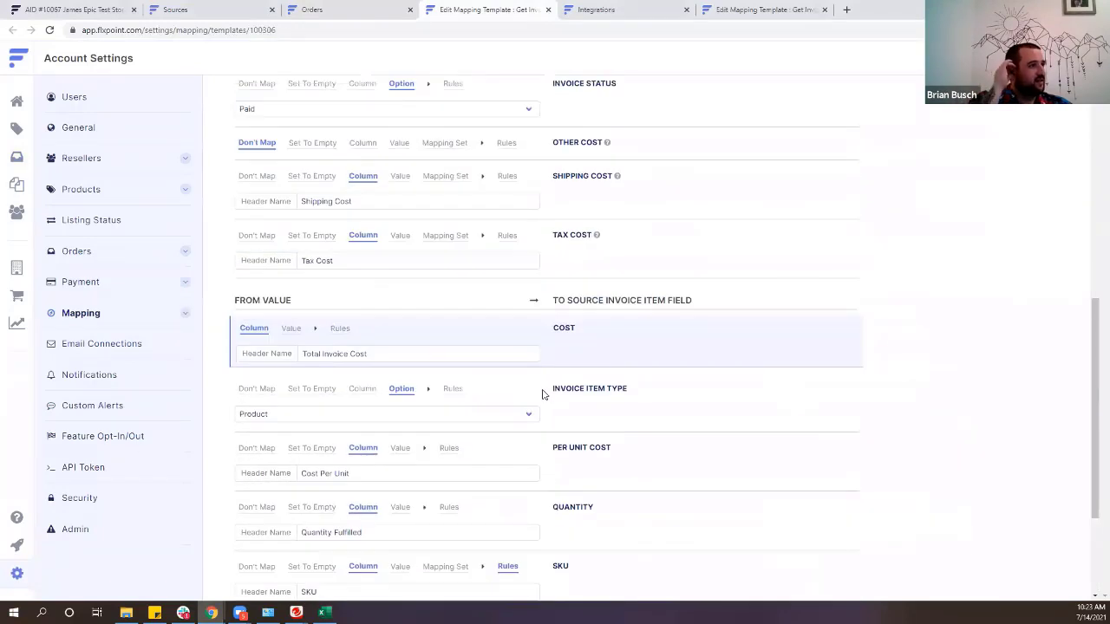
pyautogui.scroll(-2, 584, 367)
pyautogui.scroll(1, 657, 326)
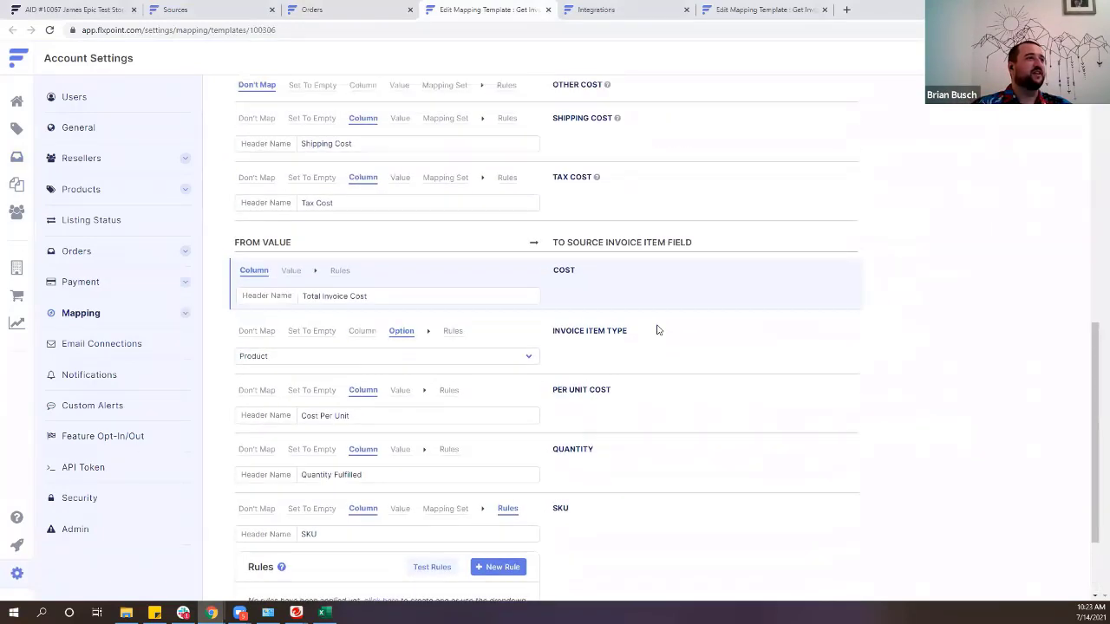
pyautogui.scroll(-1, 730, 298)
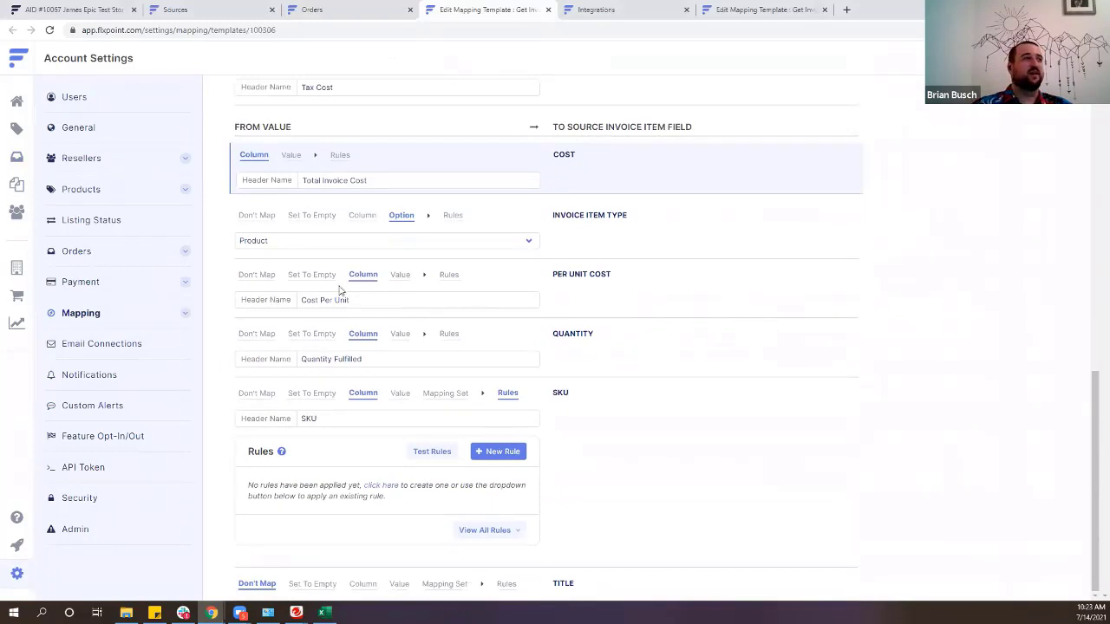
pyautogui.scroll(2, 520, 325)
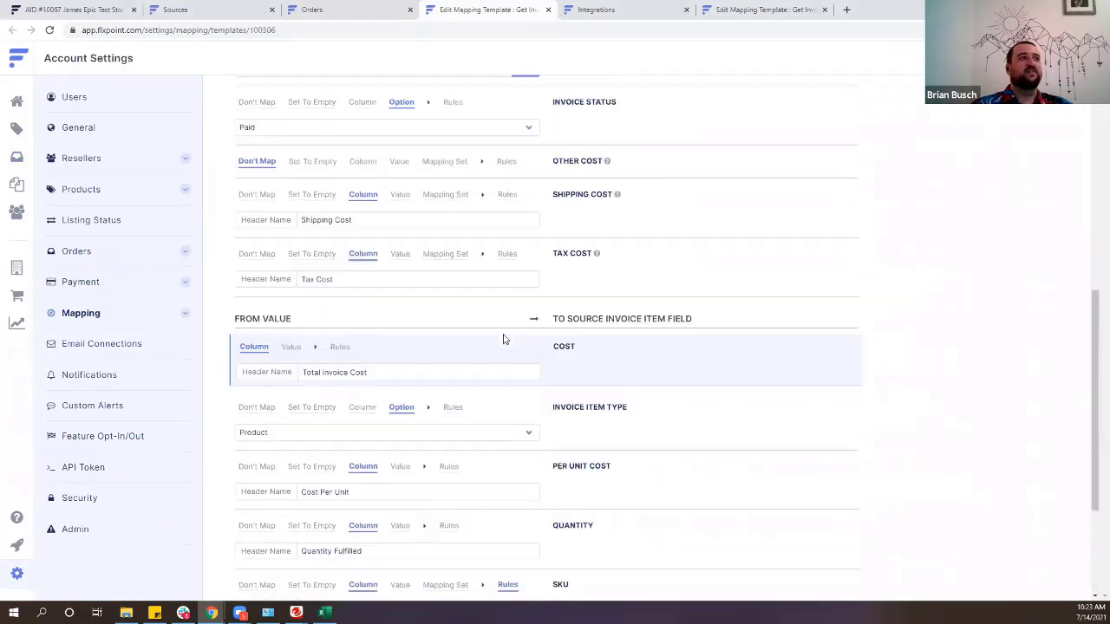
pyautogui.scroll(-1, 503, 339)
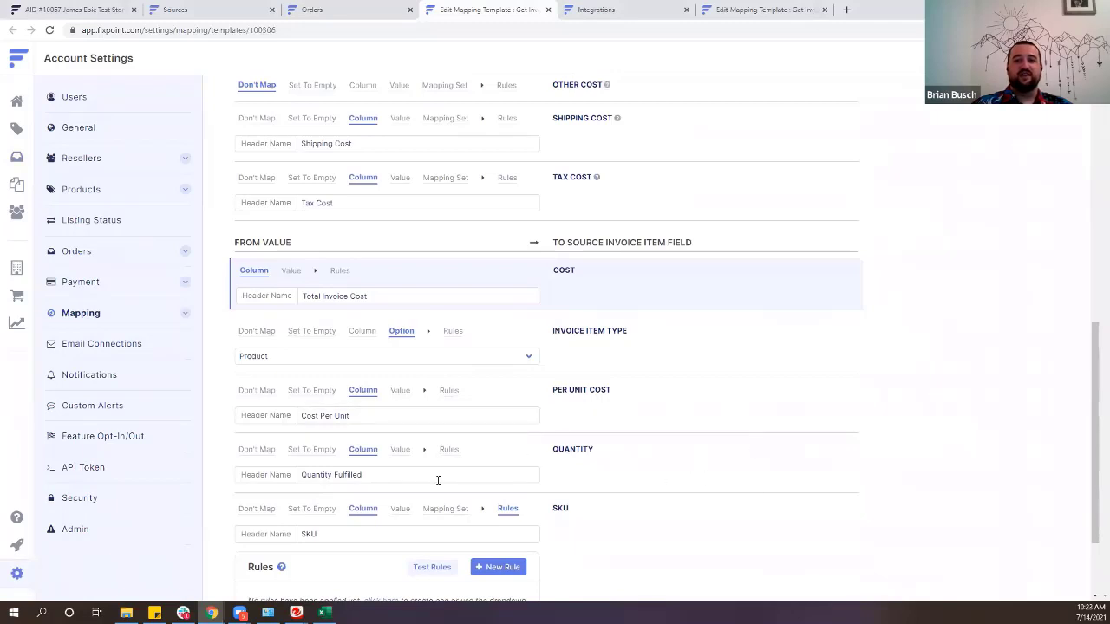
pyautogui.scroll(-1, 351, 382)
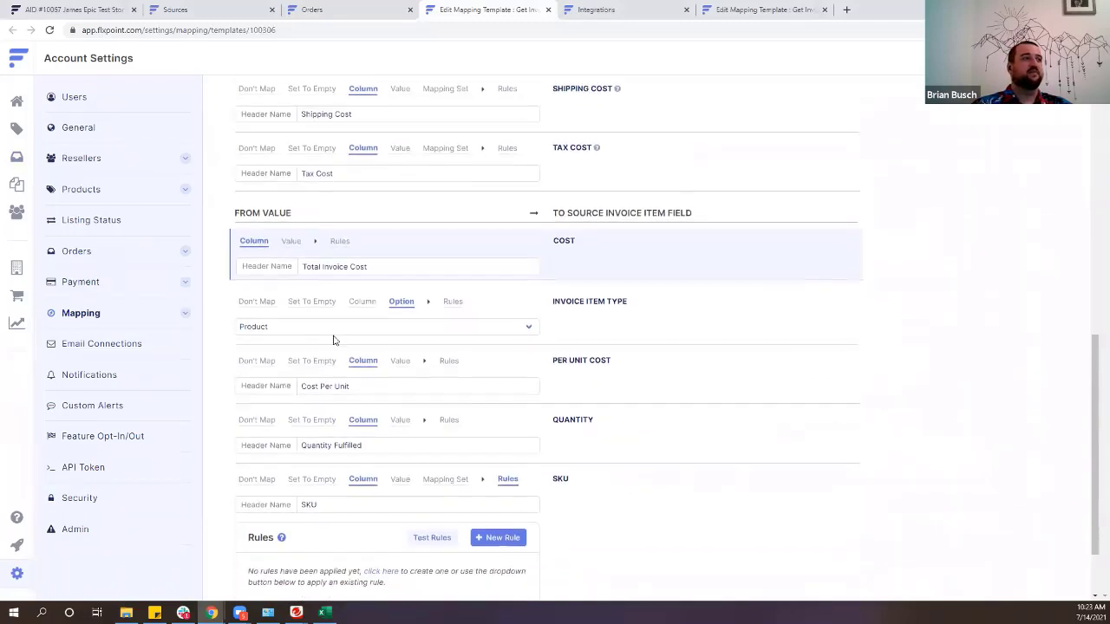
pyautogui.scroll(1, 336, 340)
pyautogui.moveTo(536, 398); pyautogui.dragTo(644, 398)
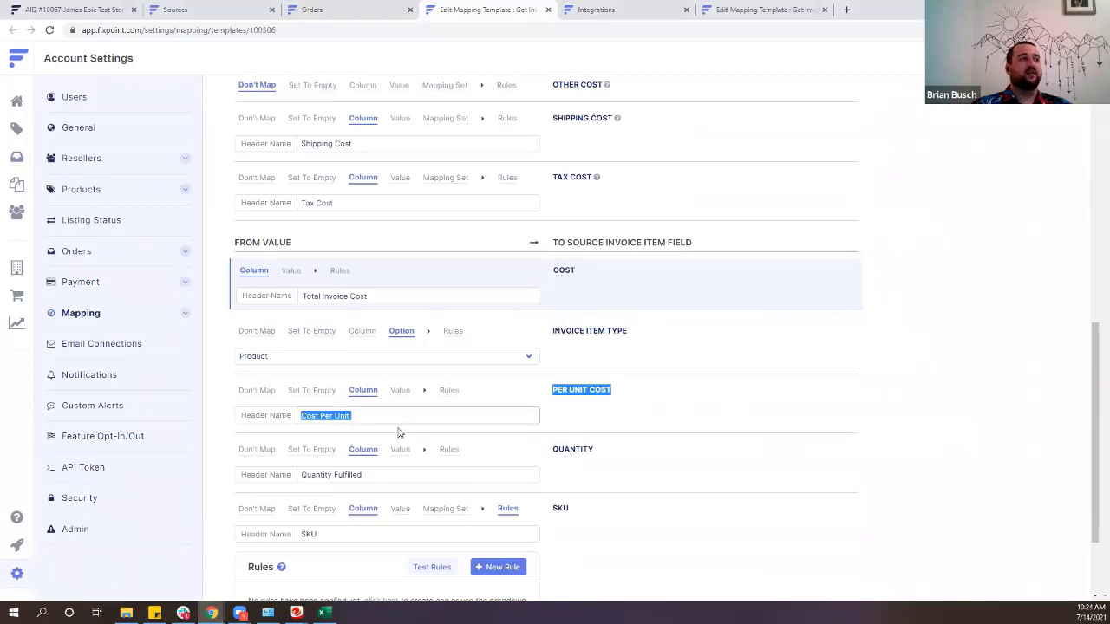
pyautogui.click(489, 406)
# Change the Fee Cost mapping to Set To Empty and enable rules for it.
pyautogui.scroll(5, 489, 406)
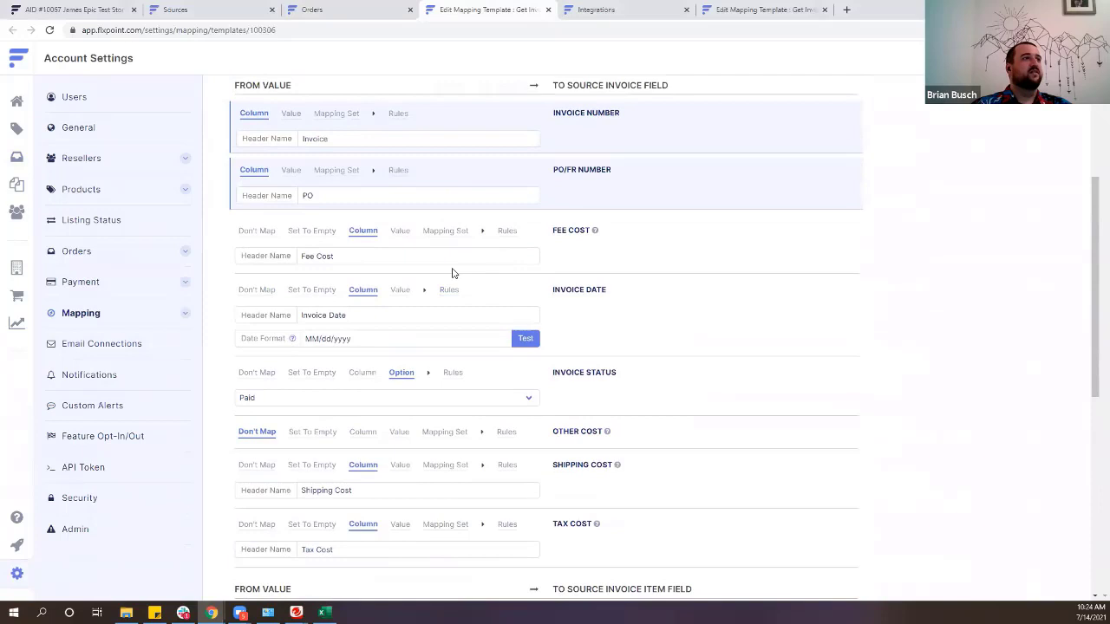
pyautogui.click(305, 232)
pyautogui.click(505, 232)
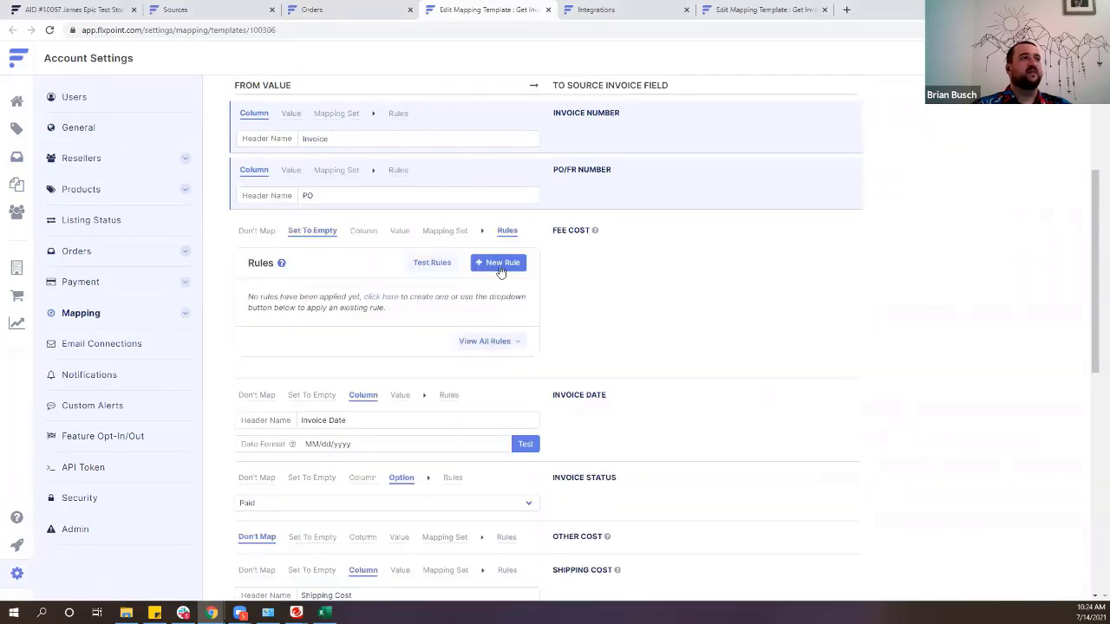
# Create a new conditional rule with string input for Fee Cost, named "5% Fee".
pyautogui.click(506, 262)
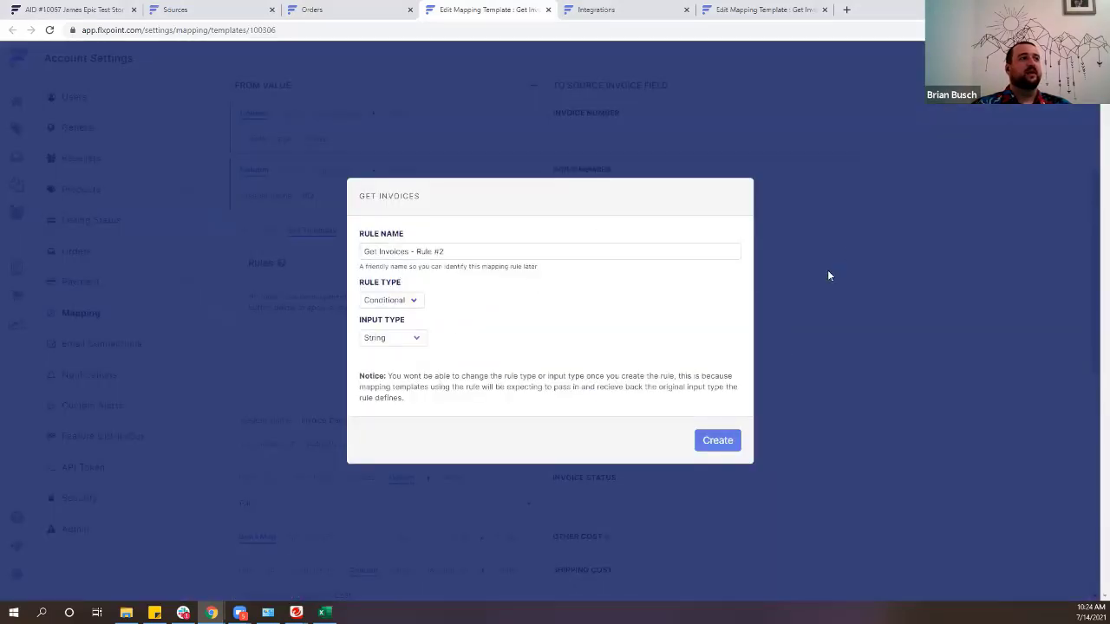
pyautogui.tripleClick(526, 251)
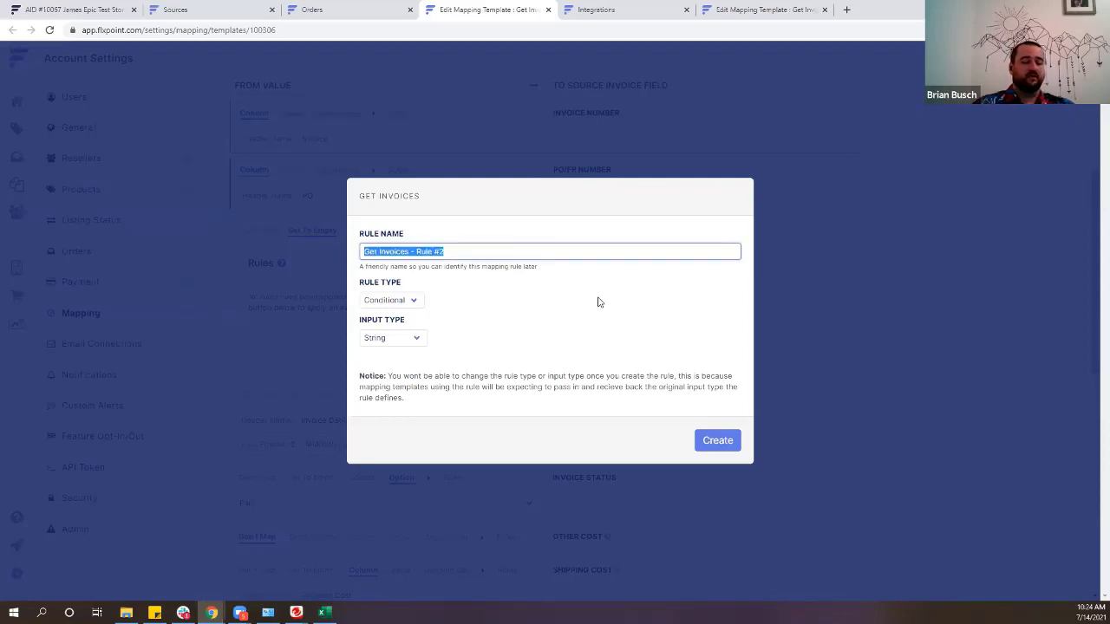
pyautogui.write('Fee')
pyautogui.press('BackSpace')
pyautogui.press('BackSpace')
pyautogui.write('S')
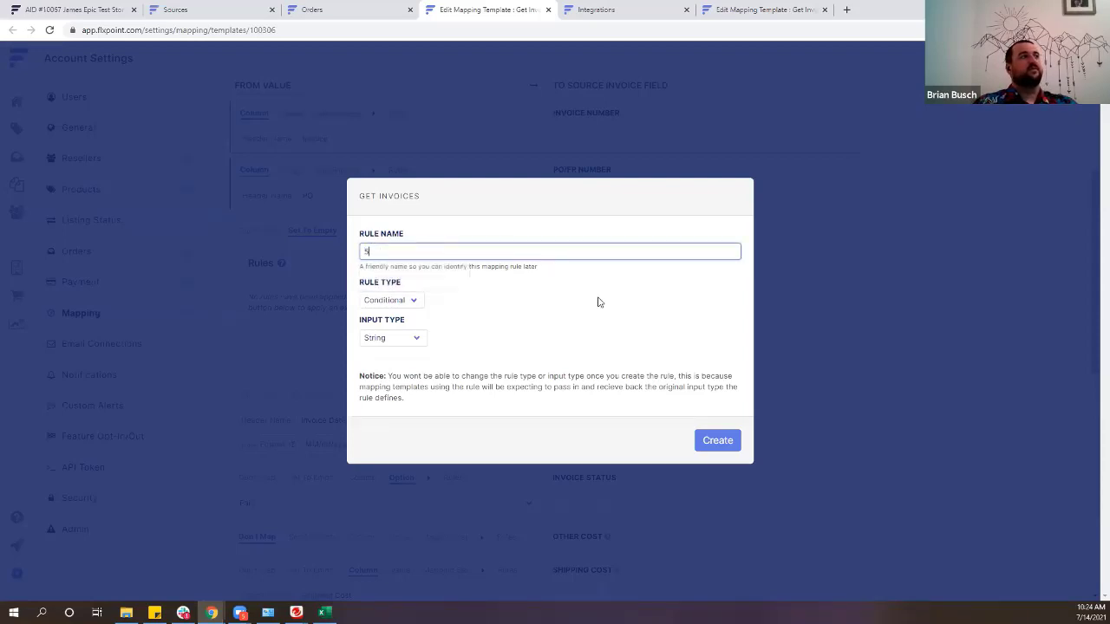
pyautogui.write('% Fe')
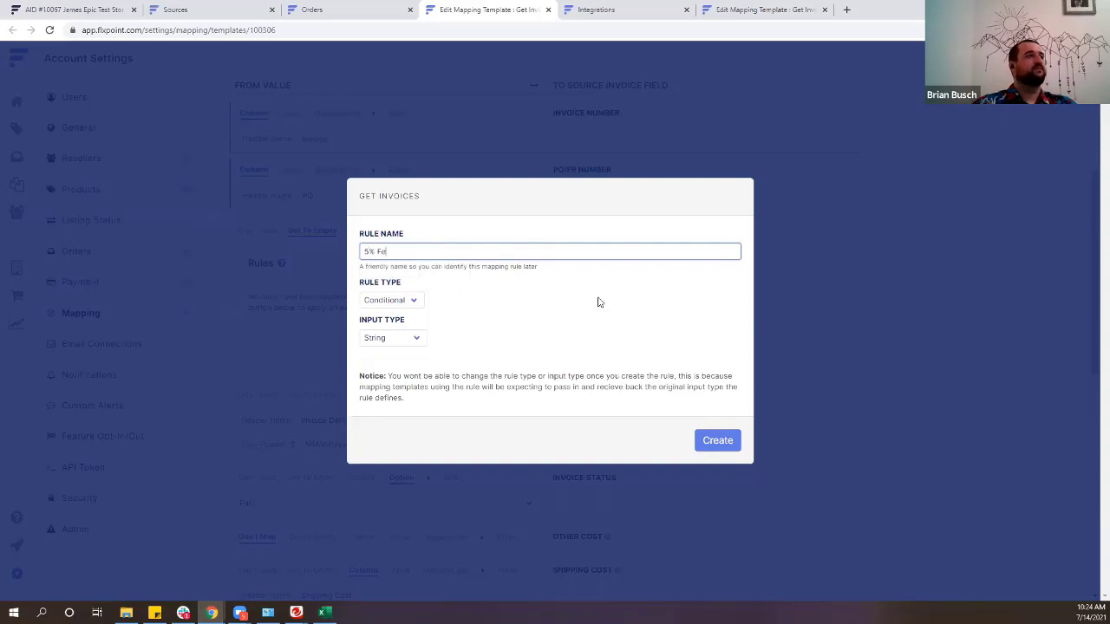
pyautogui.write('e')
pyautogui.click(717, 441)
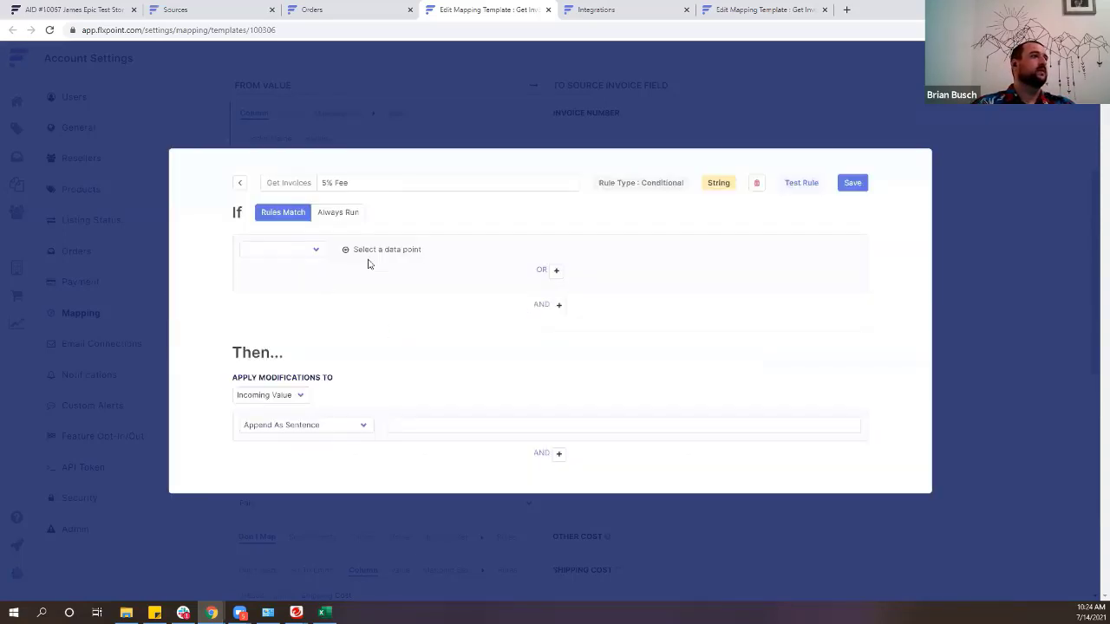
pyautogui.click(298, 249)
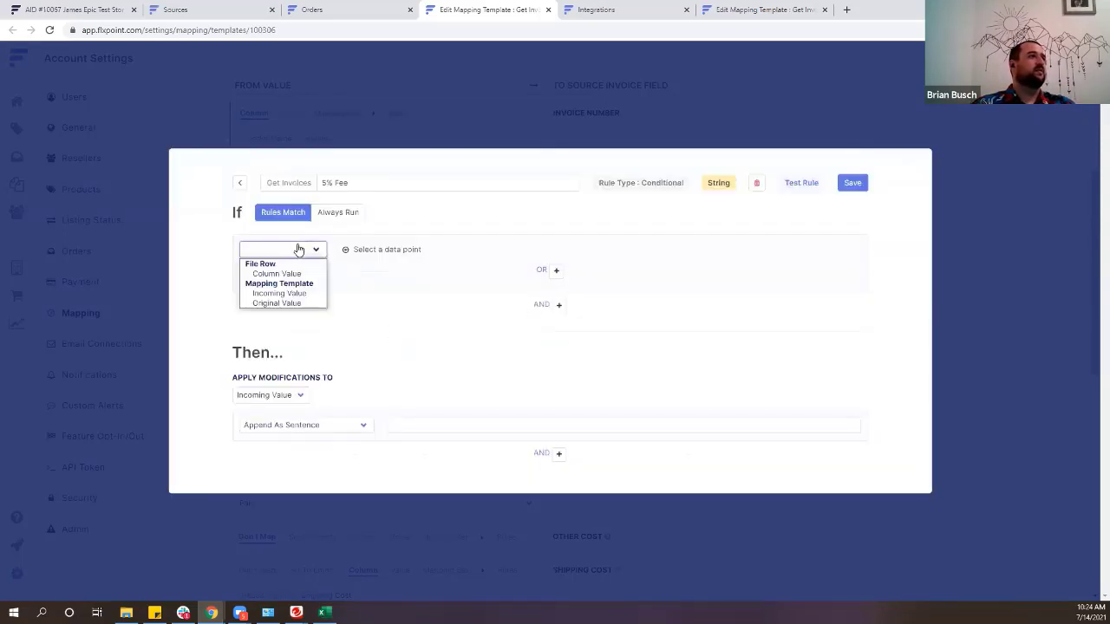
pyautogui.click(413, 251)
pyautogui.click(297, 253)
pyautogui.click(277, 273)
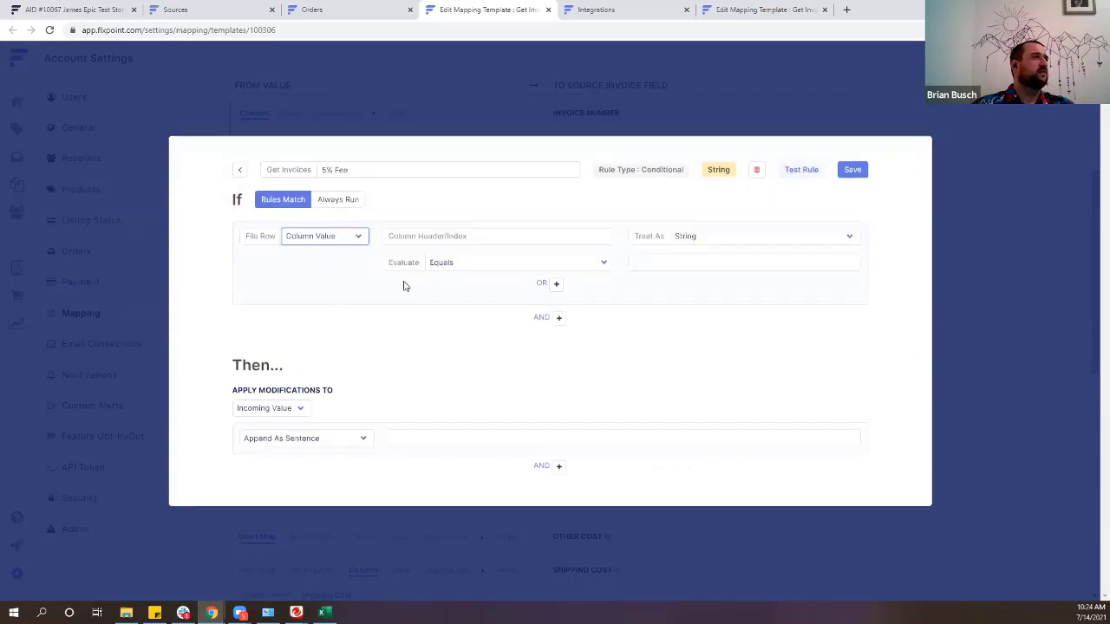
pyautogui.click(483, 235)
pyautogui.click(700, 238)
pyautogui.click(711, 238)
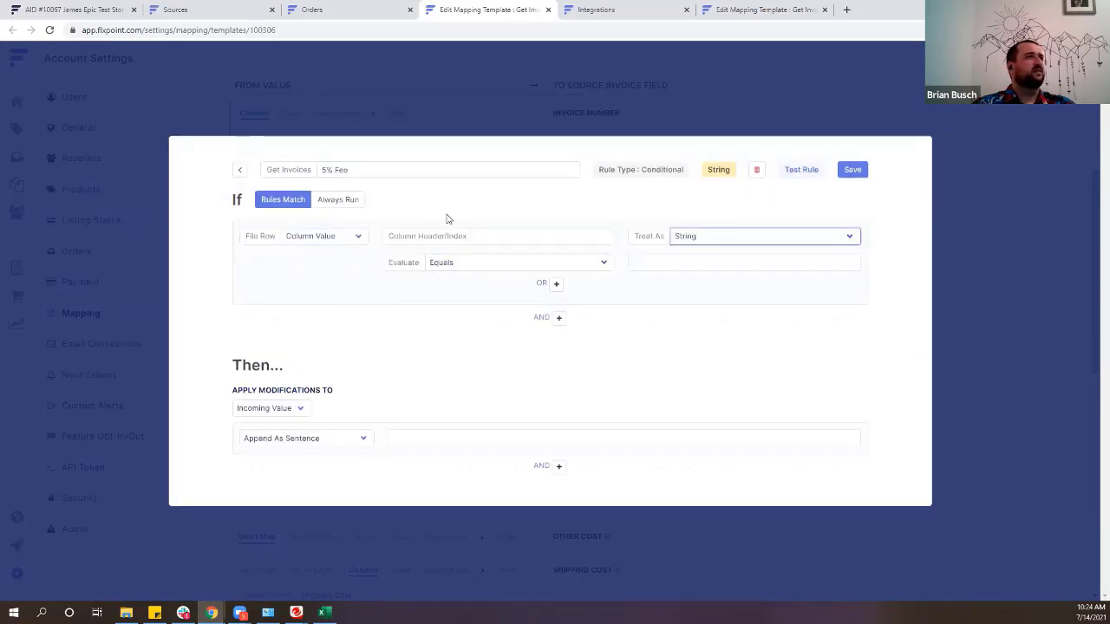
pyautogui.click(515, 242)
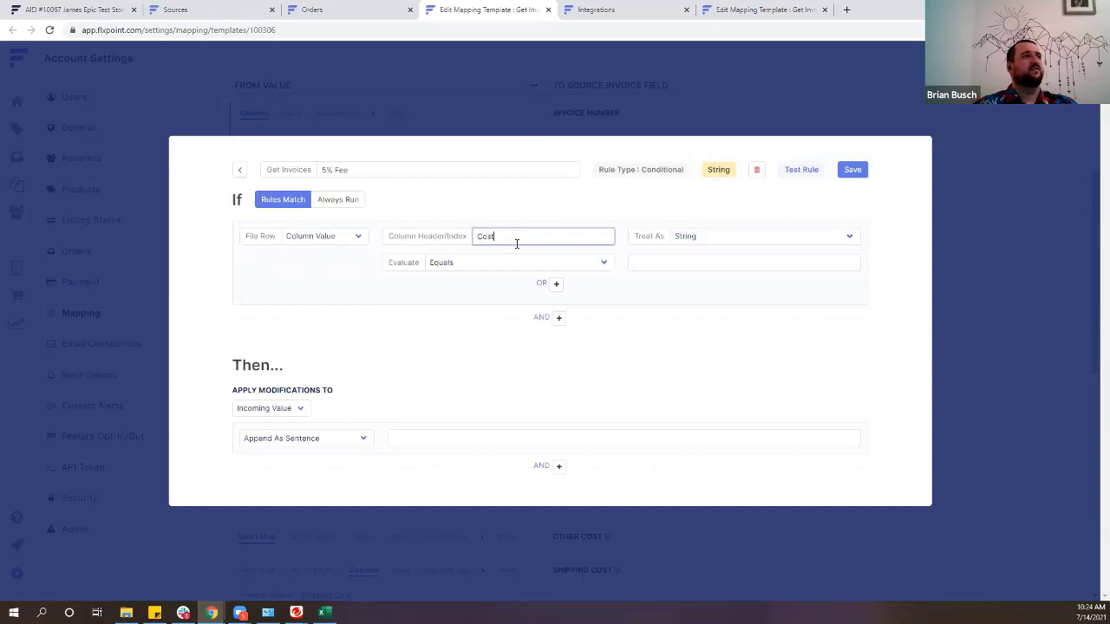
pyautogui.press('Tab')
pyautogui.press('Tab')
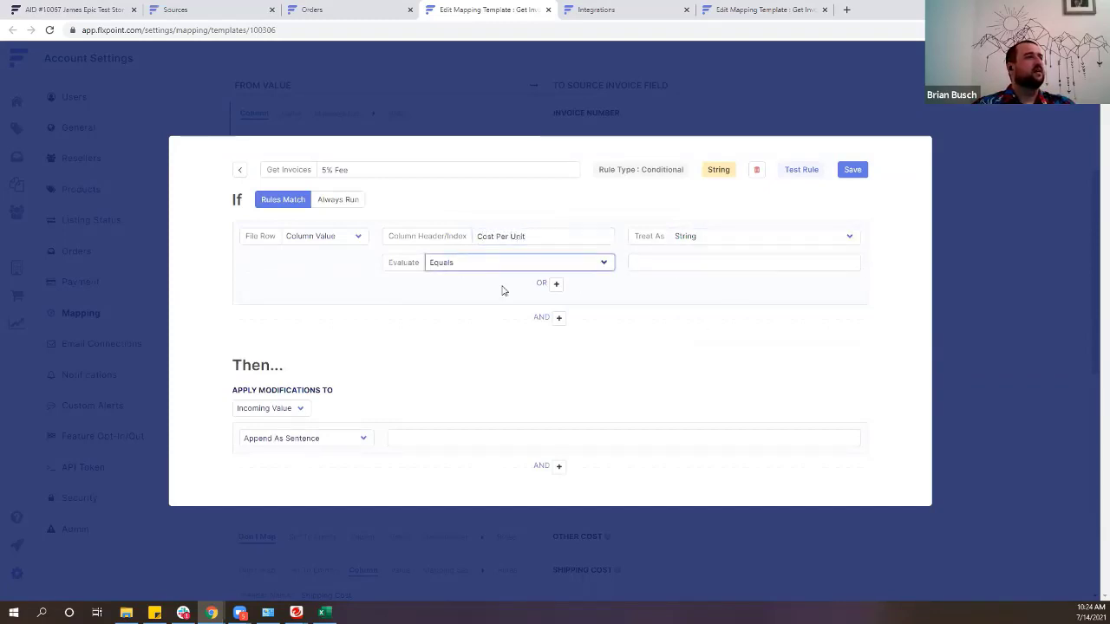
# Make the 5% Fee rule always run and prefix the incoming value with the file row's Cost Per Unit column value.
pyautogui.click(354, 202)
pyautogui.click(294, 318)
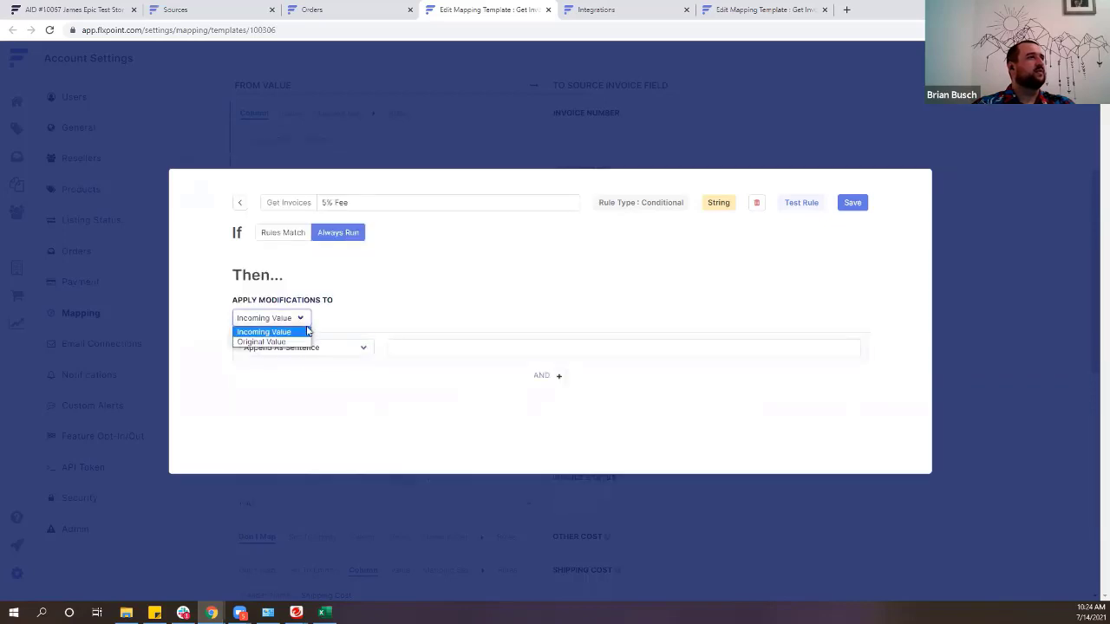
pyautogui.click(342, 352)
pyautogui.click(342, 352)
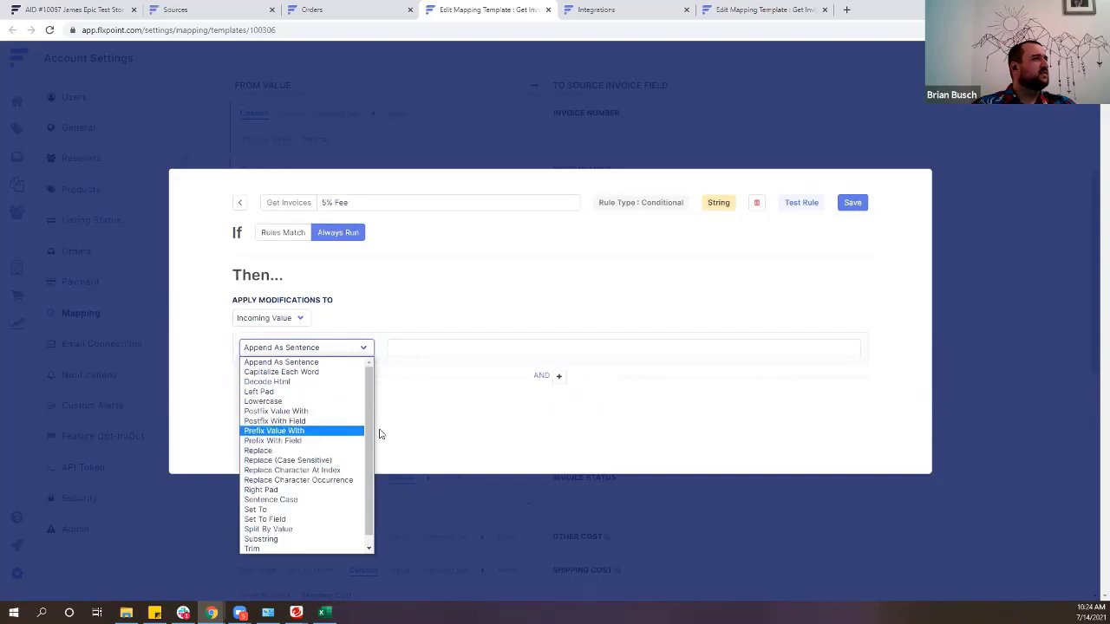
pyautogui.click(347, 450)
pyautogui.click(347, 351)
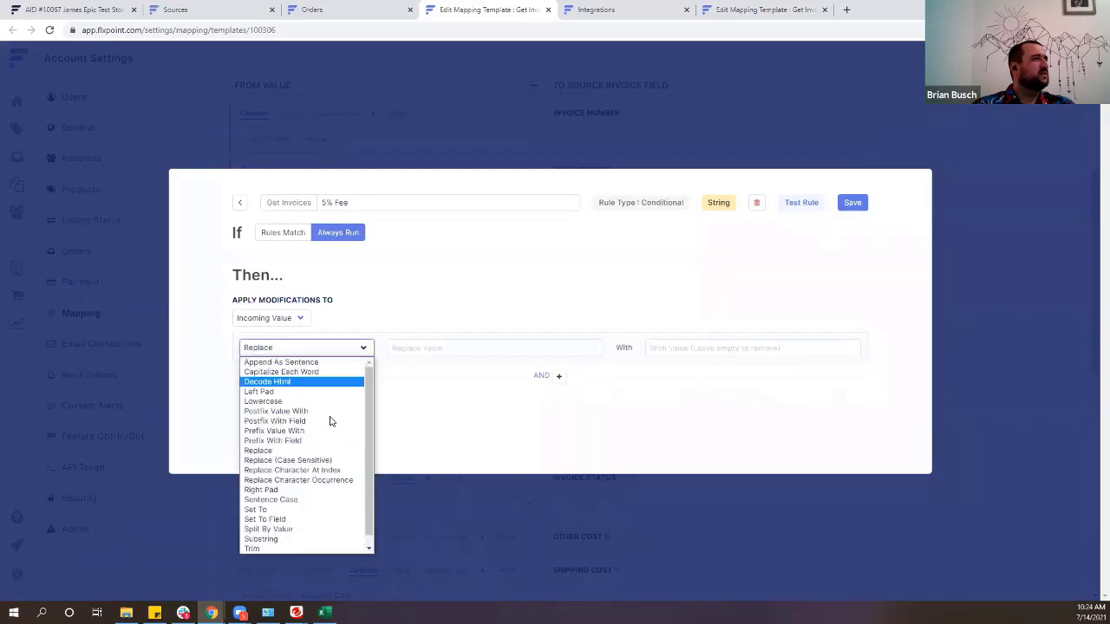
pyautogui.click(328, 440)
pyautogui.click(431, 351)
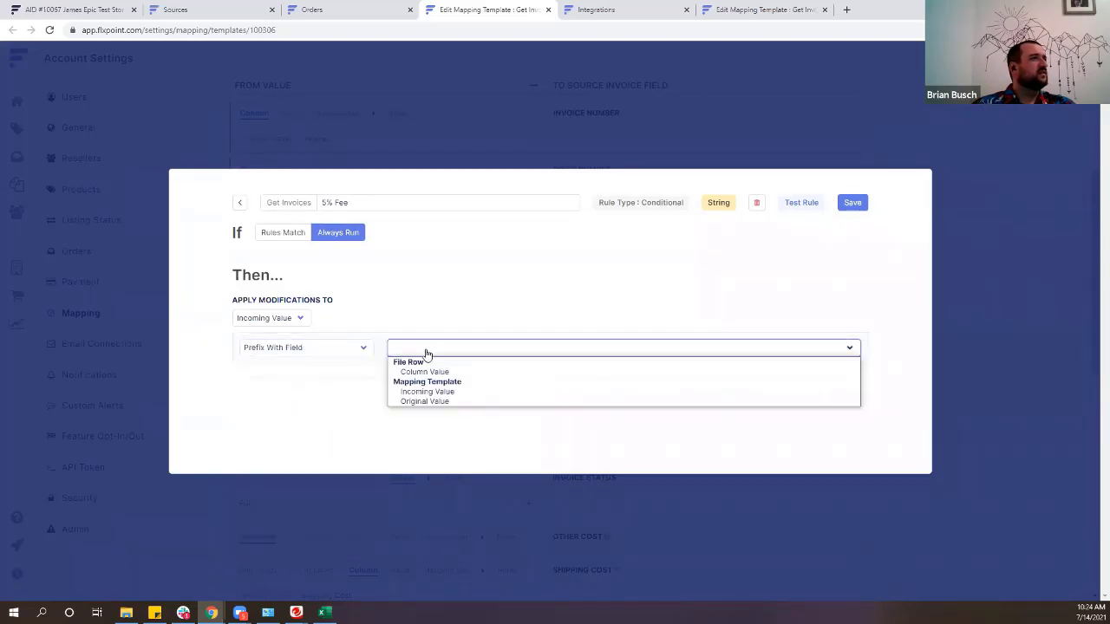
pyautogui.click(476, 372)
pyautogui.click(465, 369)
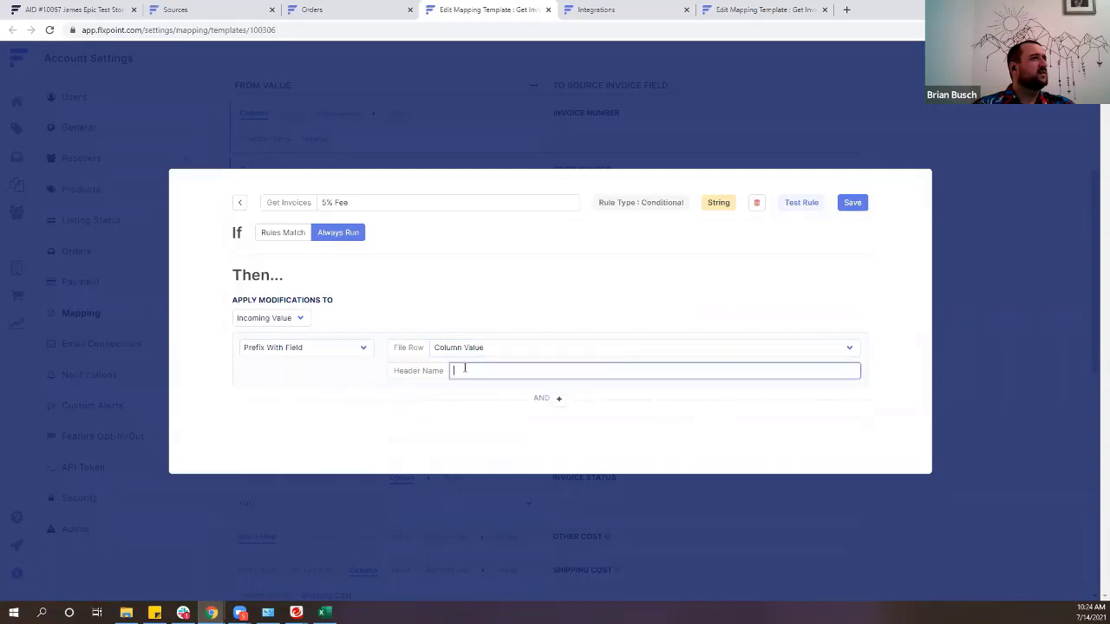
pyautogui.write('Cost')
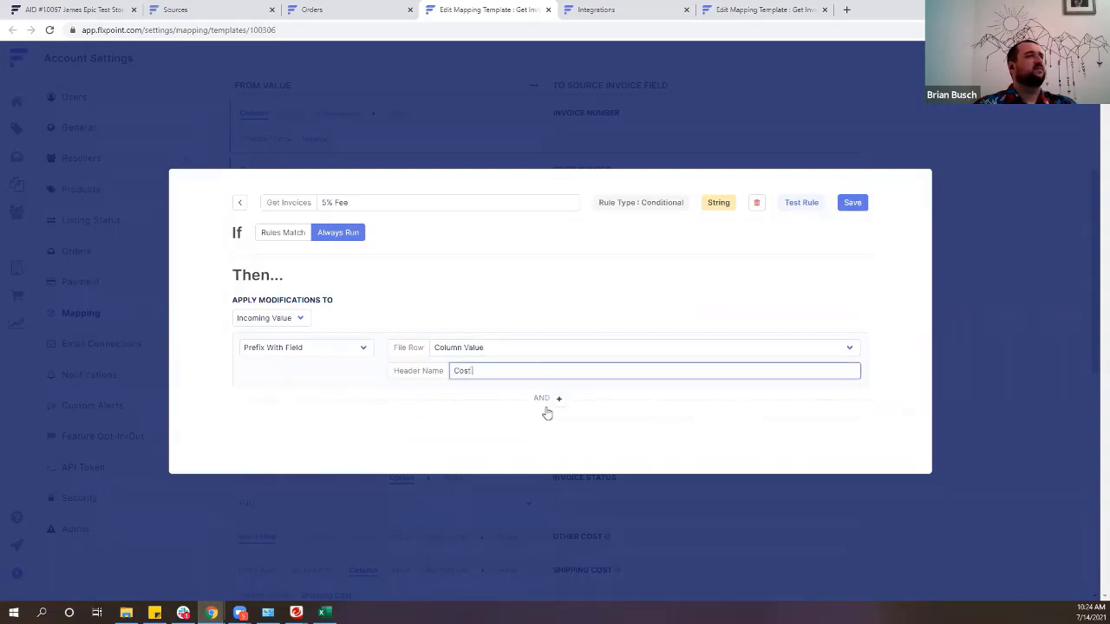
pyautogui.write(' Per Unit')
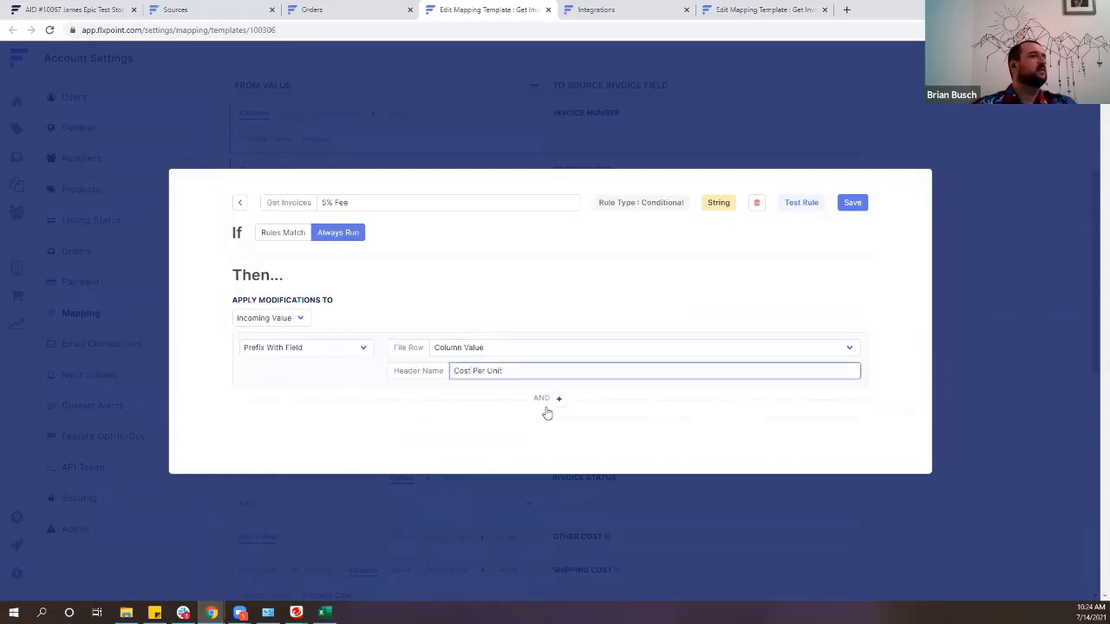
# Try adding a second modification of type Set To to the 5% Fee rule.
pyautogui.click(560, 399)
pyautogui.click(338, 413)
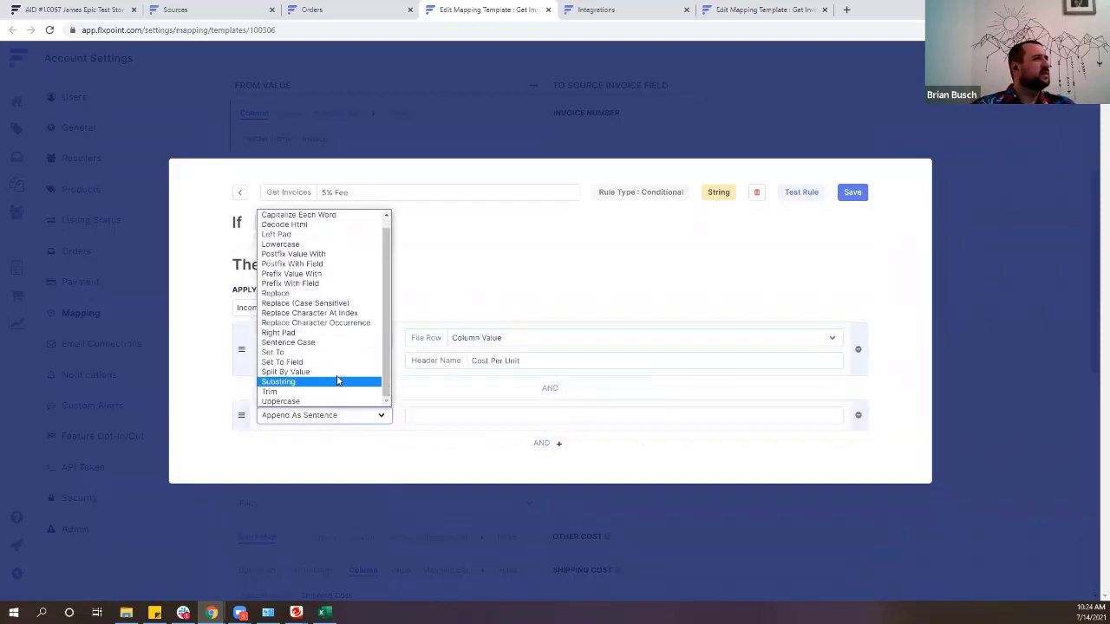
pyautogui.scroll(1, 339, 369)
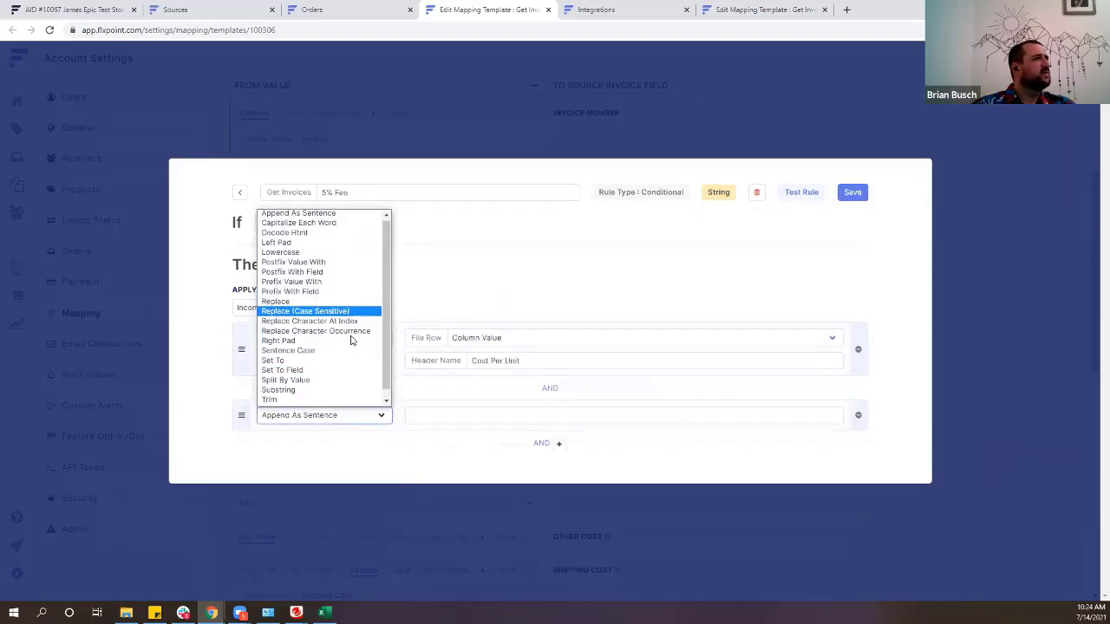
pyautogui.scroll(-1, 352, 340)
pyautogui.click(312, 351)
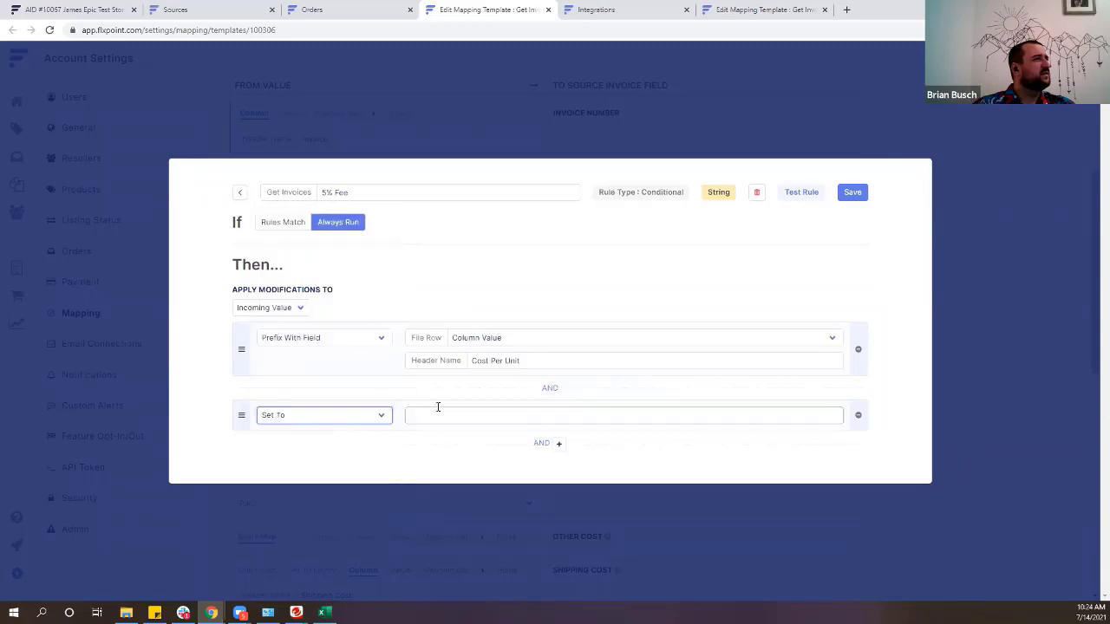
# Examine the modification types available for the second modification of the 5% Fee rule.
pyautogui.click(310, 414)
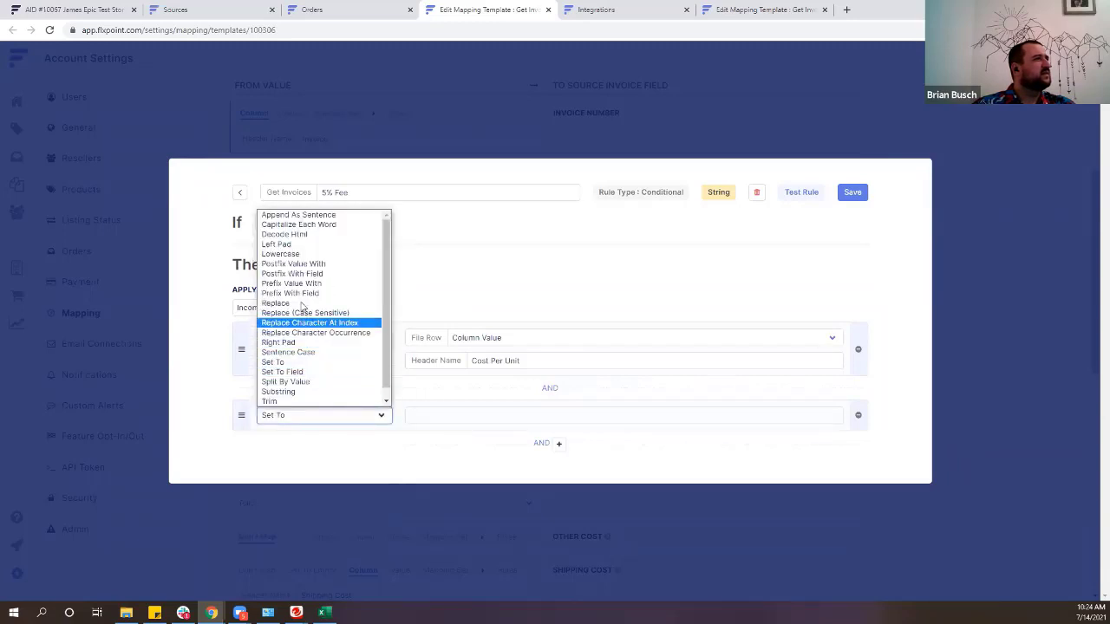
pyautogui.scroll(-1, 312, 352)
pyautogui.scroll(1, 296, 276)
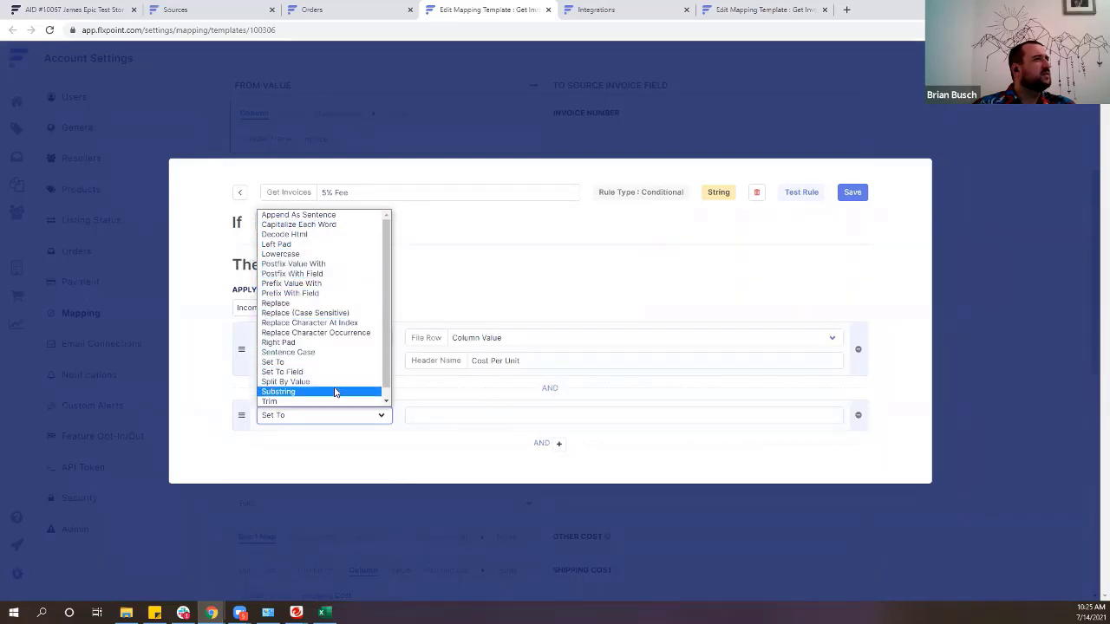
pyautogui.click(589, 362)
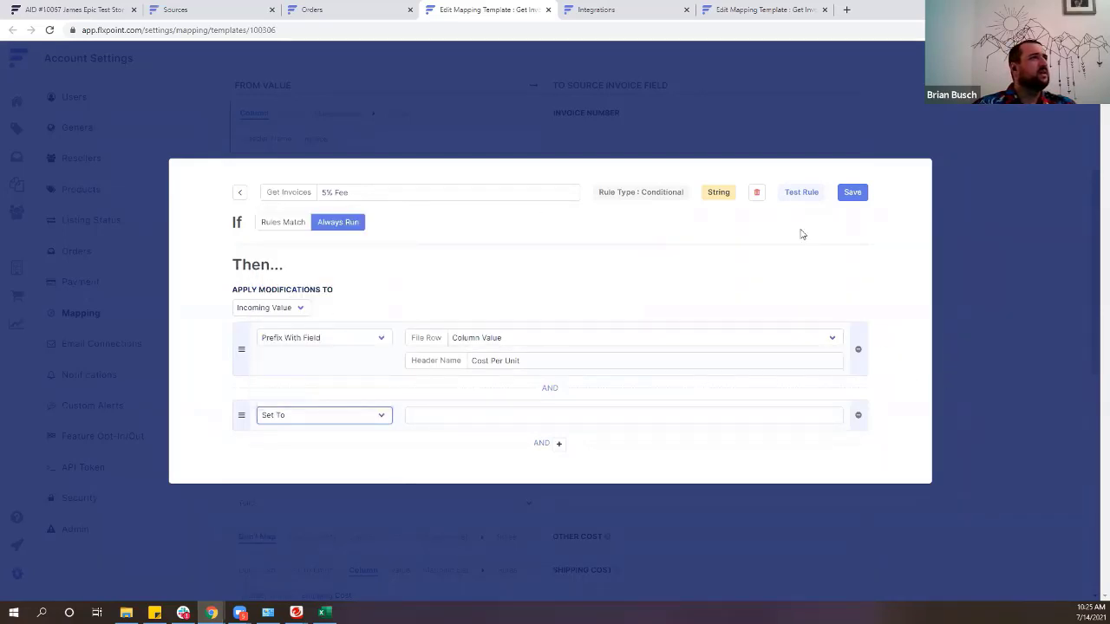
pyautogui.click(593, 360)
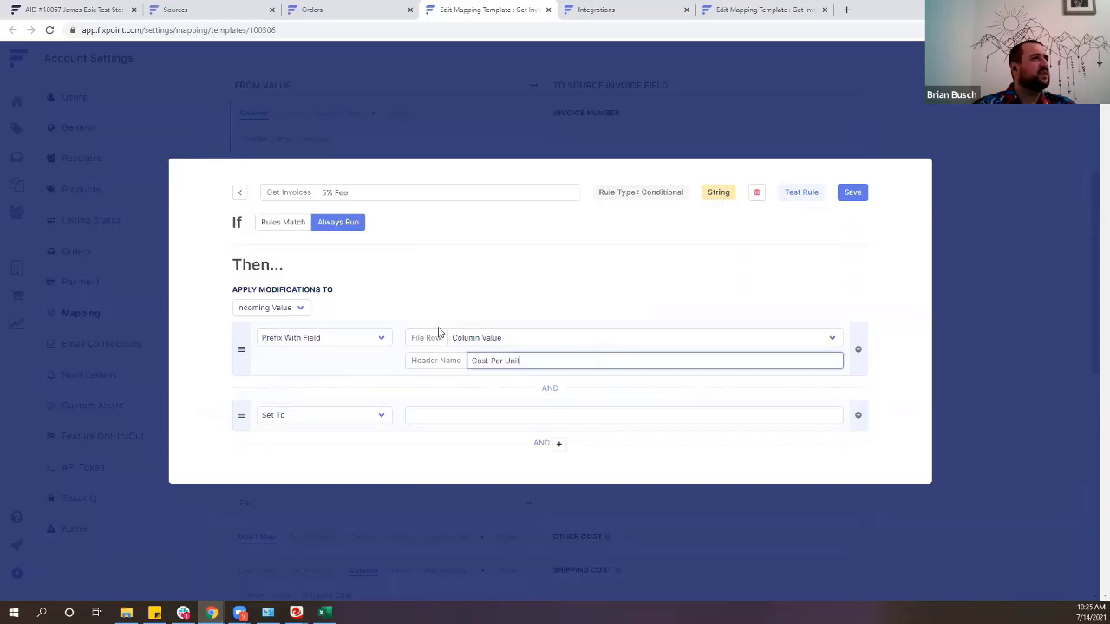
pyautogui.click(430, 418)
pyautogui.click(300, 417)
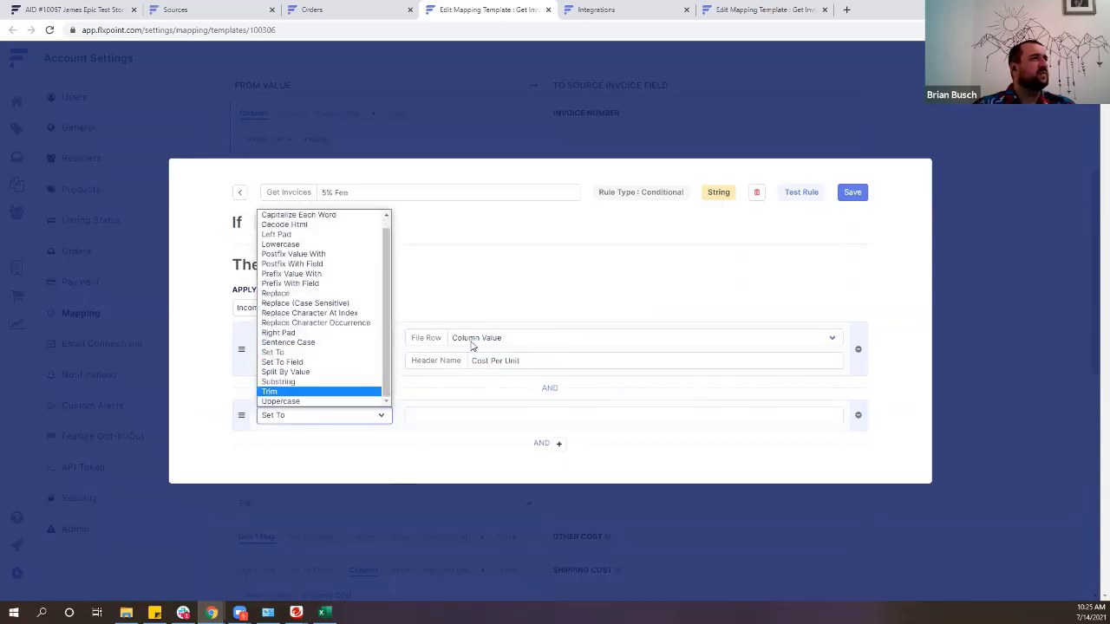
pyautogui.click(865, 232)
# Delete the 5% Fee rule and confirm the deletion.
pyautogui.click(756, 192)
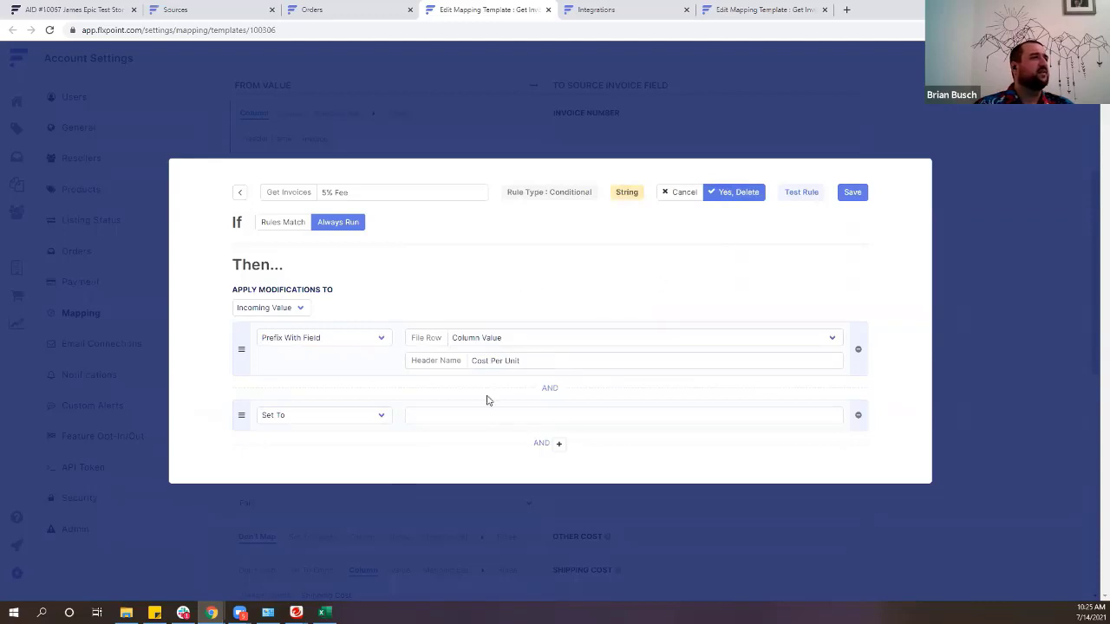
pyautogui.click(754, 203)
pyautogui.click(719, 332)
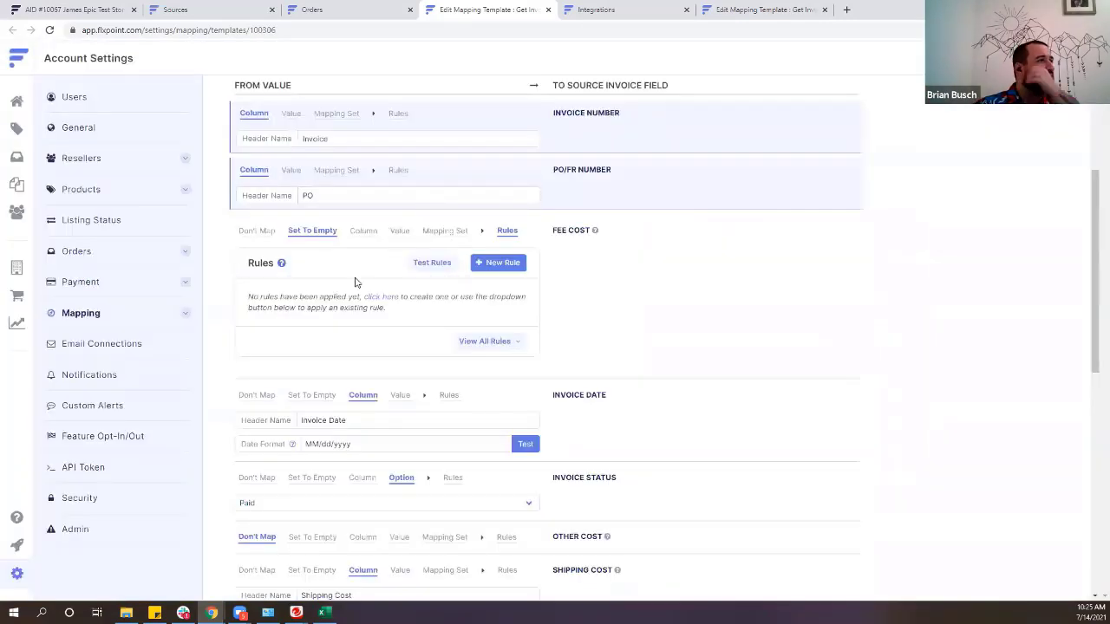
# Change the Fee Cost mapping to Column.
pyautogui.scroll(1, 344, 280)
pyautogui.scroll(-2, 558, 305)
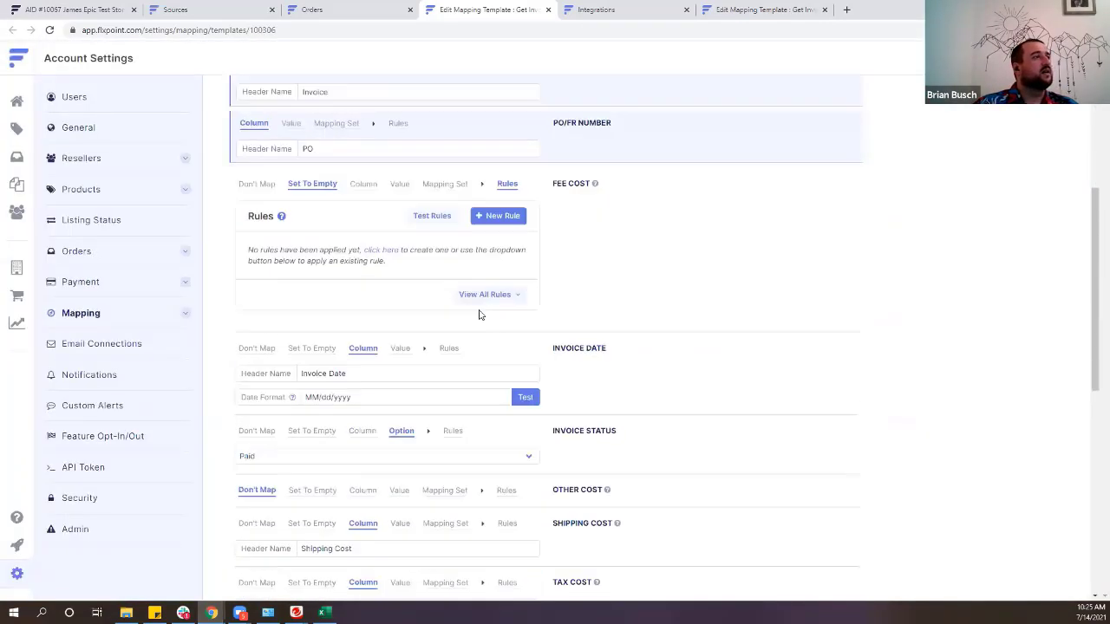
pyautogui.scroll(1, 456, 228)
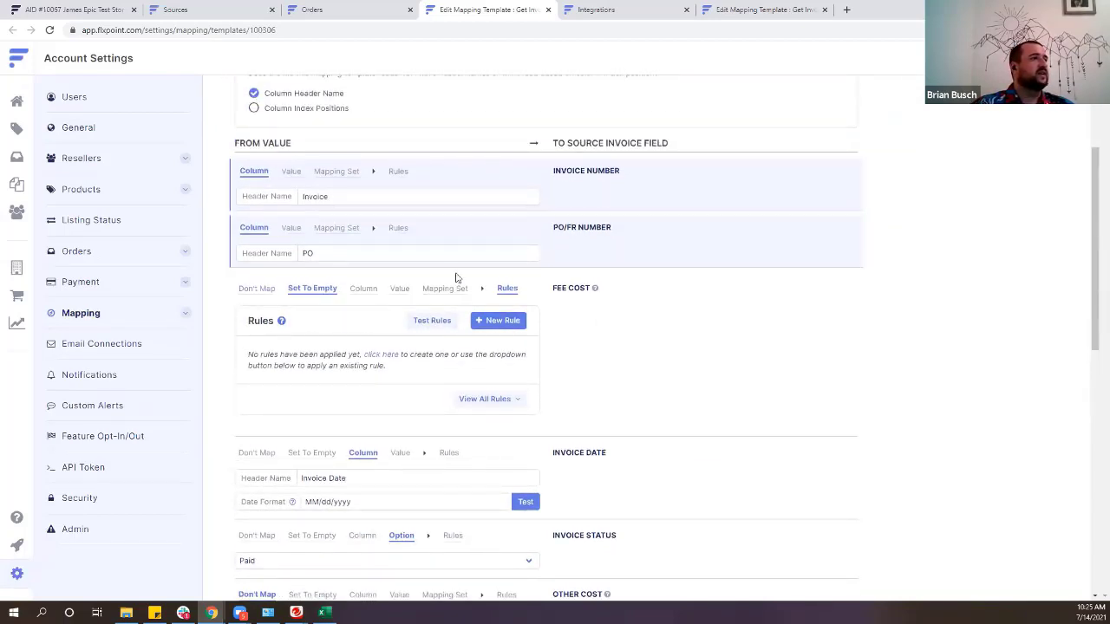
pyautogui.click(401, 290)
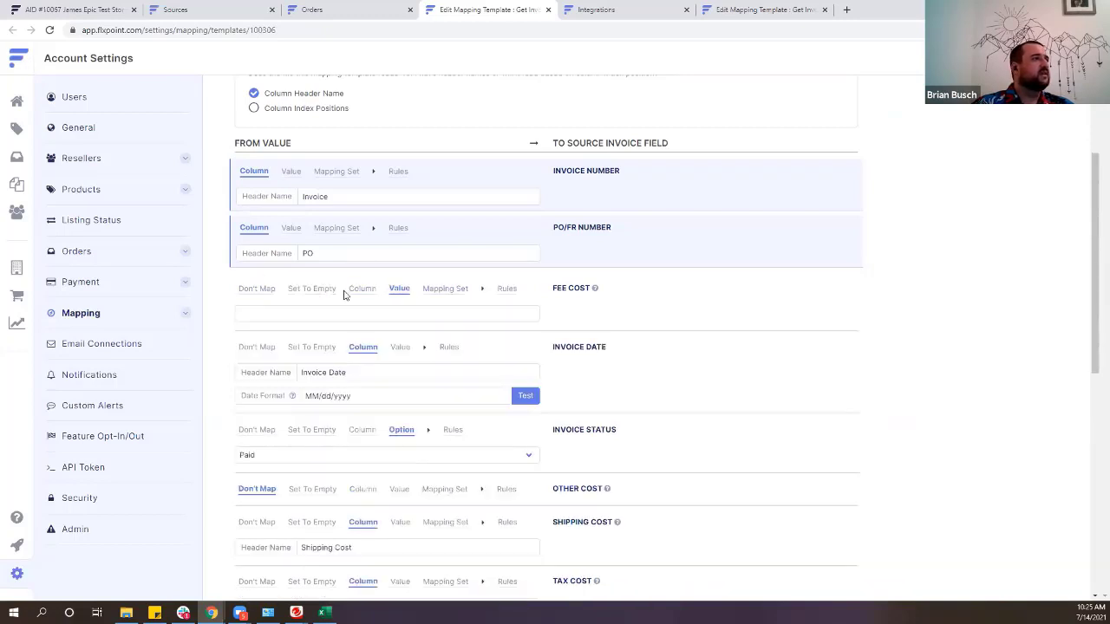
pyautogui.click(362, 289)
# Enable rules for the Per Unit Cost mapping and create a new Tier rule for it, keeping the default rule name.
pyautogui.scroll(-2, 362, 347)
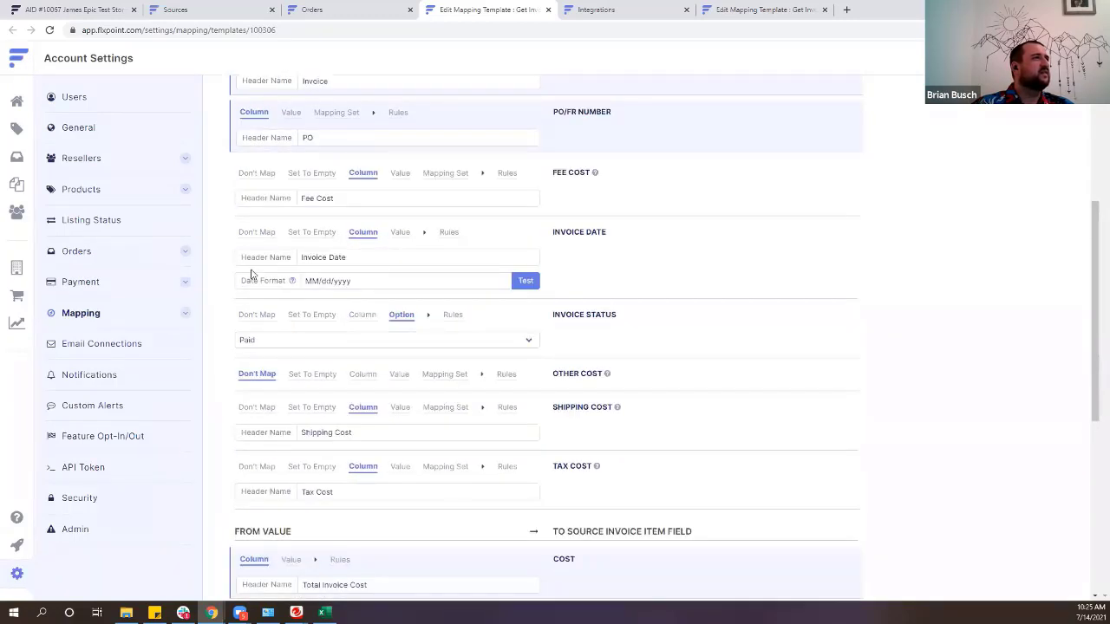
pyautogui.scroll(-7, 468, 345)
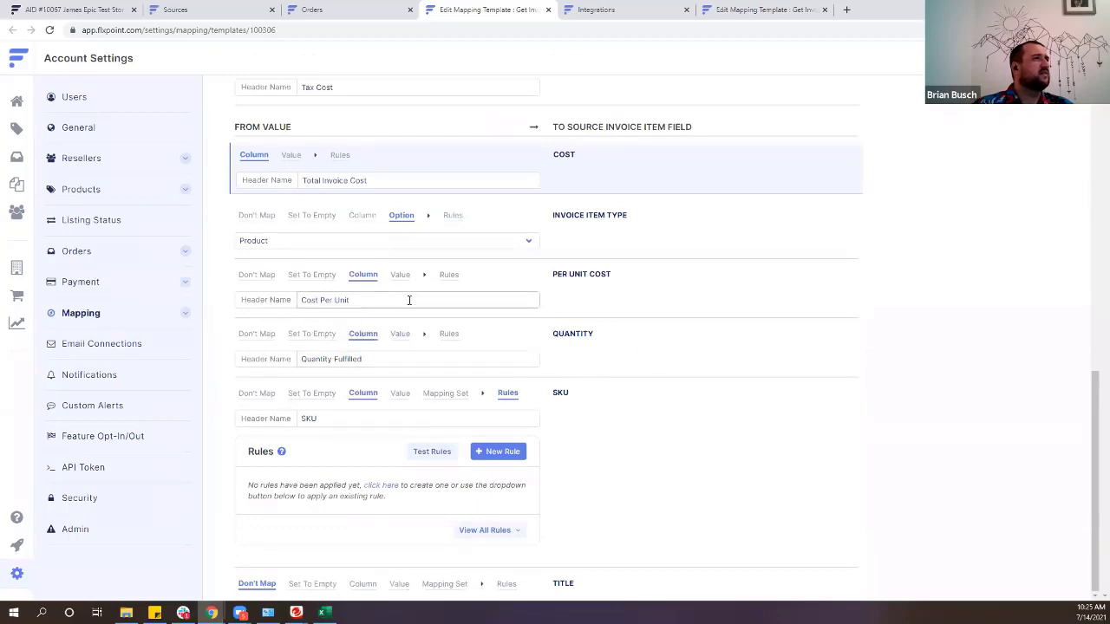
pyautogui.click(446, 276)
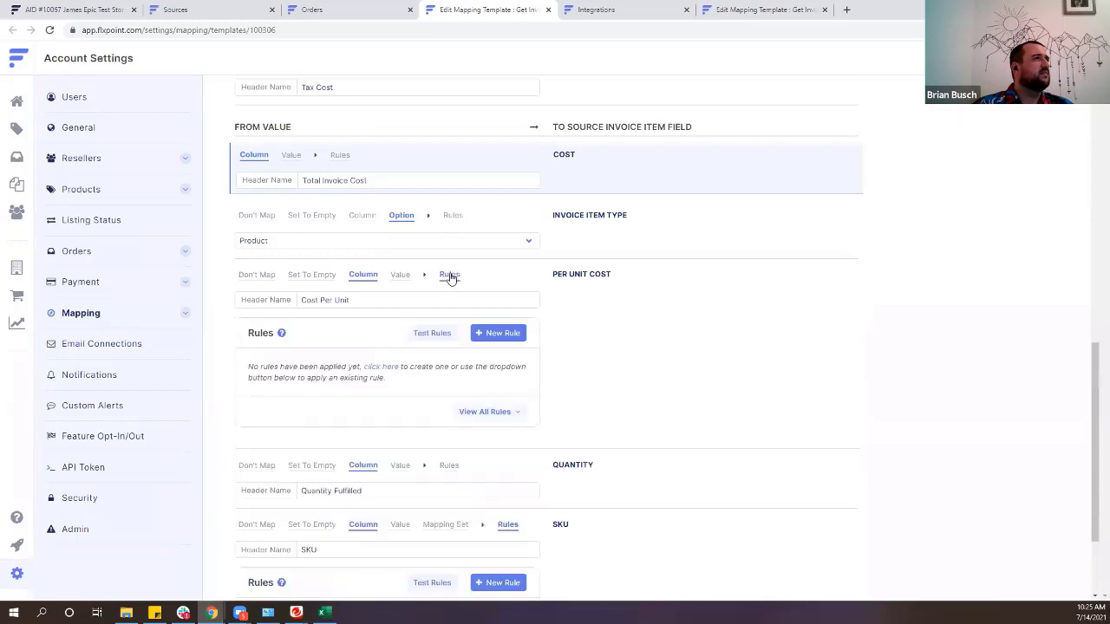
pyautogui.click(510, 334)
pyautogui.click(413, 300)
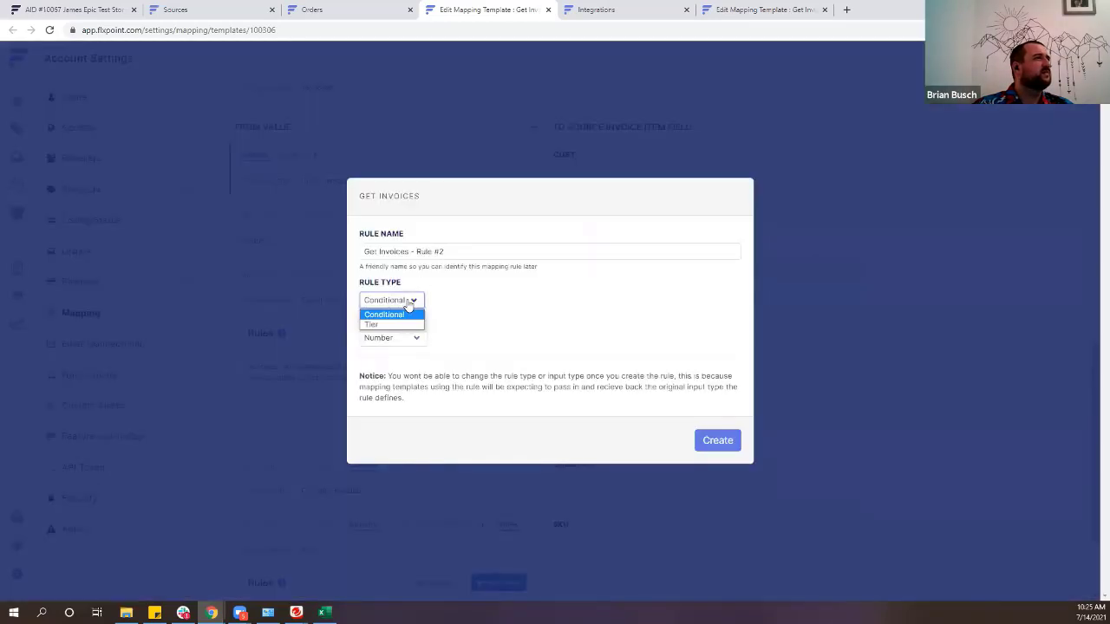
pyautogui.click(409, 340)
pyautogui.click(390, 301)
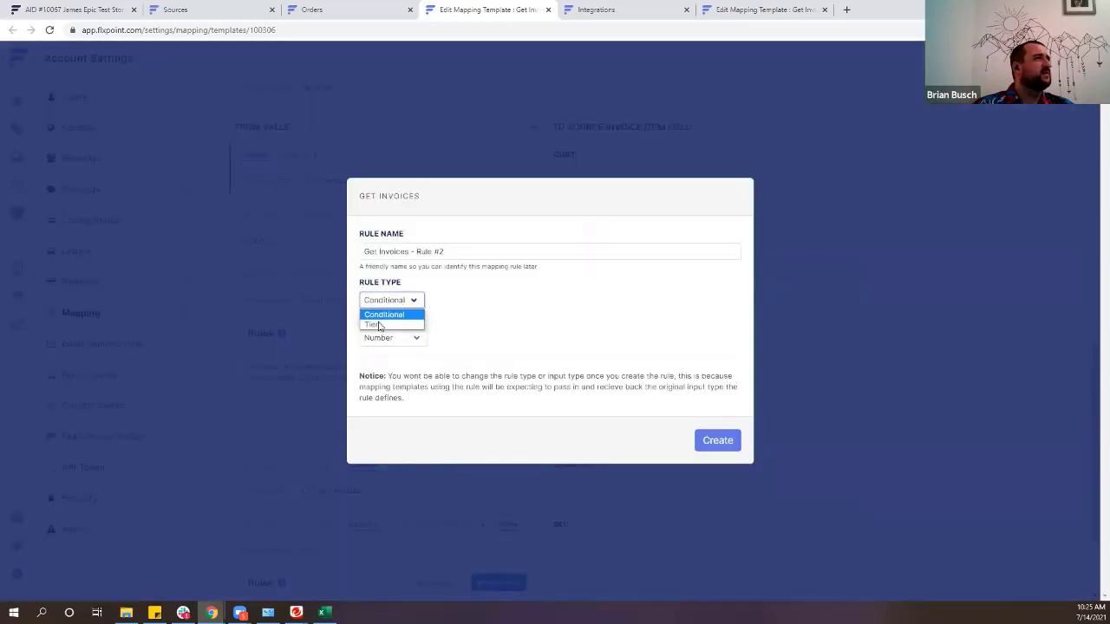
pyautogui.click(435, 255)
pyautogui.click(397, 304)
pyautogui.click(389, 331)
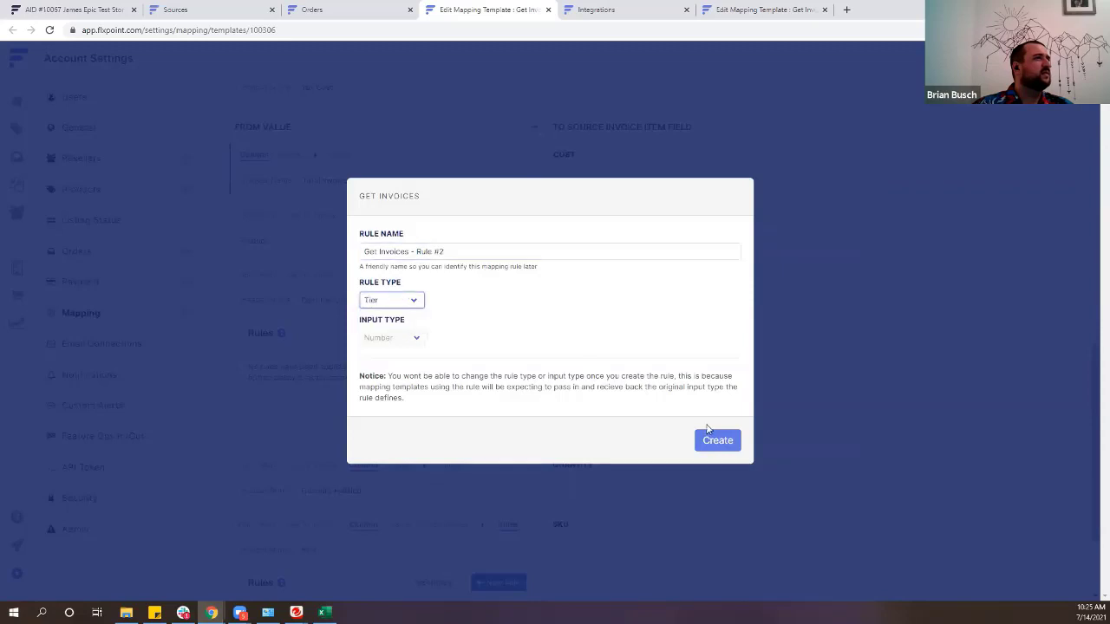
pyautogui.click(711, 442)
# Try basing the tier rule on Column Value, modifying Incoming Value using % Change, with one blank tier added, and close it without saving.
pyautogui.click(314, 255)
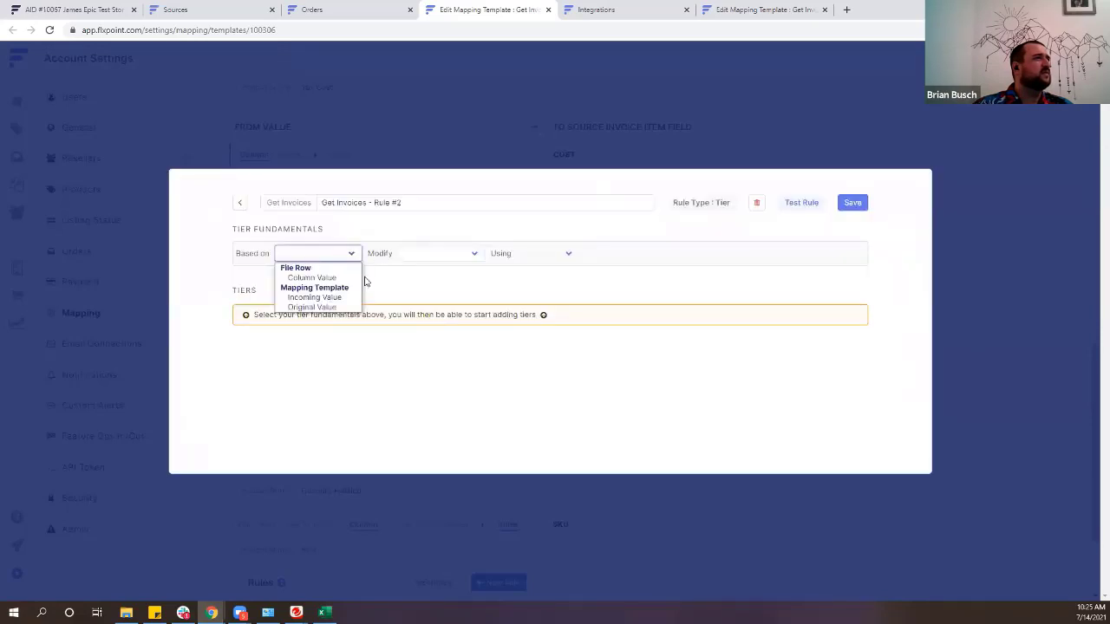
pyautogui.click(451, 253)
pyautogui.click(429, 278)
pyautogui.click(554, 253)
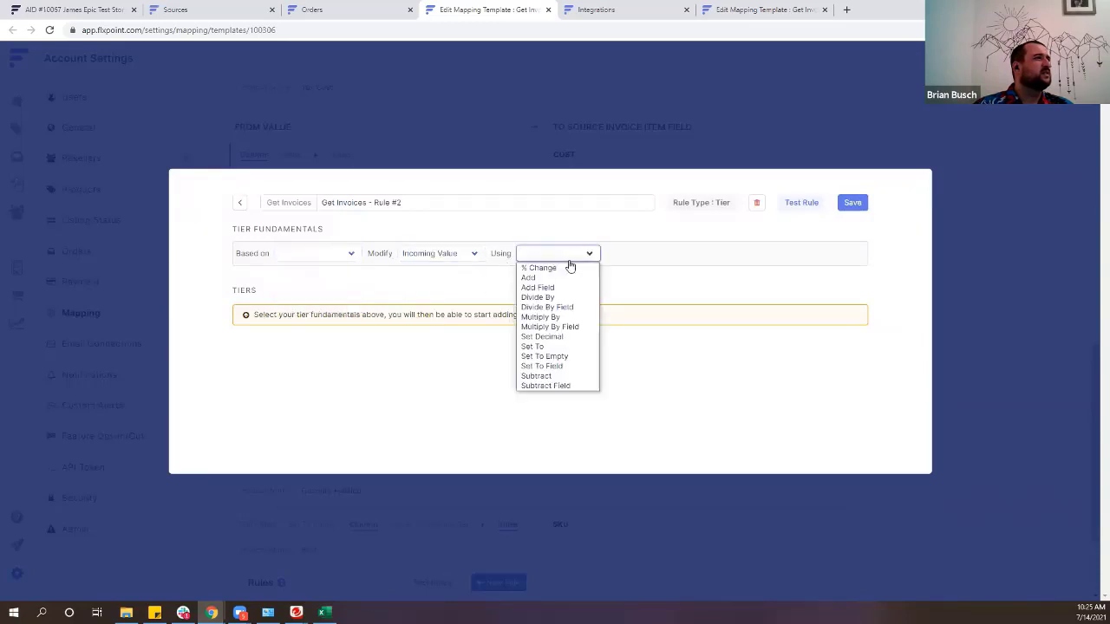
pyautogui.click(564, 266)
pyautogui.click(314, 253)
pyautogui.click(329, 279)
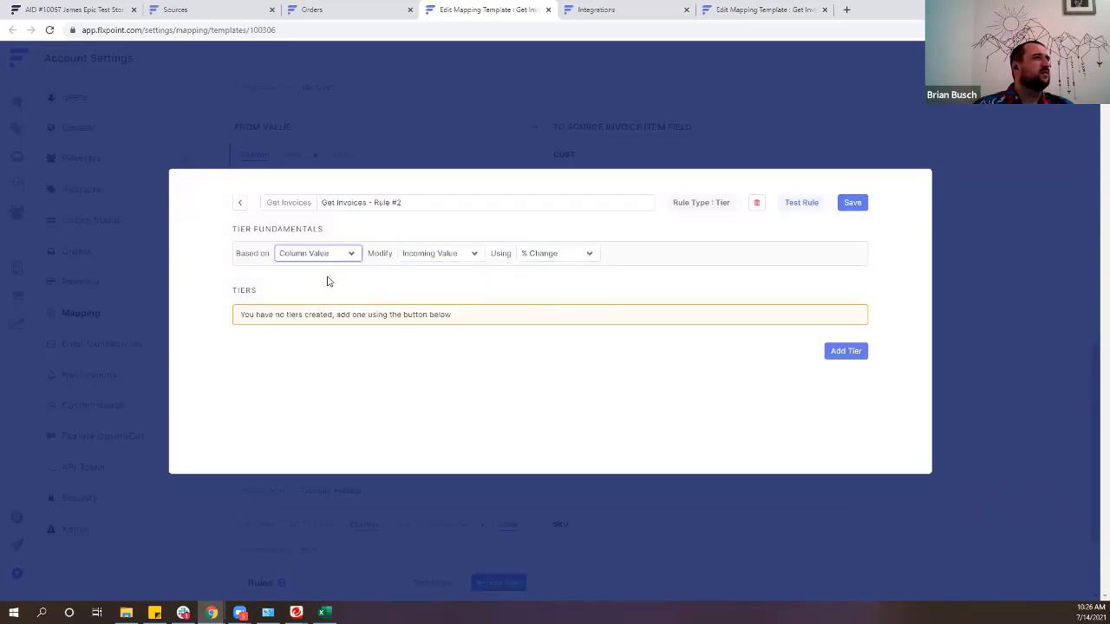
pyautogui.click(845, 350)
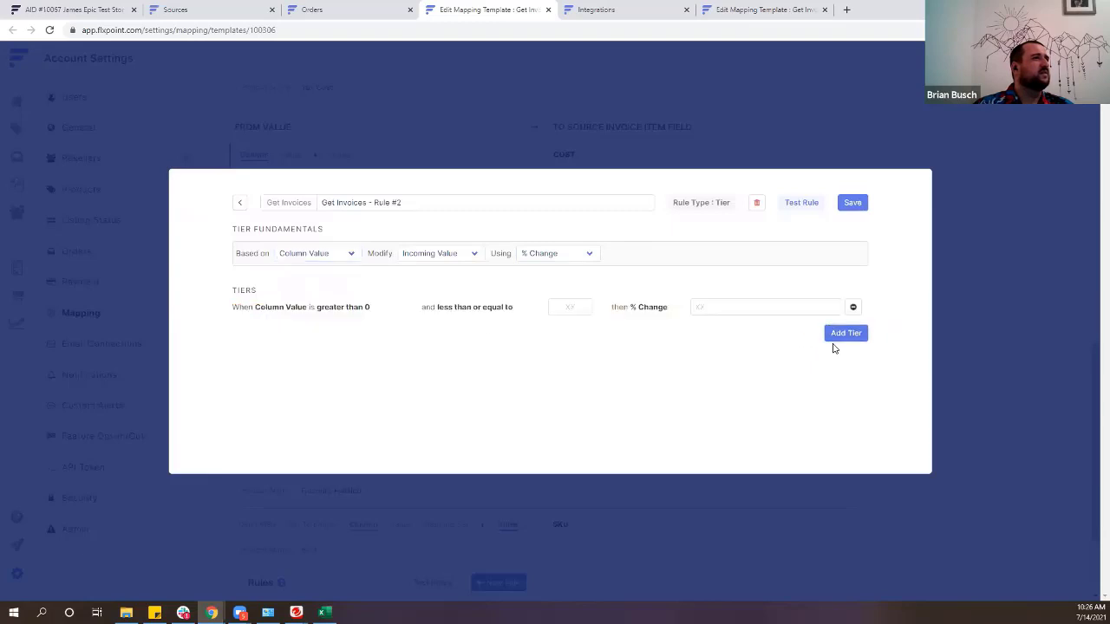
pyautogui.click(980, 178)
# Examine the source invoice field mappings from Fee Cost to Tax Cost and the item Cost mapping.
pyautogui.scroll(5, 595, 388)
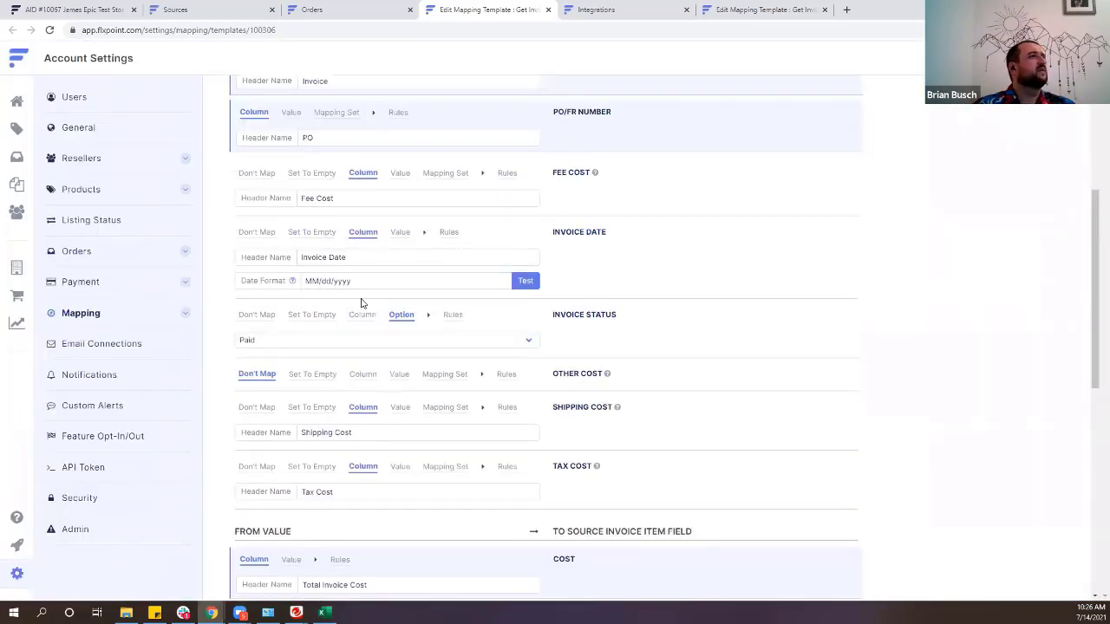
pyautogui.scroll(-1, 409, 330)
pyautogui.scroll(2, 420, 382)
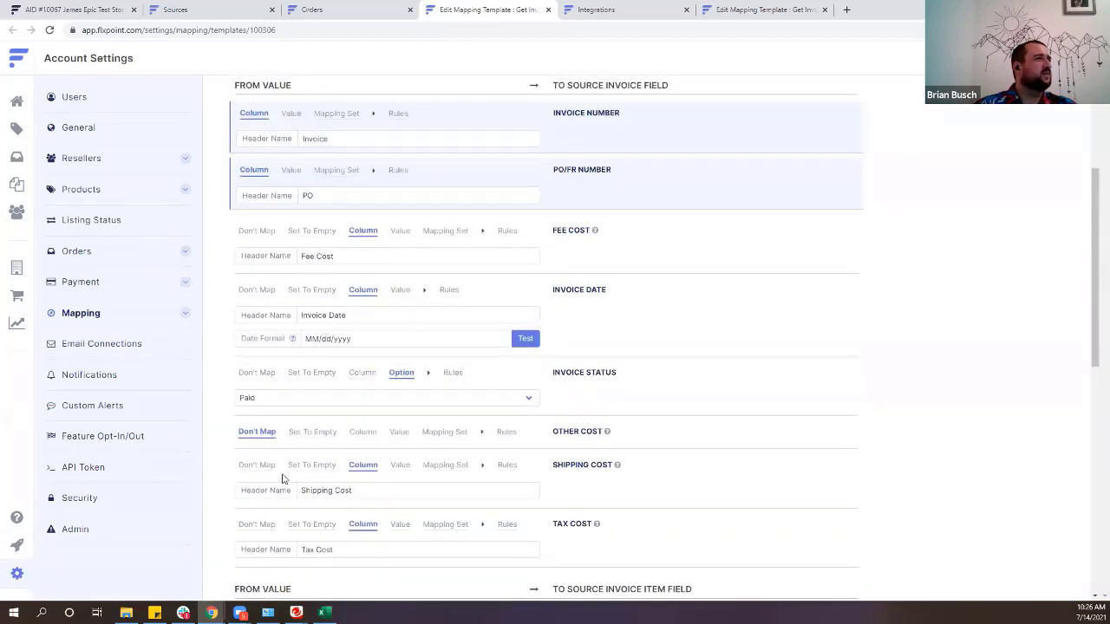
pyautogui.scroll(1, 555, 391)
pyautogui.scroll(-2, 433, 329)
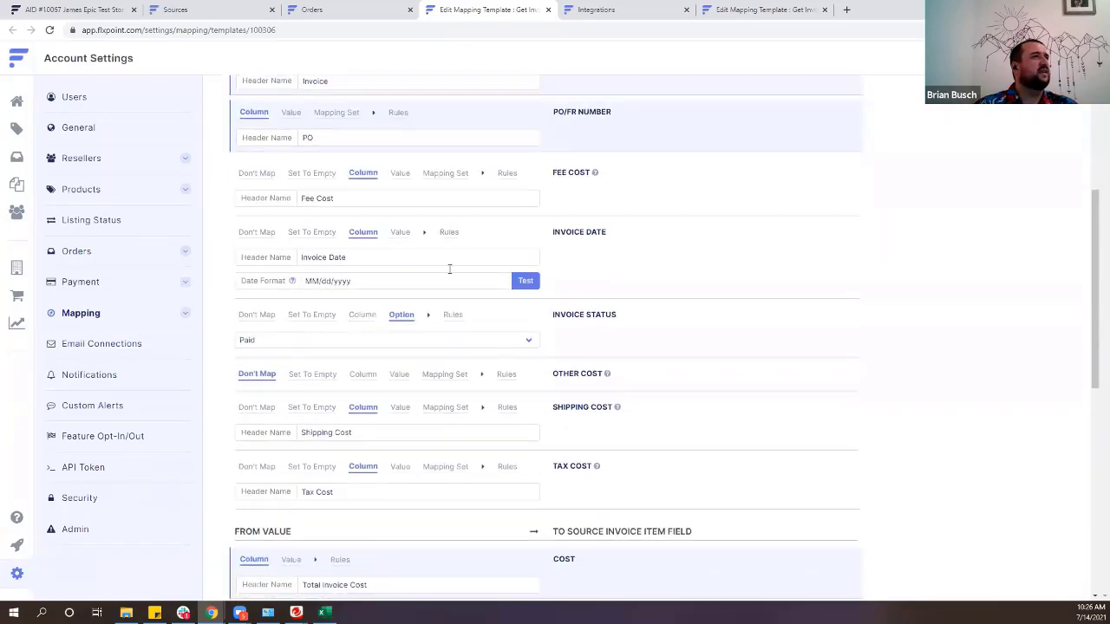
pyautogui.scroll(-3, 555, 483)
pyautogui.click(347, 413)
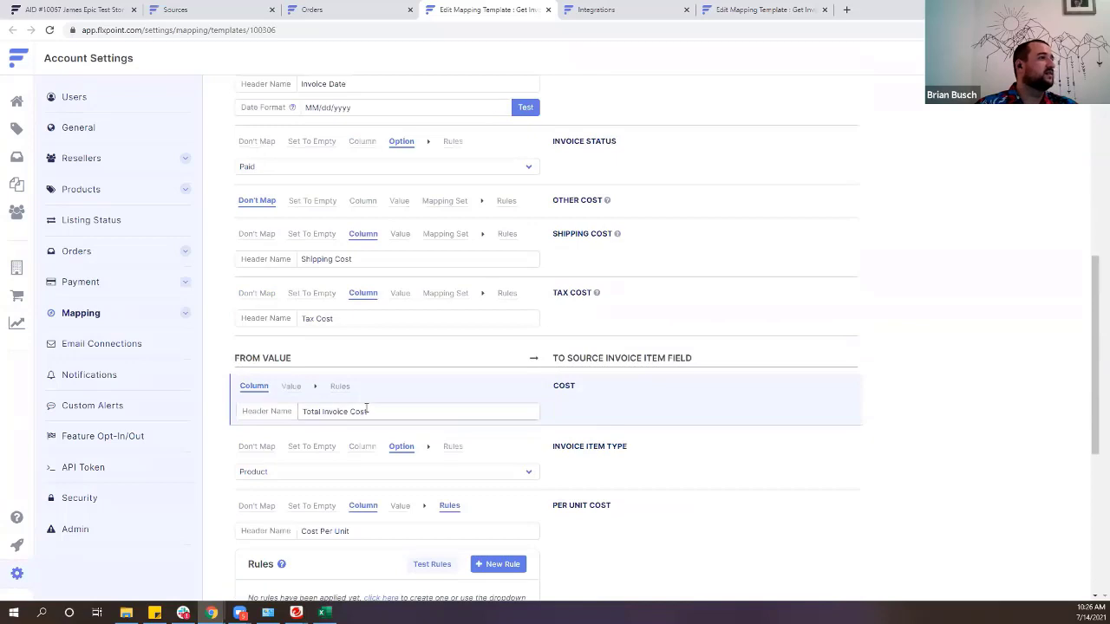
# Copy the Cost Per Unit header name from the Per Unit Cost mapping into the Fee Cost mapping's header name.
pyautogui.scroll(-3, 365, 323)
pyautogui.tripleClick(359, 357)
pyautogui.hotkey('ctrl', 'c')
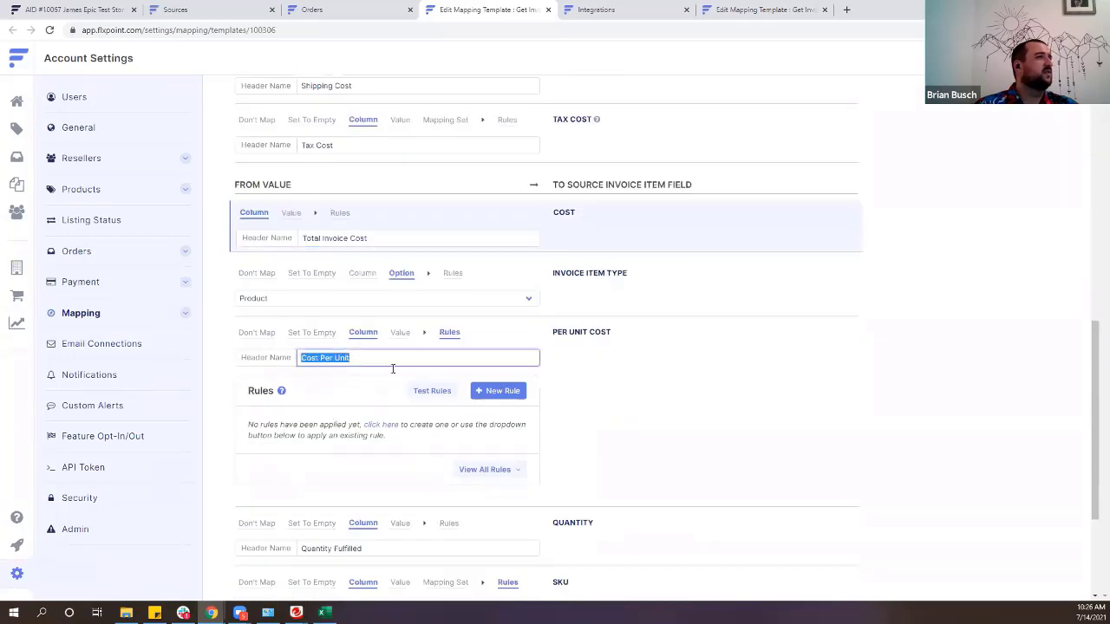
pyautogui.scroll(2, 258, 466)
pyautogui.tripleClick(636, 458)
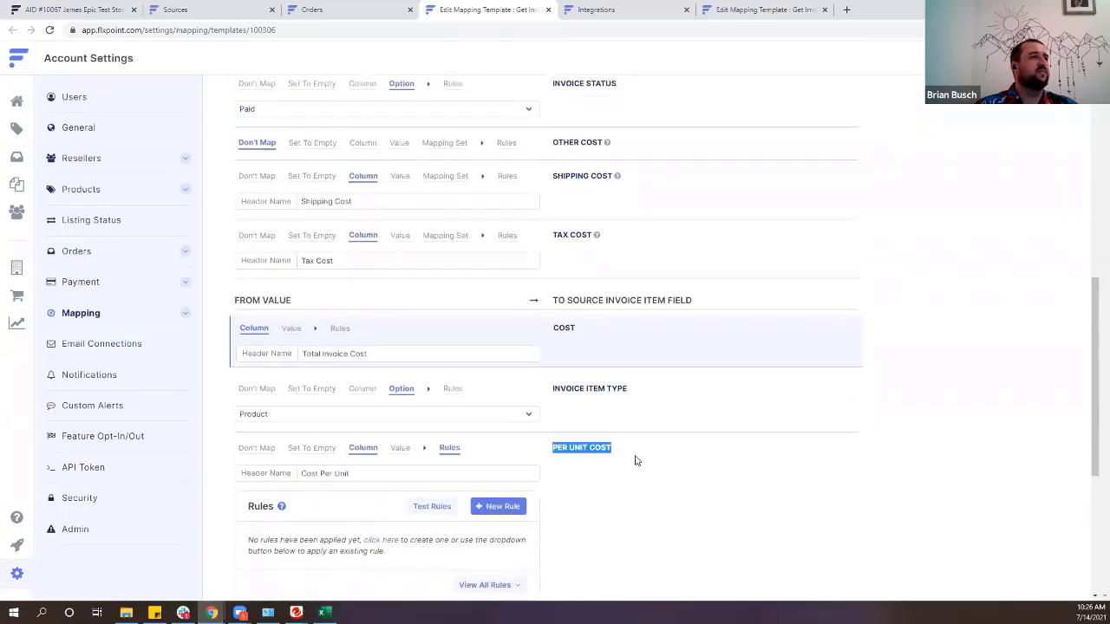
pyautogui.click(557, 483)
pyautogui.scroll(4, 557, 483)
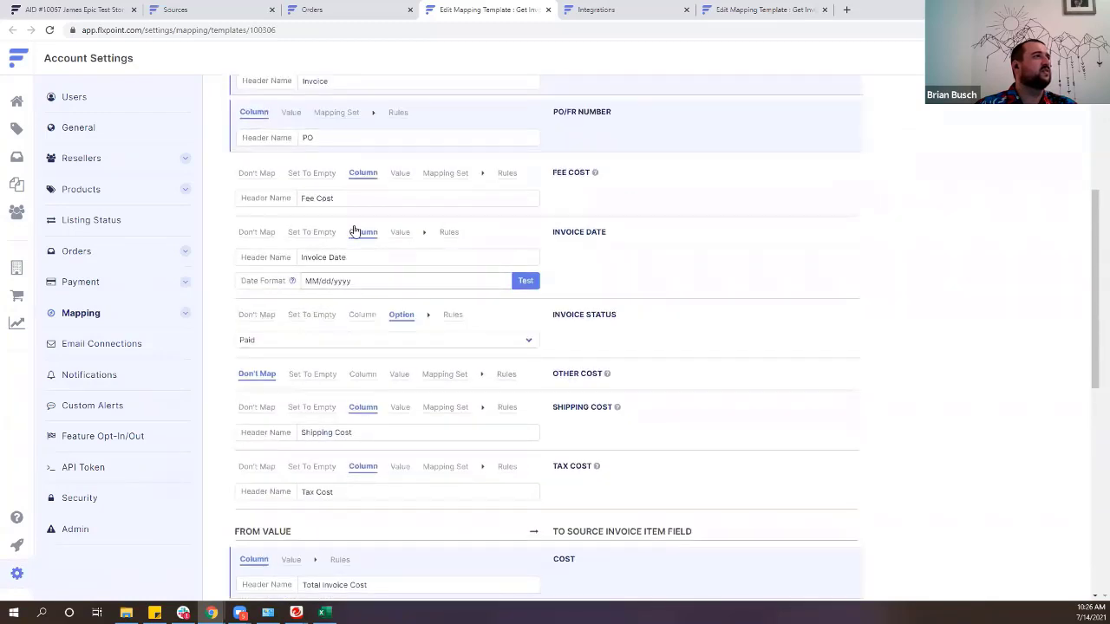
pyautogui.tripleClick(356, 198)
pyautogui.hotkey('ctrl', 'v')
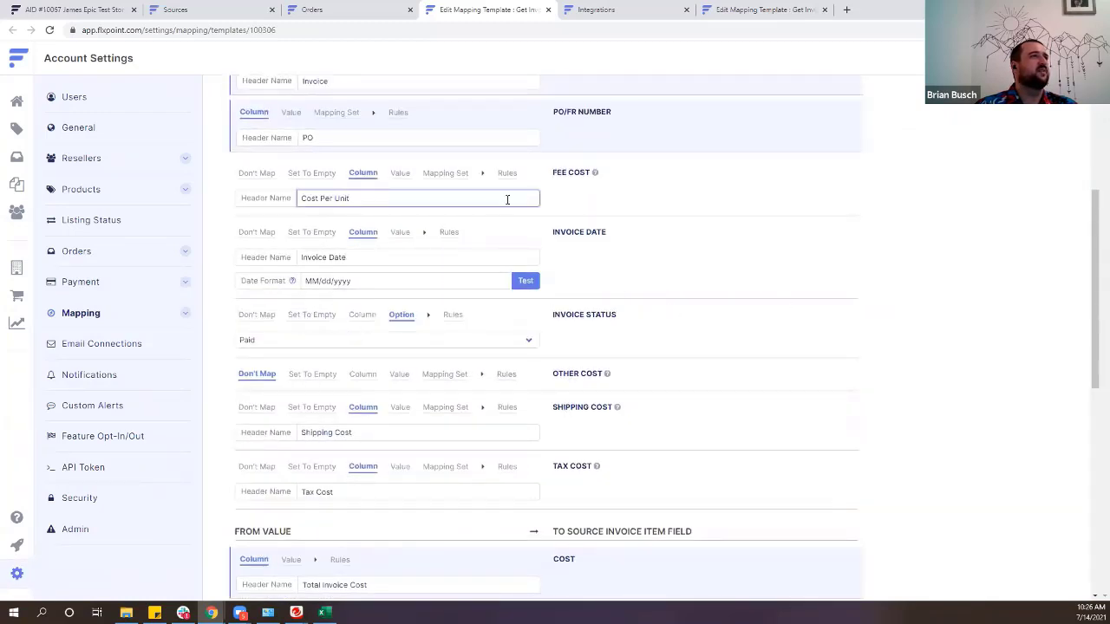
# Enable rules for Fee Cost and create a new Tier rule named "5% Per Unit Fee".
pyautogui.click(507, 172)
pyautogui.click(494, 232)
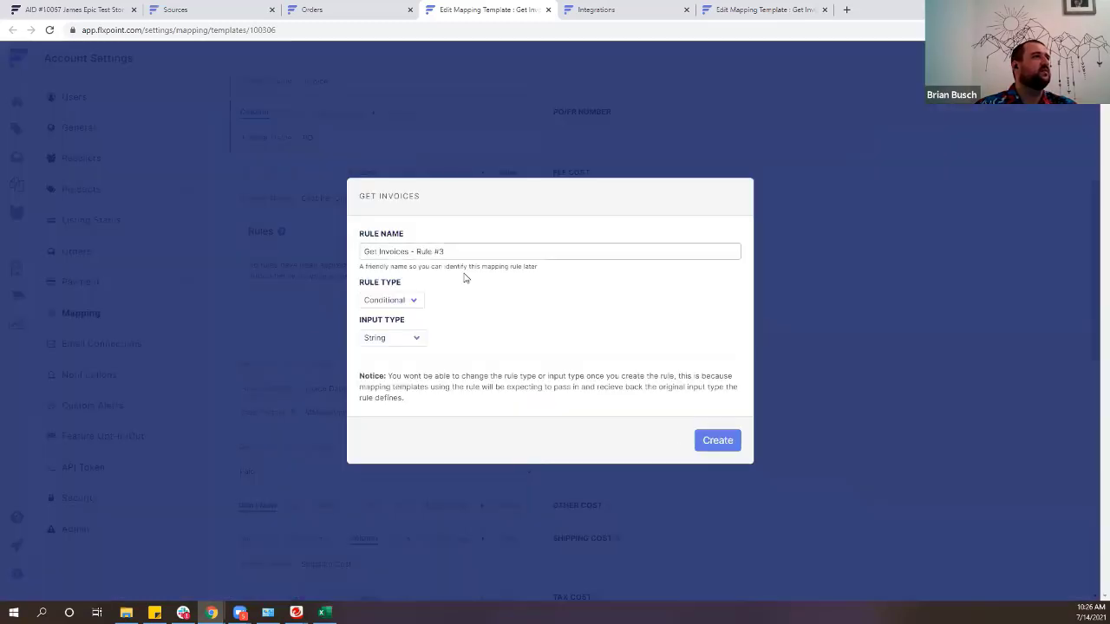
pyautogui.click(471, 252)
pyautogui.hotkey('ctrl', 'a')
pyautogui.write('5%')
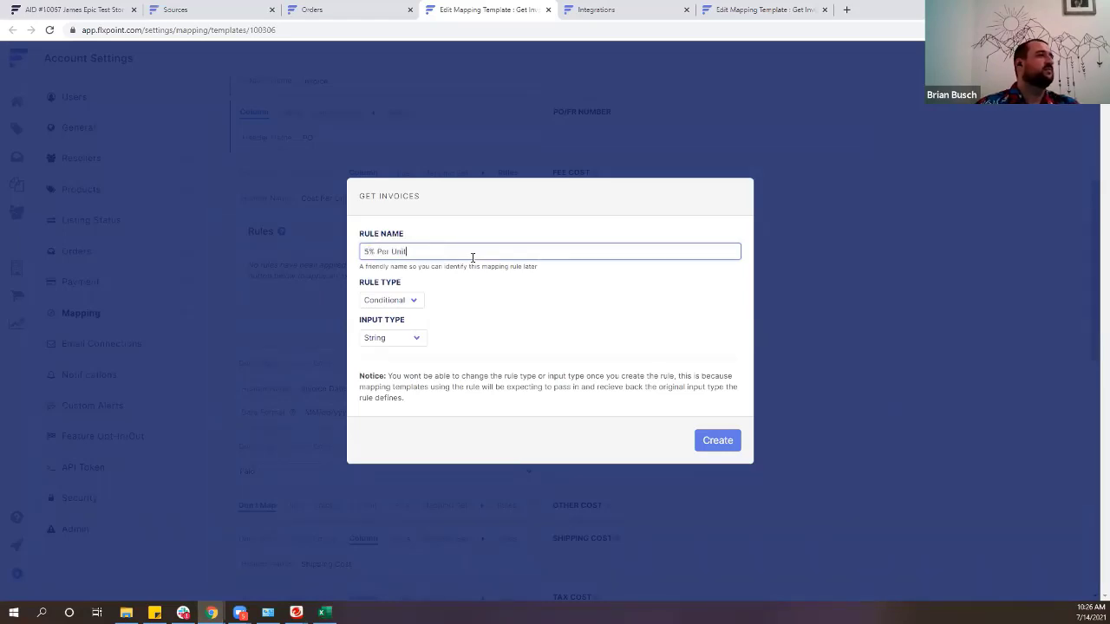
pyautogui.click(389, 300)
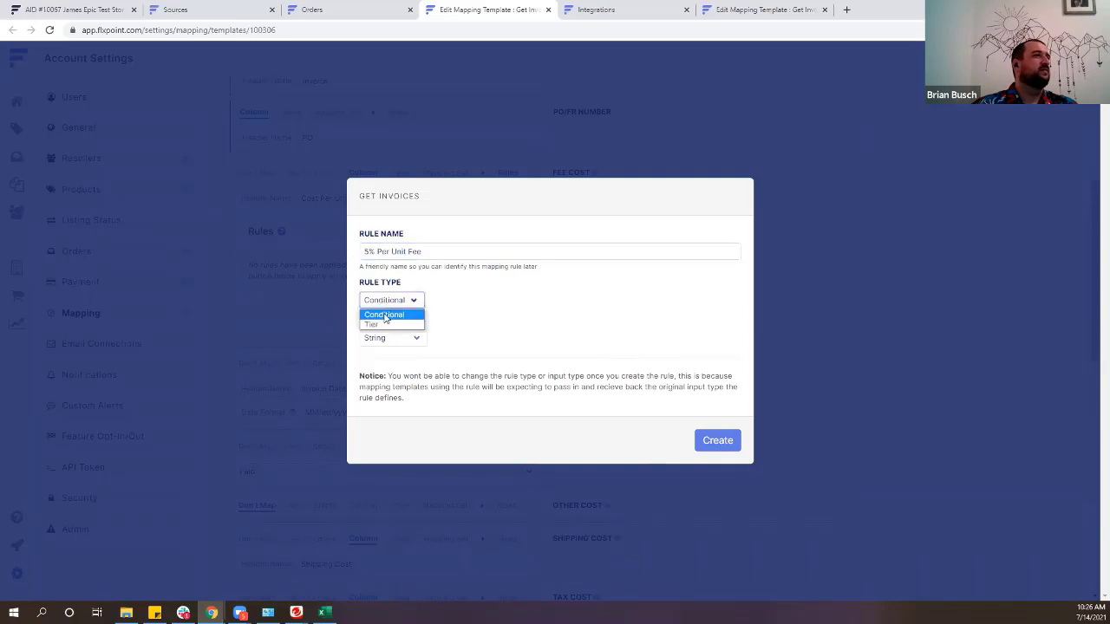
pyautogui.click(382, 317)
pyautogui.click(717, 440)
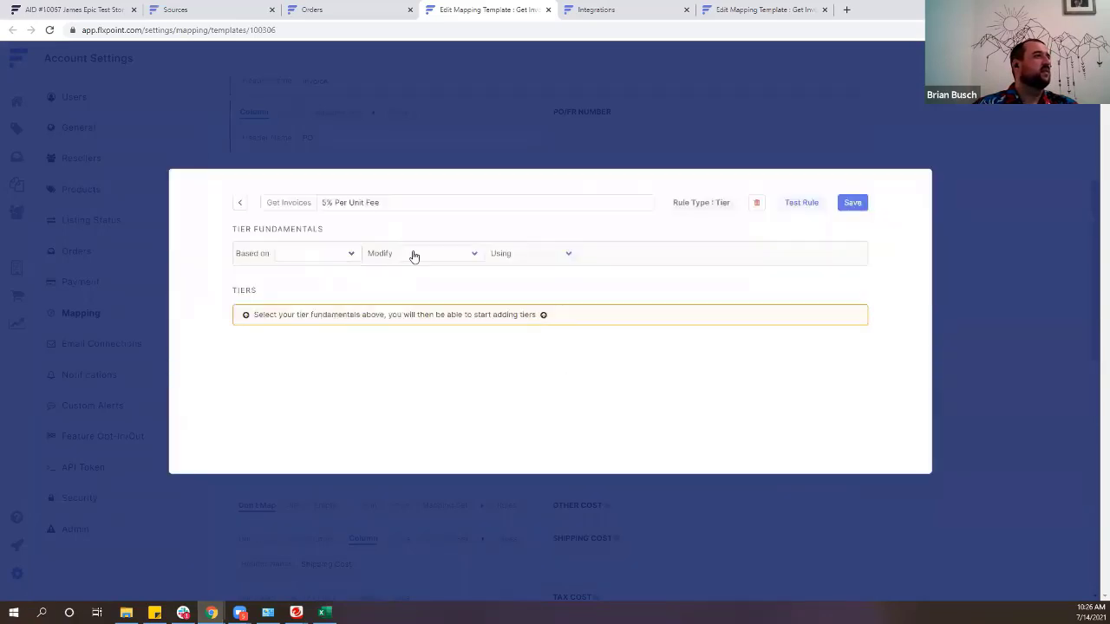
# Base the "5% Per Unit Fee" tier rule on Column Value, modifying Incoming Value using % Change.
pyautogui.click(319, 258)
pyautogui.click(301, 279)
pyautogui.click(337, 256)
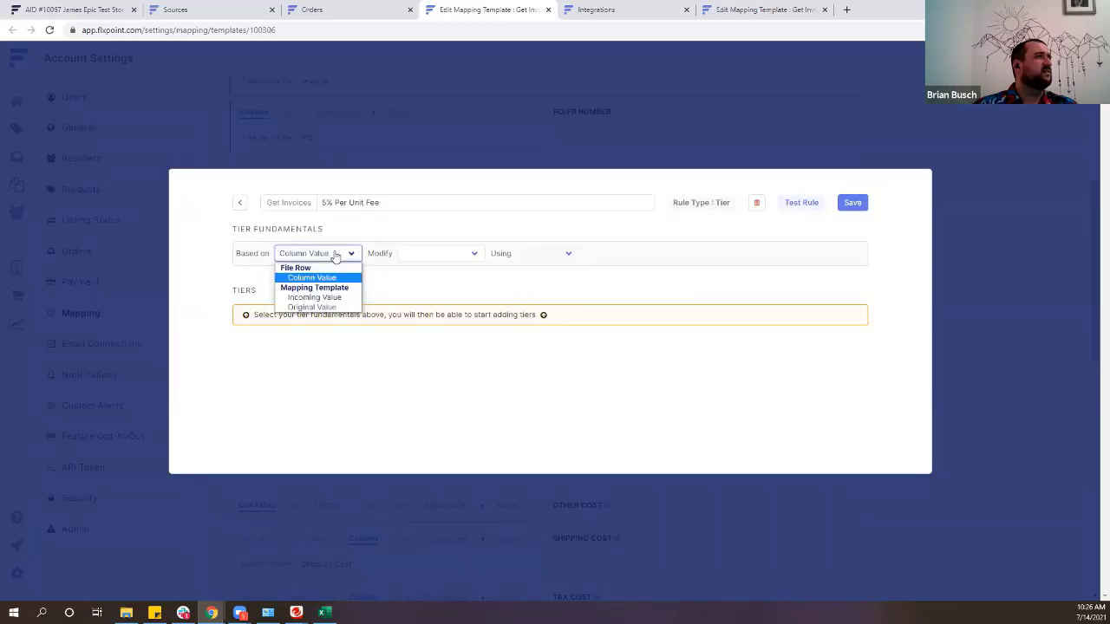
pyautogui.click(473, 253)
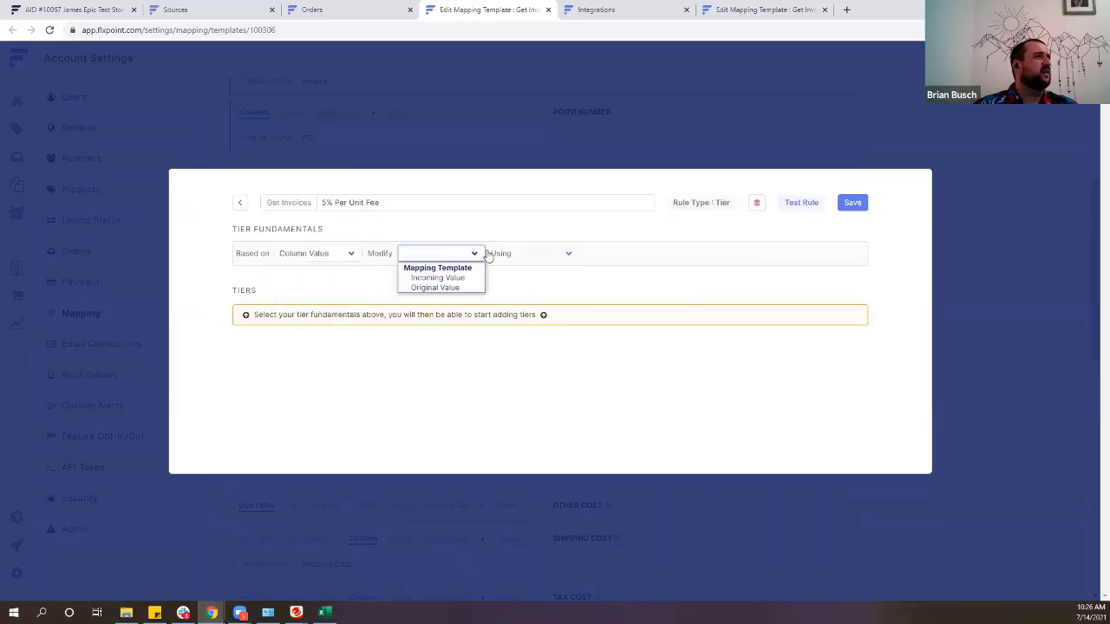
pyautogui.click(445, 280)
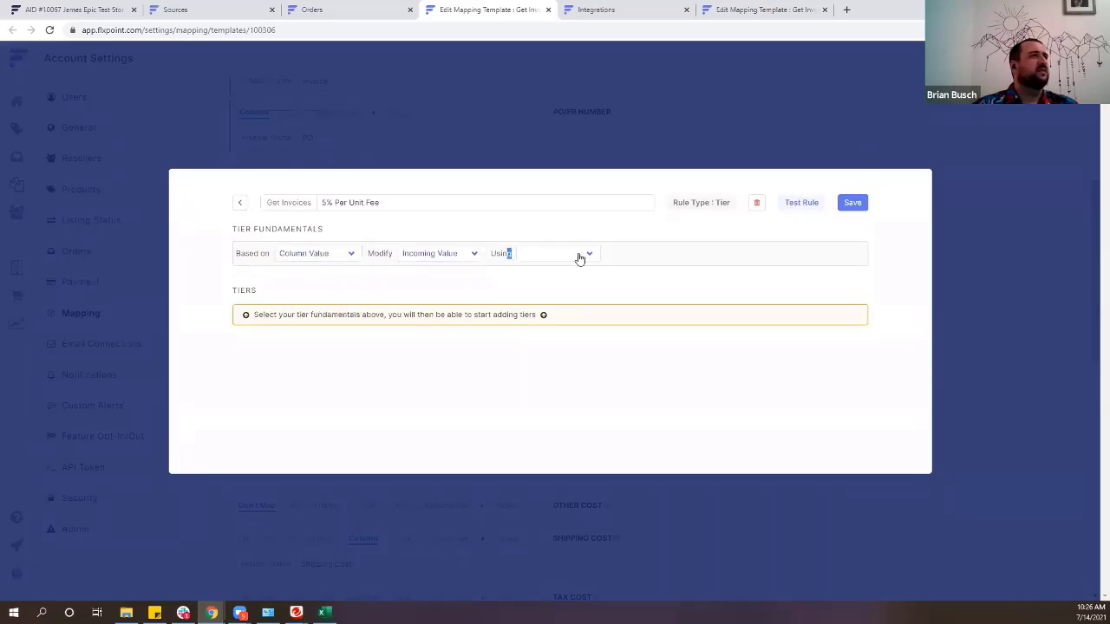
pyautogui.click(580, 255)
pyautogui.click(566, 270)
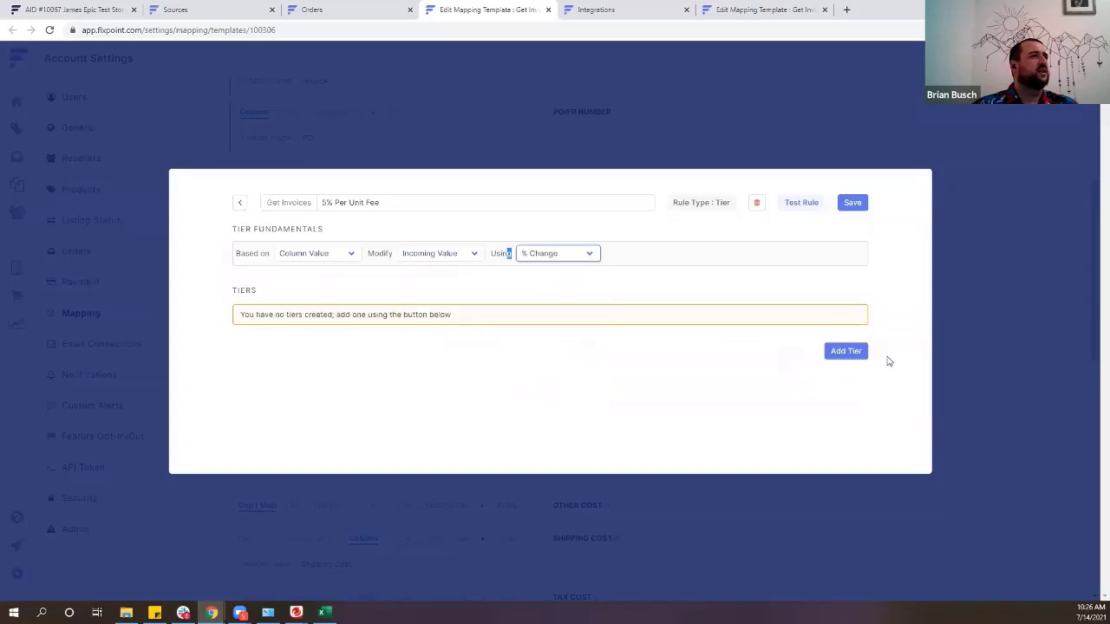
# Add a tier for column values up to 10000000 with a % Change of -95.
pyautogui.click(845, 352)
pyautogui.click(589, 309)
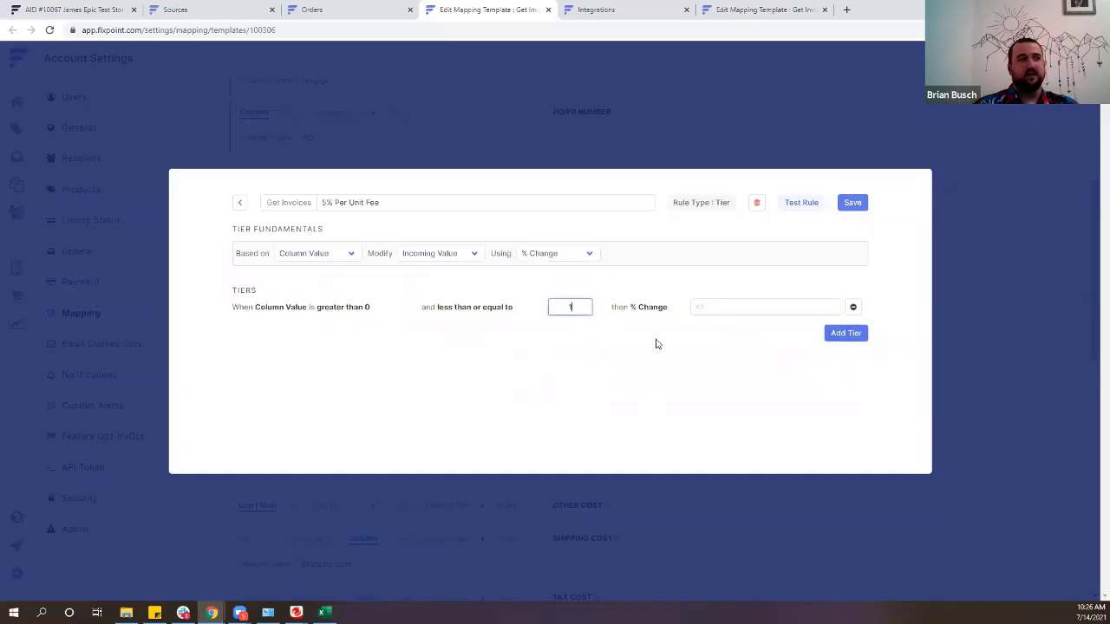
pyautogui.write('10000000')
pyautogui.click(753, 311)
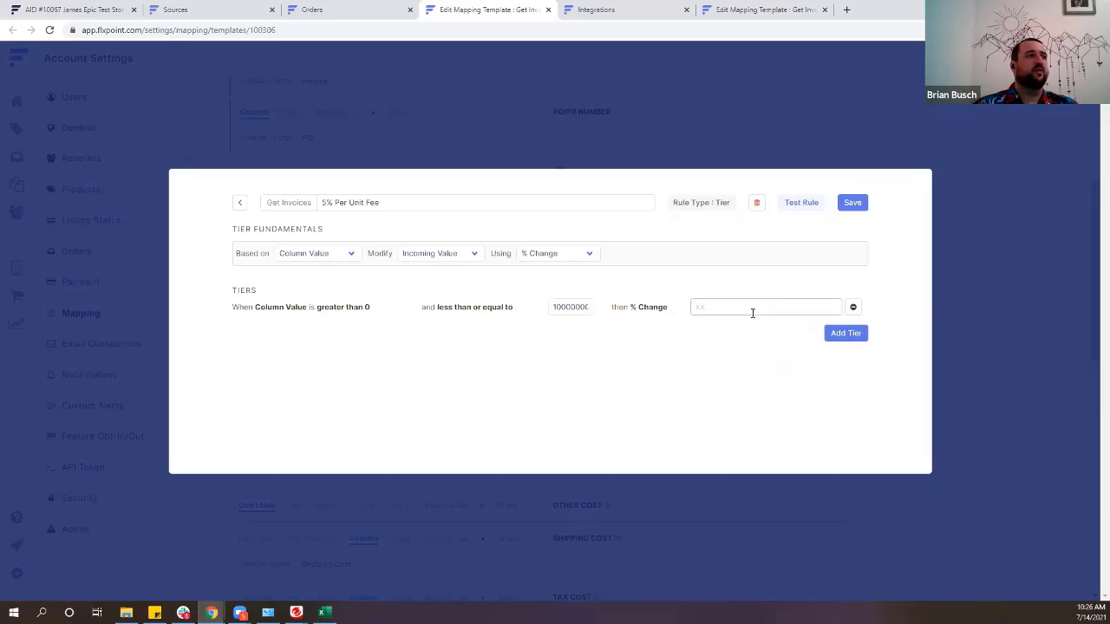
pyautogui.moveTo(557, 307); pyautogui.dragTo(690, 313)
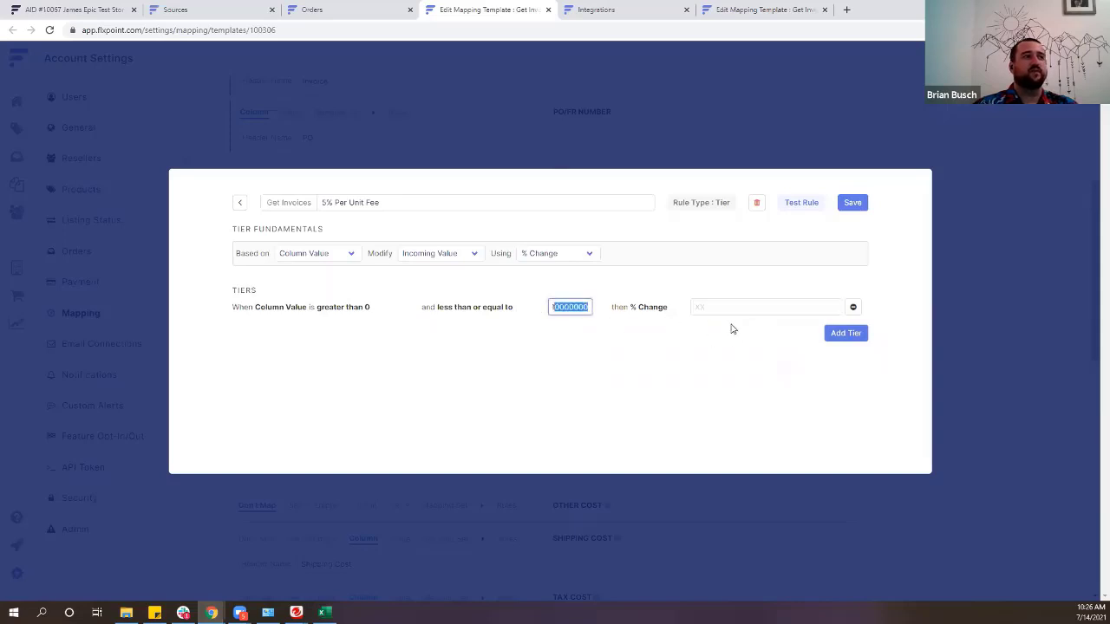
pyautogui.click(732, 310)
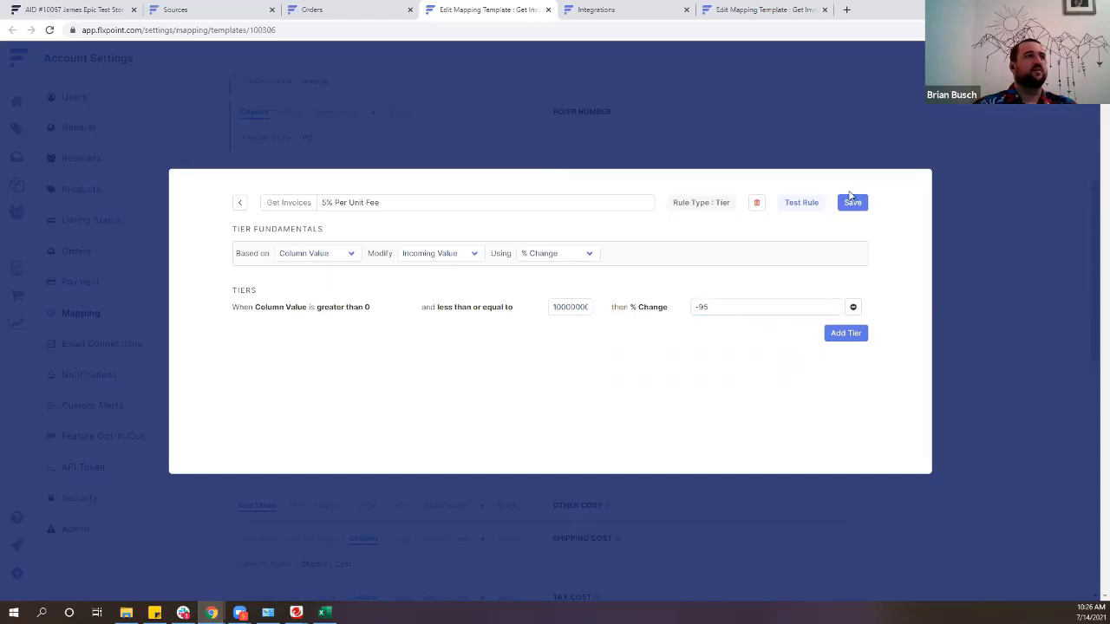
# Try testing the rule with a second blank tier added, and remove that tier.
pyautogui.click(800, 204)
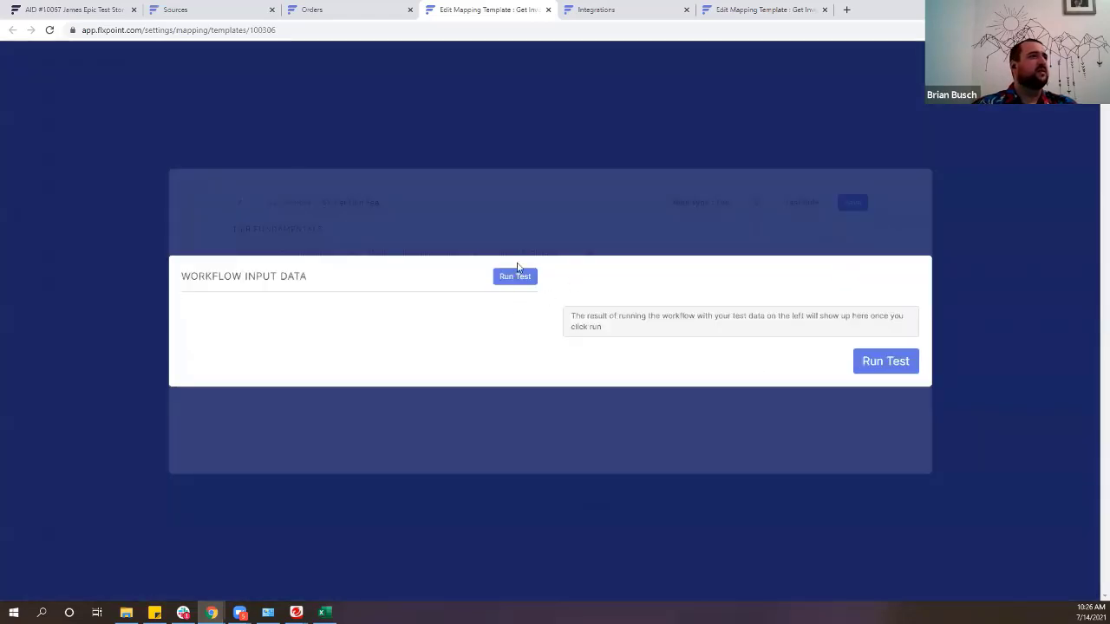
pyautogui.press('Escape')
pyautogui.click(844, 331)
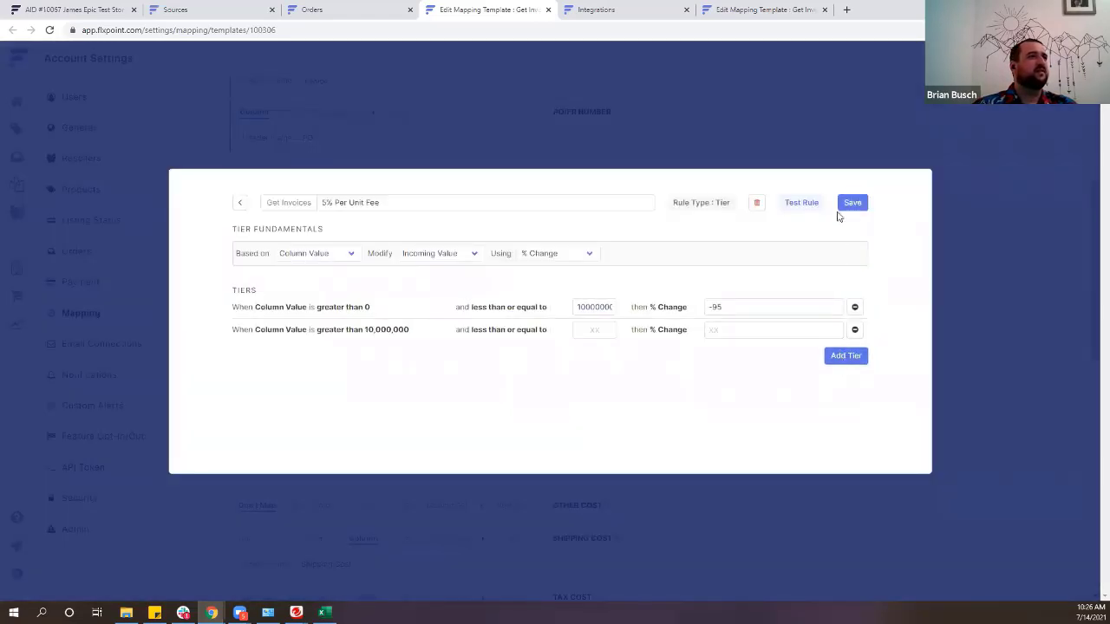
pyautogui.click(800, 204)
pyautogui.click(855, 329)
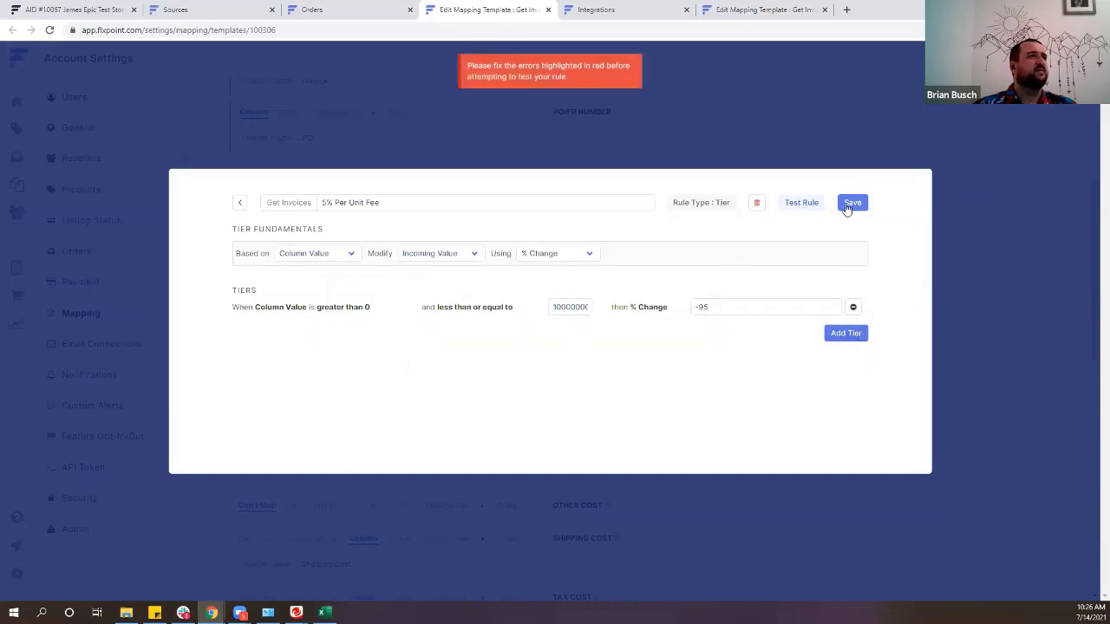
# Save the "5% Per Unit Fee" rule and try running its test with an incoming value of 100.
pyautogui.click(850, 203)
pyautogui.click(800, 202)
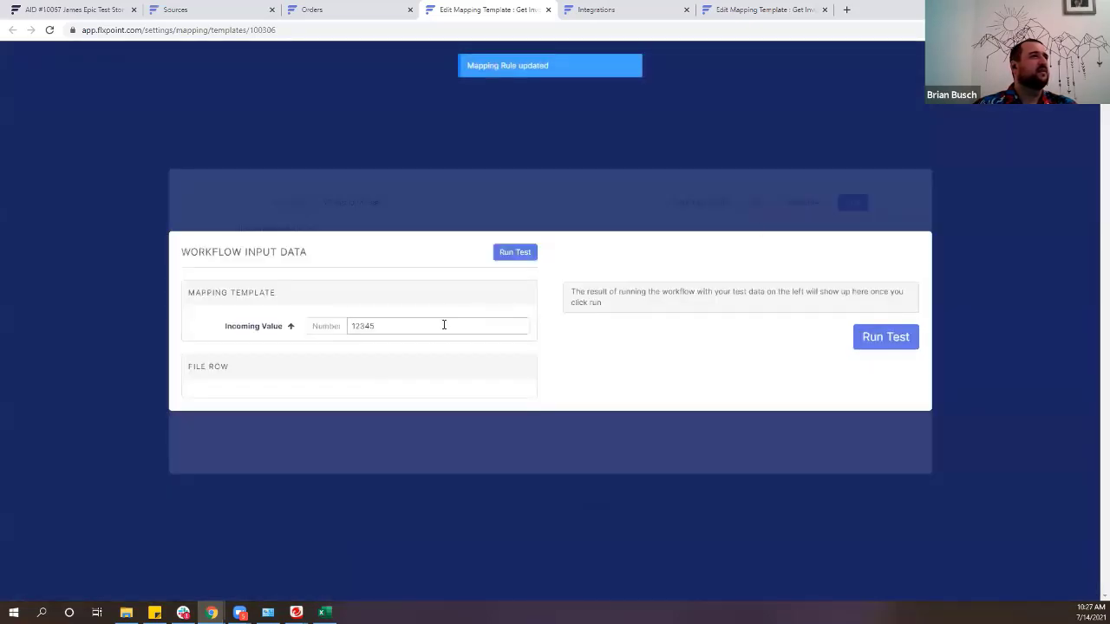
pyautogui.moveTo(443, 324); pyautogui.dragTo(280, 324)
pyautogui.write('10')
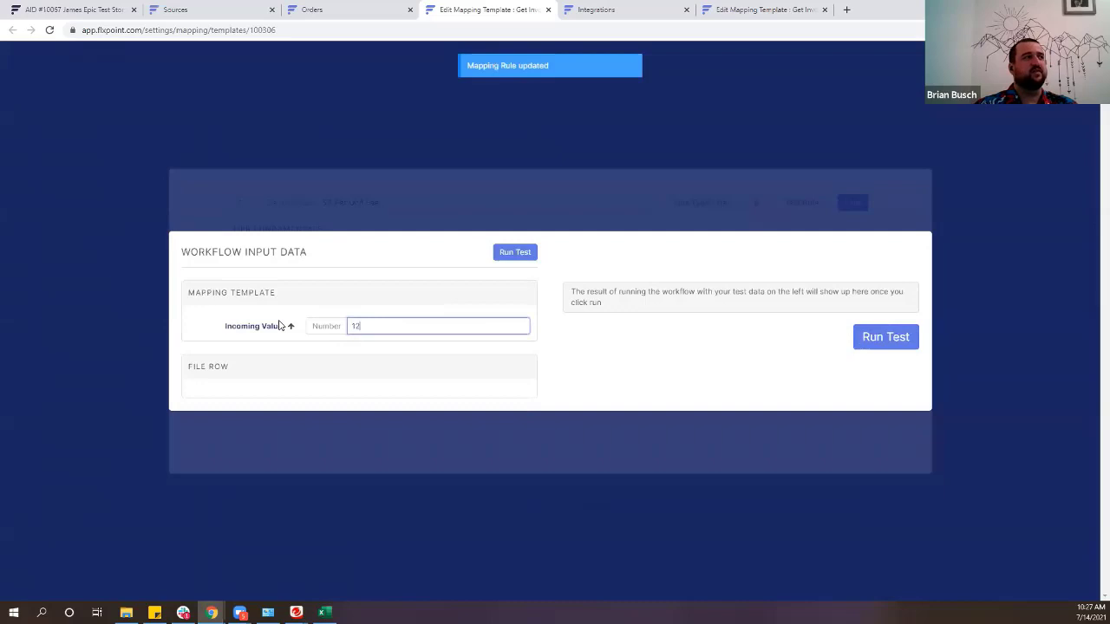
pyautogui.press('BackSpace')
pyautogui.write('00')
pyautogui.click(885, 346)
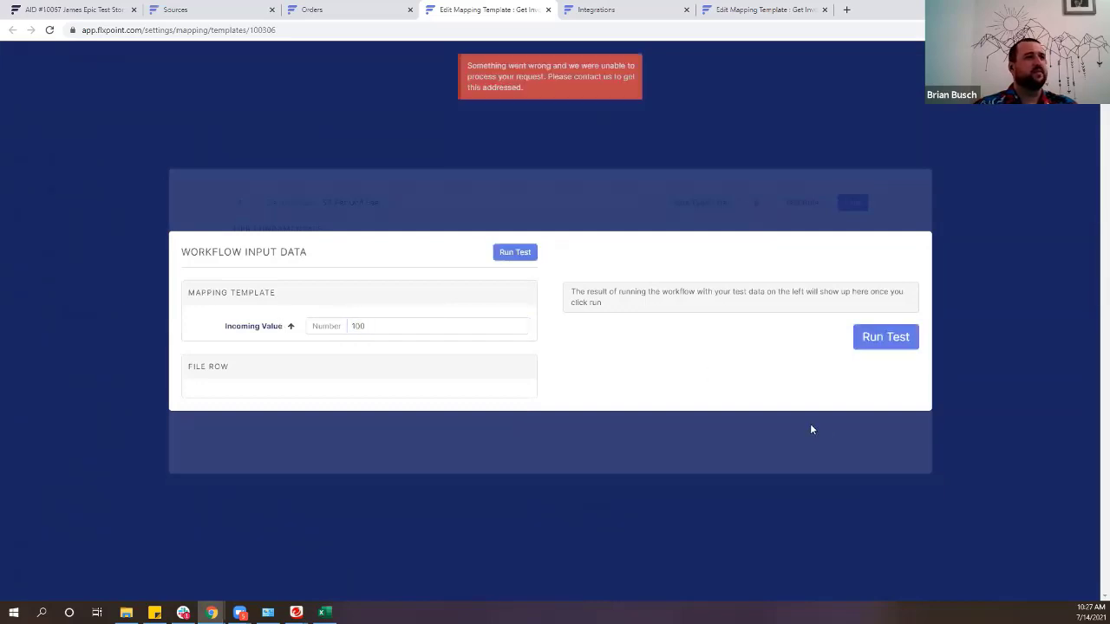
pyautogui.click(723, 196)
pyautogui.click(848, 206)
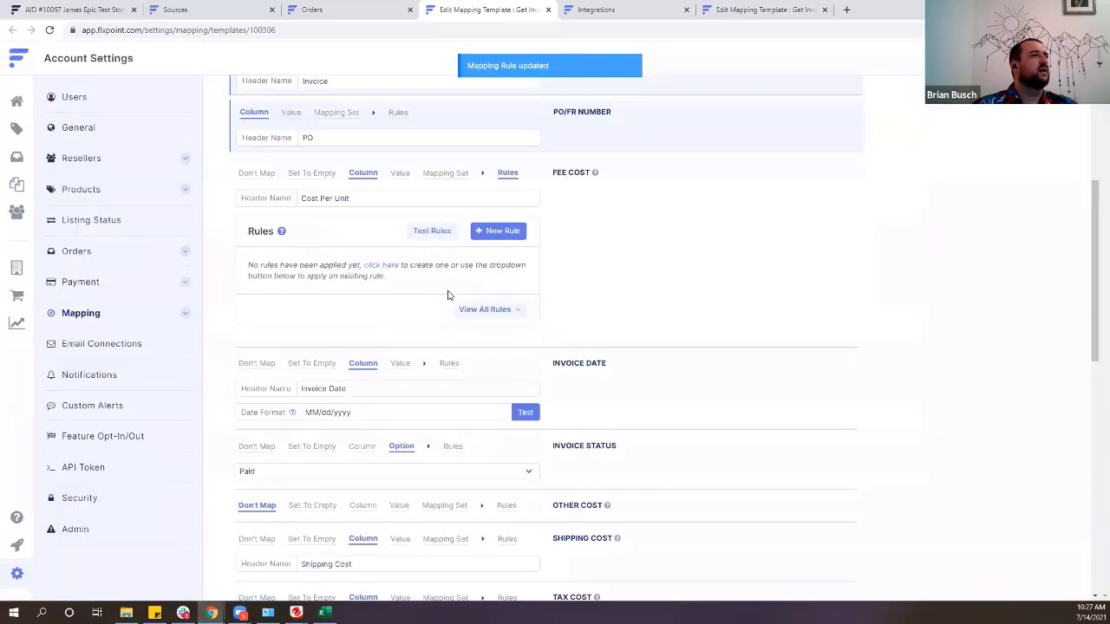
# Check the existing rules available for Fee Cost and create a new Tier rule named "Tier 5% Cost Rule".
pyautogui.click(484, 309)
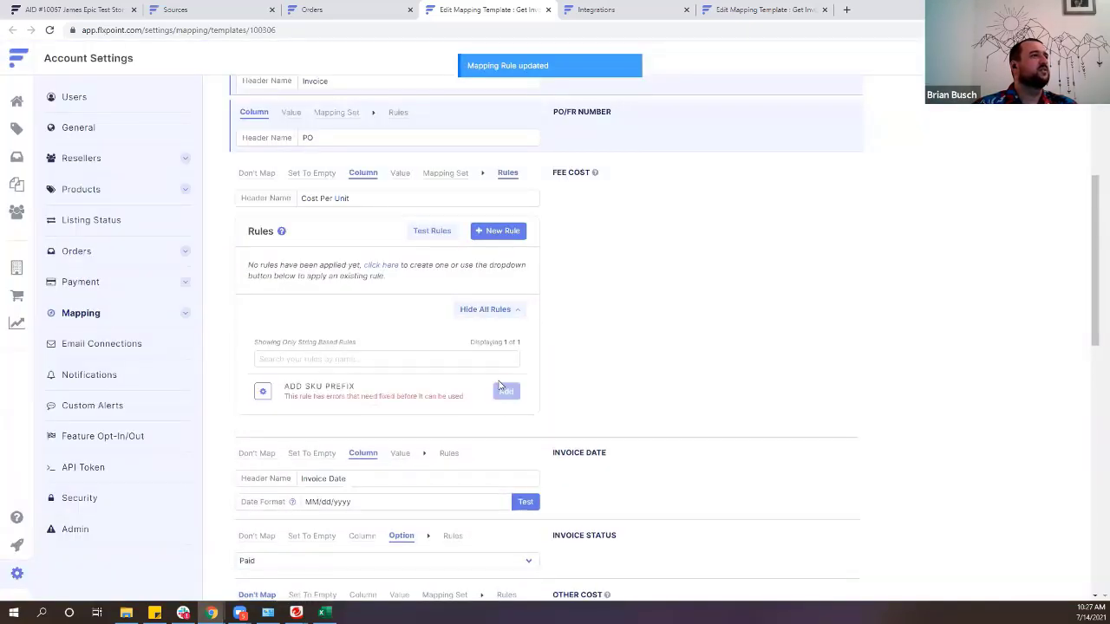
pyautogui.click(493, 314)
pyautogui.click(497, 232)
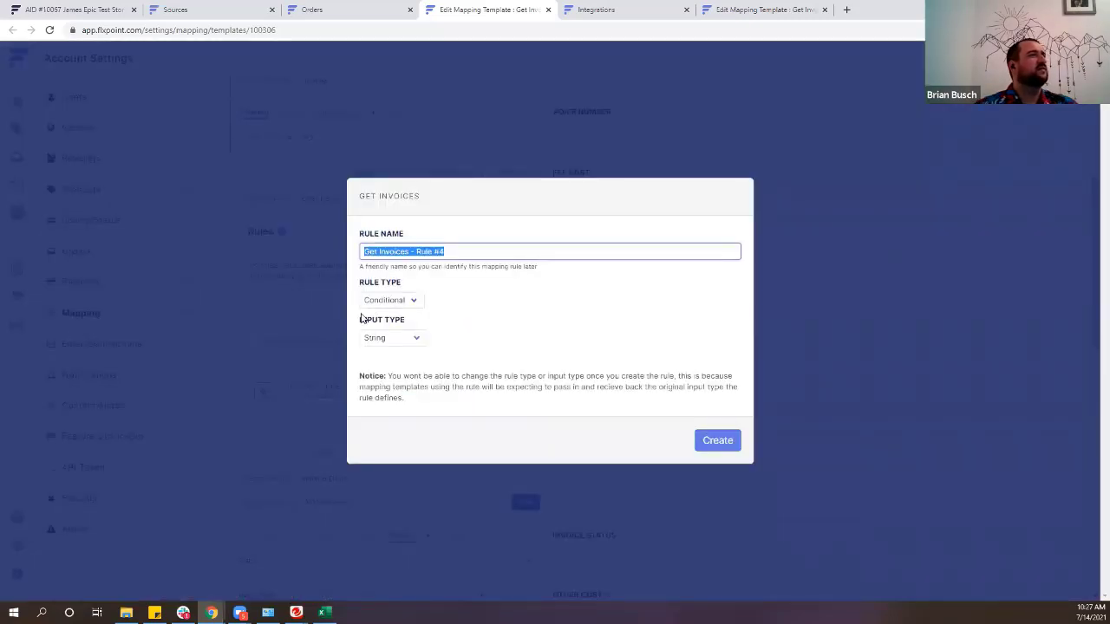
pyautogui.write('Tier 5% Cost Rule')
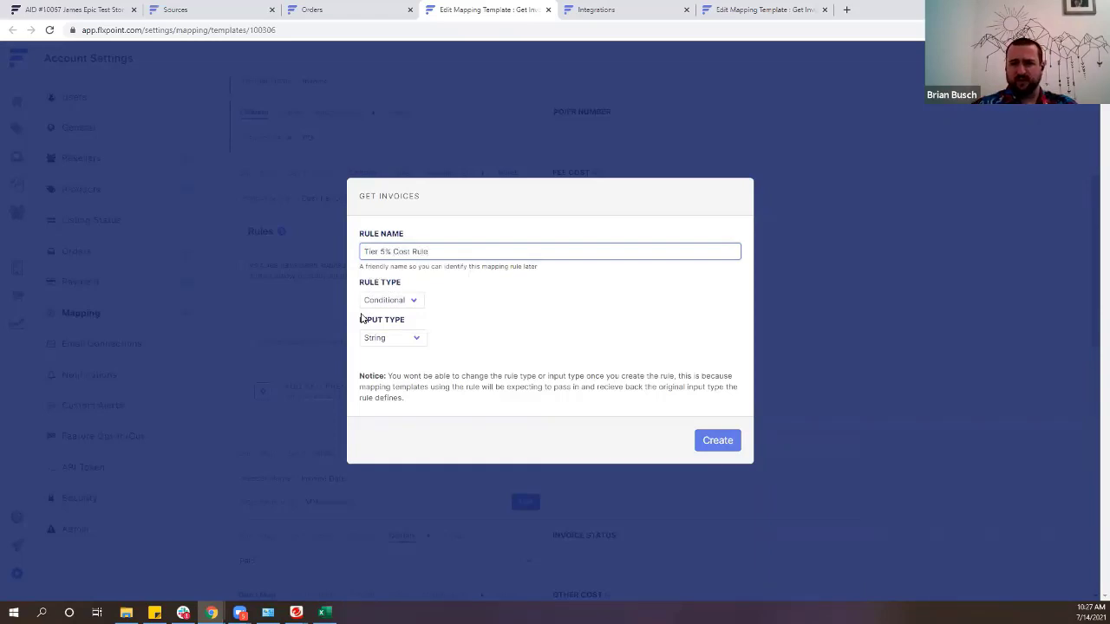
pyautogui.press('Tab')
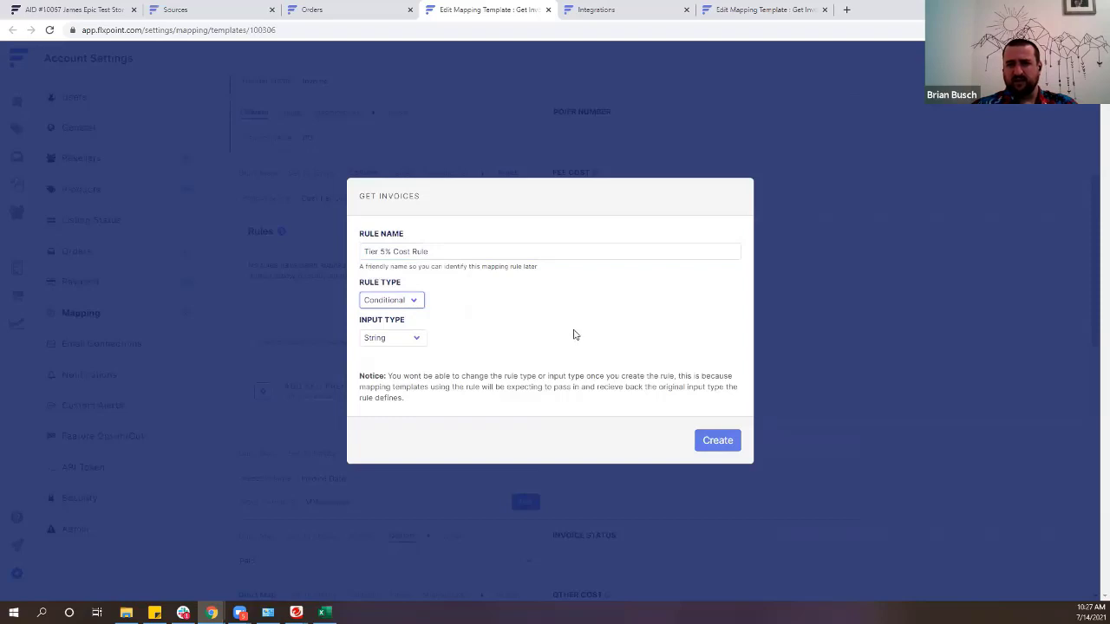
pyautogui.click(415, 300)
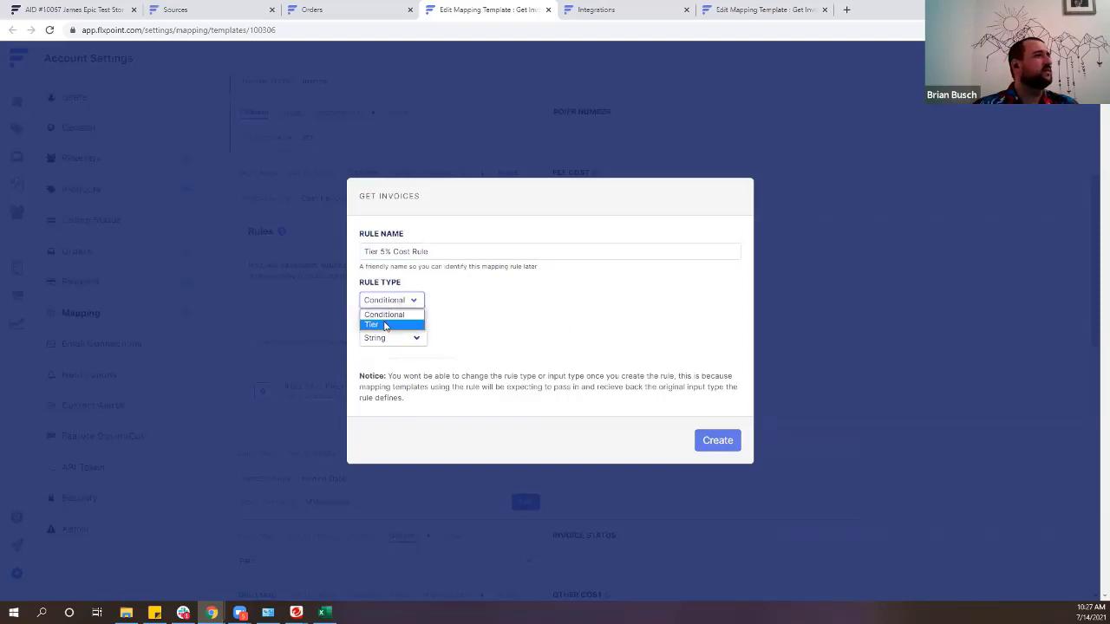
pyautogui.click(387, 322)
pyautogui.click(694, 439)
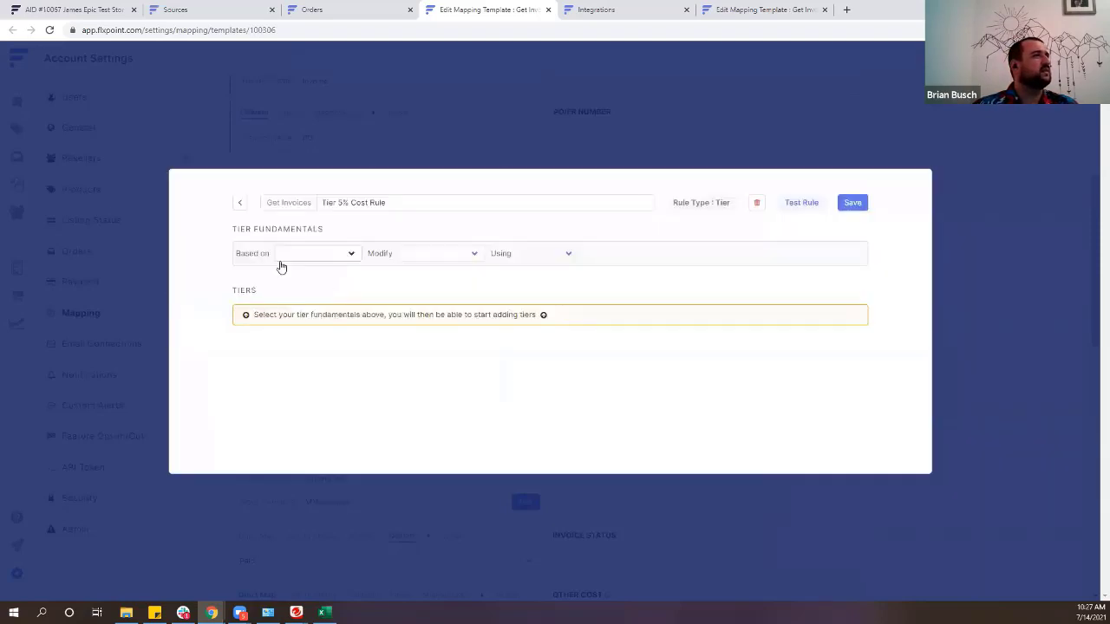
# Base "Tier 5% Cost Rule" on Column Value, modifying Incoming Value using % Change.
pyautogui.click(295, 254)
pyautogui.click(333, 277)
pyautogui.click(406, 257)
pyautogui.click(416, 278)
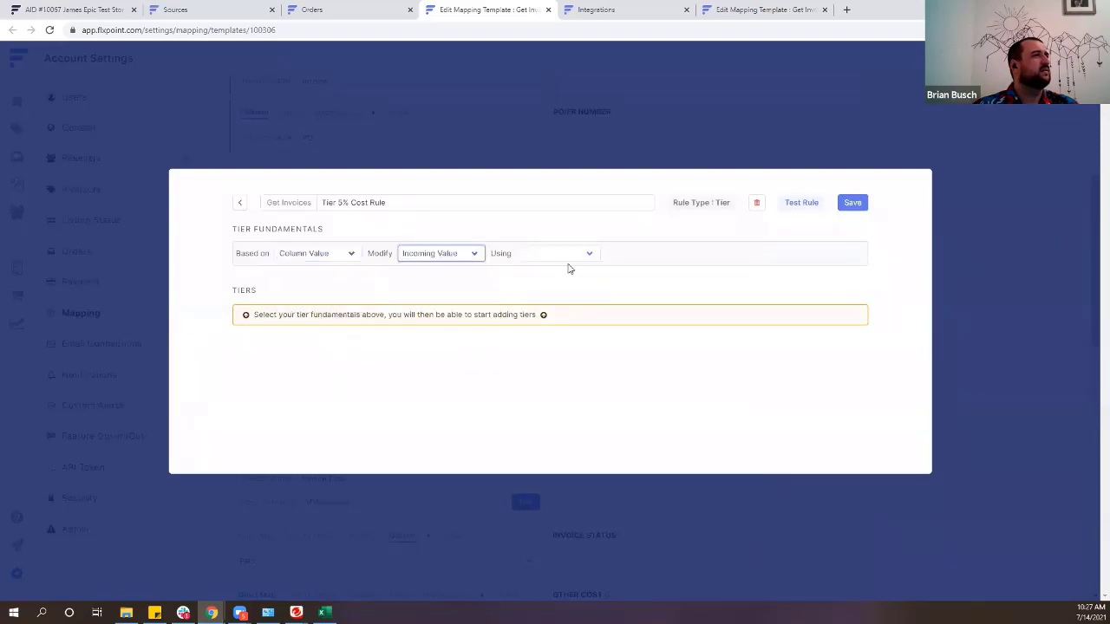
pyautogui.click(567, 256)
pyautogui.click(538, 268)
# Add a tier up to 10000000 with a % Change of -95, and save and close the rule.
pyautogui.click(835, 352)
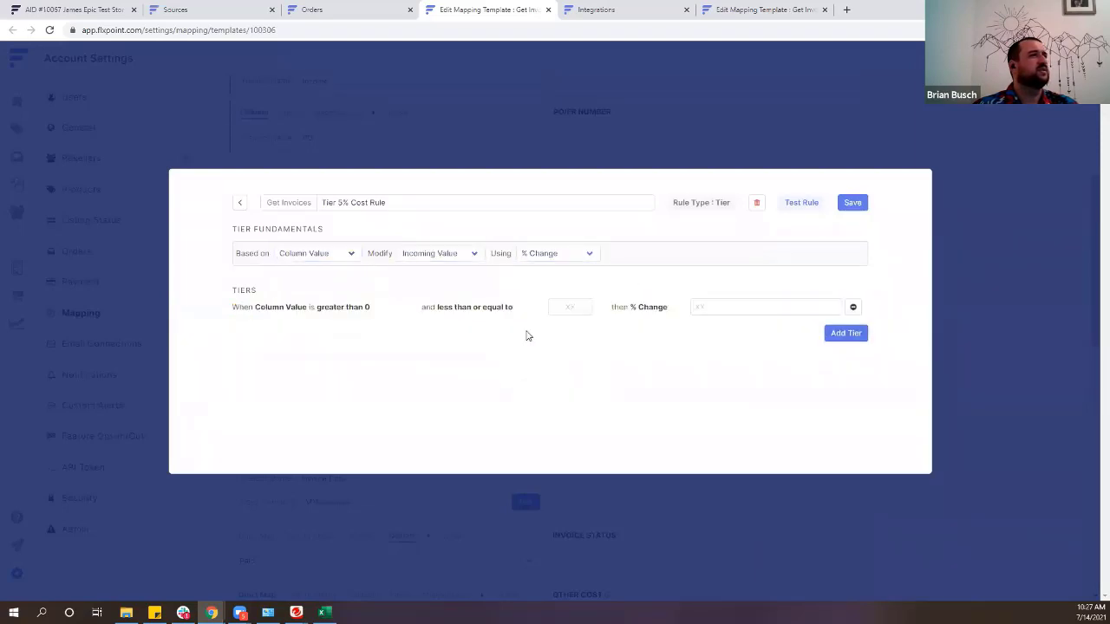
pyautogui.click(564, 308)
pyautogui.write('10000000')
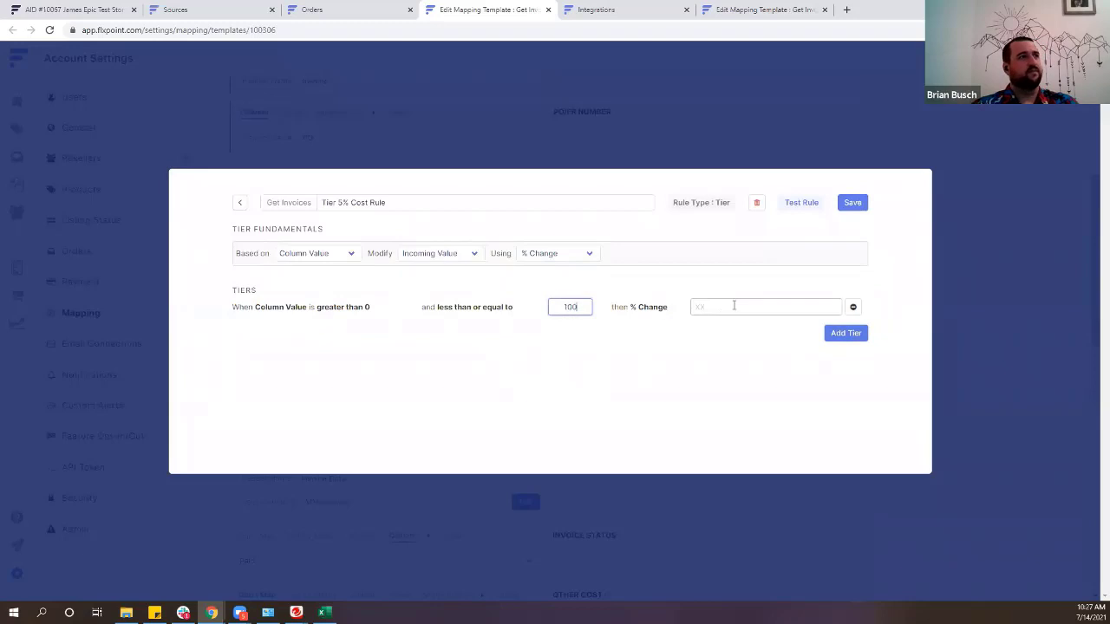
pyautogui.click(806, 308)
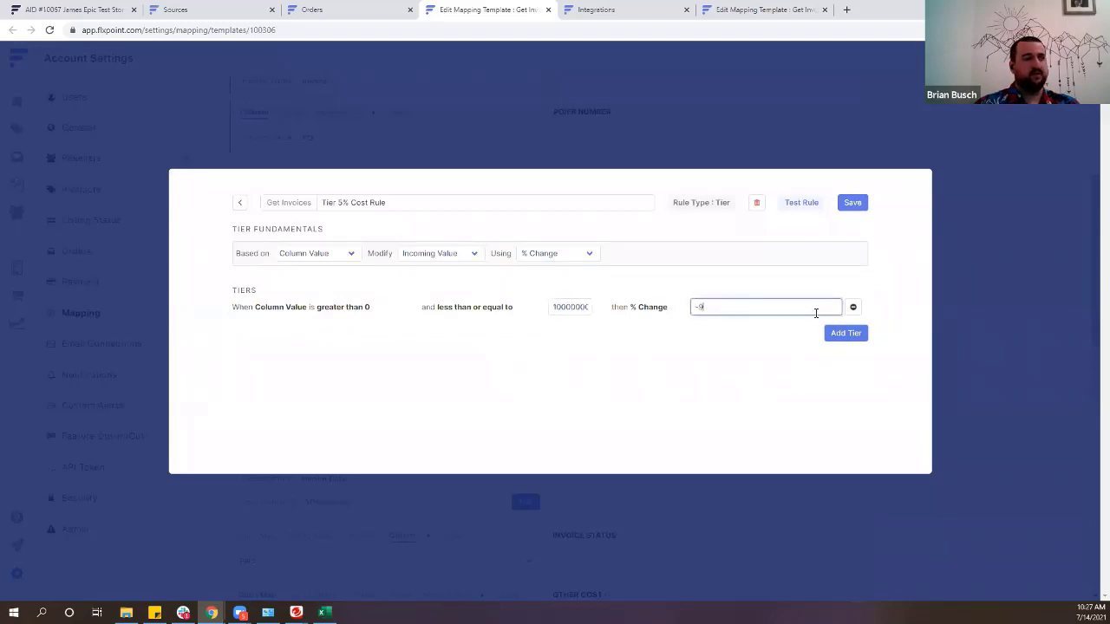
pyautogui.click(853, 205)
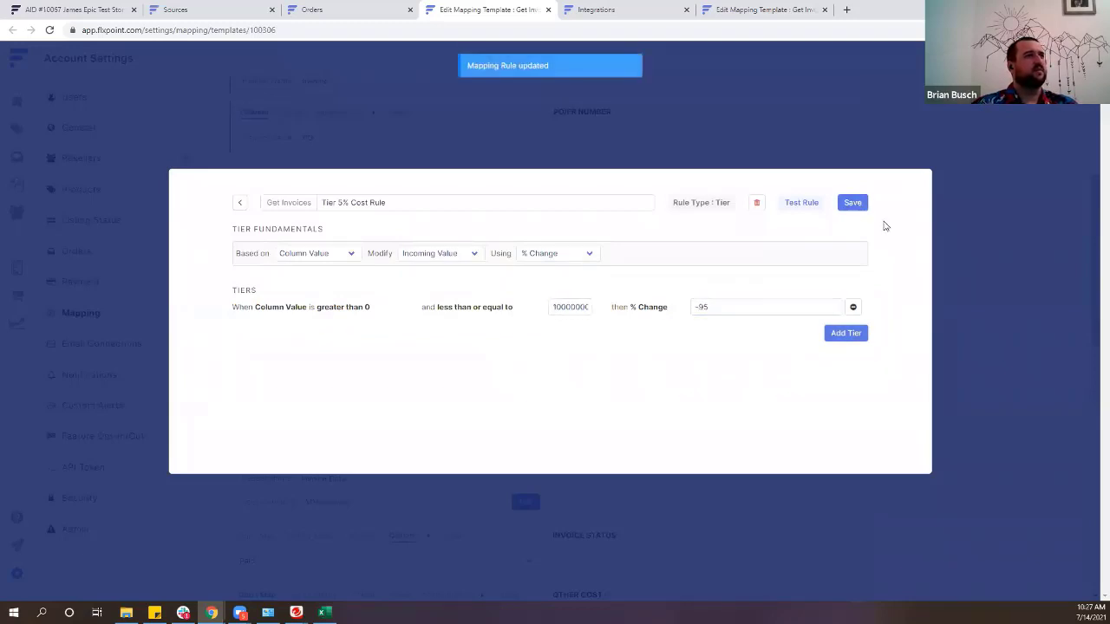
pyautogui.click(992, 191)
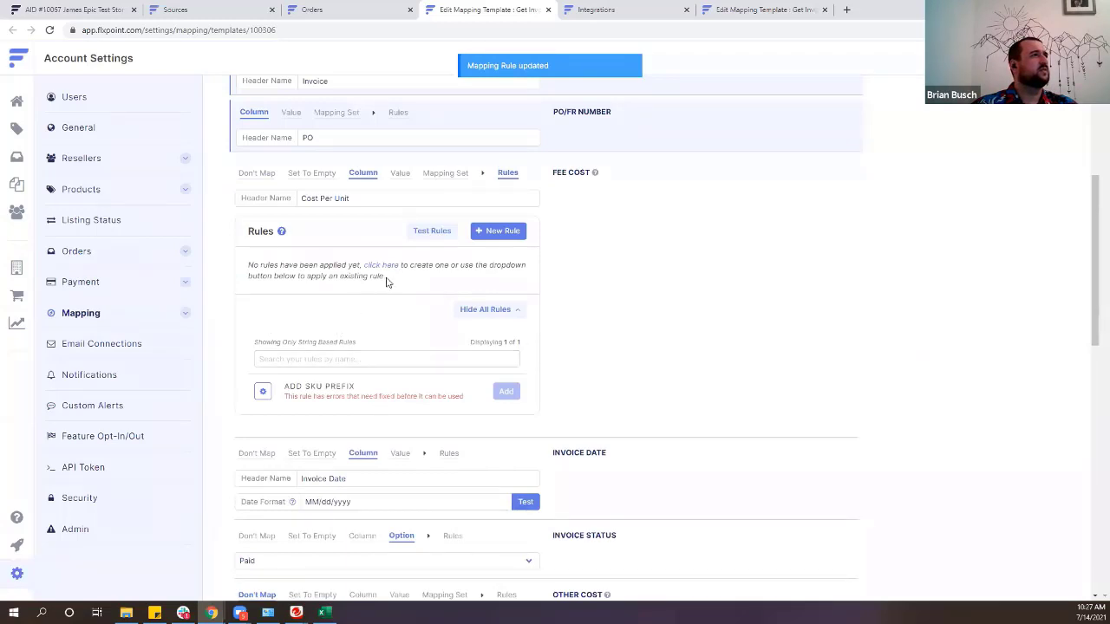
# Compare the existing rules offered for Fee Cost with those offered for Per Unit Cost.
pyautogui.click(477, 309)
pyautogui.click(491, 312)
pyautogui.tripleClick(487, 399)
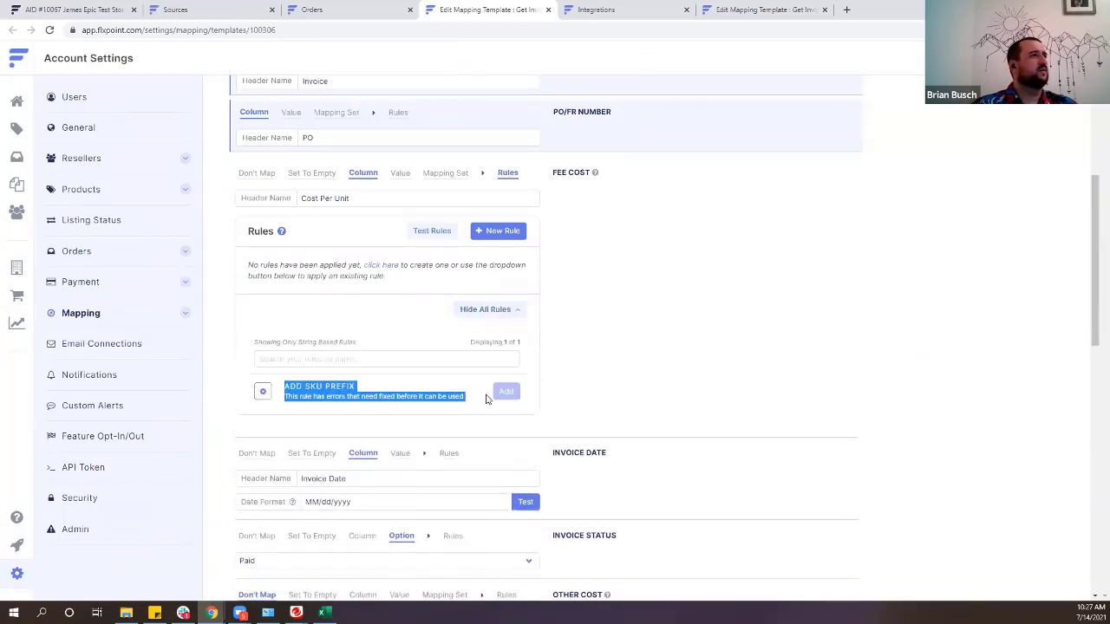
pyautogui.click(396, 356)
pyautogui.scroll(-1, 445, 391)
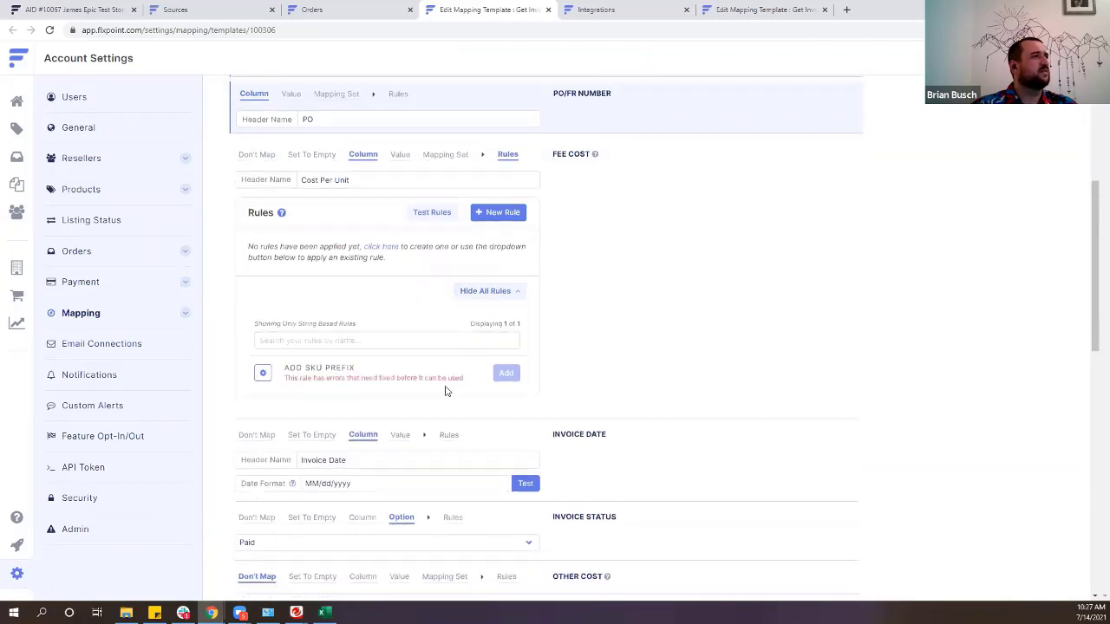
pyautogui.scroll(-10, 446, 391)
pyautogui.click(485, 402)
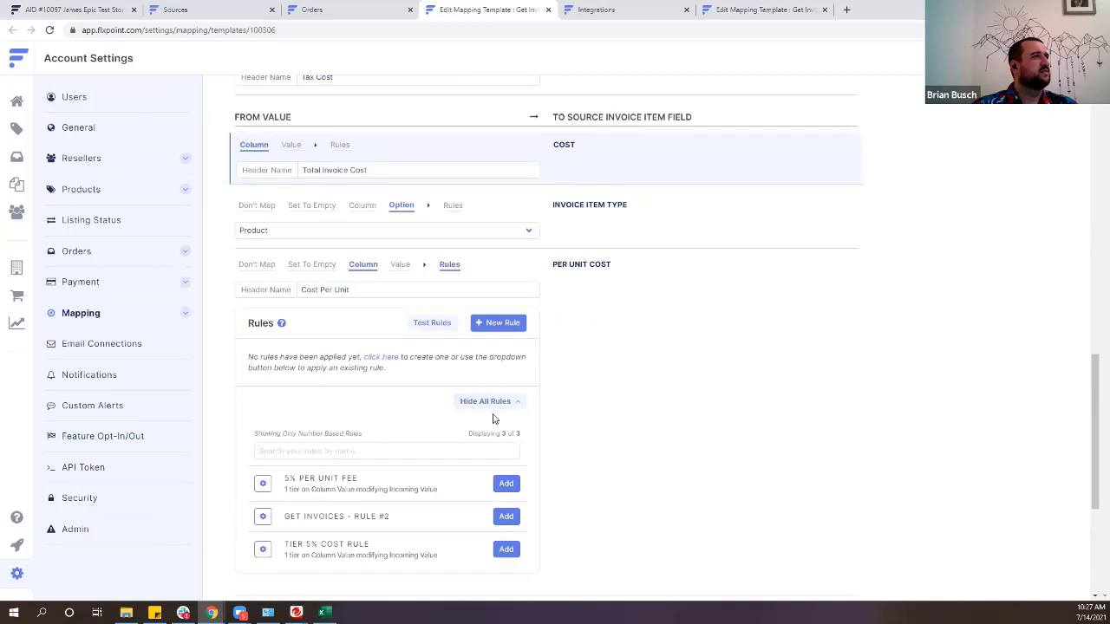
pyautogui.click(497, 407)
pyautogui.click(497, 407)
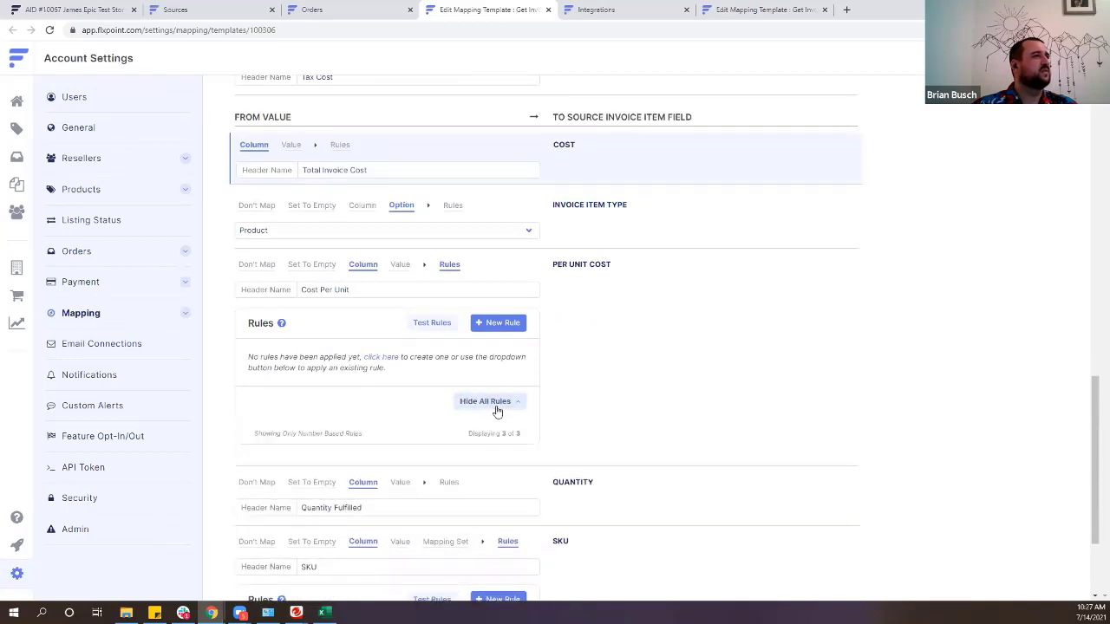
pyautogui.scroll(-2, 322, 353)
# Review the Fee Cost header name and its rules section again.
pyautogui.scroll(6, 389, 425)
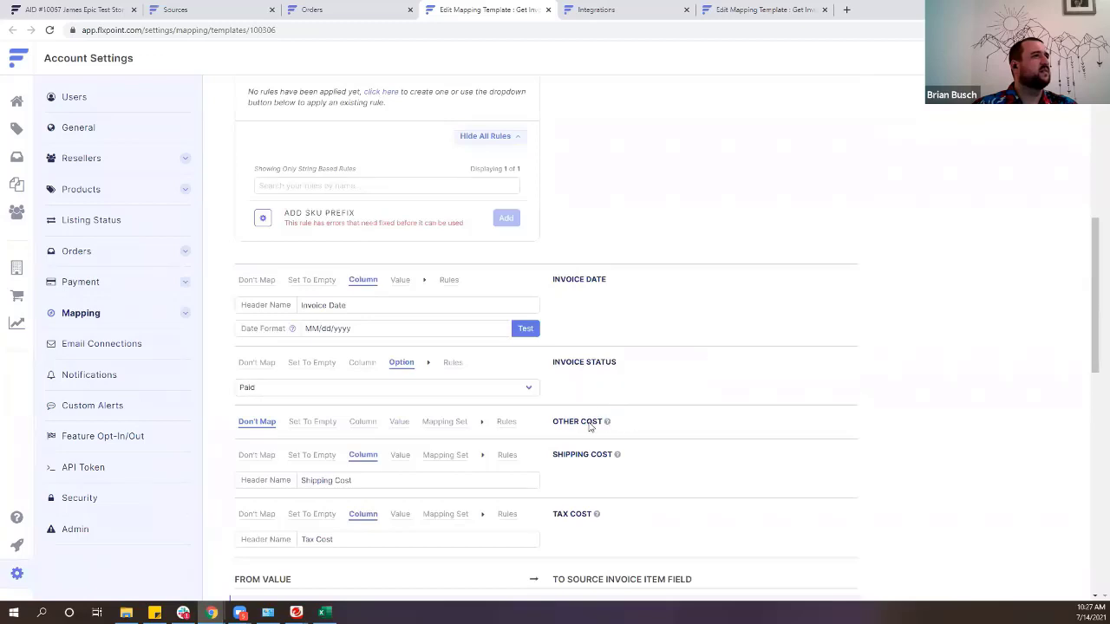
pyautogui.scroll(2, 589, 425)
pyautogui.click(393, 194)
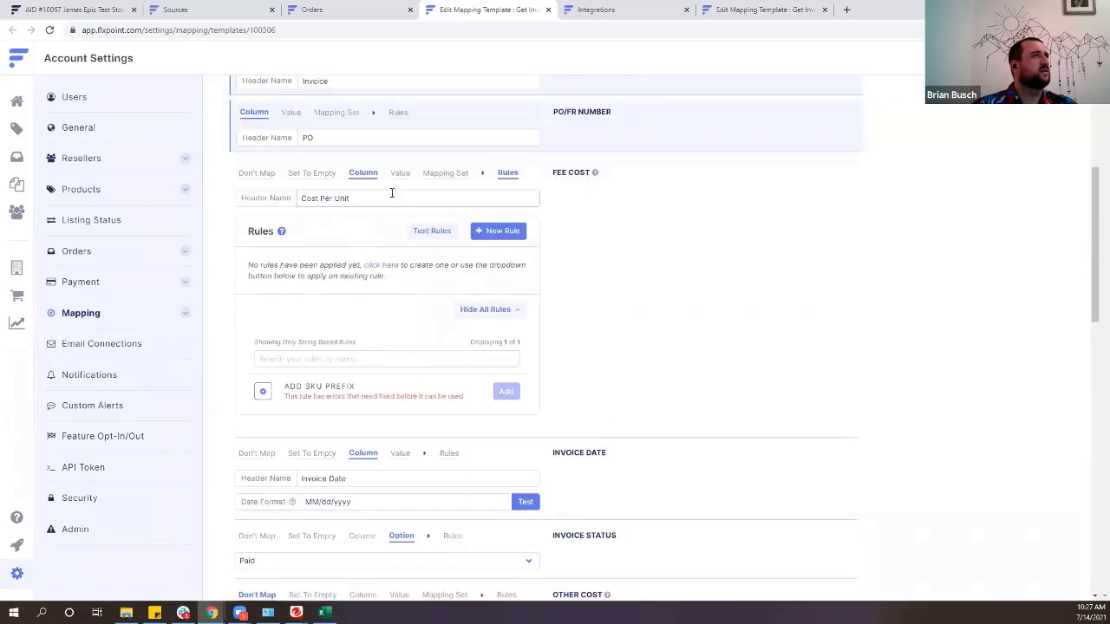
pyautogui.click(314, 364)
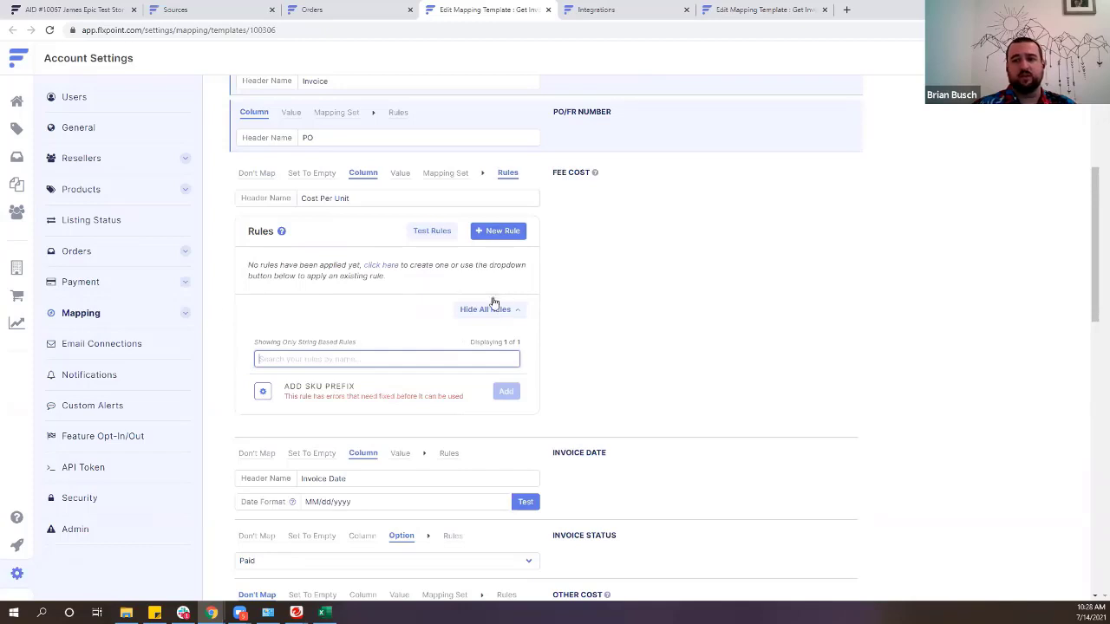
pyautogui.moveTo(275, 227); pyautogui.dragTo(267, 224)
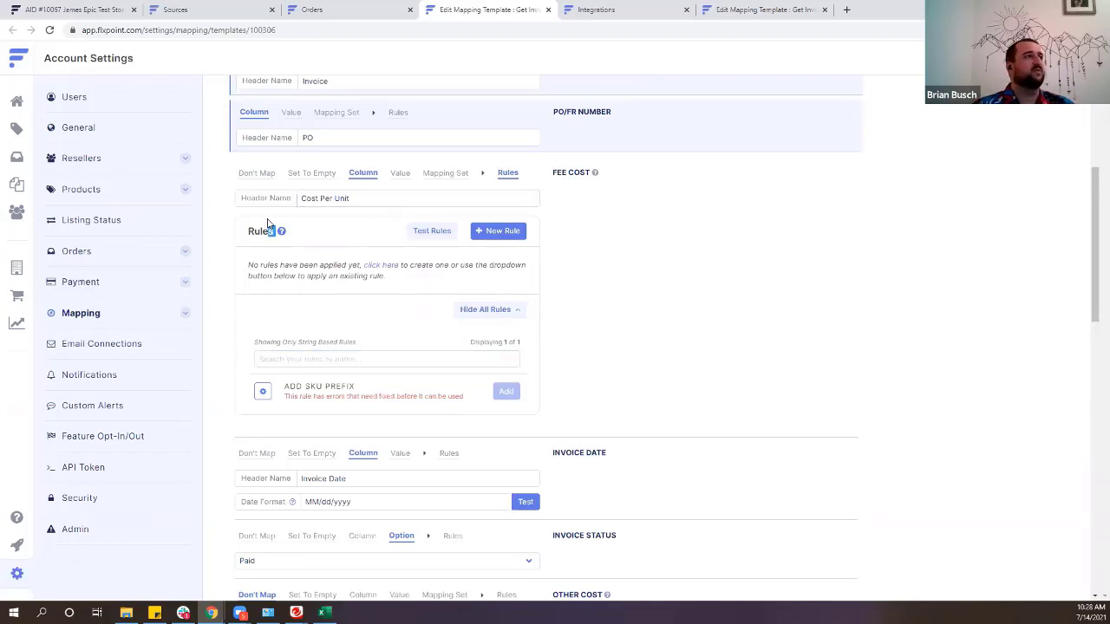
# Examine the Cost Per Unit header mapped to Fee Cost and the string-based rule offered beneath it.
pyautogui.moveTo(363, 201); pyautogui.dragTo(323, 204)
pyautogui.click(422, 300)
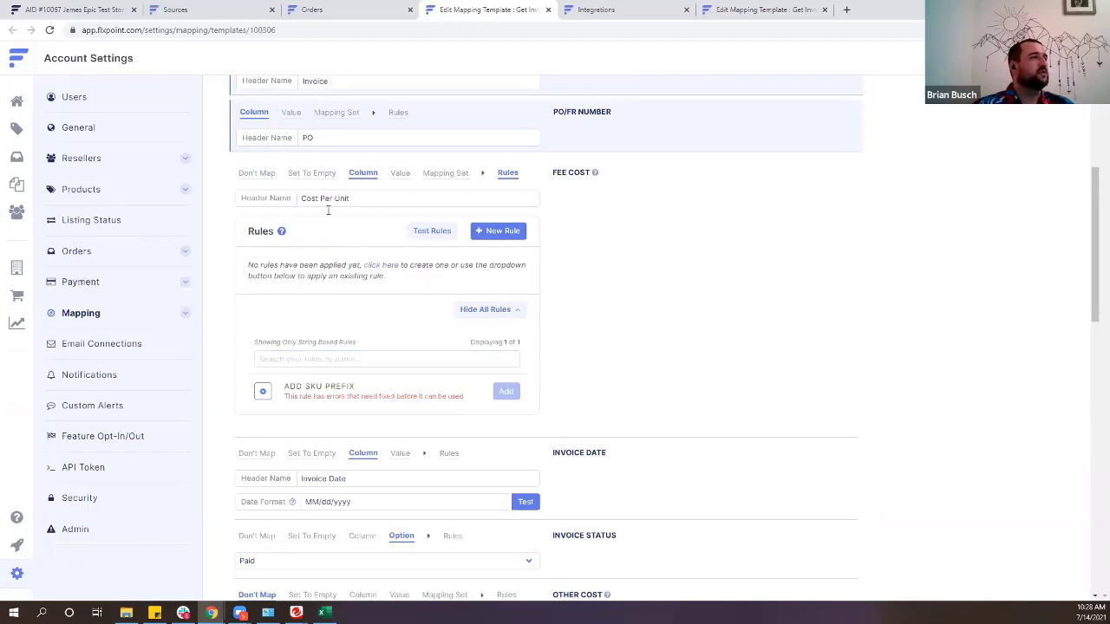
pyautogui.tripleClick(402, 194)
pyautogui.moveTo(444, 190); pyautogui.dragTo(311, 183)
pyautogui.click(370, 258)
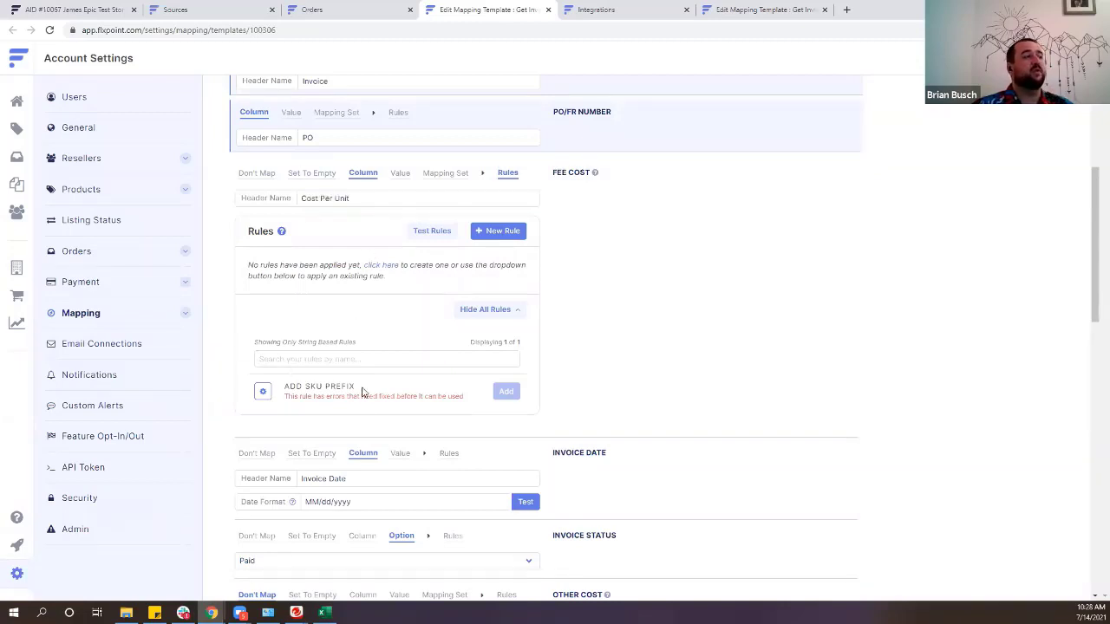
pyautogui.click(352, 200)
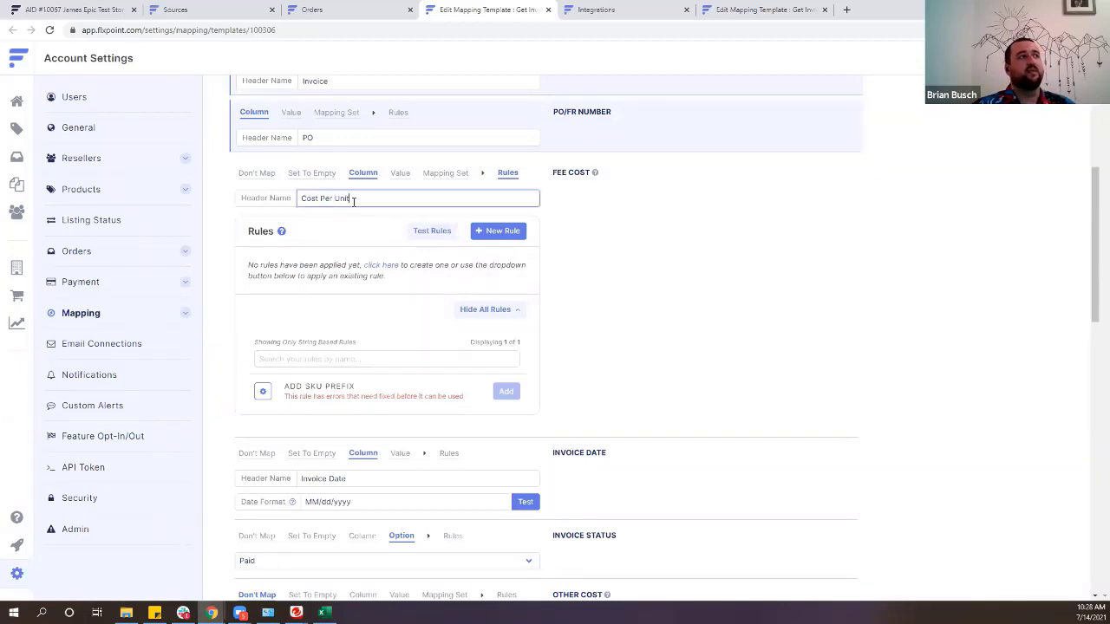
# Examine the number-based rules offered for Per Unit Cost, including 5% Per Unit Fee.
pyautogui.scroll(-6, 384, 176)
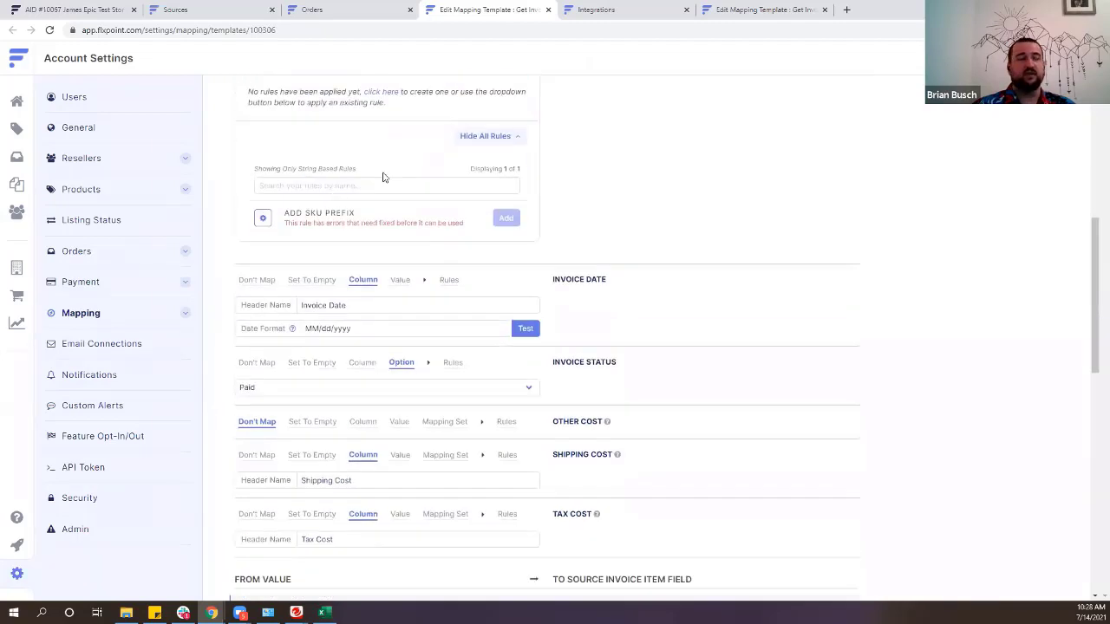
pyautogui.scroll(-1, 379, 301)
pyautogui.scroll(1, 359, 321)
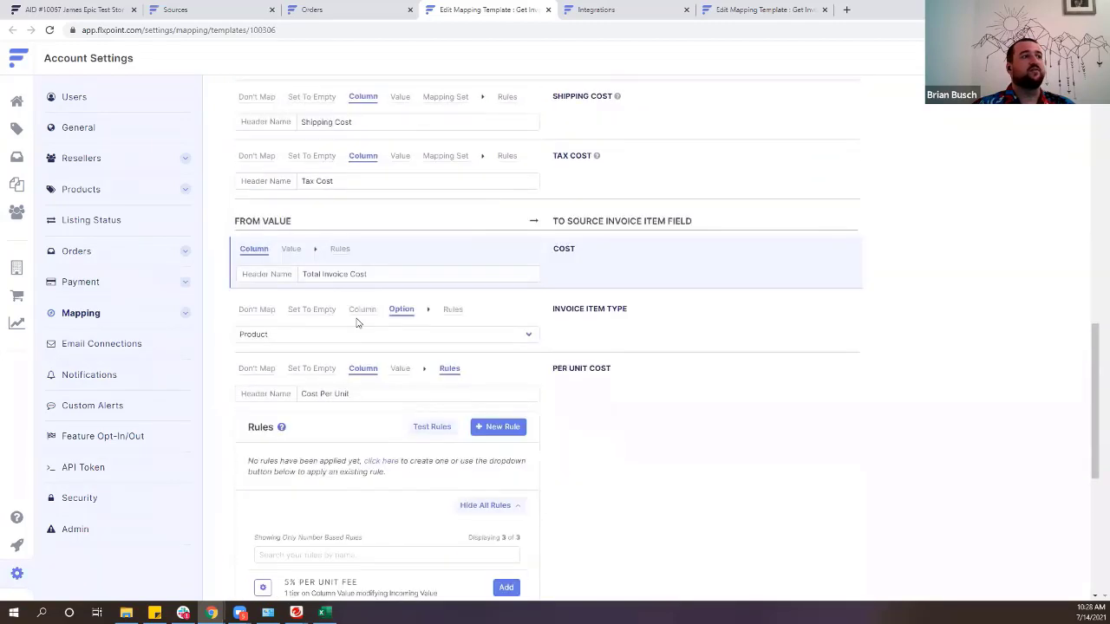
pyautogui.scroll(-4, 359, 322)
pyautogui.scroll(1, 347, 321)
pyautogui.moveTo(290, 362); pyautogui.dragTo(424, 367)
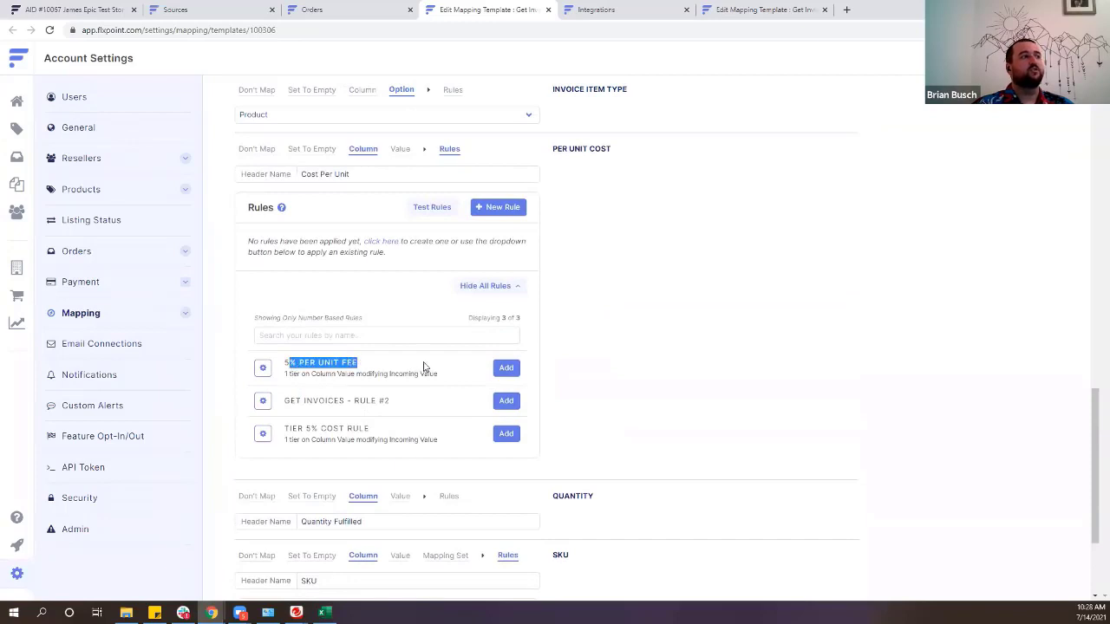
pyautogui.click(459, 367)
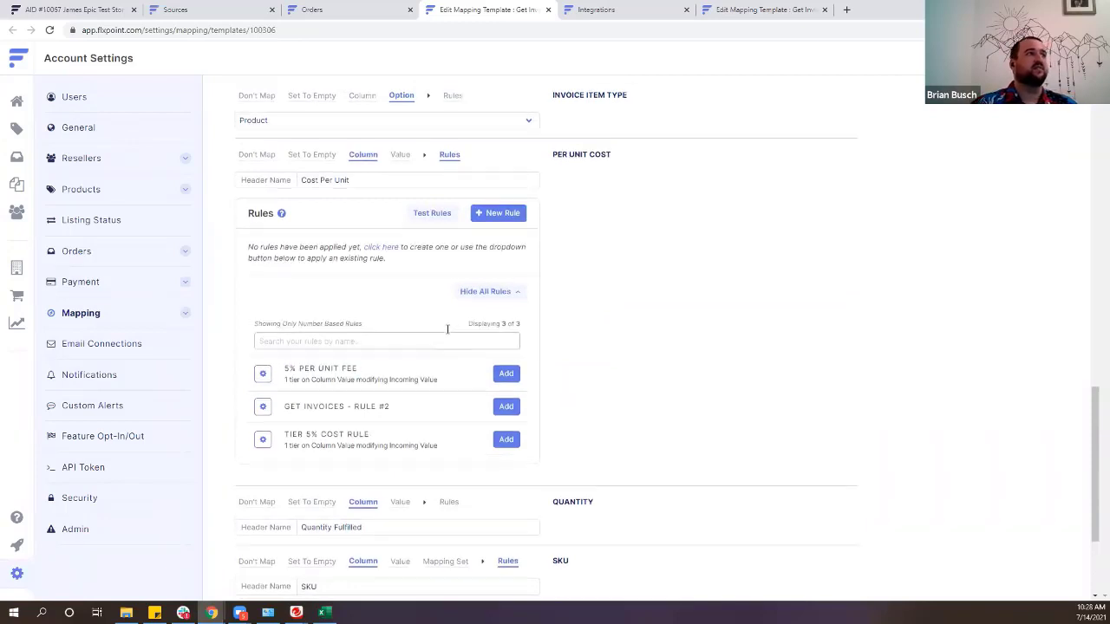
# Enable rules on the Tax Cost mapping and list its existing rules to check which rule type they belong to.
pyautogui.scroll(1, 306, 252)
pyautogui.scroll(-1, 320, 257)
pyautogui.scroll(3, 520, 295)
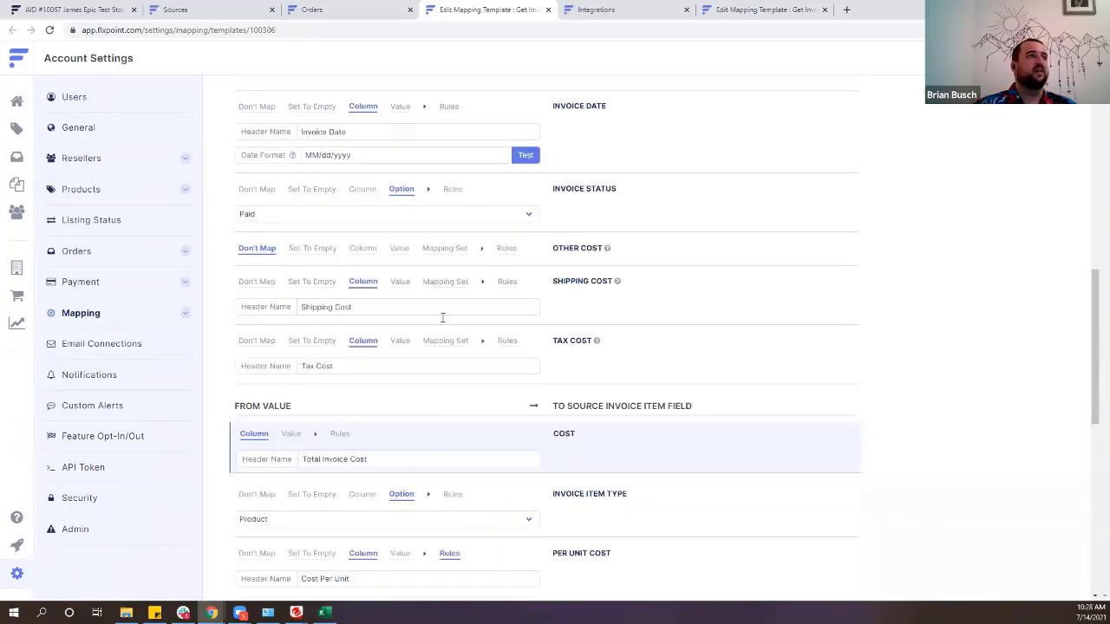
pyautogui.scroll(2, 441, 315)
pyautogui.scroll(-1, 488, 450)
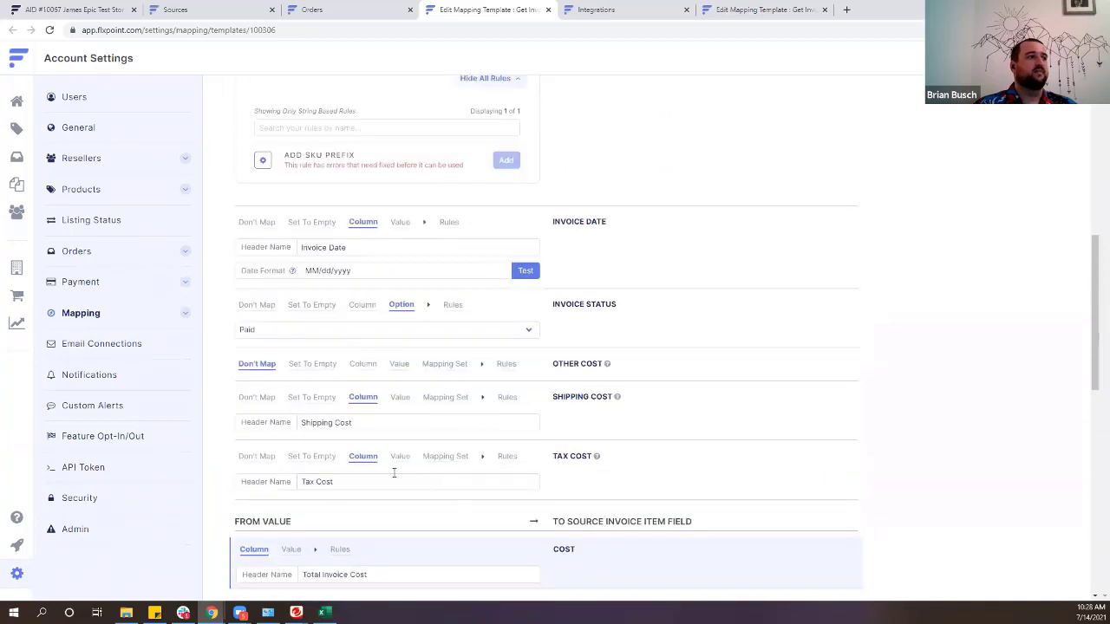
pyautogui.click(508, 456)
pyautogui.scroll(-3, 349, 436)
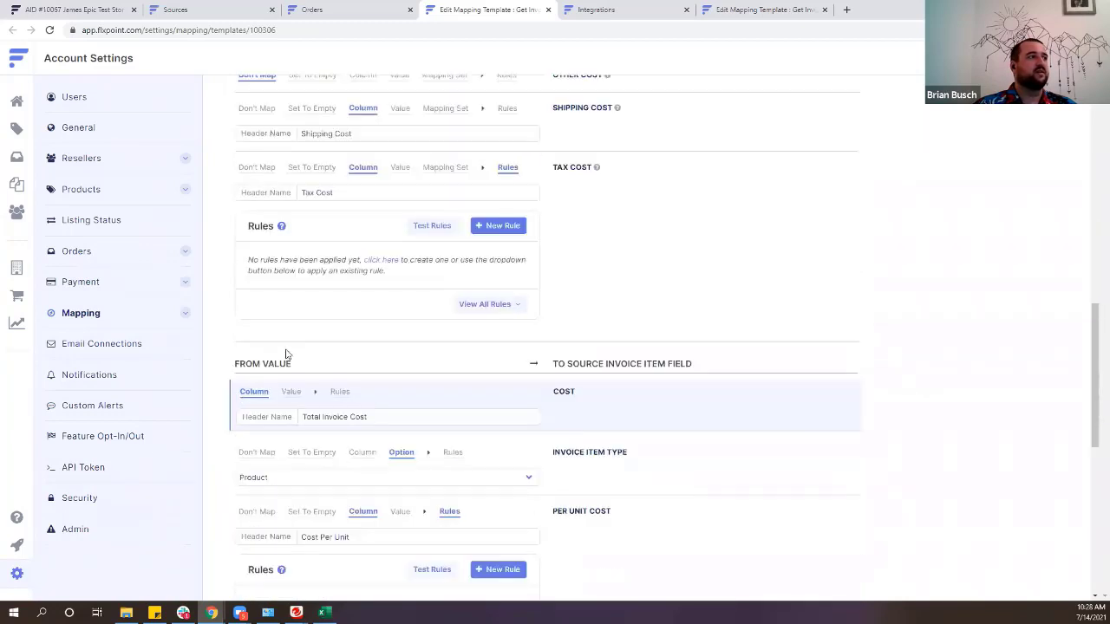
pyautogui.click(490, 304)
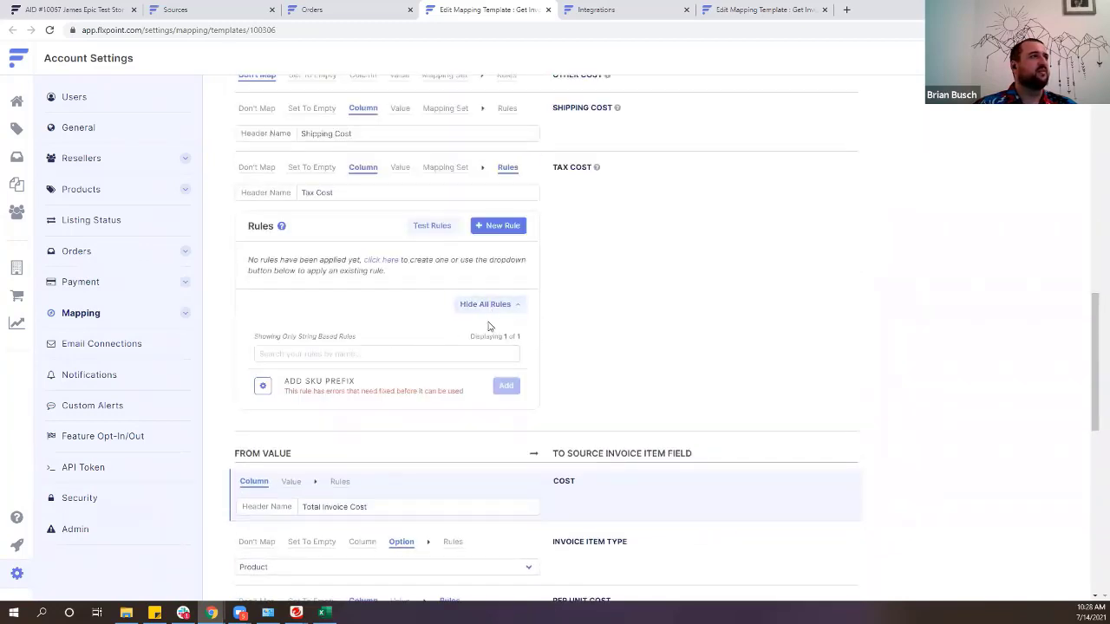
pyautogui.moveTo(296, 337); pyautogui.dragTo(362, 344)
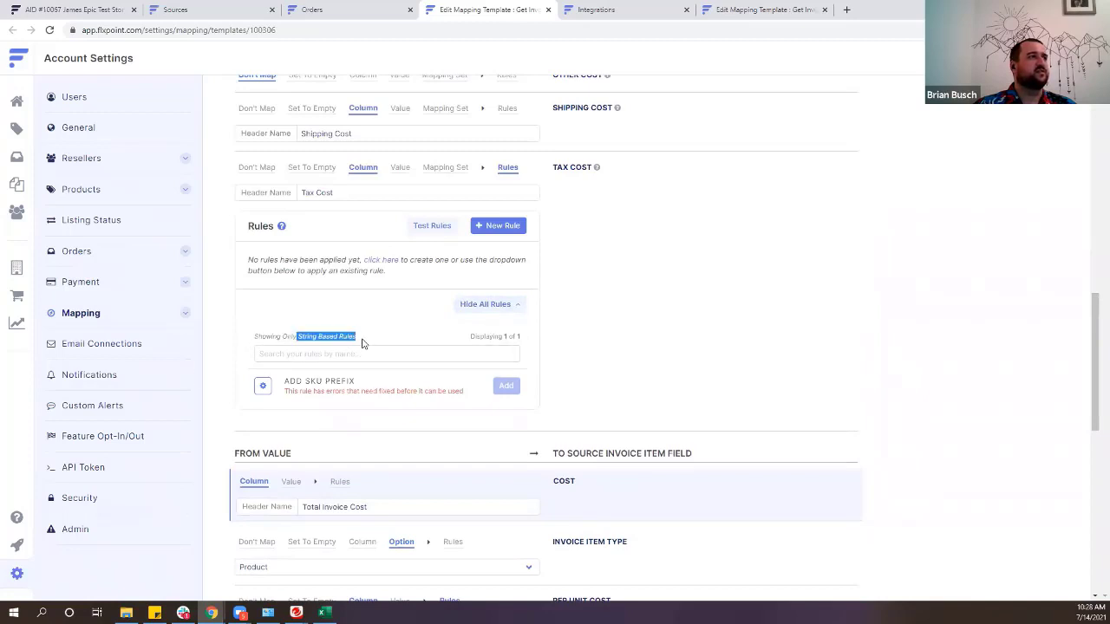
# Review the source invoice field mappings of the Get Invoices 1 template, from Invoice Number through Tax Cost.
pyautogui.scroll(8, 500, 346)
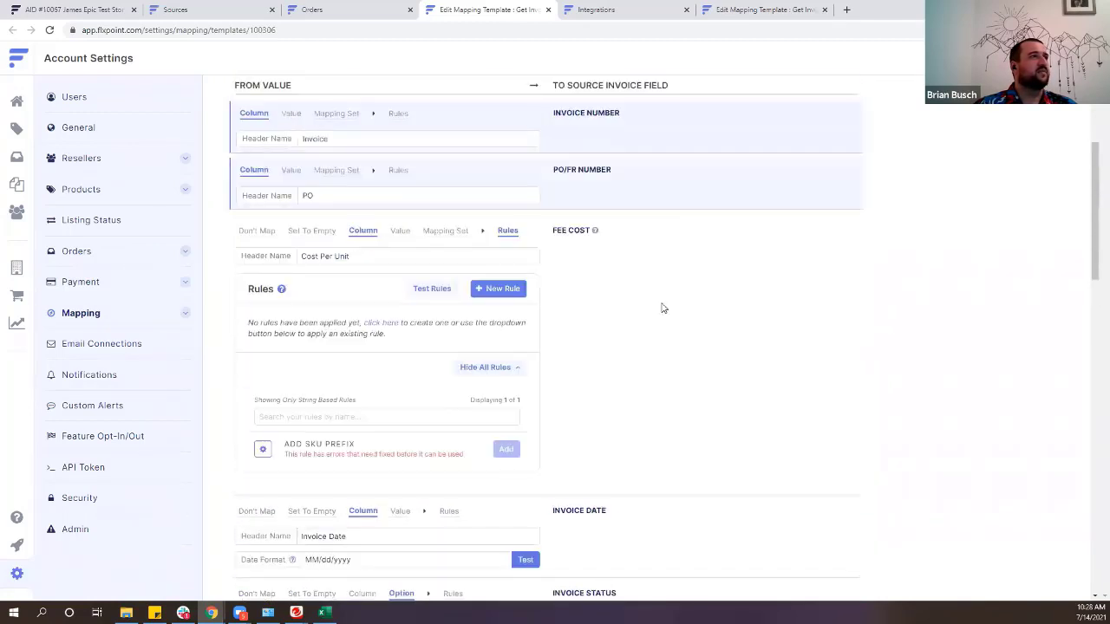
pyautogui.scroll(2, 476, 342)
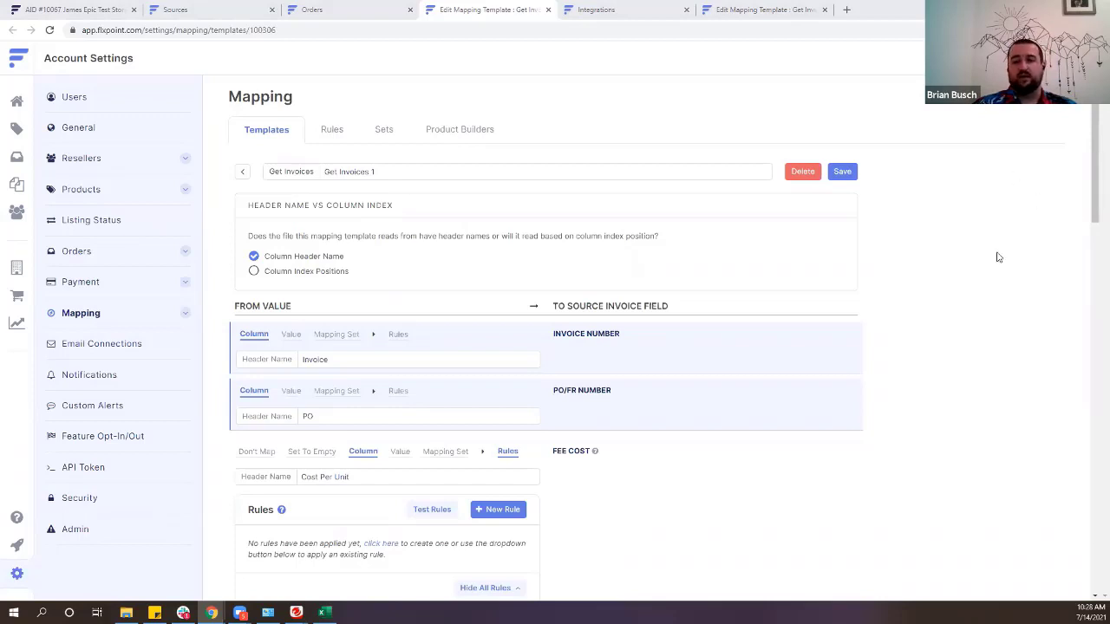
pyautogui.scroll(-1, 1031, 303)
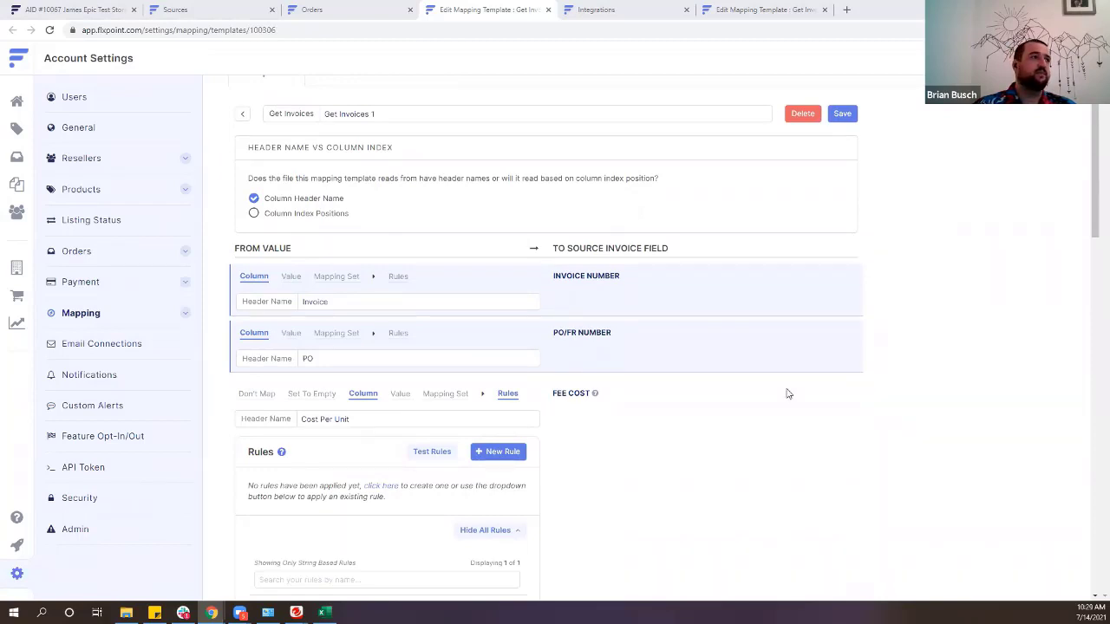
pyautogui.scroll(-3, 971, 337)
pyautogui.scroll(-4, 962, 338)
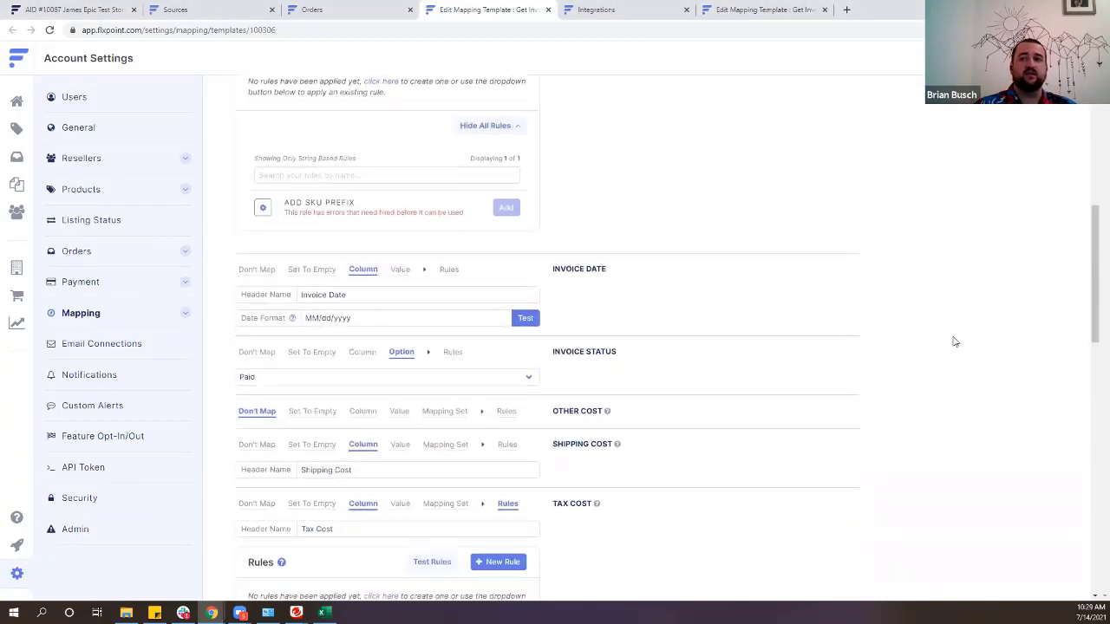
pyautogui.scroll(3, 904, 381)
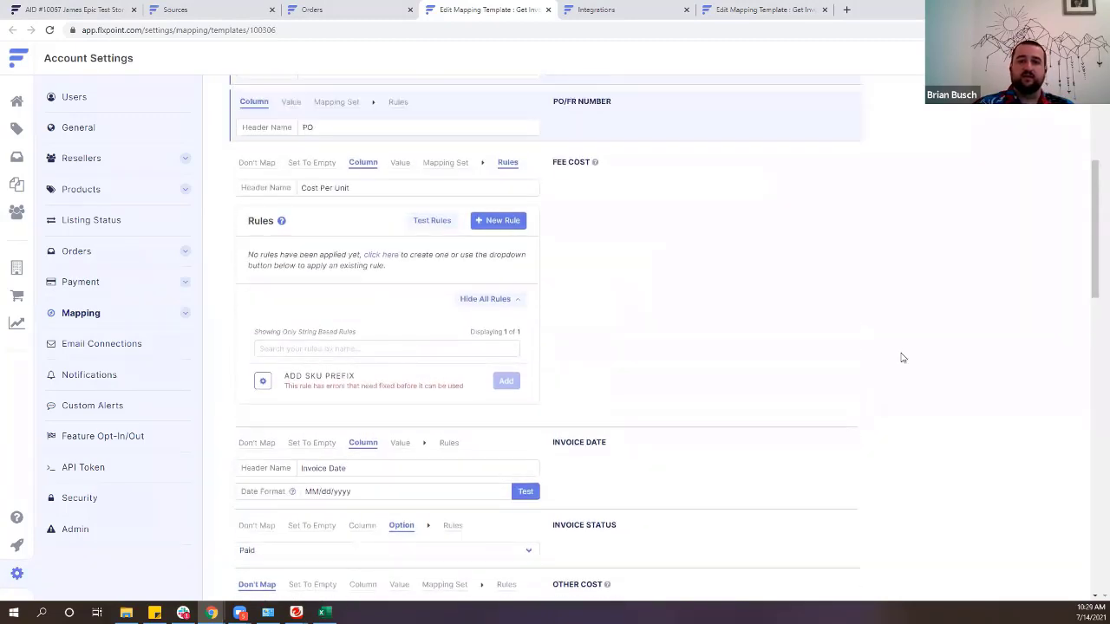
pyautogui.scroll(5, 757, 384)
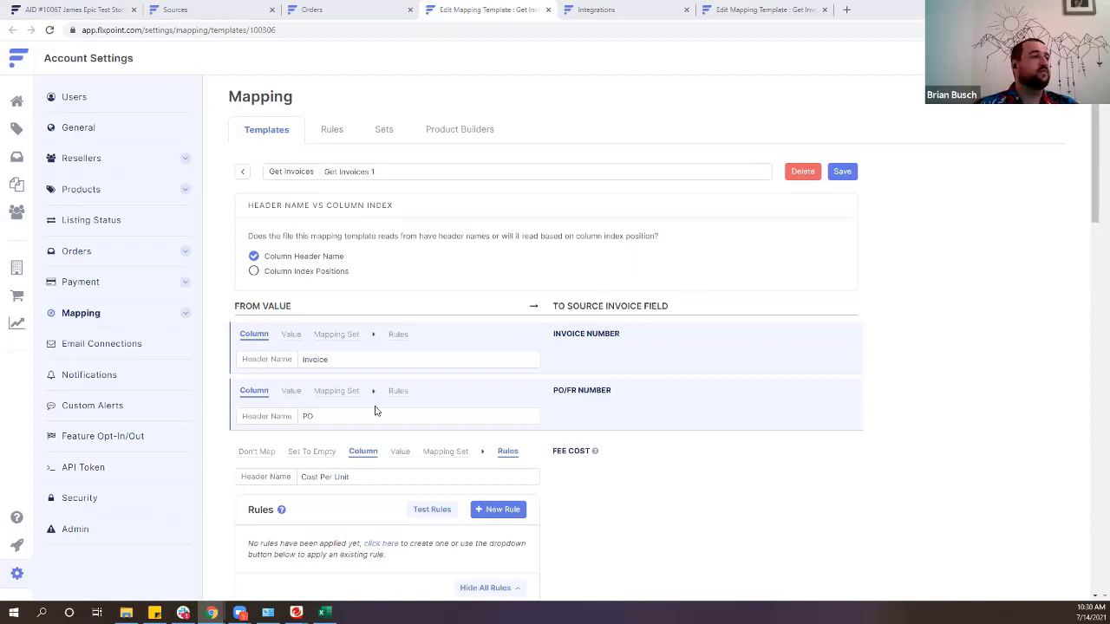
pyautogui.scroll(-5, 697, 344)
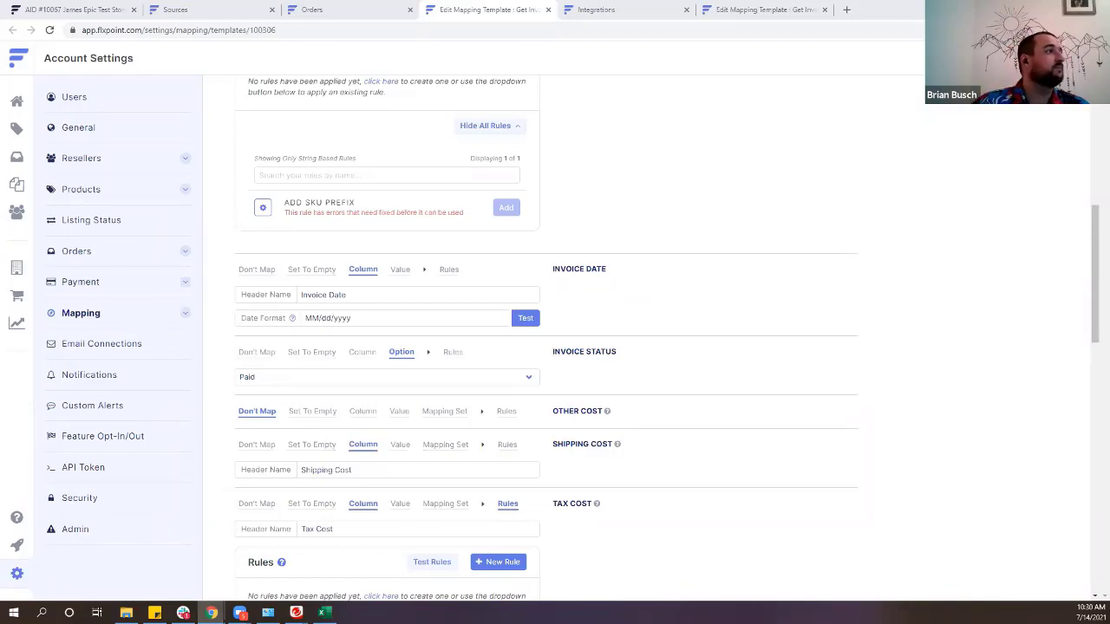
# Return to the orders list and view the most recent orders.
pyautogui.click(311, 10)
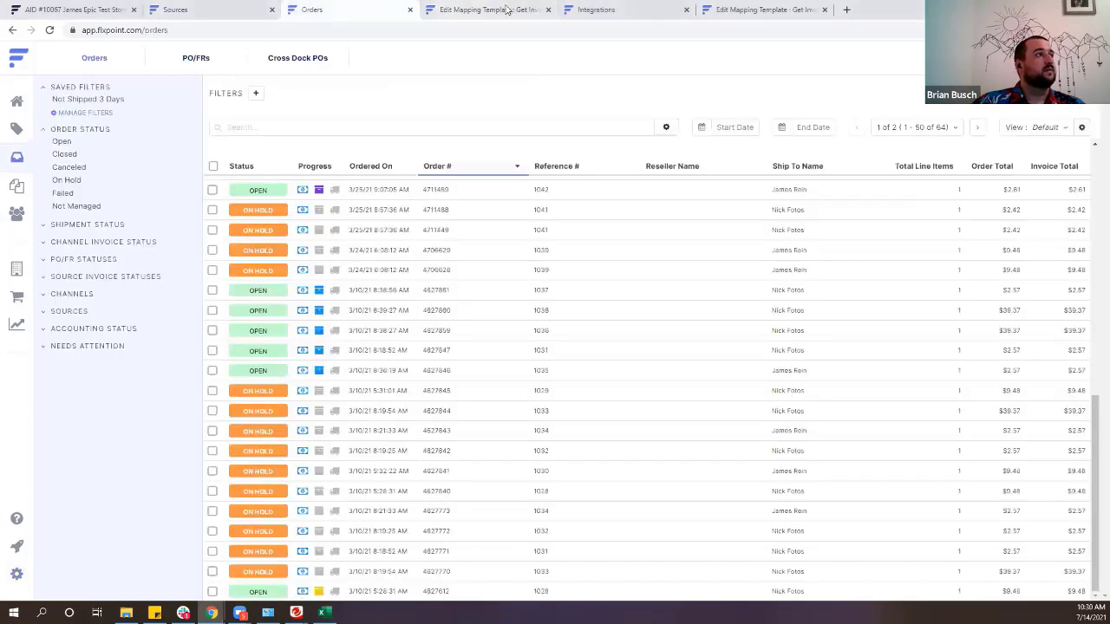
pyautogui.scroll(3, 412, 289)
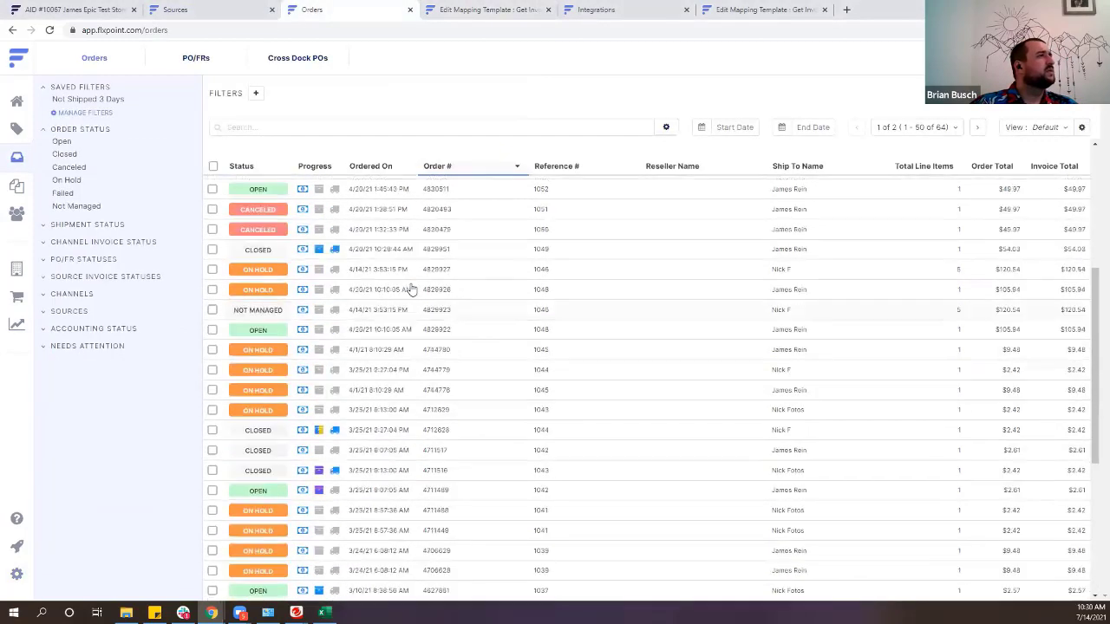
pyautogui.scroll(3, 413, 289)
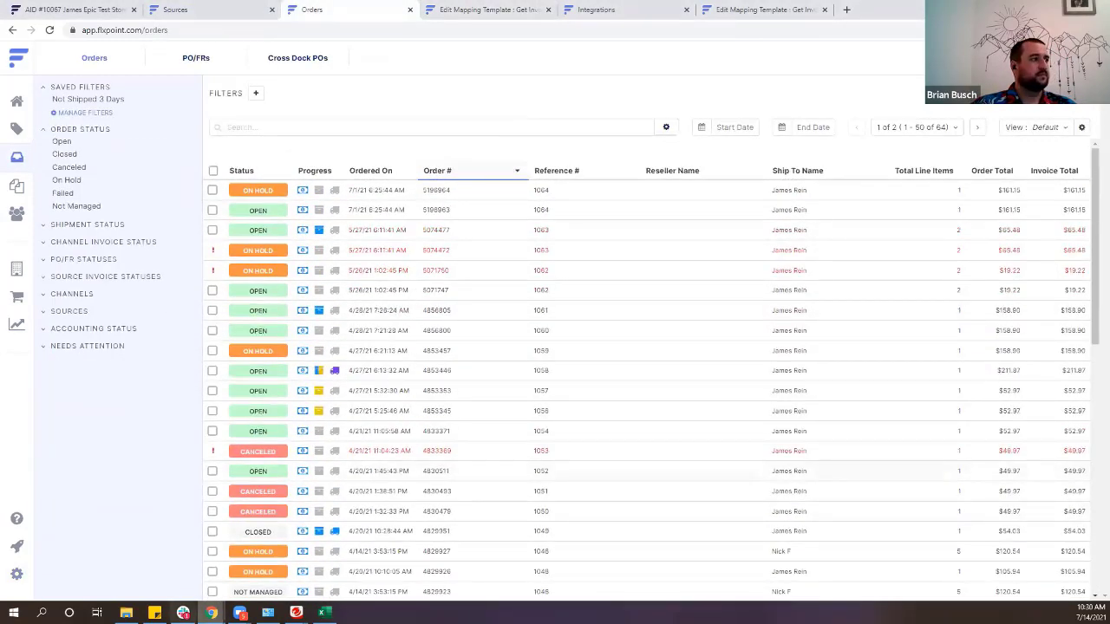